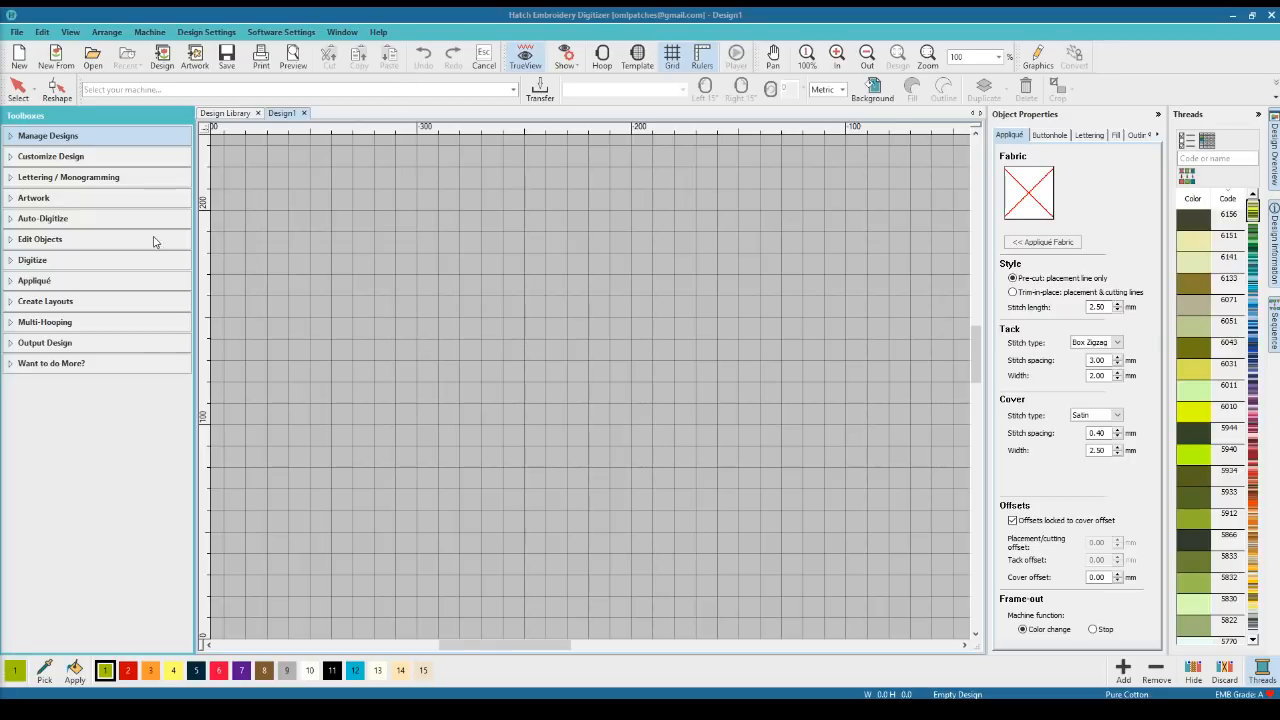
# Add the lettering "CAN YOU HEAR ME..." to the design and move it slightly upward, leaving it deselected
pyautogui.click(70, 179)
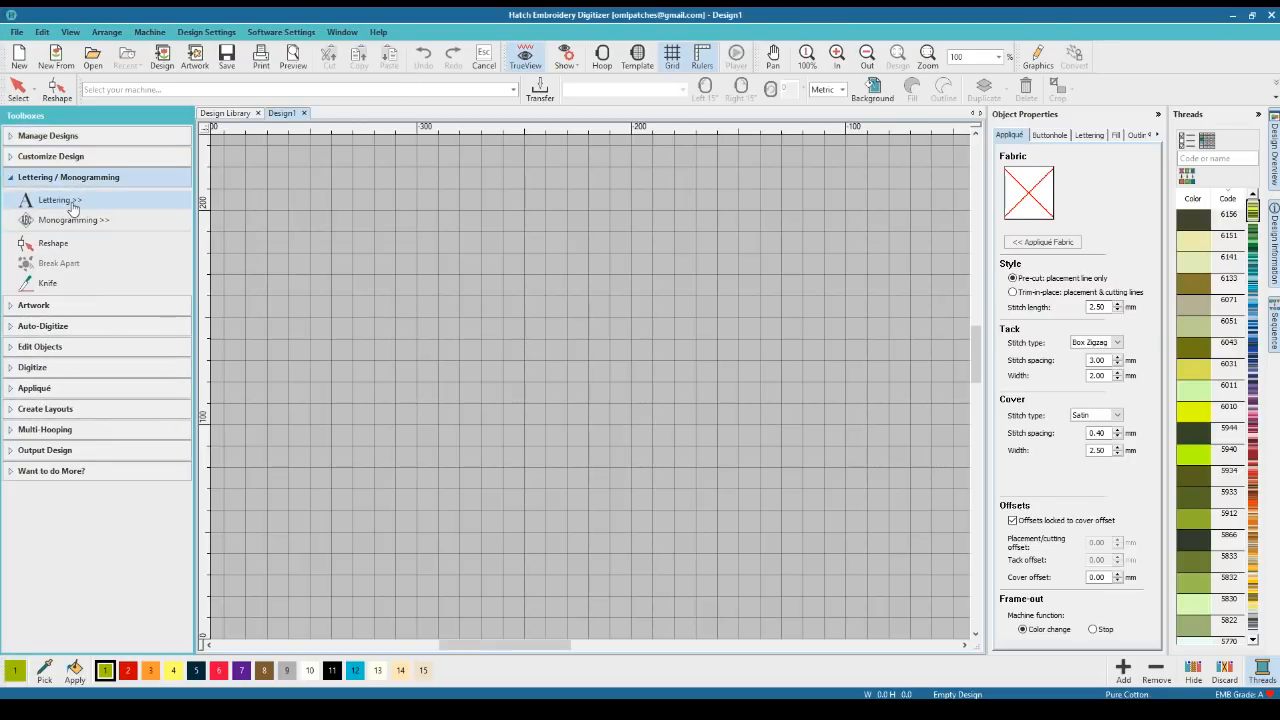
pyautogui.click(72, 205)
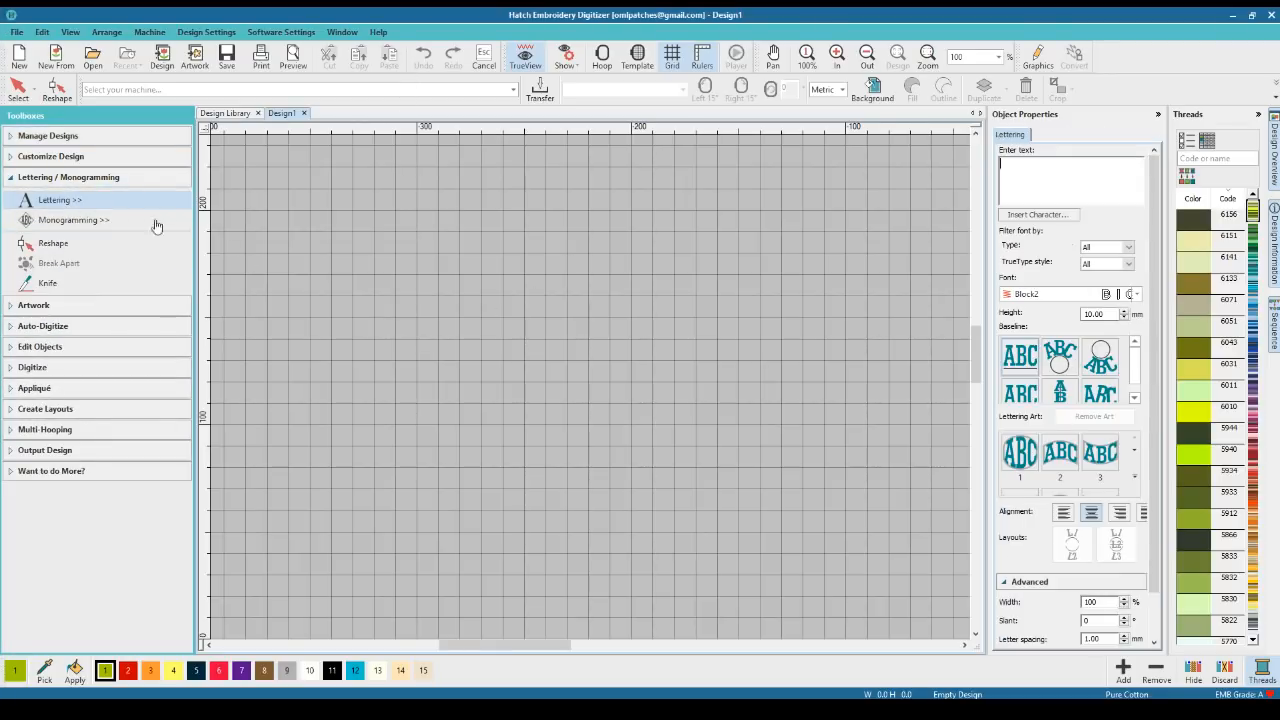
pyautogui.click(1027, 167)
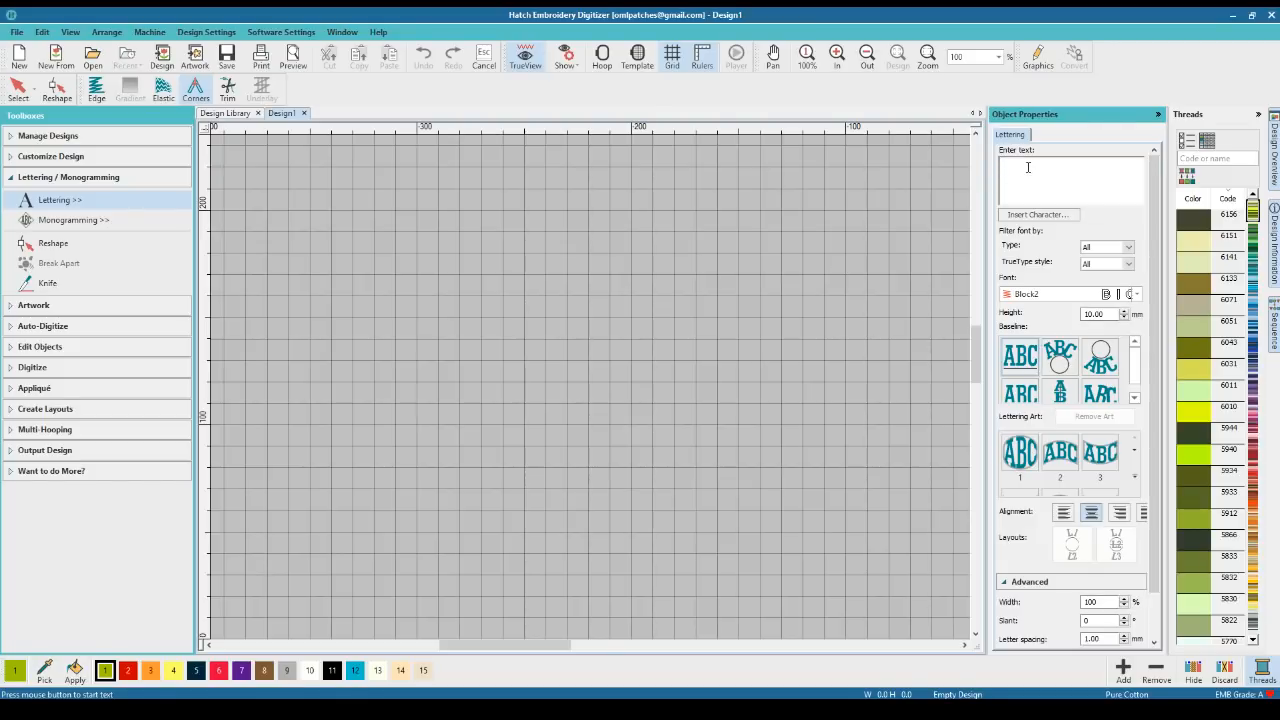
pyautogui.write('CAN YOU HEAR ME')
pyautogui.press('Return')
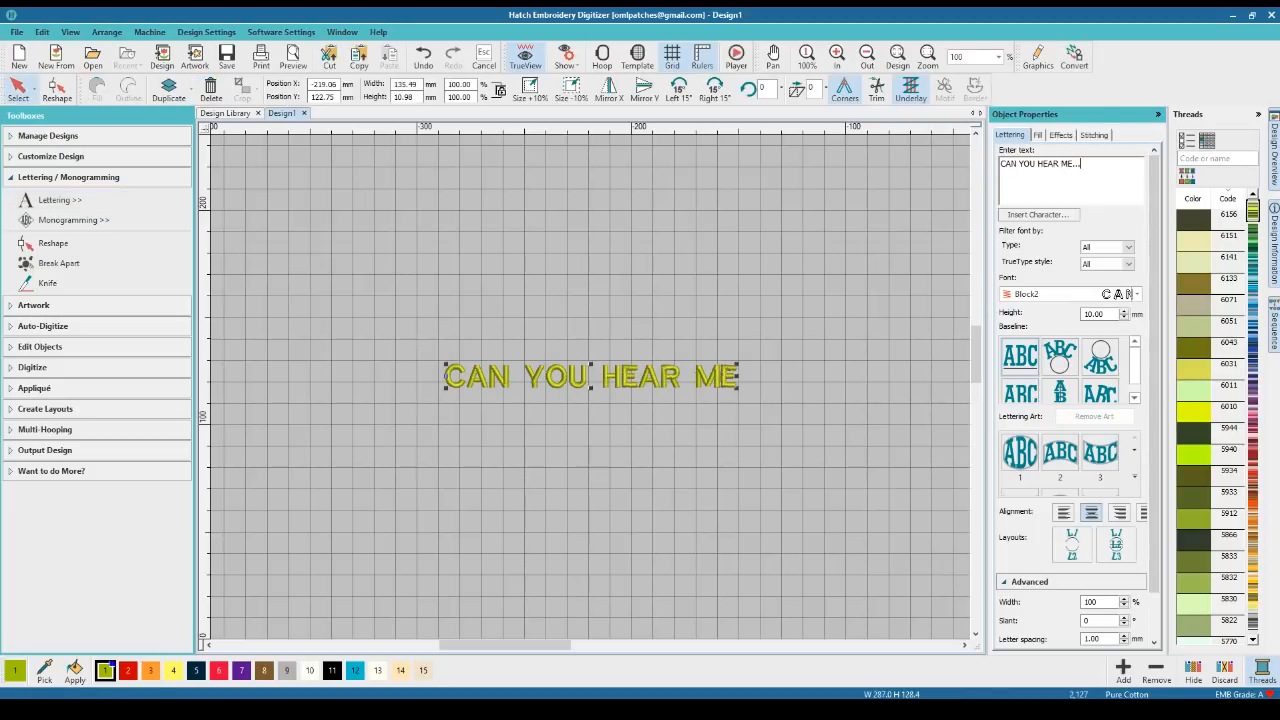
pyautogui.write('...')
pyautogui.press('Return')
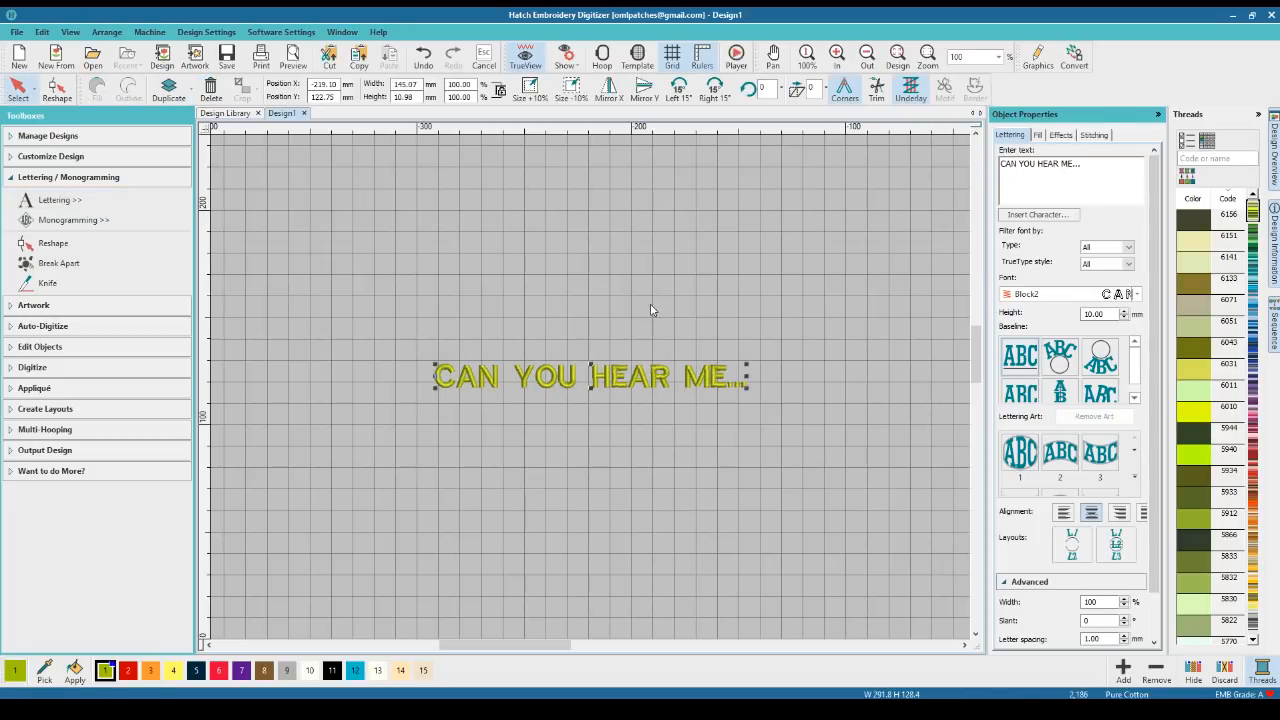
pyautogui.moveTo(590, 377); pyautogui.dragTo(603, 337)
pyautogui.click(648, 400)
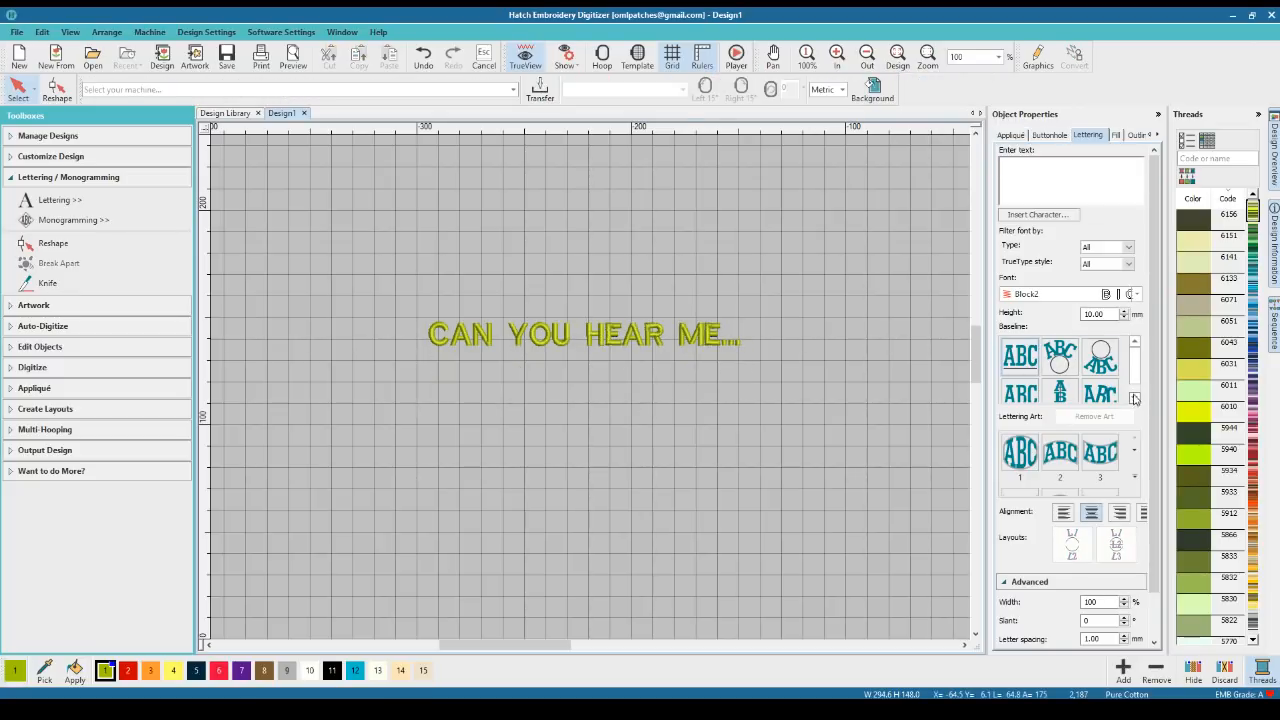
# Examine the available lettering fonts, from the built-in embroidery fonts through to the TrueType fonts, without choosing one
pyautogui.click(1137, 294)
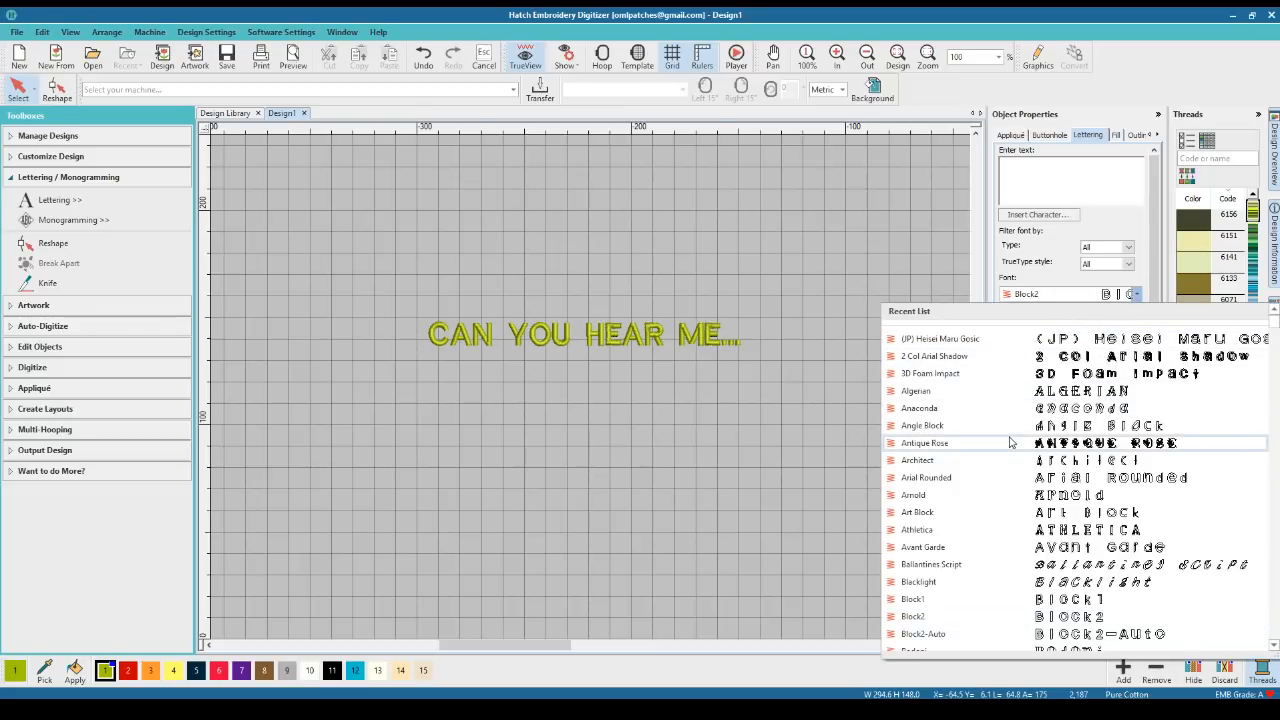
pyautogui.scroll(-4, 1010, 443)
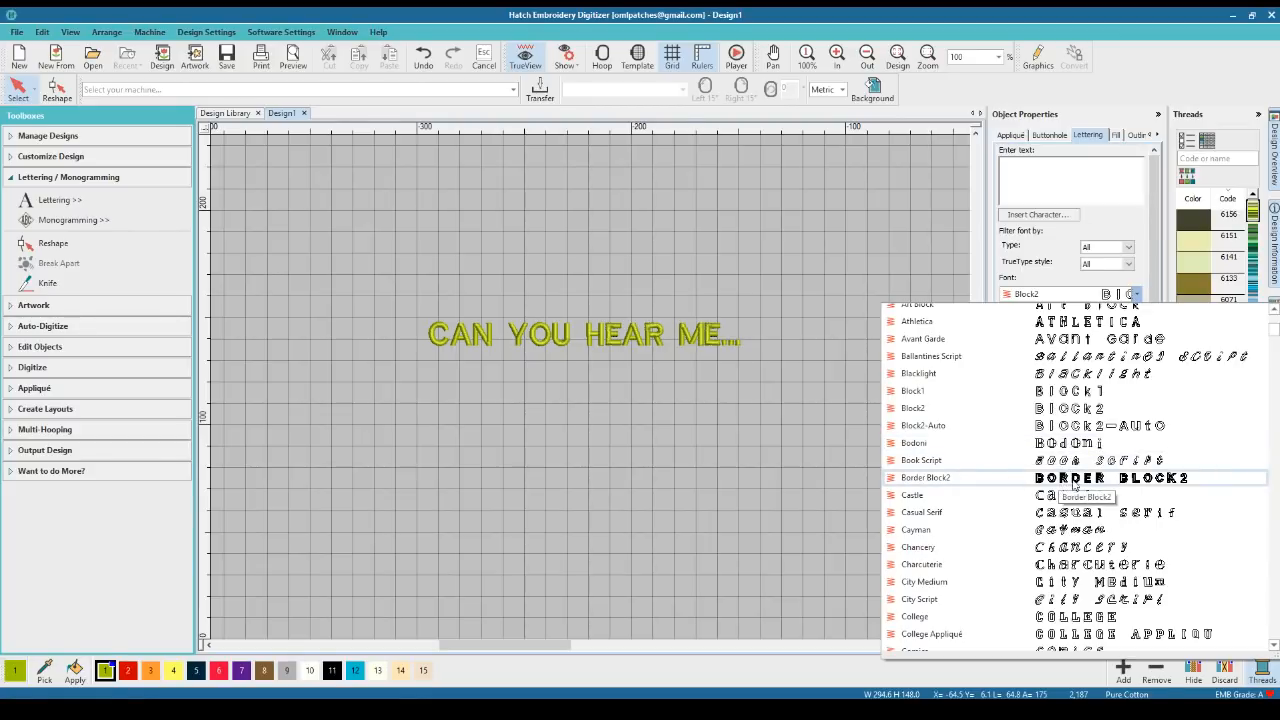
pyautogui.scroll(-4, 1040, 494)
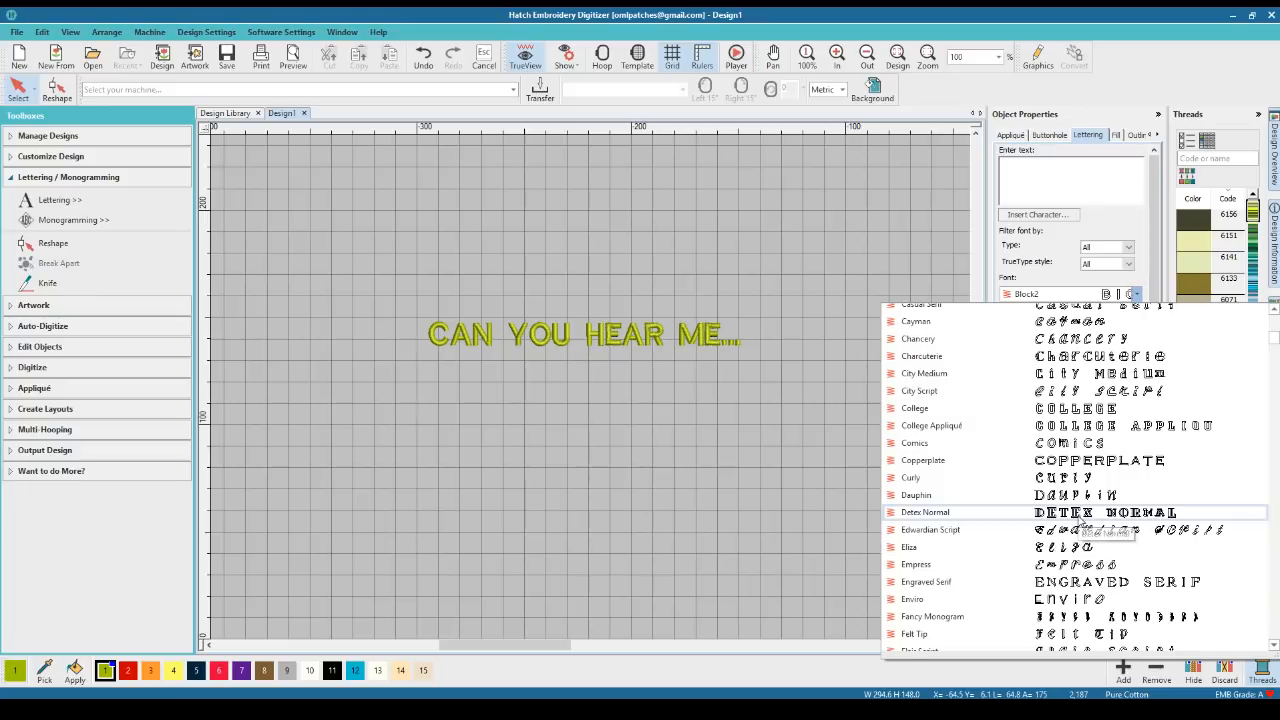
pyautogui.scroll(-1, 1068, 518)
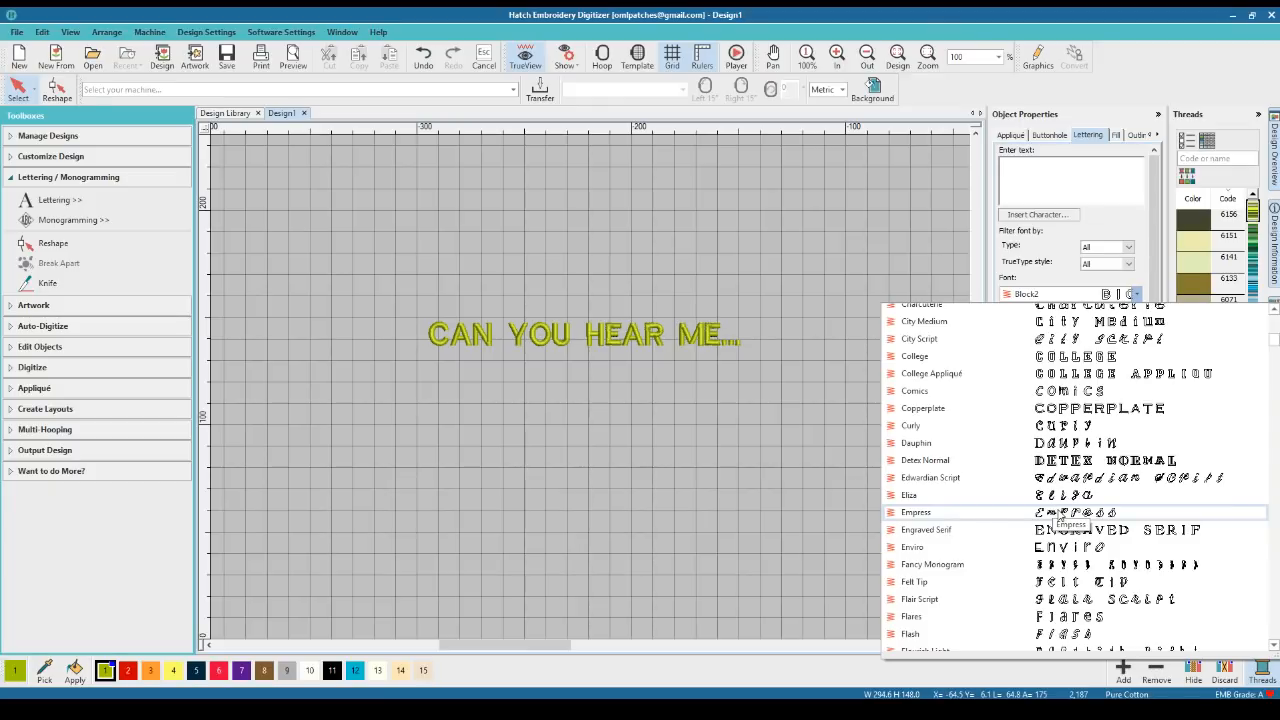
pyautogui.scroll(-1, 1055, 512)
pyautogui.scroll(-2, 1027, 510)
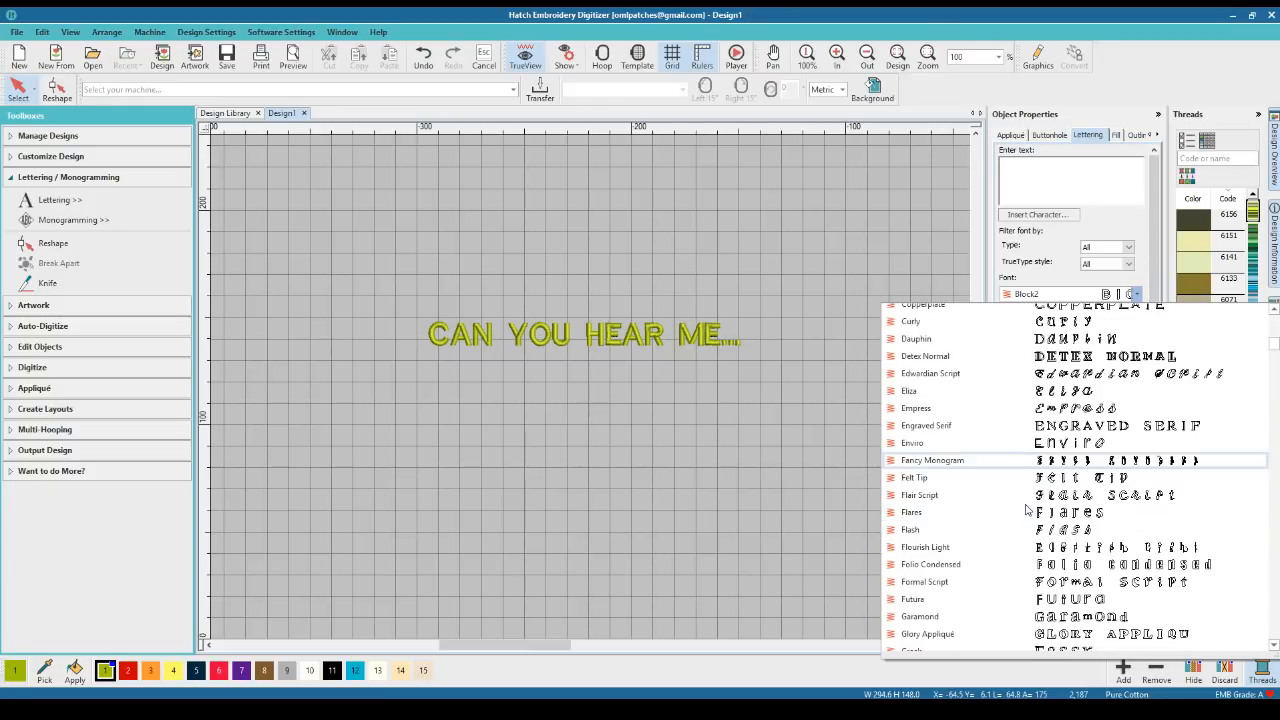
pyautogui.scroll(-1, 1027, 510)
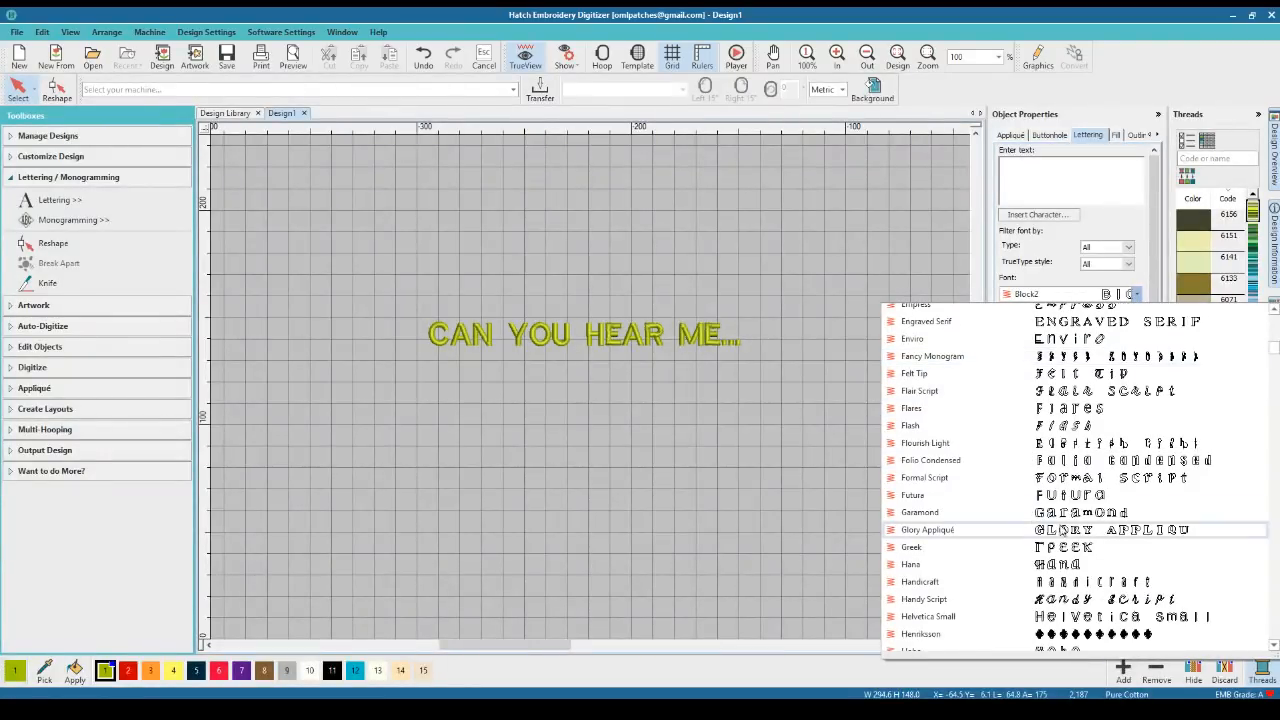
pyautogui.scroll(-6, 1055, 551)
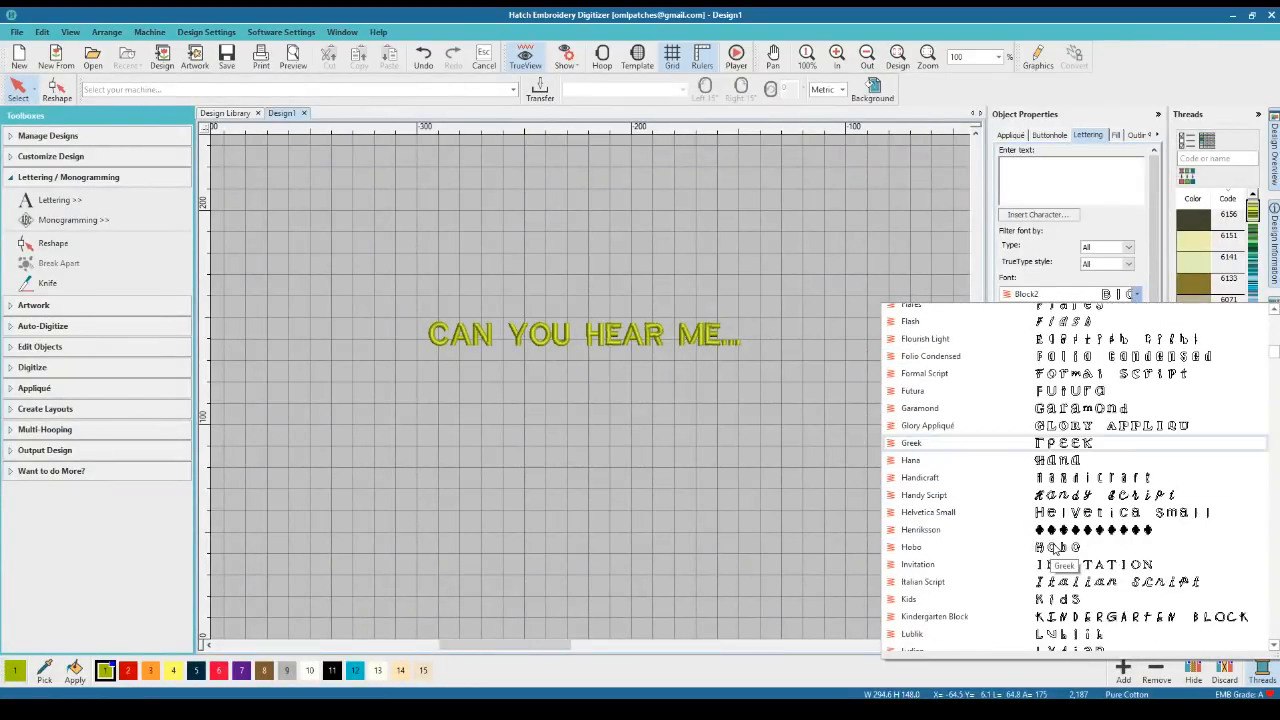
pyautogui.scroll(-2, 1055, 551)
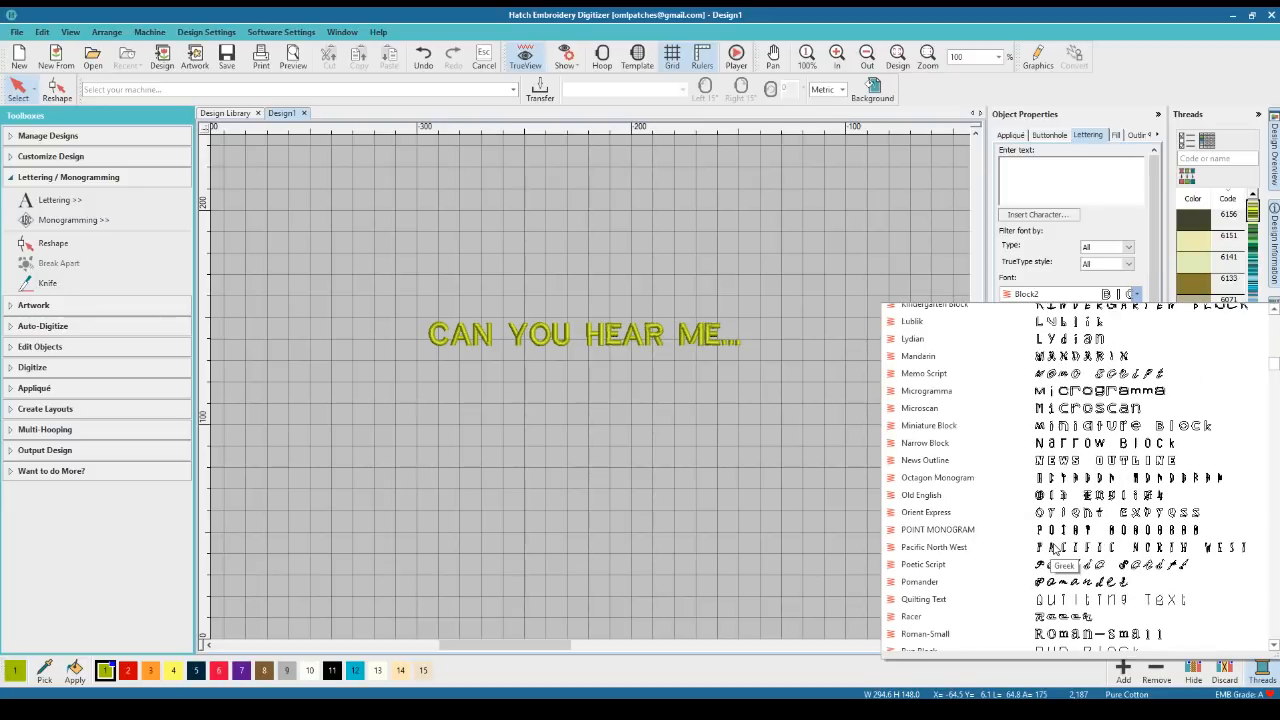
pyautogui.scroll(-9, 1055, 549)
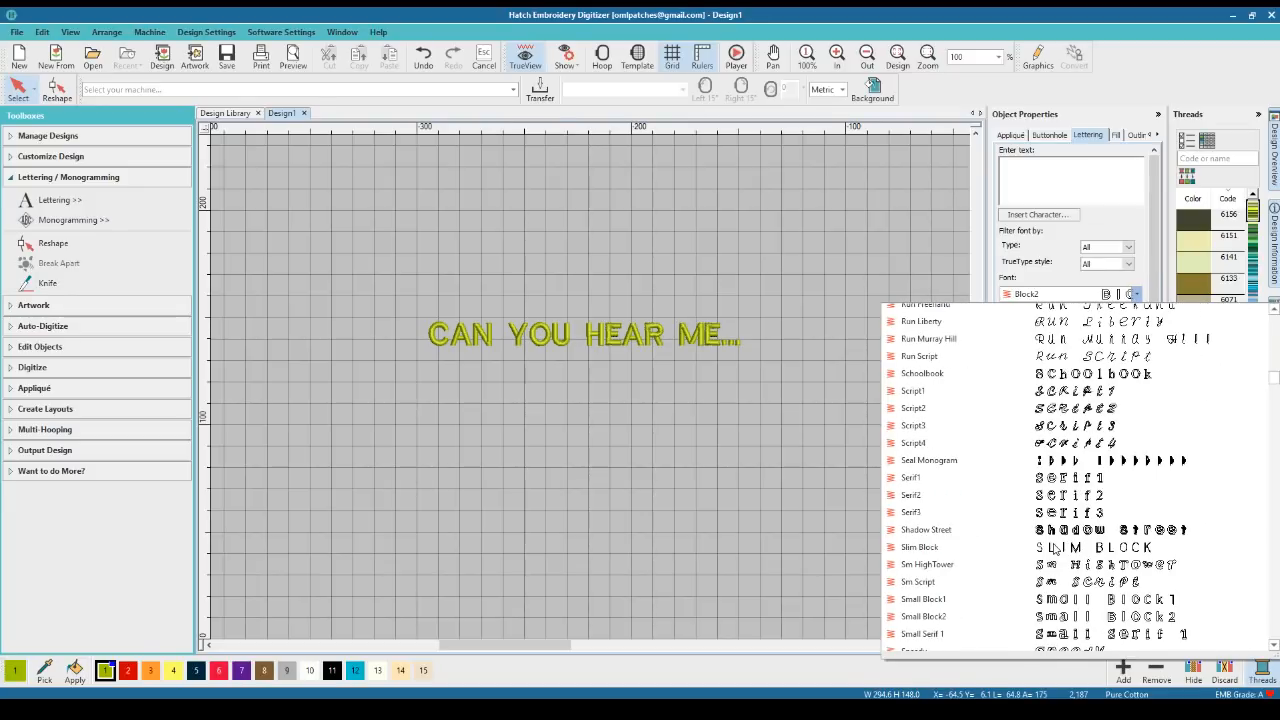
pyautogui.scroll(-9, 1055, 549)
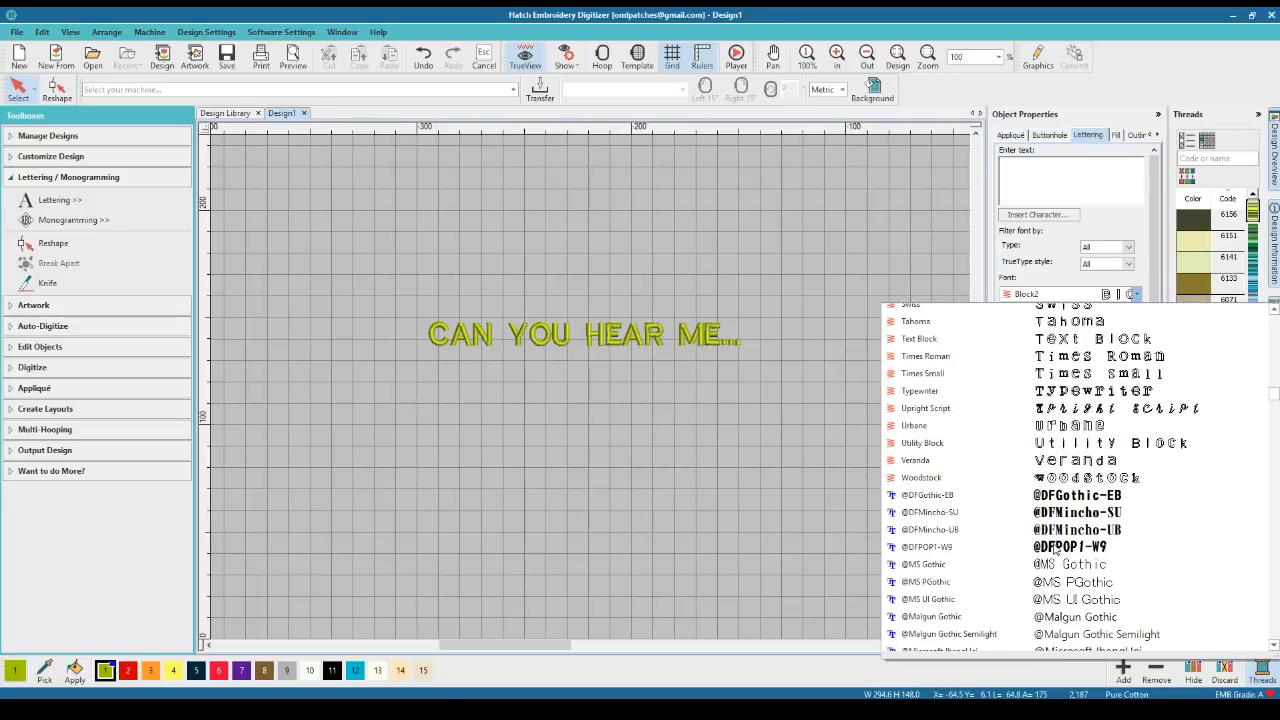
pyautogui.click(760, 472)
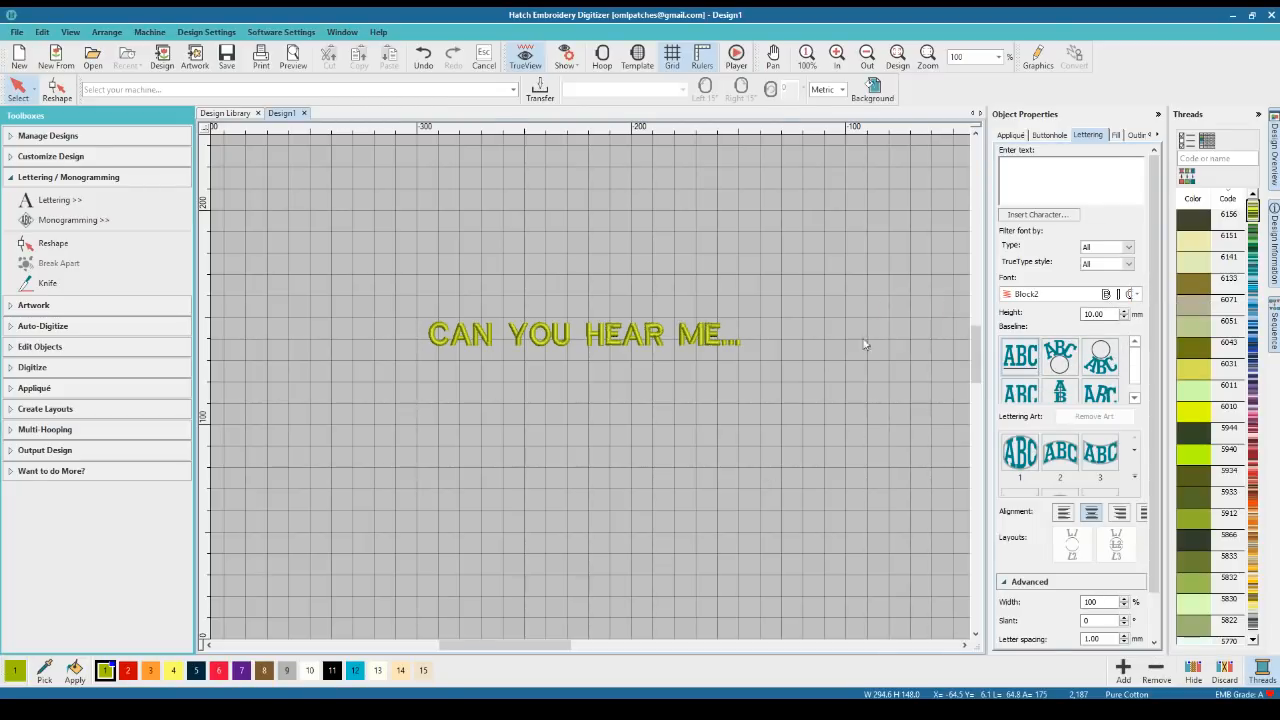
# Delete the "CAN YOU HEAR ME..." lettering from the design and collapse the Lettering / Monogramming toolbox
pyautogui.click(695, 343)
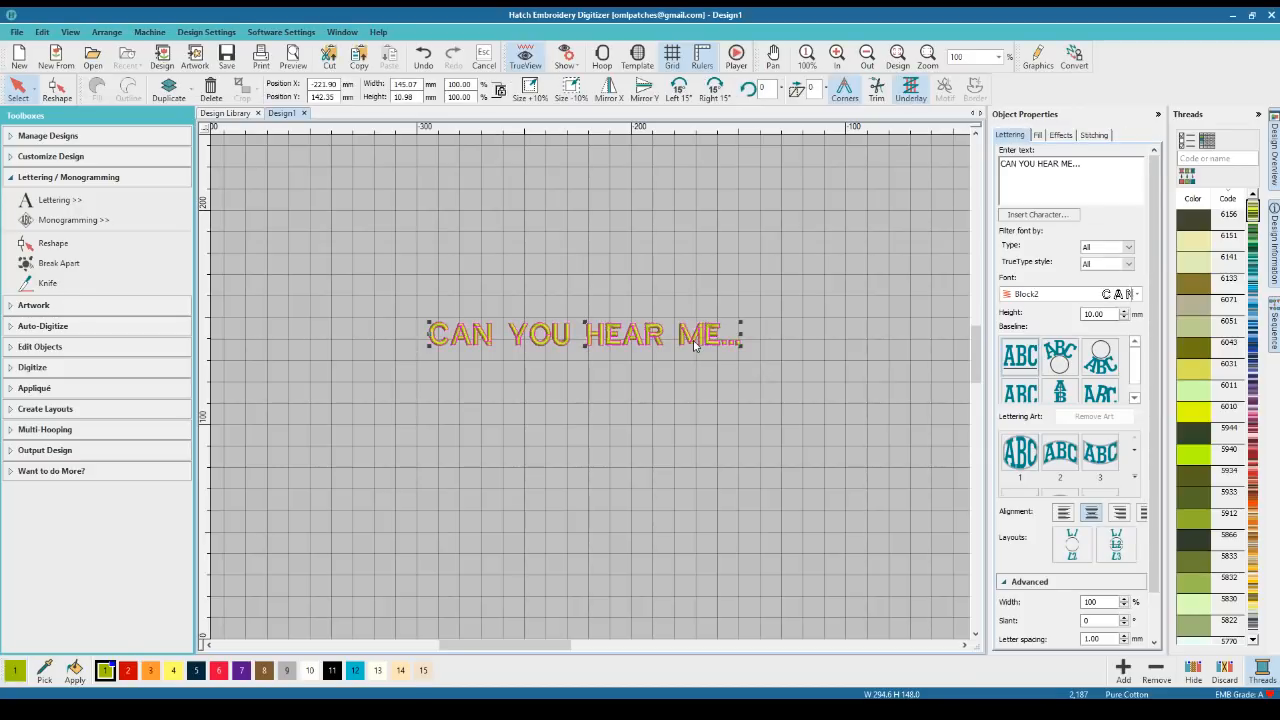
pyautogui.press('Delete')
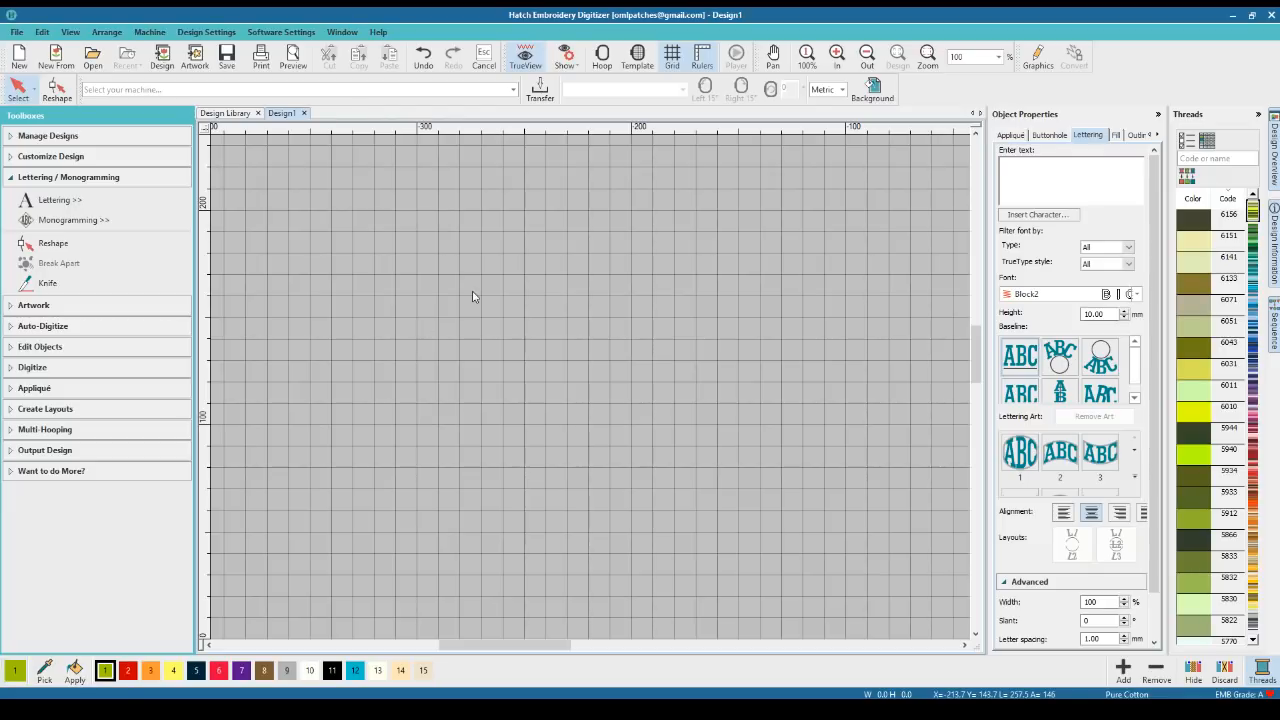
pyautogui.click(122, 180)
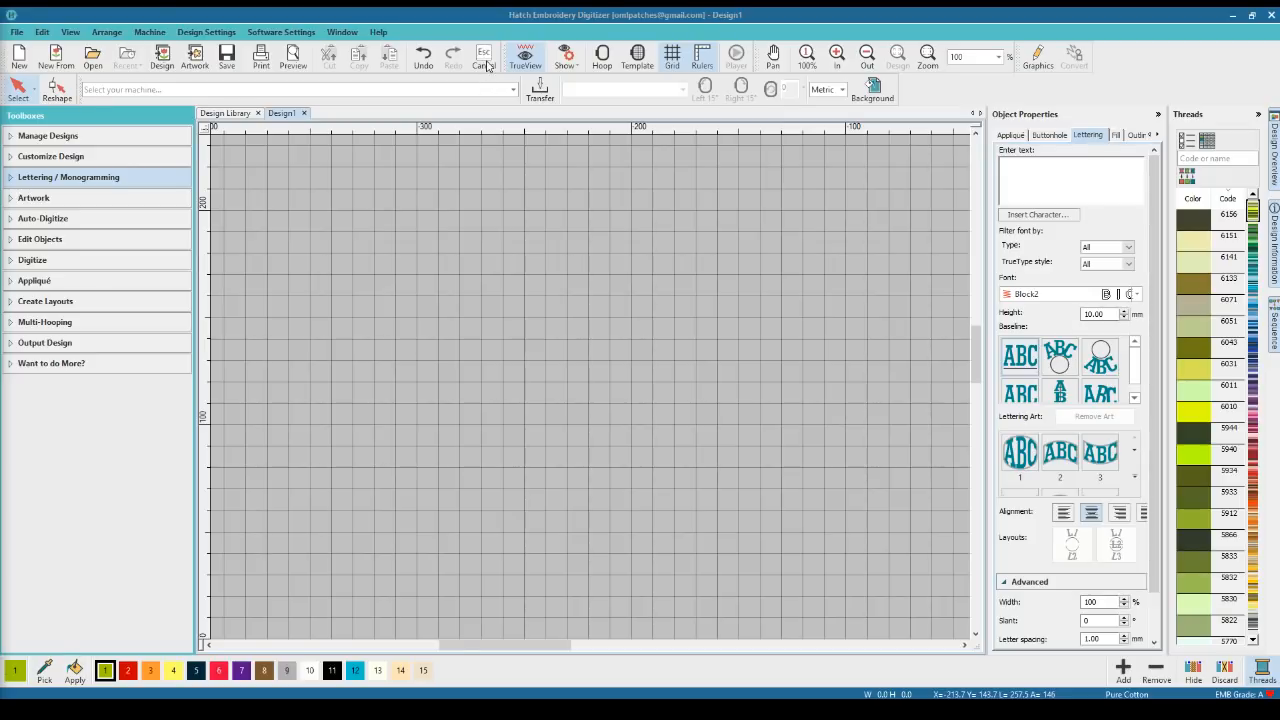
# Show the hoop template in place of the grid and display the hoop outline around it
pyautogui.click(576, 68)
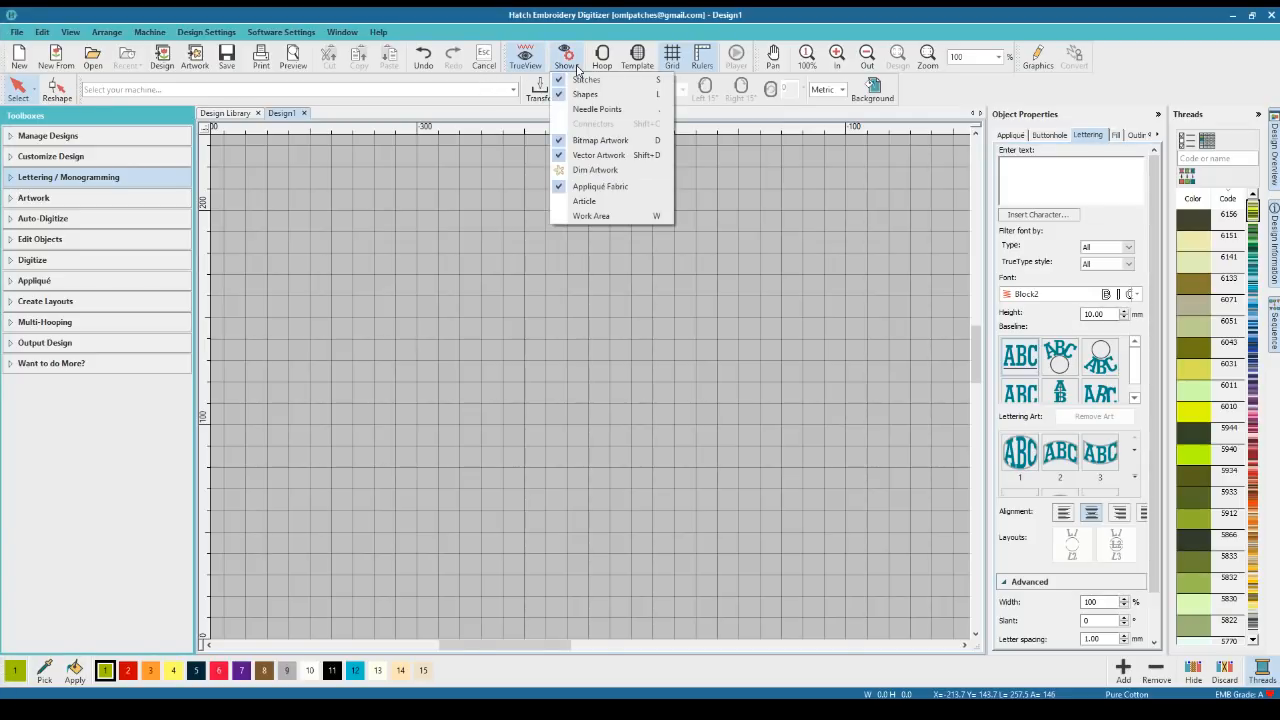
pyautogui.click(578, 68)
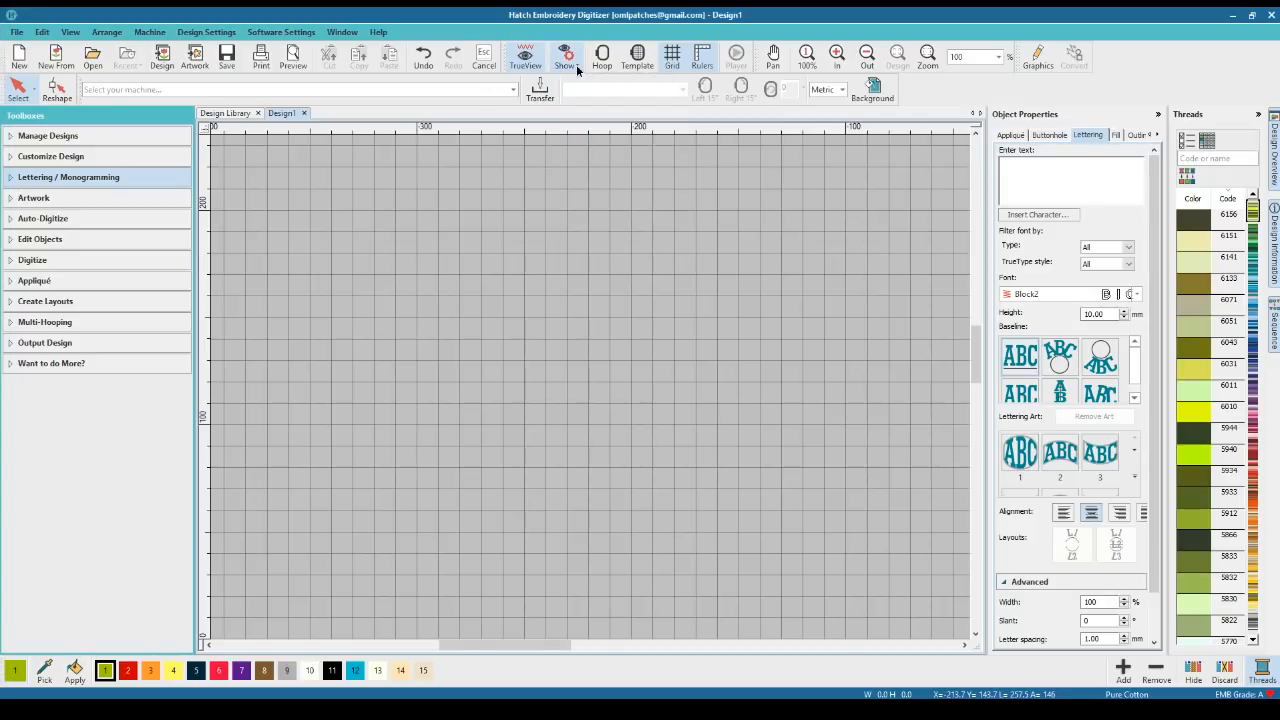
pyautogui.click(638, 60)
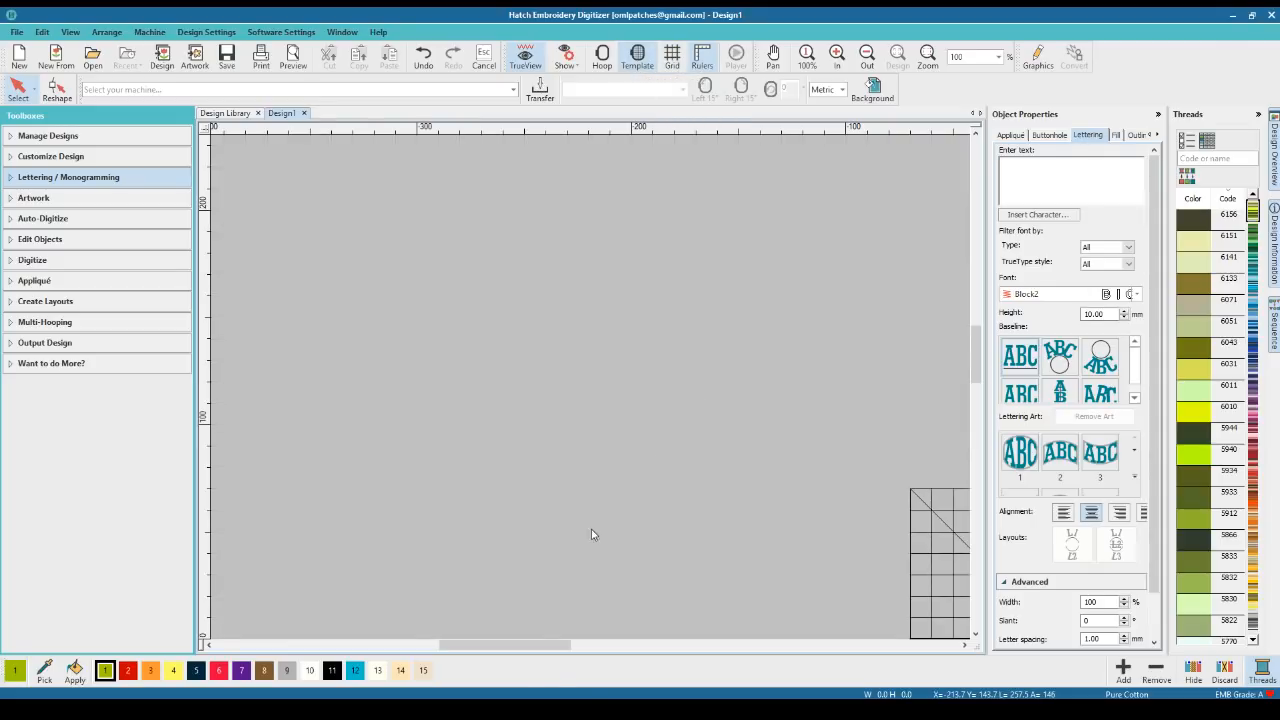
pyautogui.moveTo(542, 644); pyautogui.dragTo(612, 644)
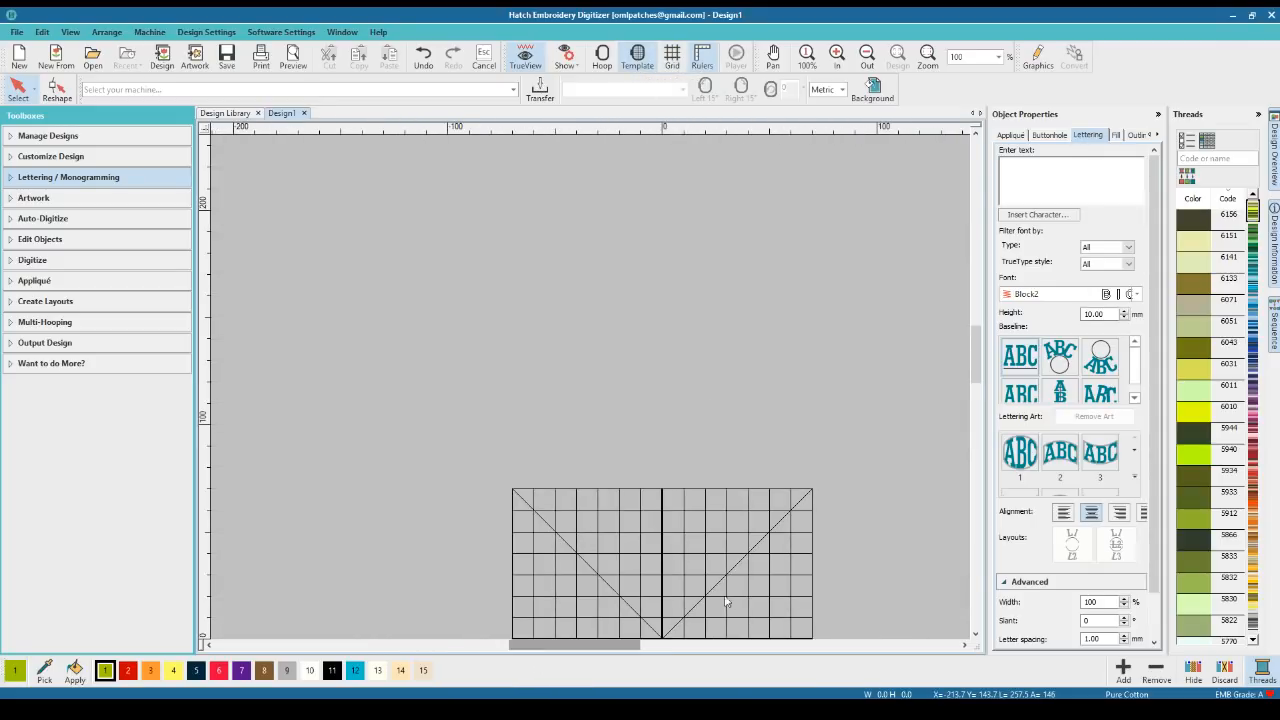
pyautogui.moveTo(977, 352); pyautogui.dragTo(977, 378)
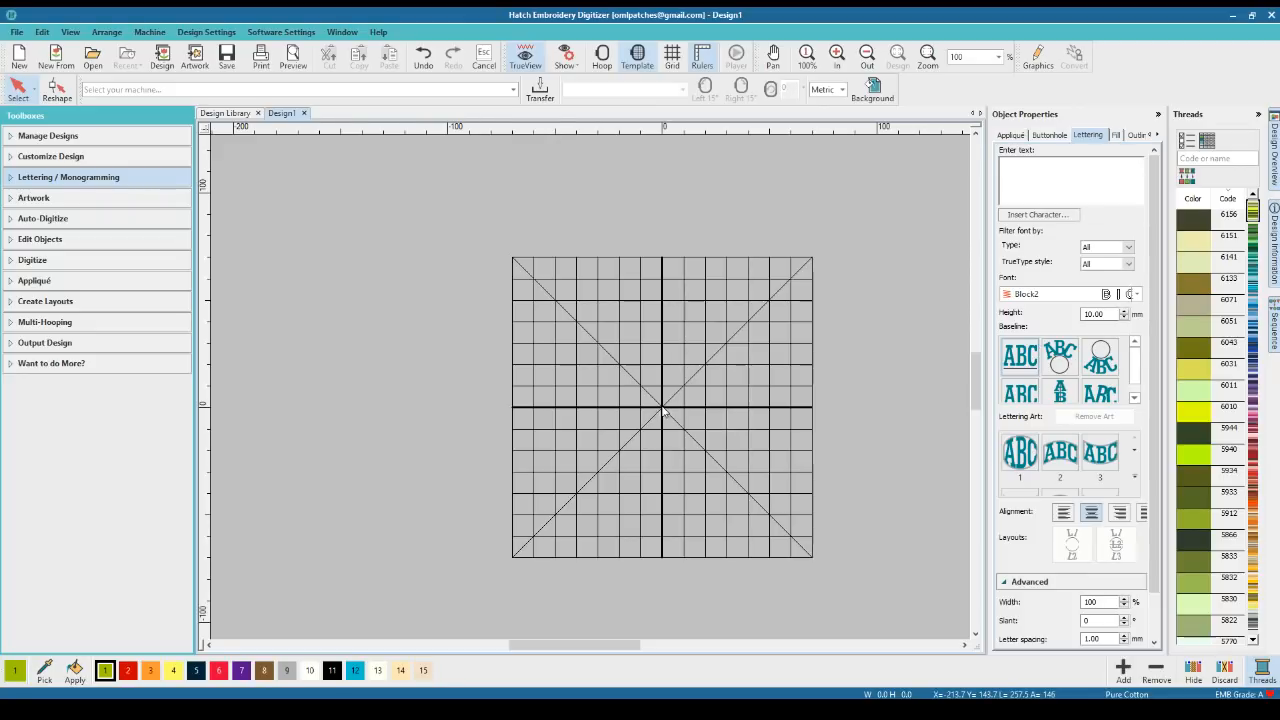
pyautogui.click(602, 62)
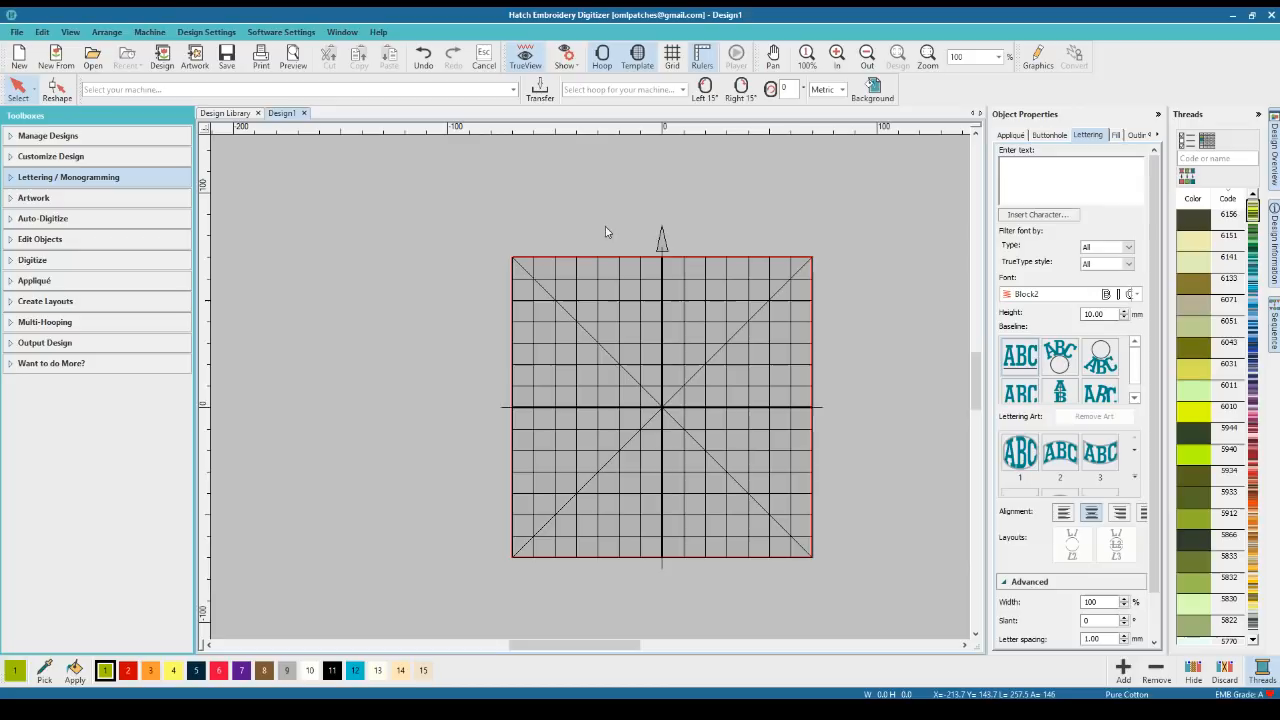
# Enable adding registration marks on output in the multi-hooping options of the Embroidery Settings
pyautogui.click(603, 68)
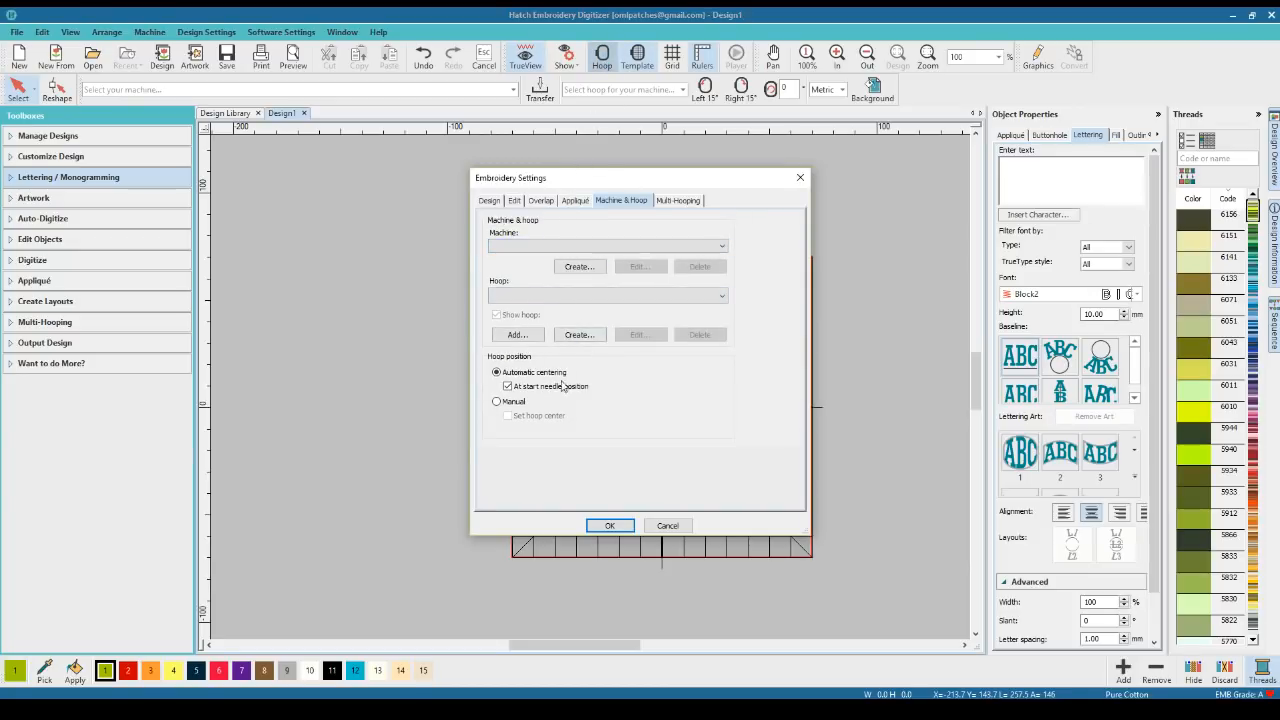
pyautogui.click(669, 202)
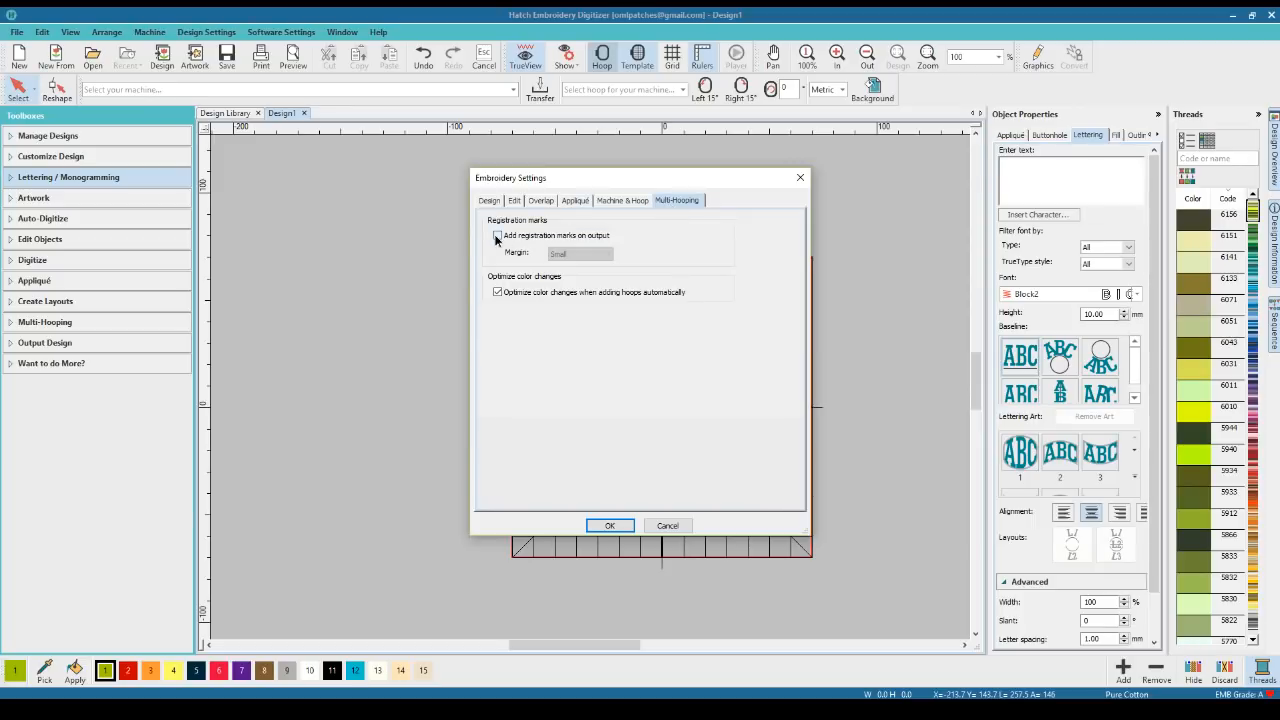
pyautogui.click(497, 236)
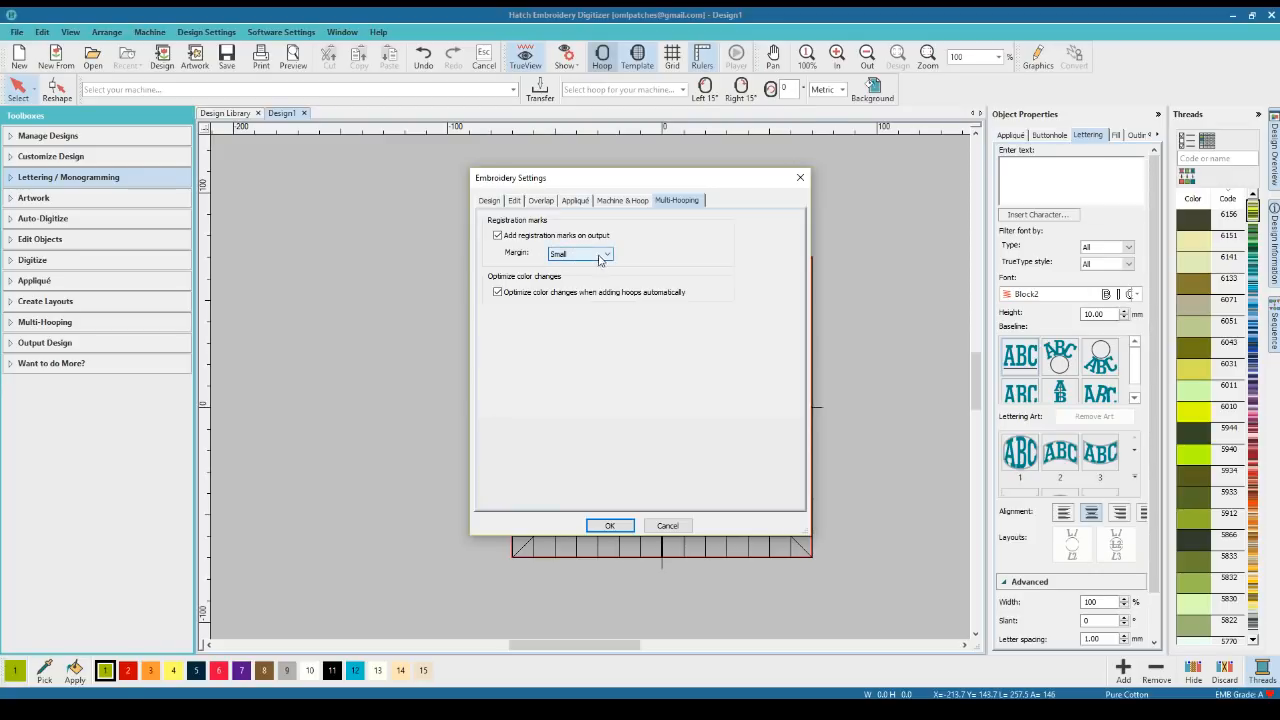
# Choose the Brother Entrepreneur PR-1000 as the embroidery machine in the machine and hoop settings
pyautogui.click(622, 202)
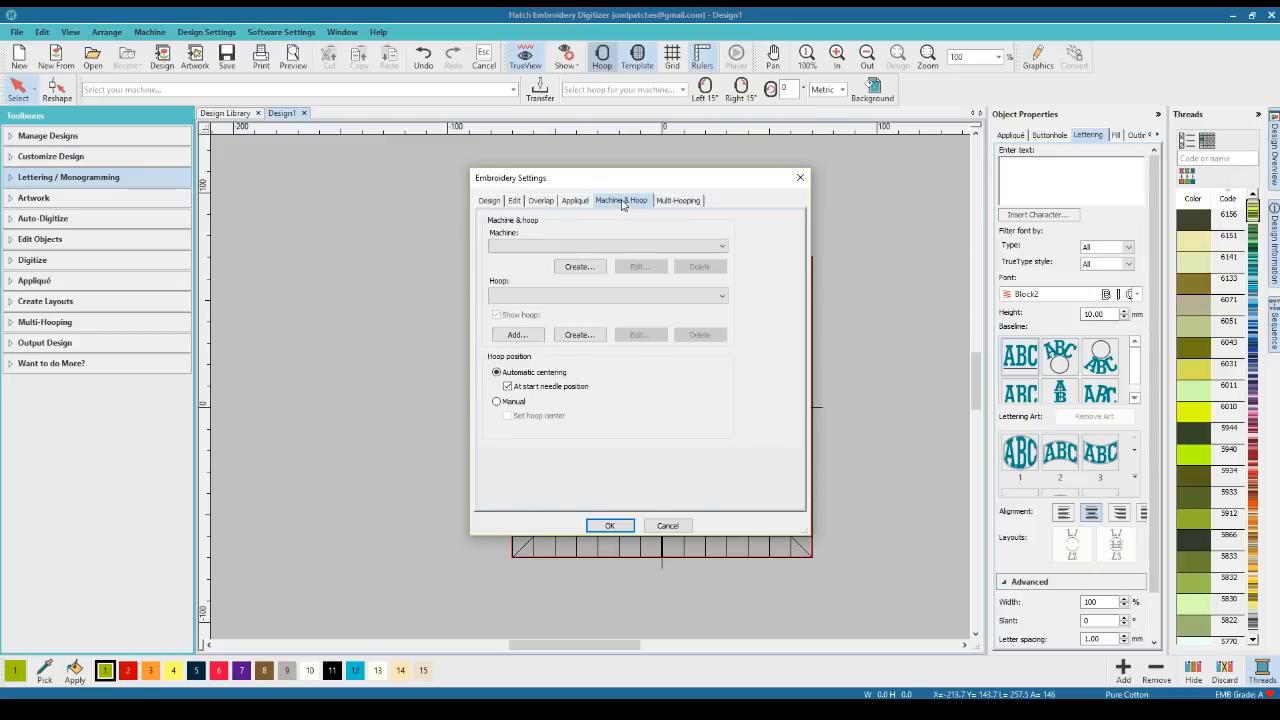
pyautogui.click(567, 246)
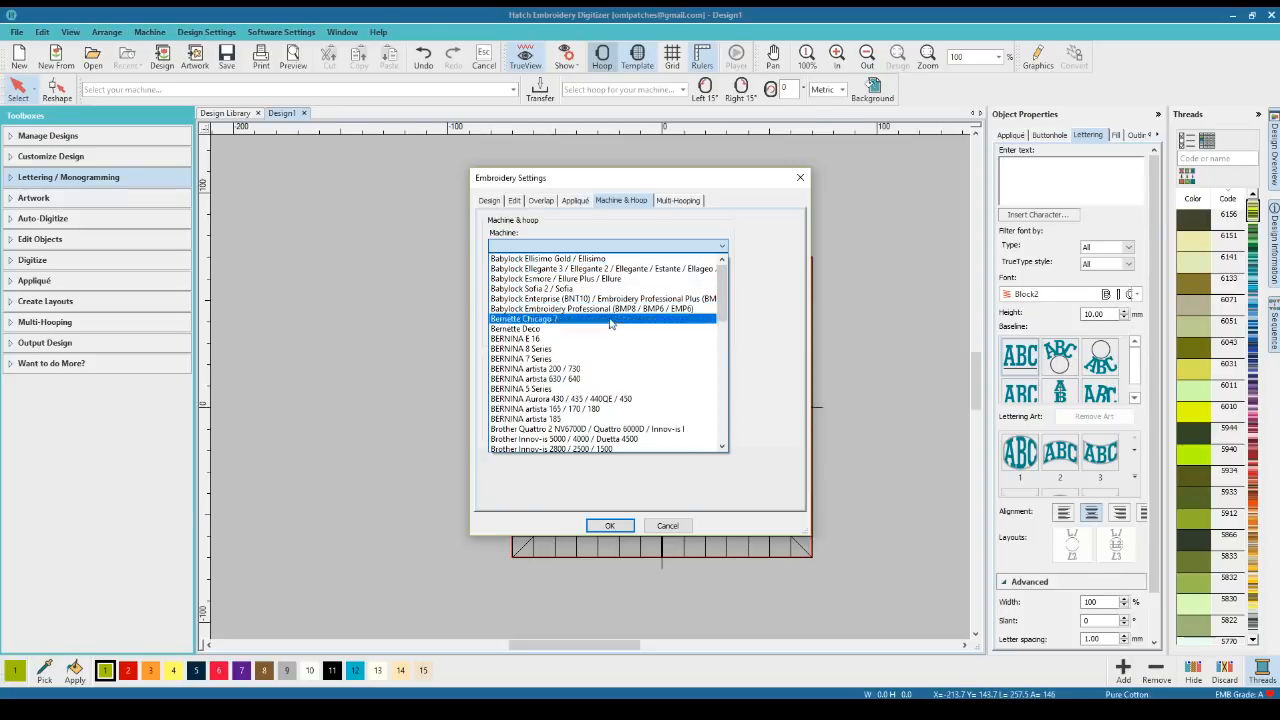
pyautogui.scroll(-1, 603, 351)
pyautogui.scroll(-2, 603, 351)
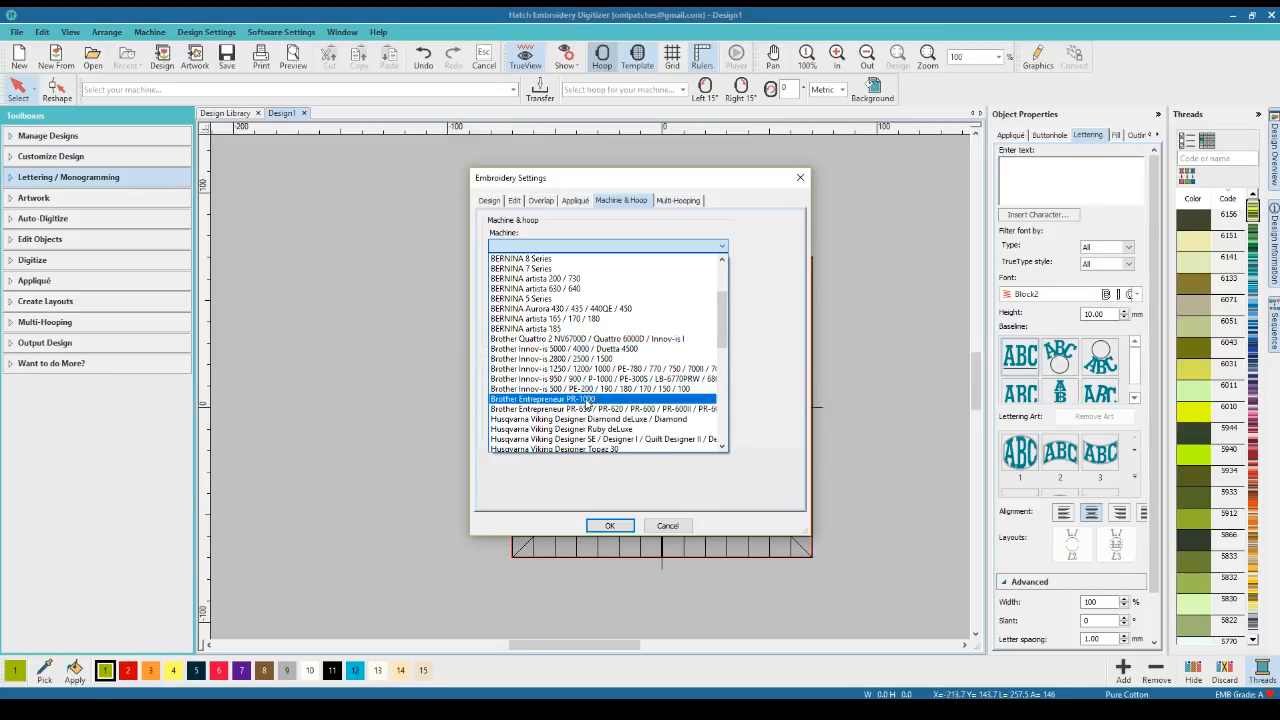
pyautogui.scroll(-2, 600, 403)
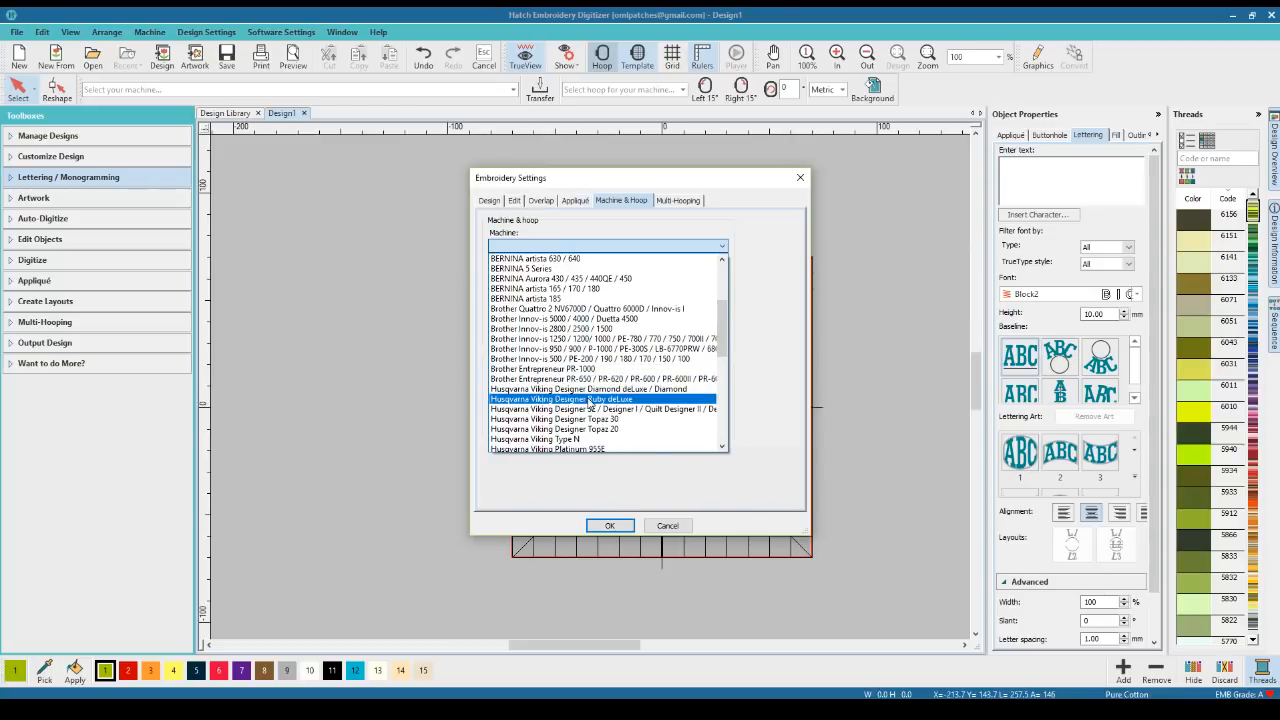
pyautogui.scroll(-2, 636, 400)
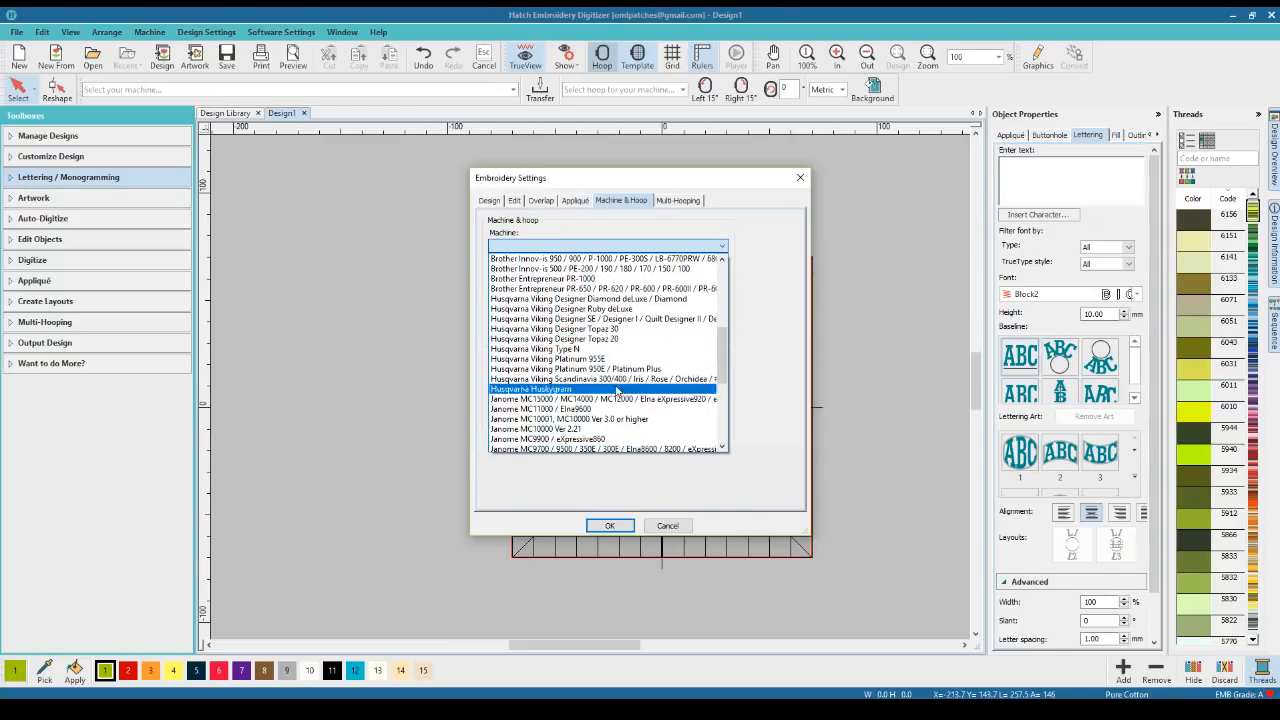
pyautogui.scroll(2, 630, 385)
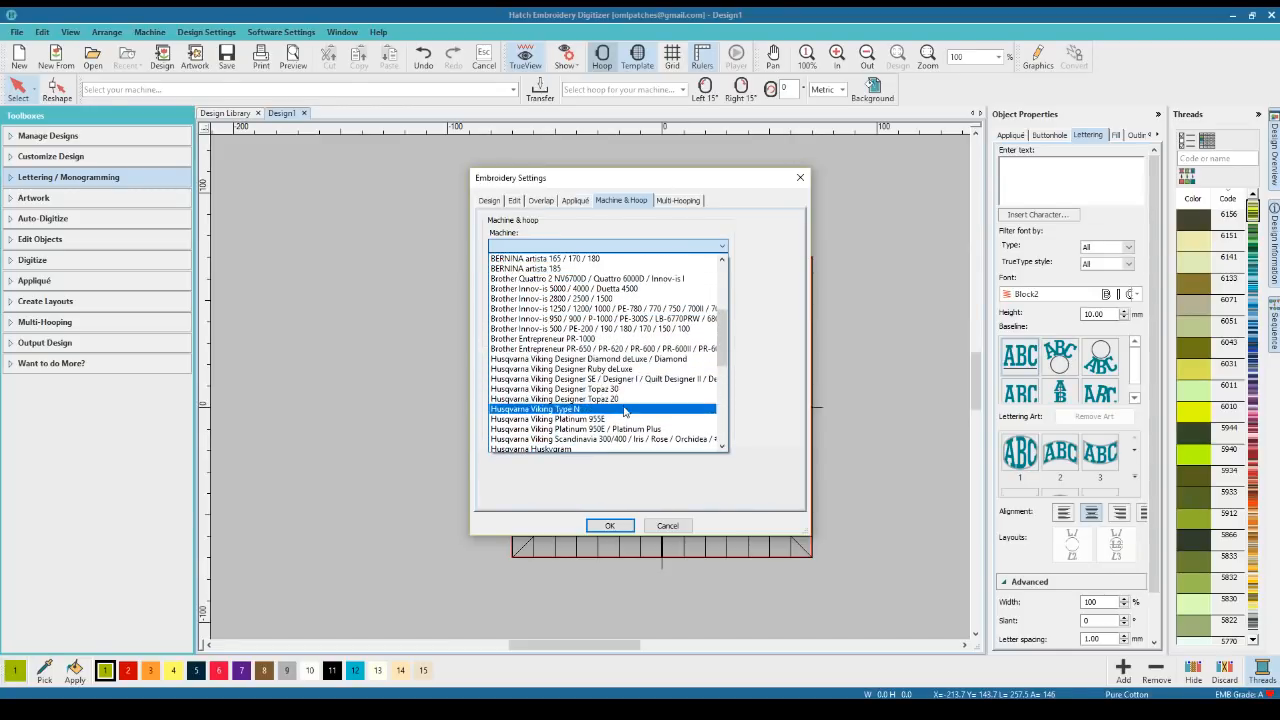
pyautogui.click(598, 340)
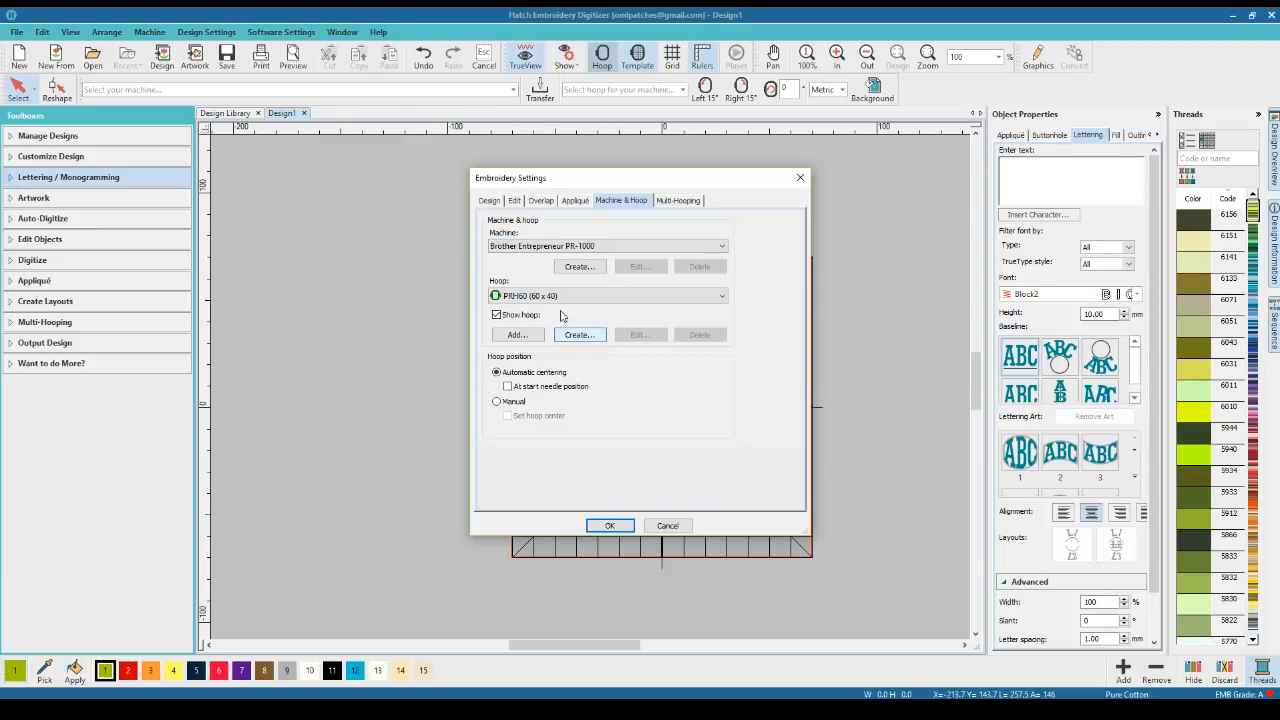
# Review the available hoops while keeping PRH60 (60 x 40), set the hoop position to Manual and apply the settings
pyautogui.click(590, 298)
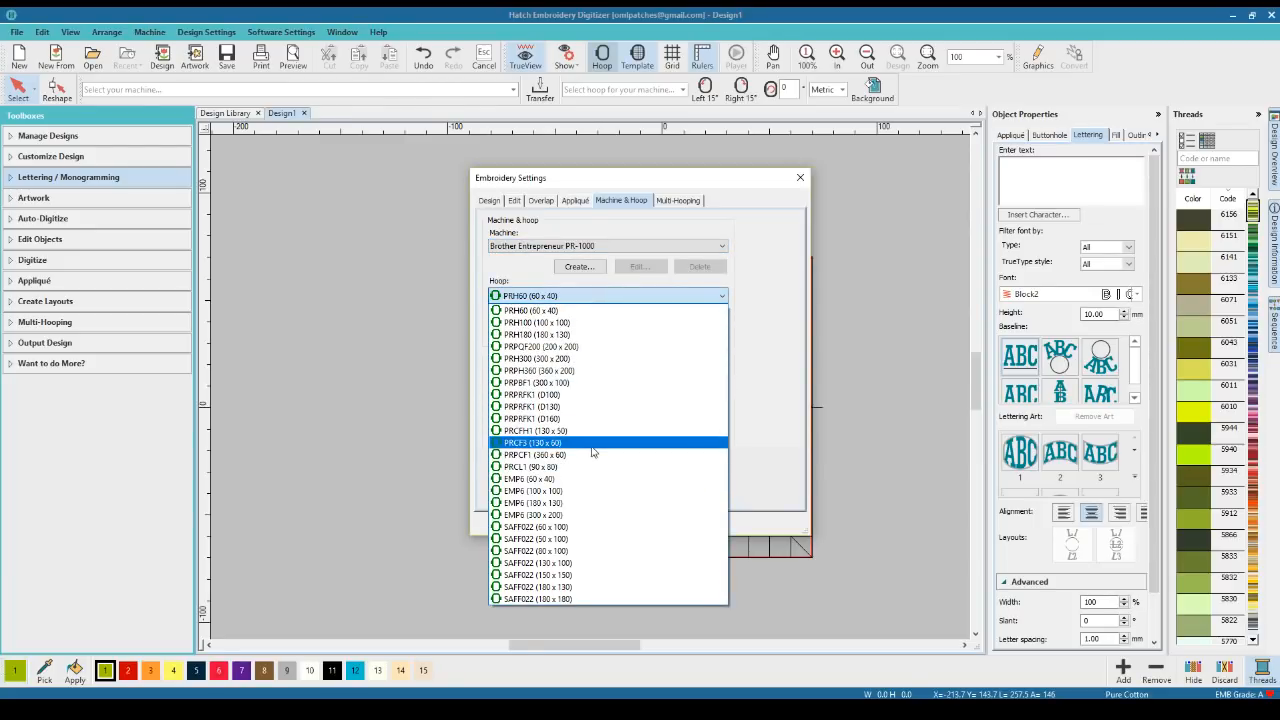
pyautogui.click(774, 352)
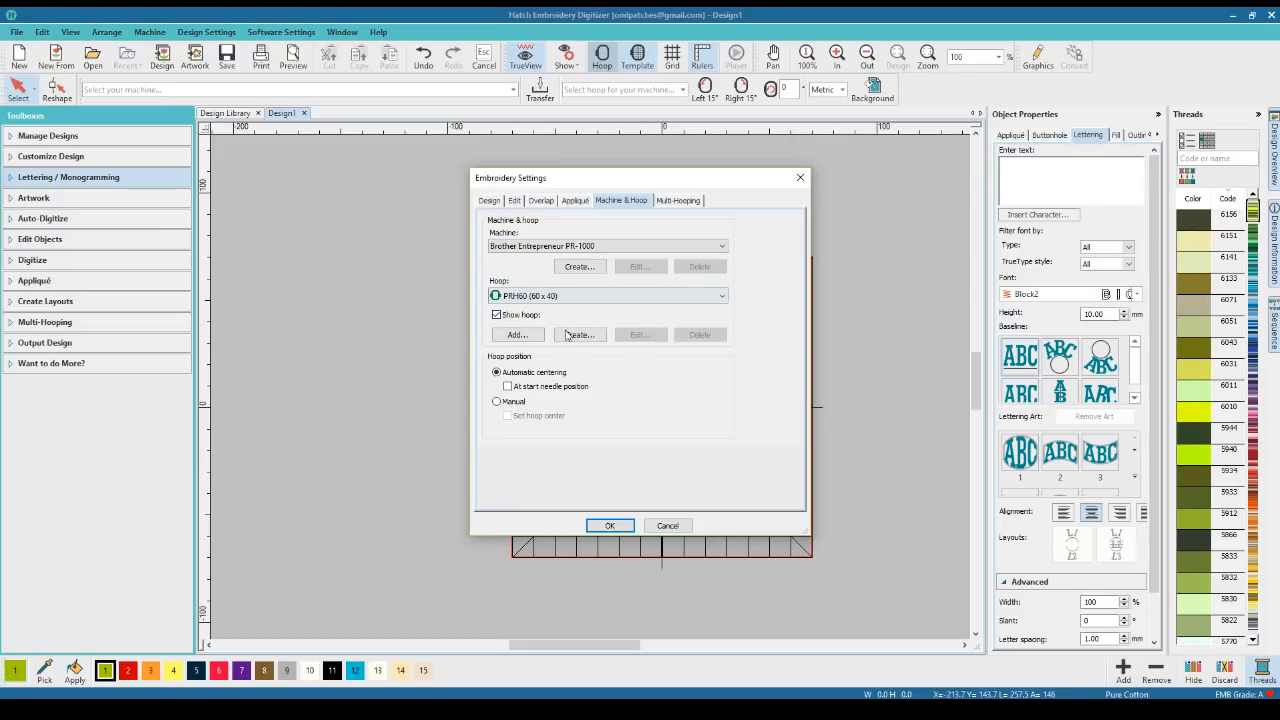
pyautogui.click(518, 404)
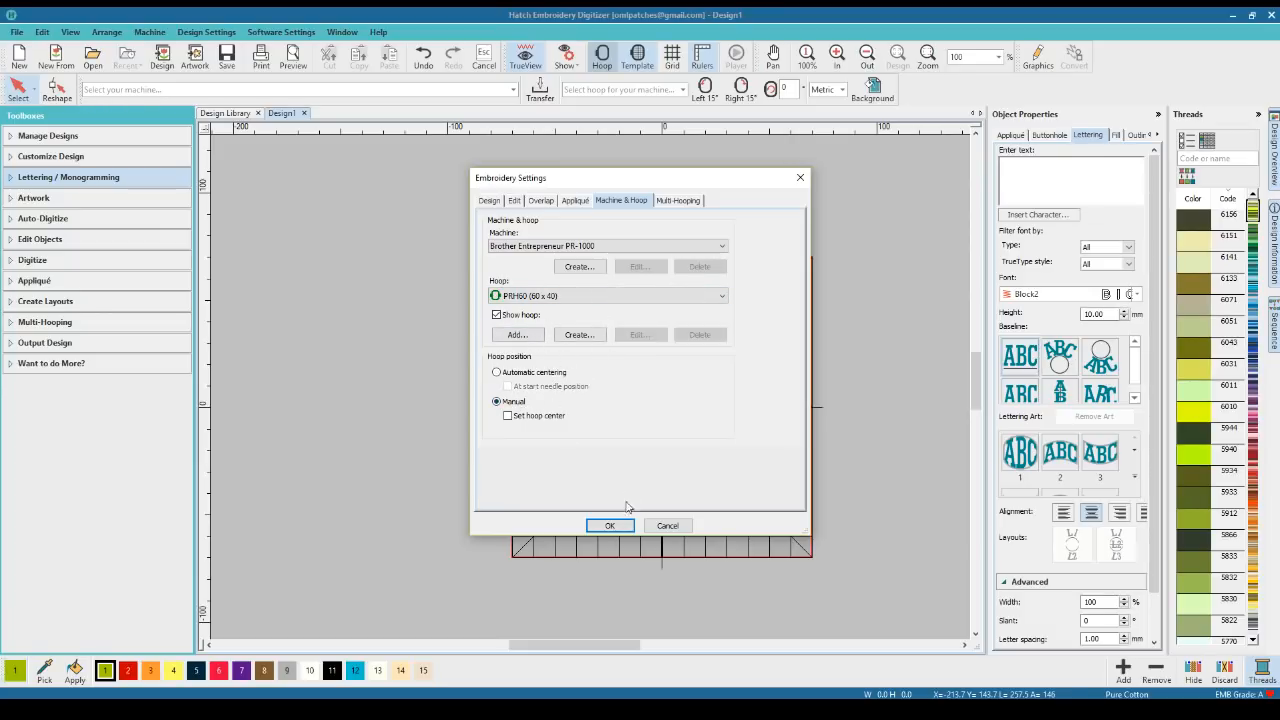
pyautogui.click(609, 525)
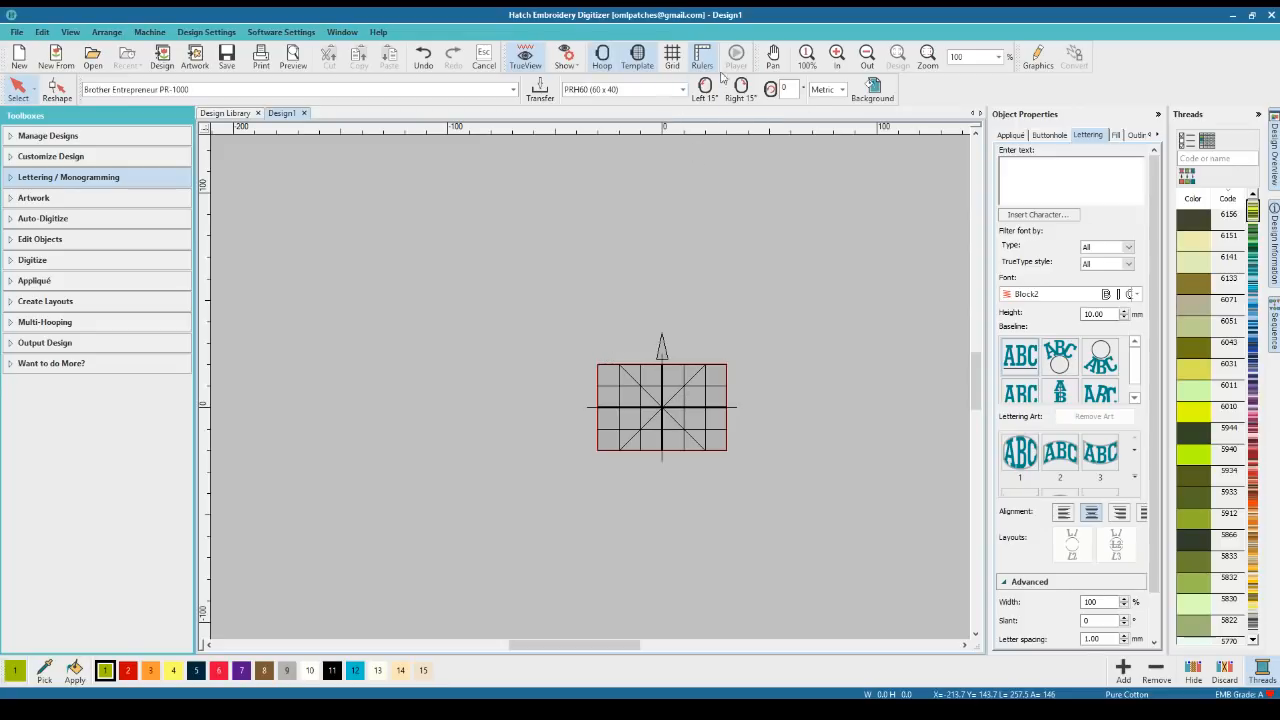
# Hide the hoop outline and show the grid in place of the template
pyautogui.click(602, 62)
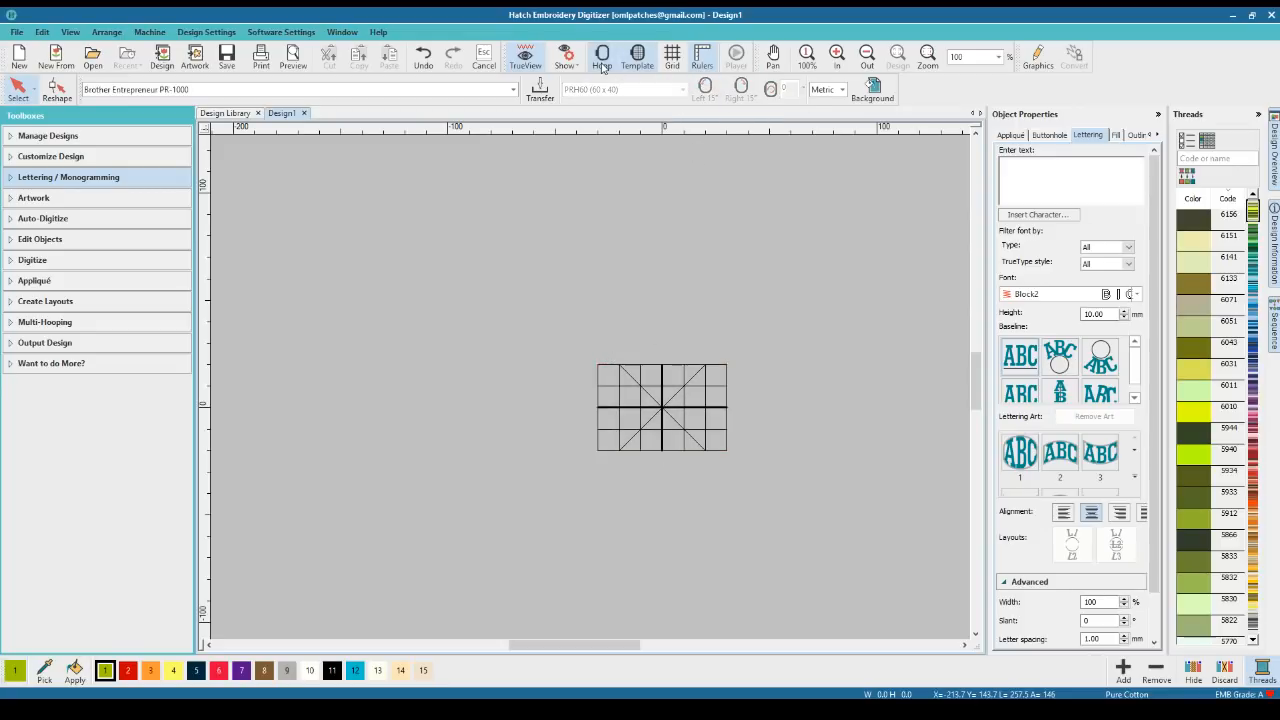
pyautogui.click(674, 64)
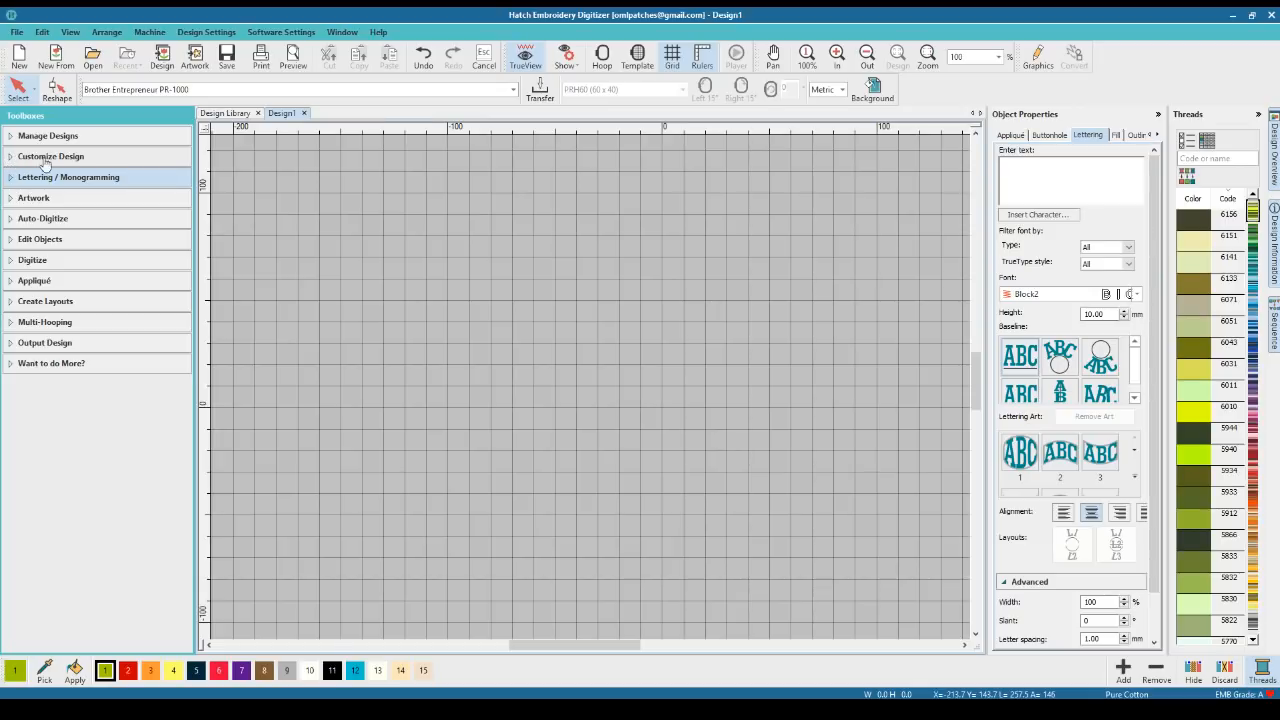
# Examine the tools in the Customize Design toolbox and collapse it
pyautogui.click(90, 160)
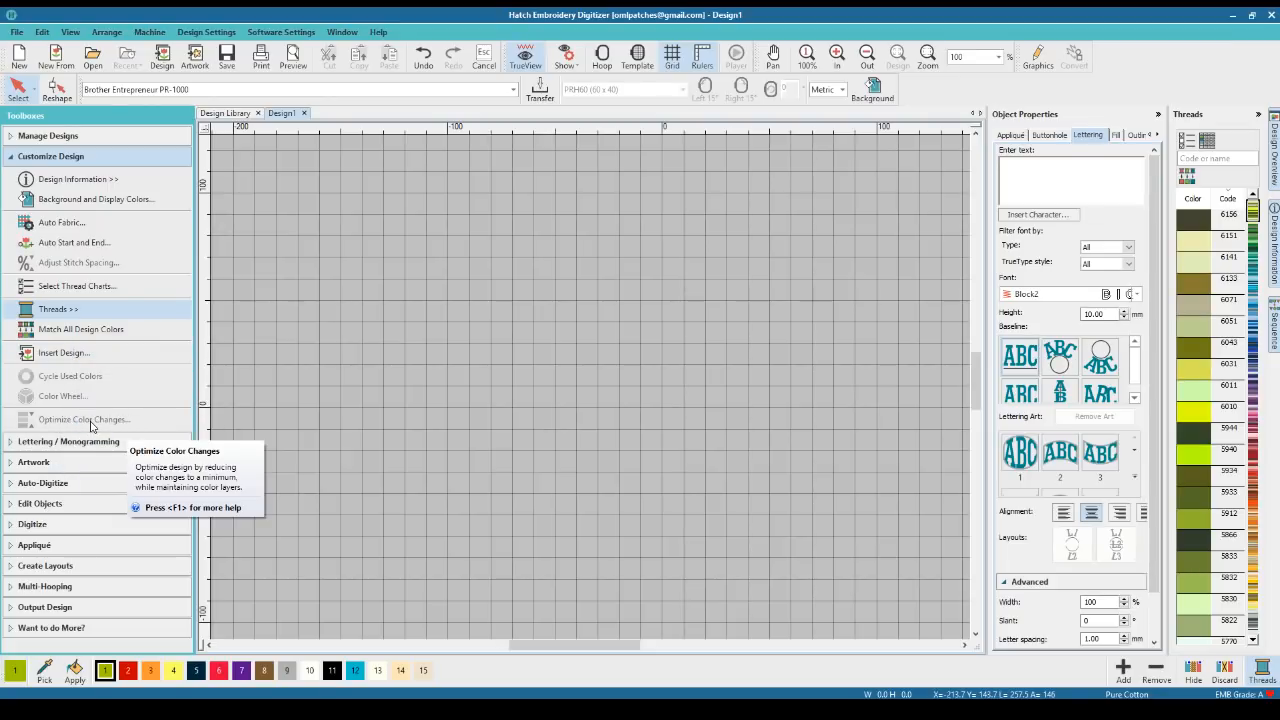
pyautogui.click(58, 158)
# Open the Monogramming designs from the Lettering / Monogramming toolbox and load the crowned heart design HV264
pyautogui.click(70, 178)
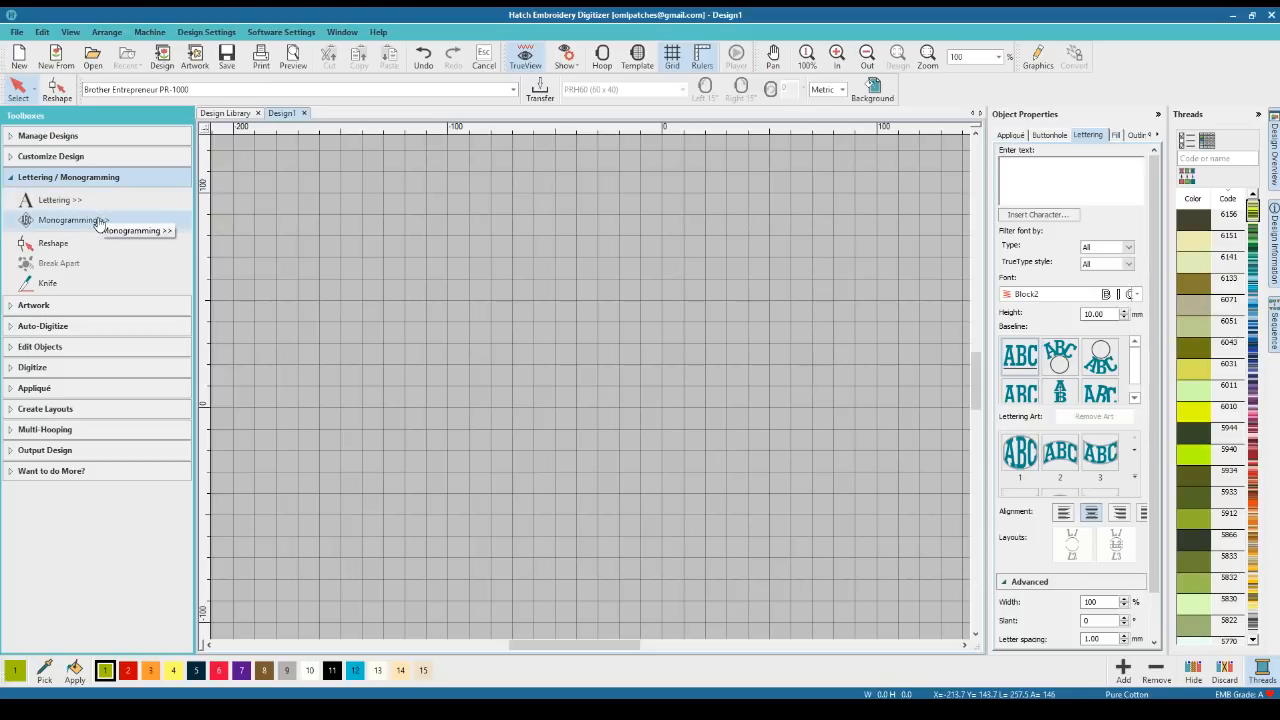
pyautogui.click(98, 222)
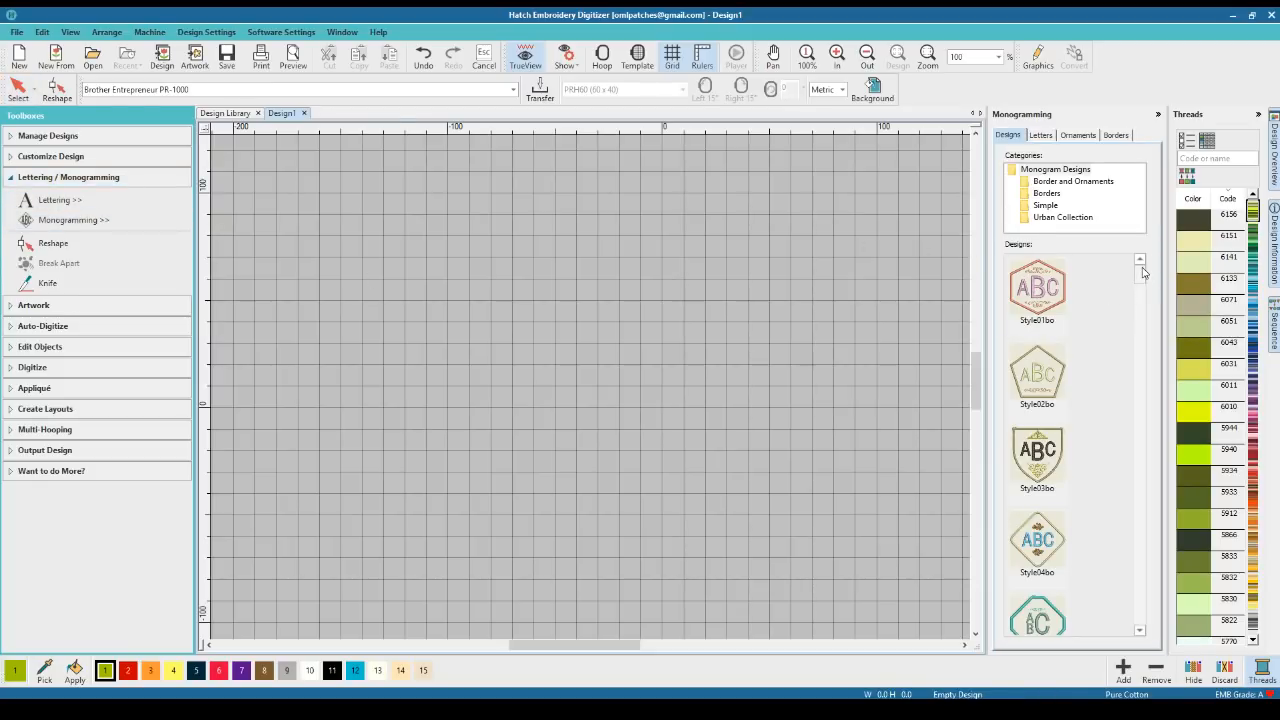
pyautogui.moveTo(1143, 272); pyautogui.dragTo(1138, 568)
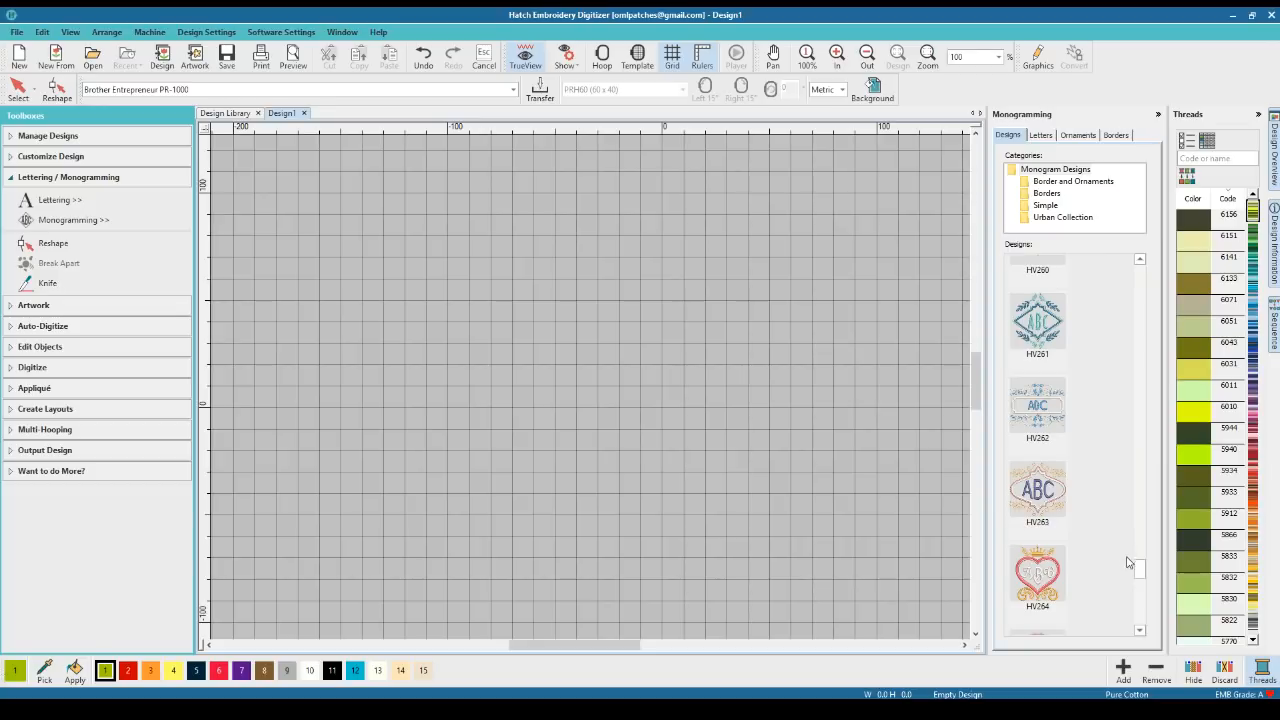
pyautogui.click(1031, 578)
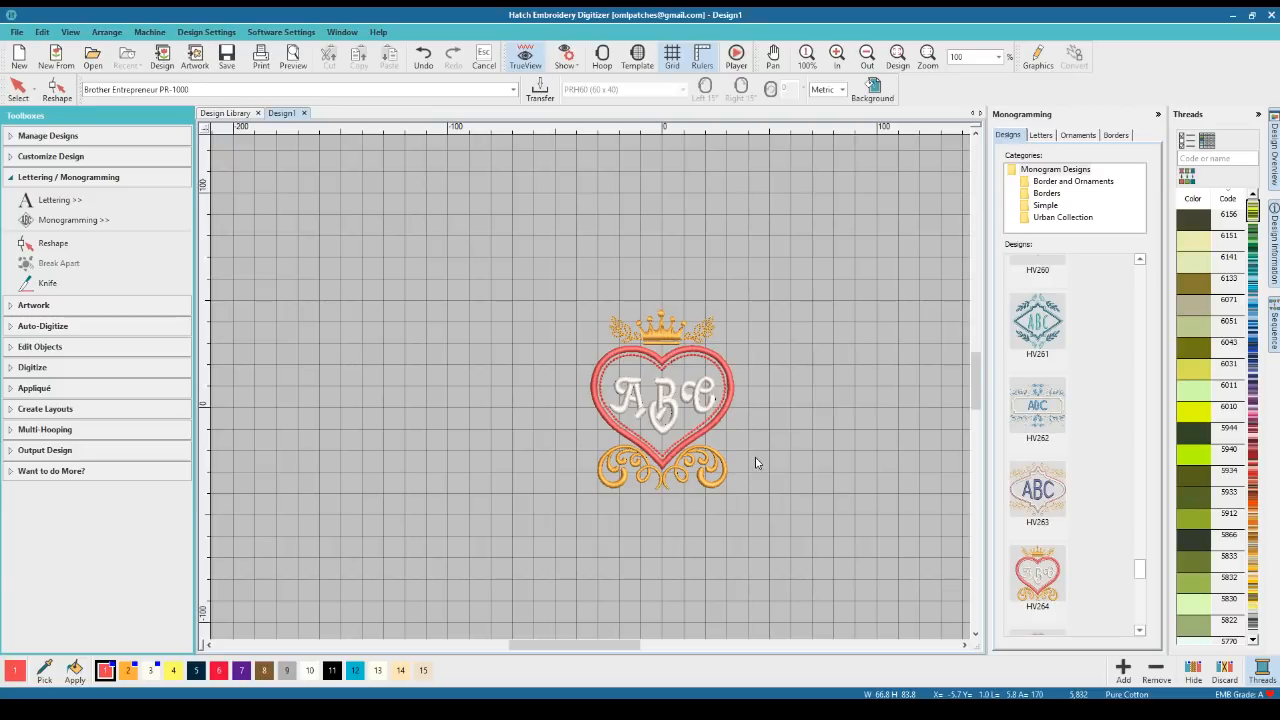
# Try the monogram designs HV271, HV272, HV273, HV274 and HV275 in turn, and return to HV274
pyautogui.moveTo(1140, 571); pyautogui.dragTo(1140, 603)
pyautogui.click(1037, 487)
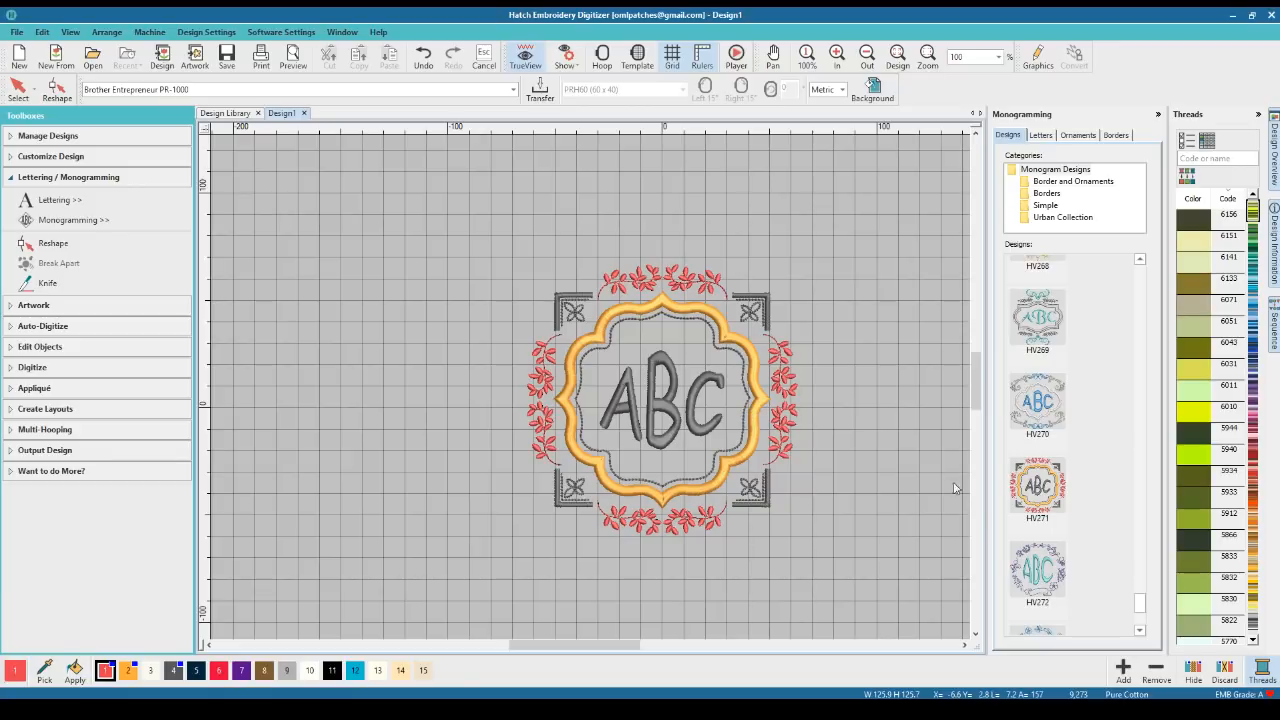
pyautogui.click(1052, 572)
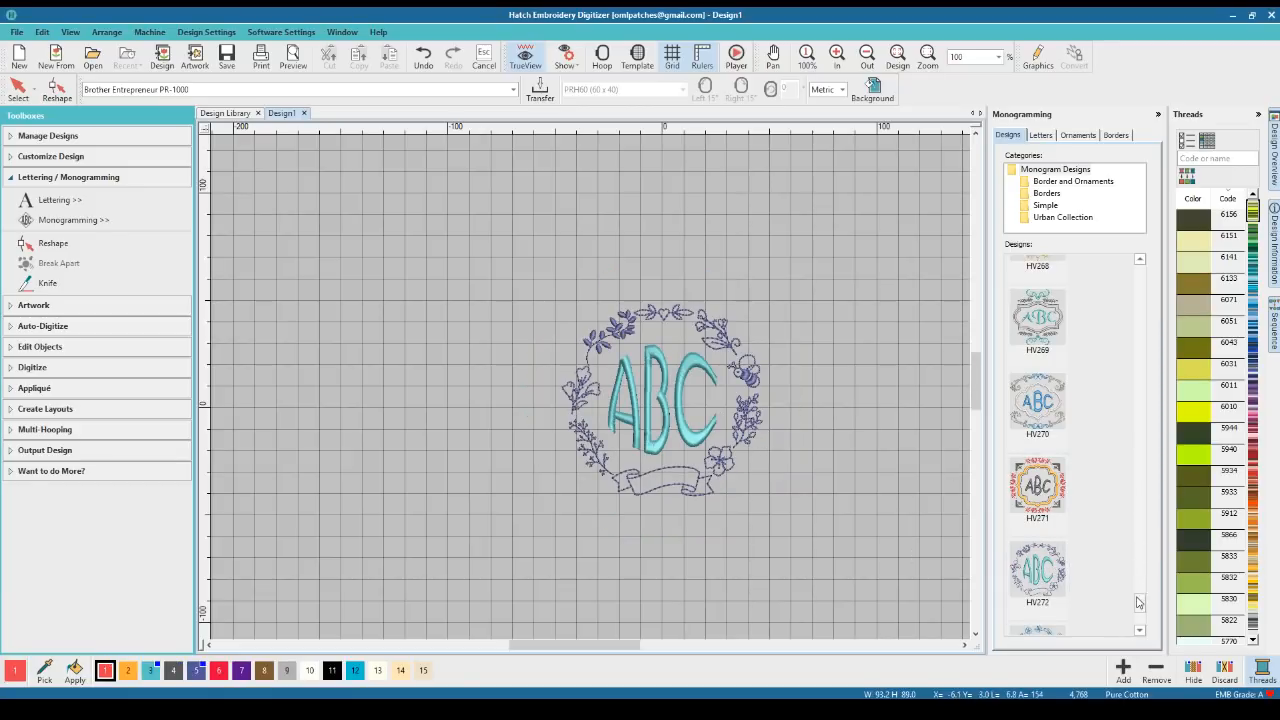
pyautogui.scroll(-3, 1139, 605)
pyautogui.click(1049, 453)
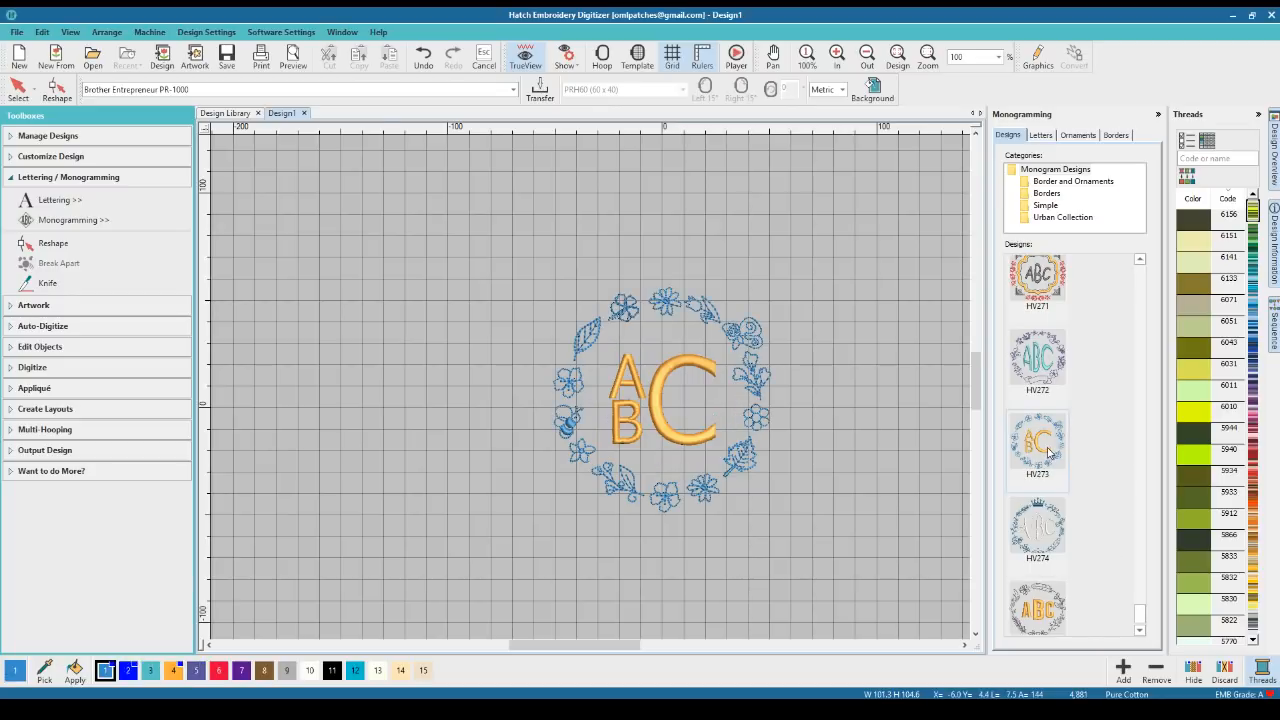
pyautogui.click(1041, 518)
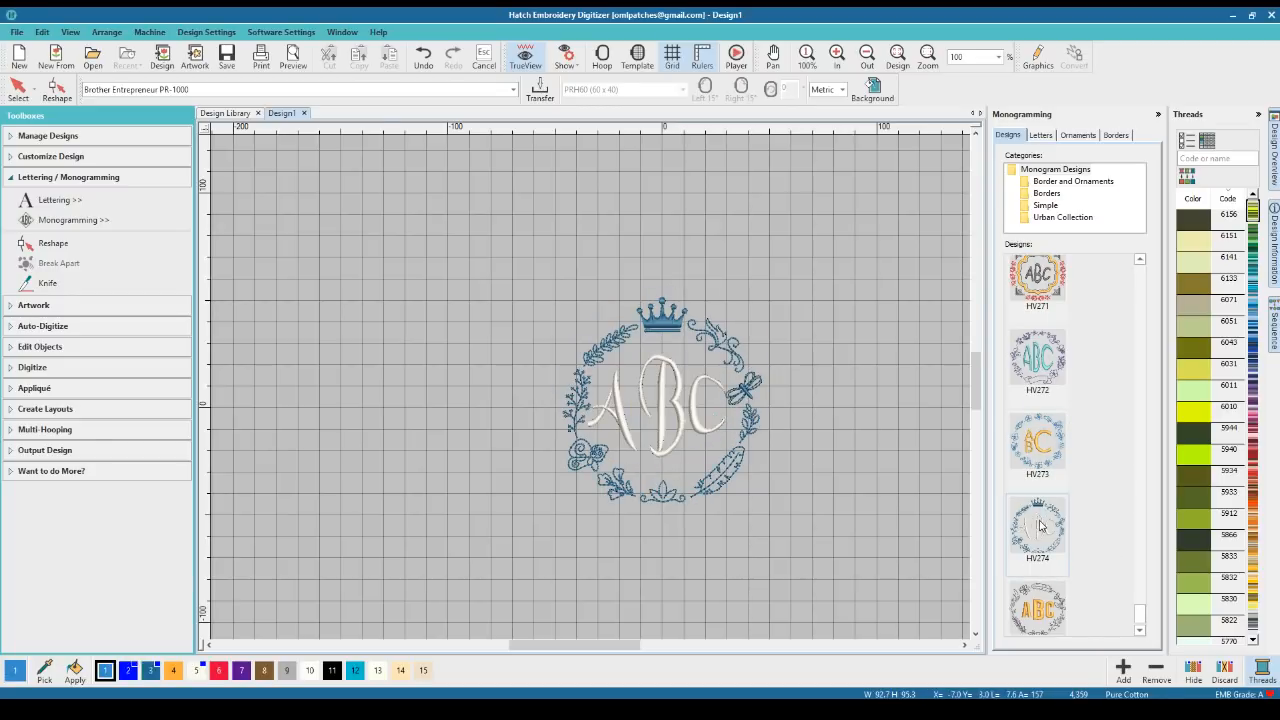
pyautogui.click(1038, 600)
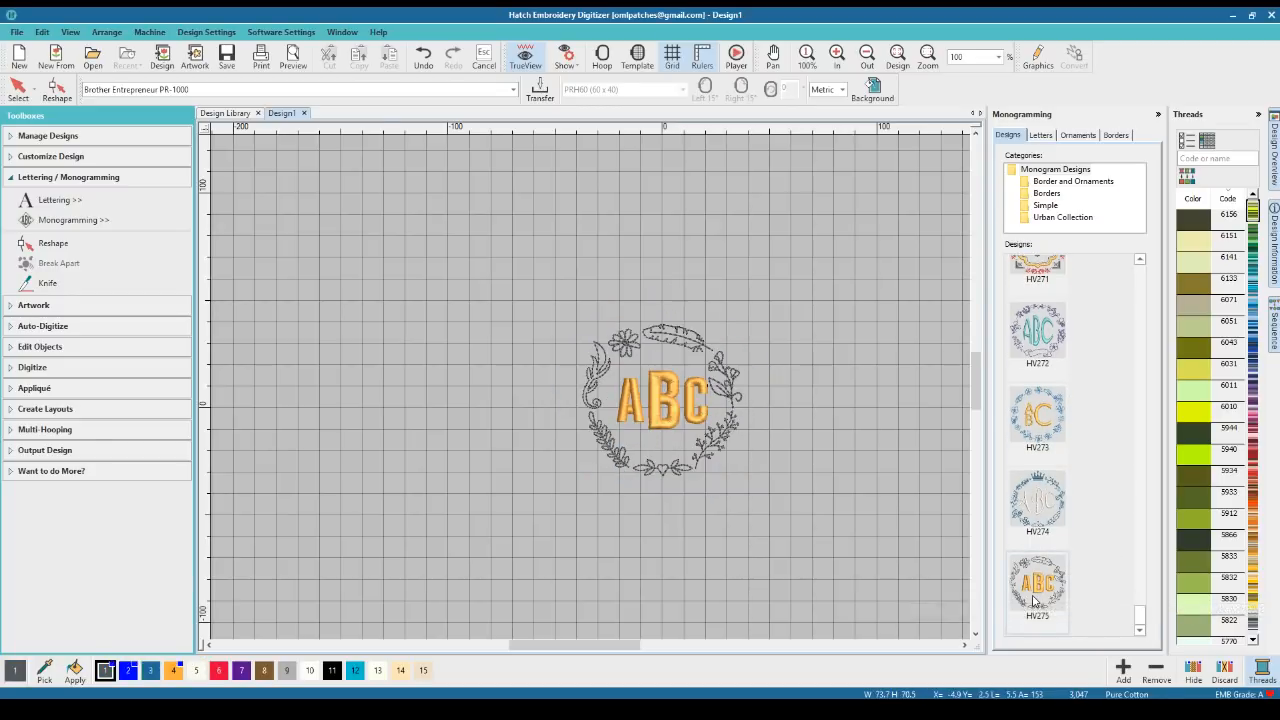
pyautogui.click(1038, 512)
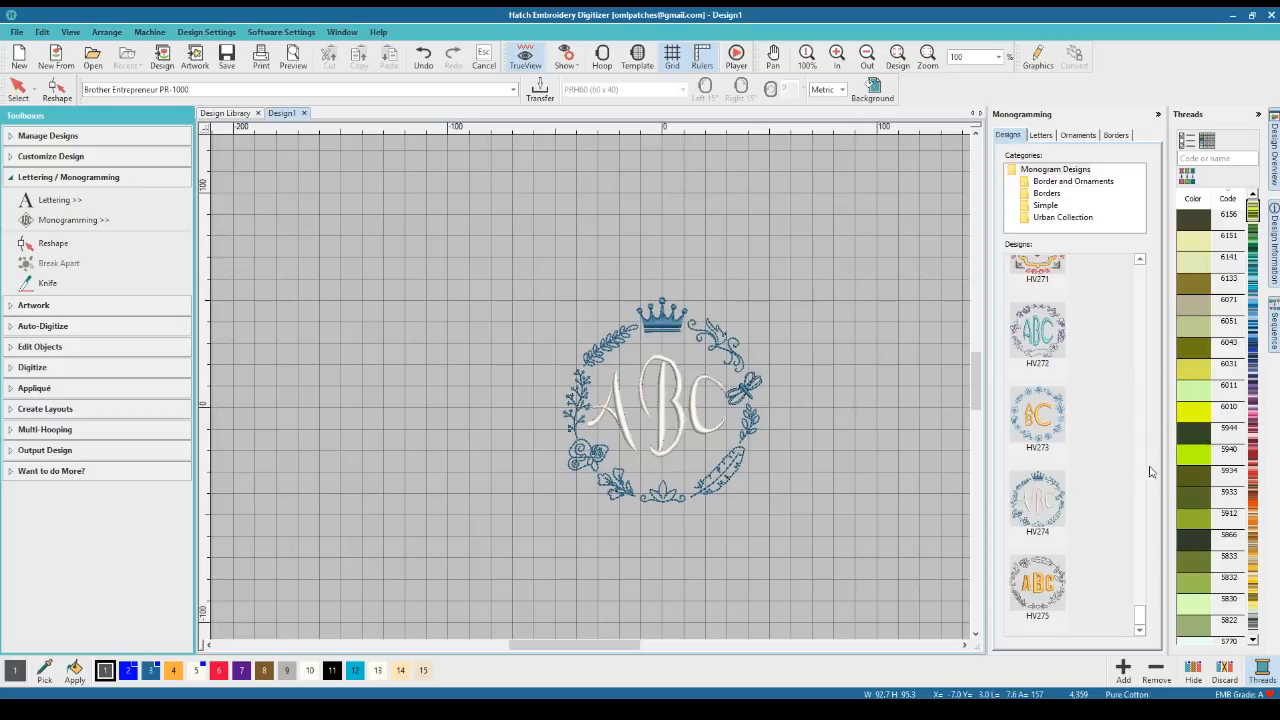
# Try monogram design HV265, switch back to HV264 and browse the preceding designs in the list
pyautogui.moveTo(1141, 621); pyautogui.dragTo(1140, 585)
pyautogui.click(1037, 370)
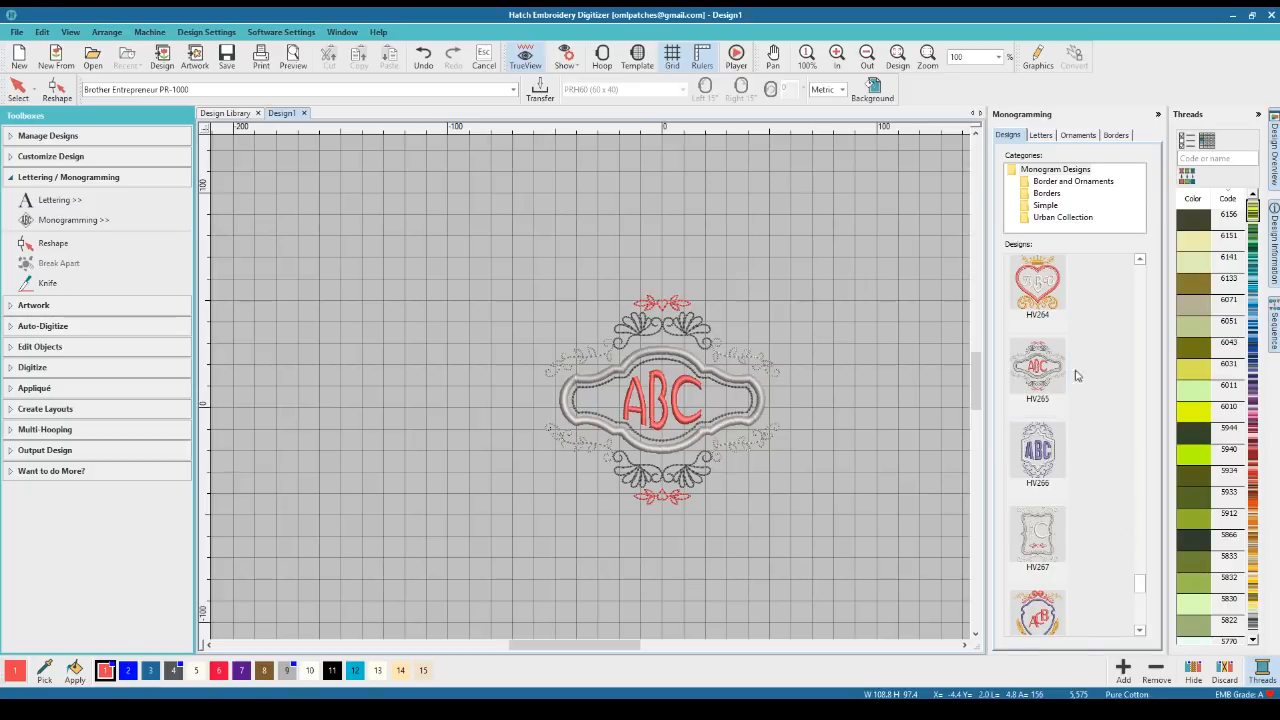
pyautogui.click(1038, 298)
pyautogui.click(1139, 261)
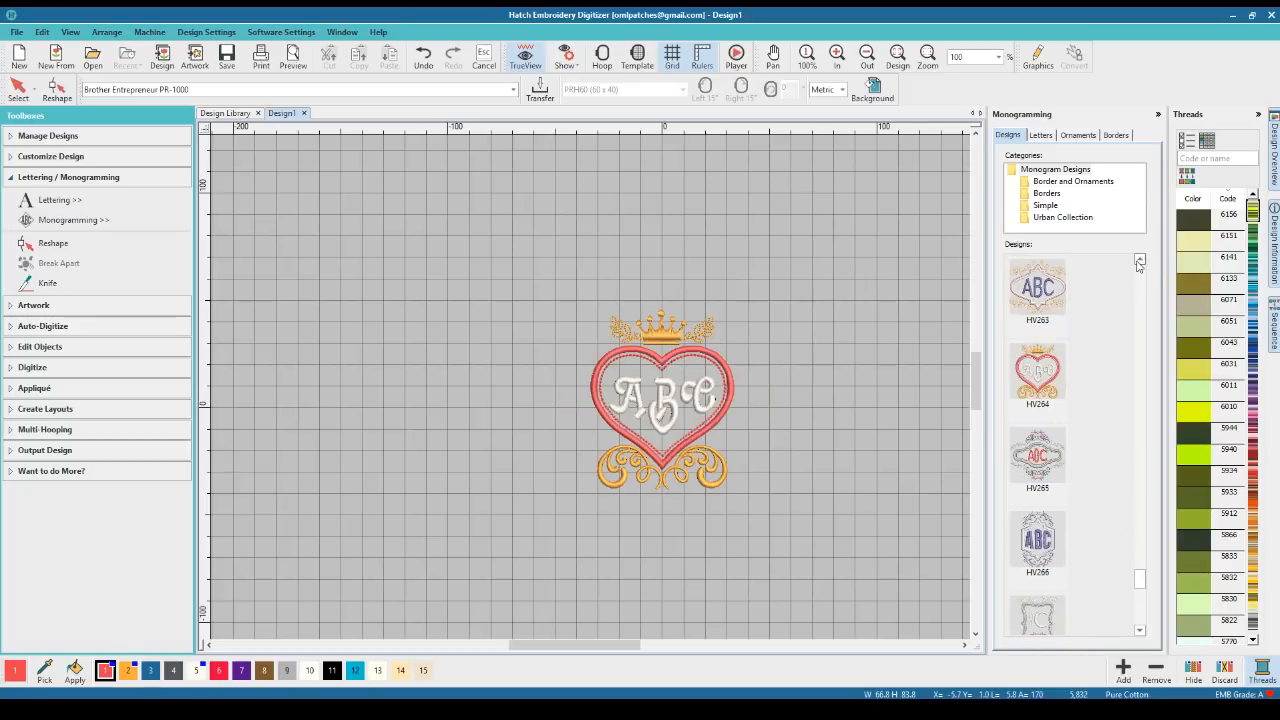
pyautogui.click(1139, 261)
pyautogui.click(1139, 261)
pyautogui.click(1139, 261)
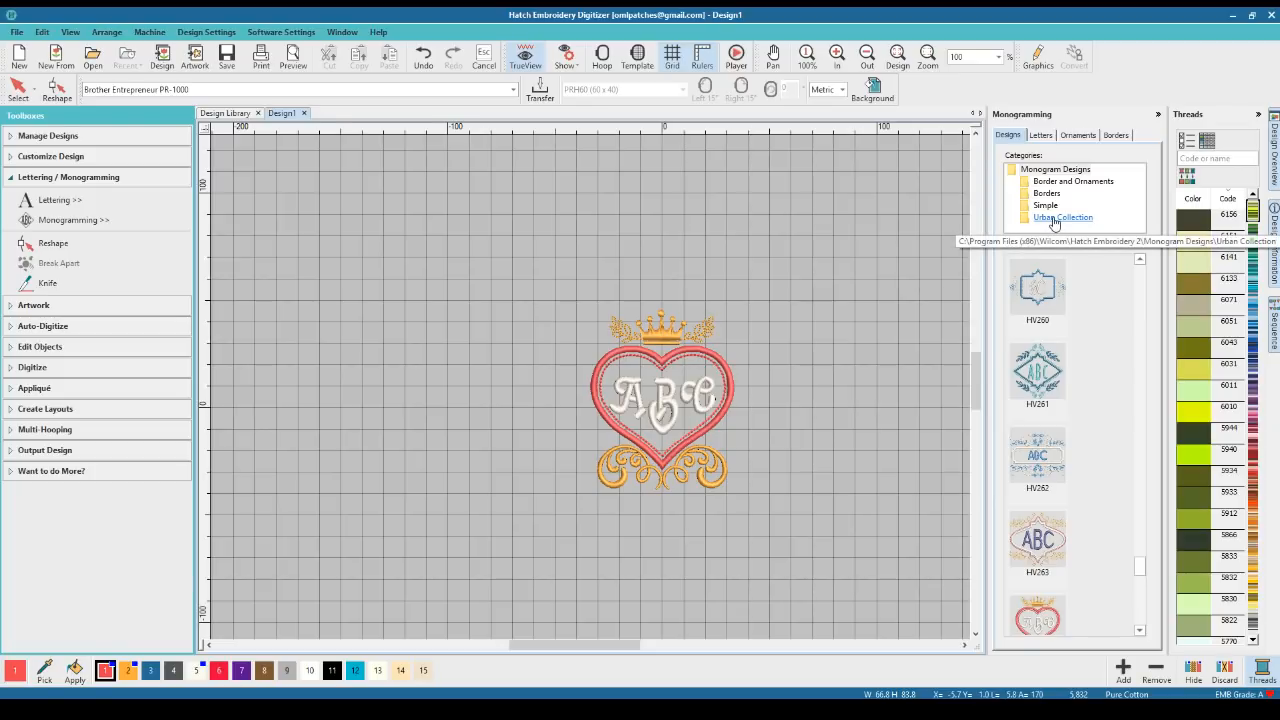
# Load the first monogram design, HV260, from the Urban Collection category
pyautogui.click(1054, 218)
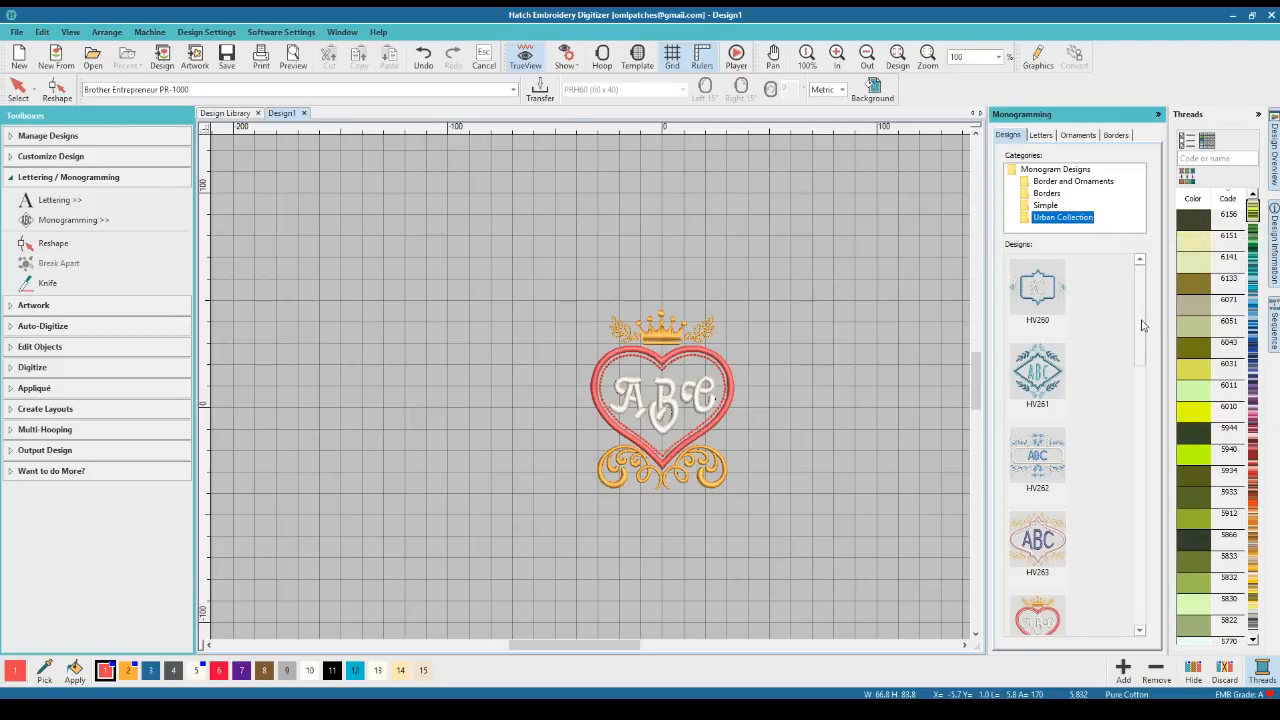
pyautogui.moveTo(1143, 351); pyautogui.dragTo(1140, 268)
pyautogui.click(1045, 287)
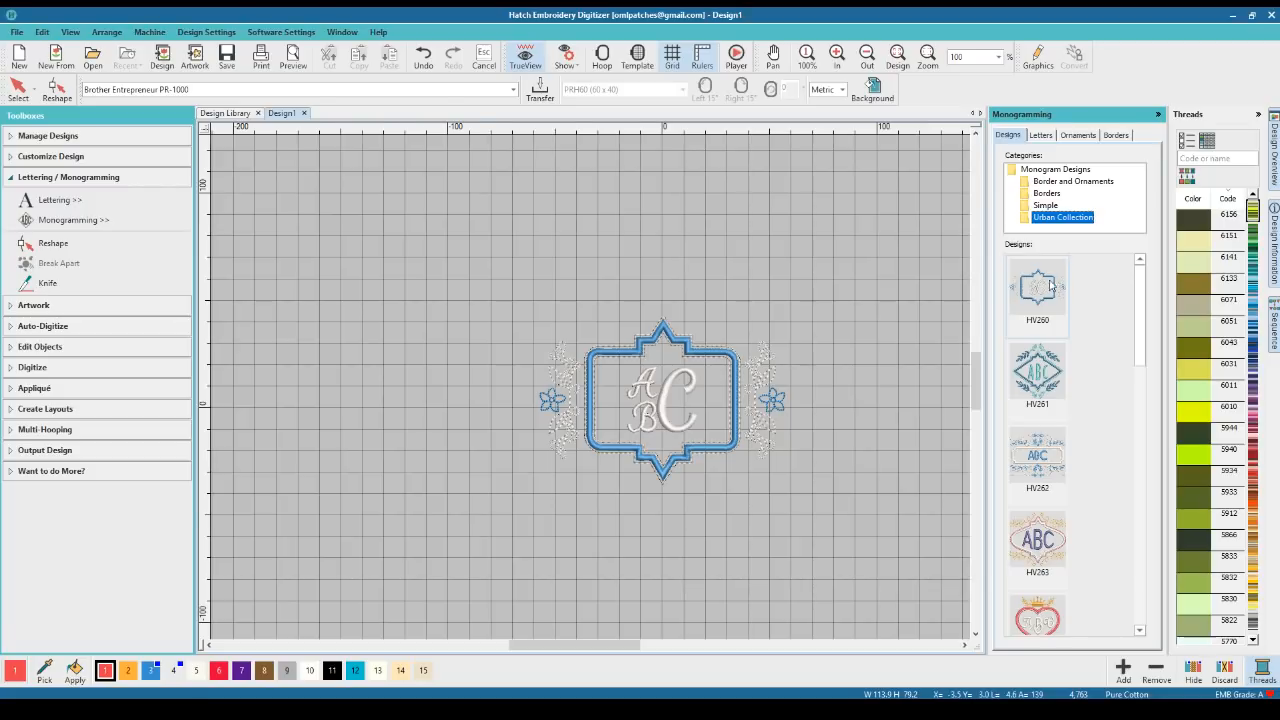
# Browse the Border and Ornaments and Simple monogram categories and return to the Urban Collection
pyautogui.click(1063, 185)
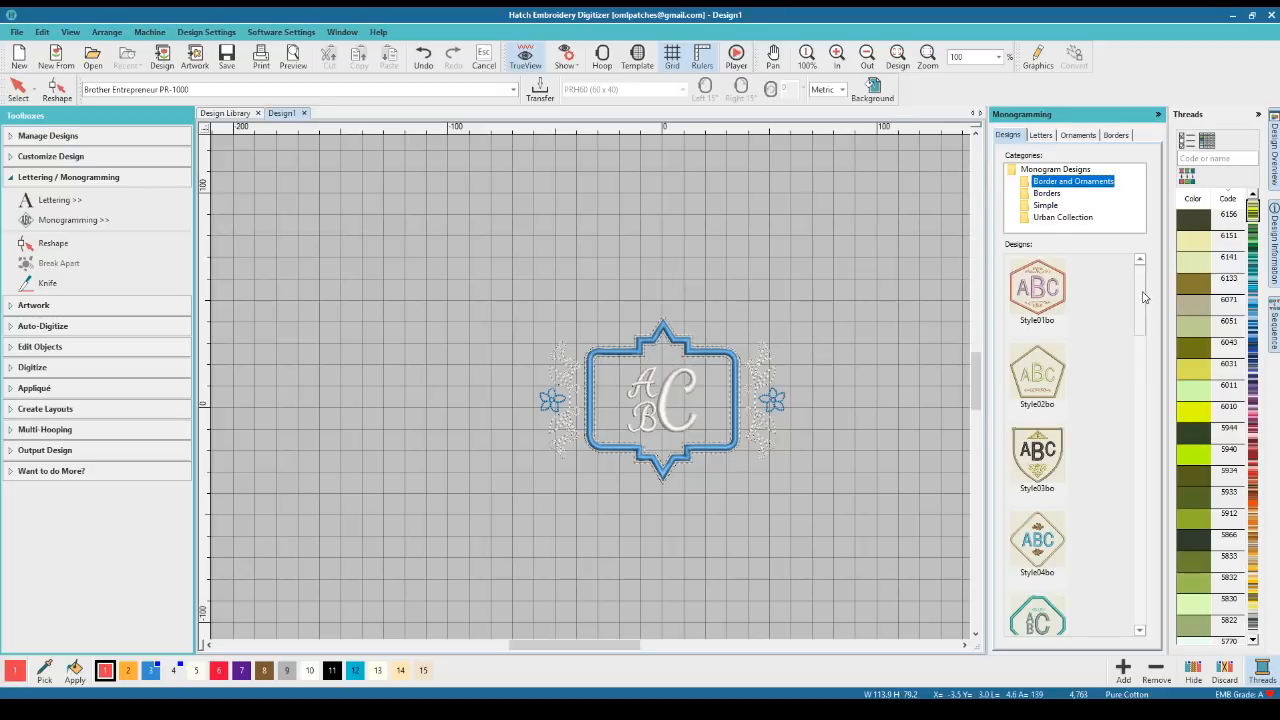
pyautogui.moveTo(1145, 298)
pyautogui.mouseDown()
pyautogui.moveTo(1137, 614)
pyautogui.moveTo(1159, 345)
pyautogui.moveTo(1150, 315)
pyautogui.mouseUp()
pyautogui.click(1073, 220)
pyautogui.click(1045, 205)
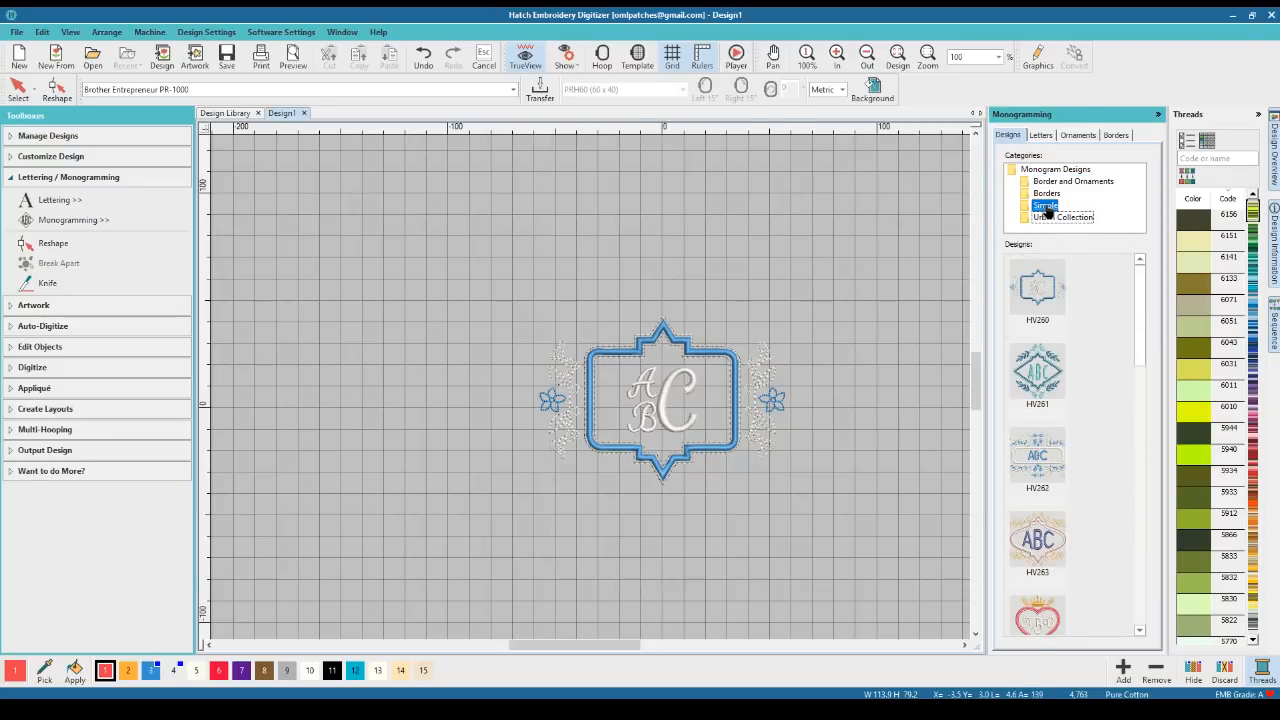
pyautogui.moveTo(1135, 289); pyautogui.dragTo(1164, 303)
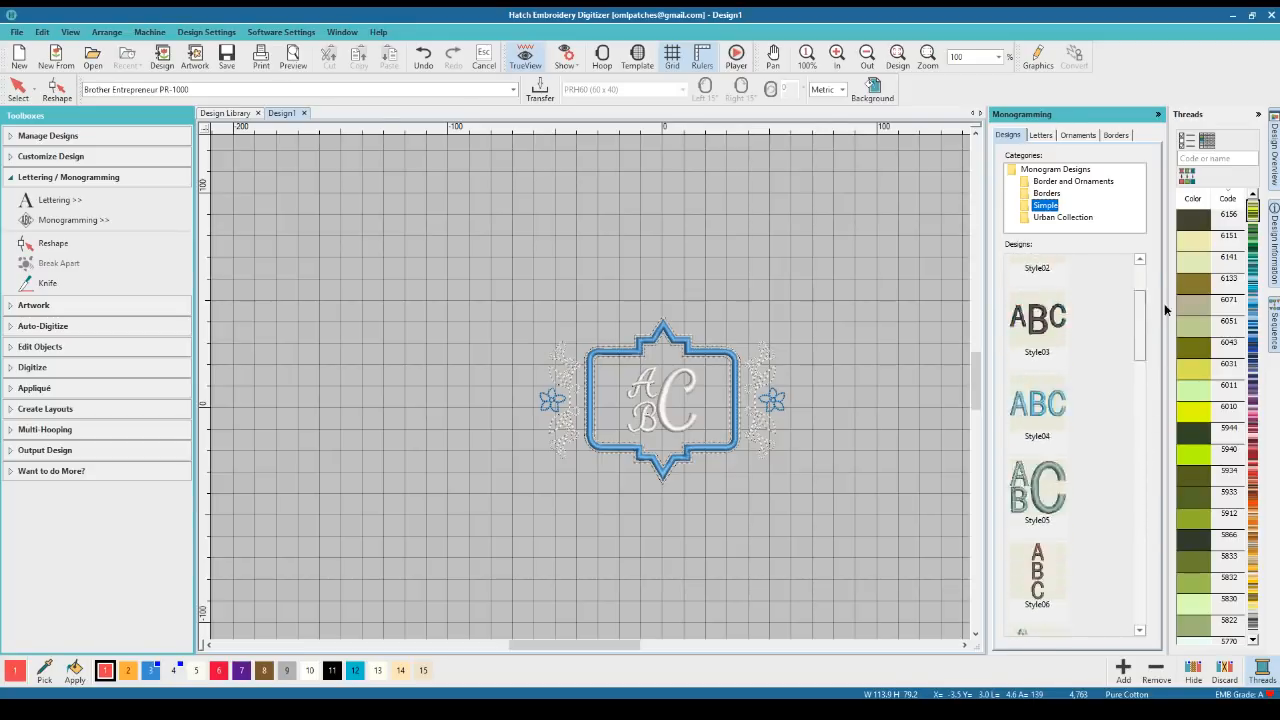
pyautogui.click(1088, 218)
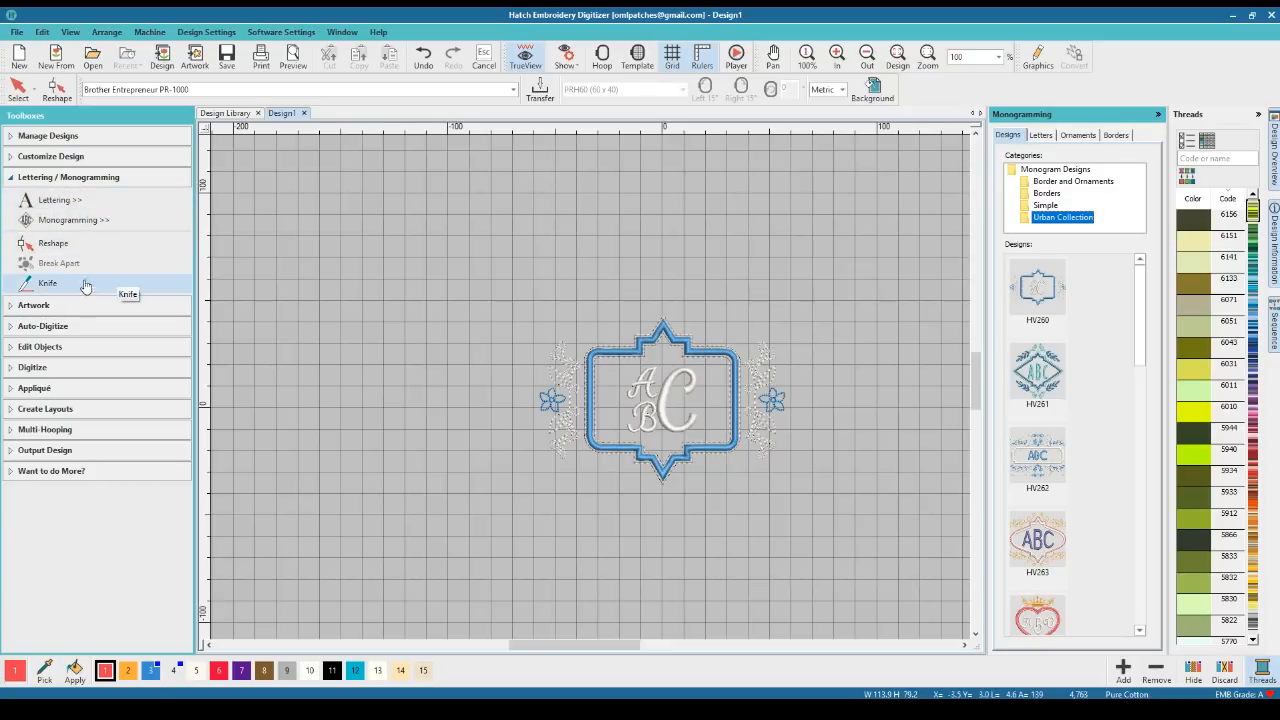
# Add monogram design HV263 and place it above and to the right of the existing monogram, at about X 82 mm, Y 71 mm
pyautogui.click(102, 178)
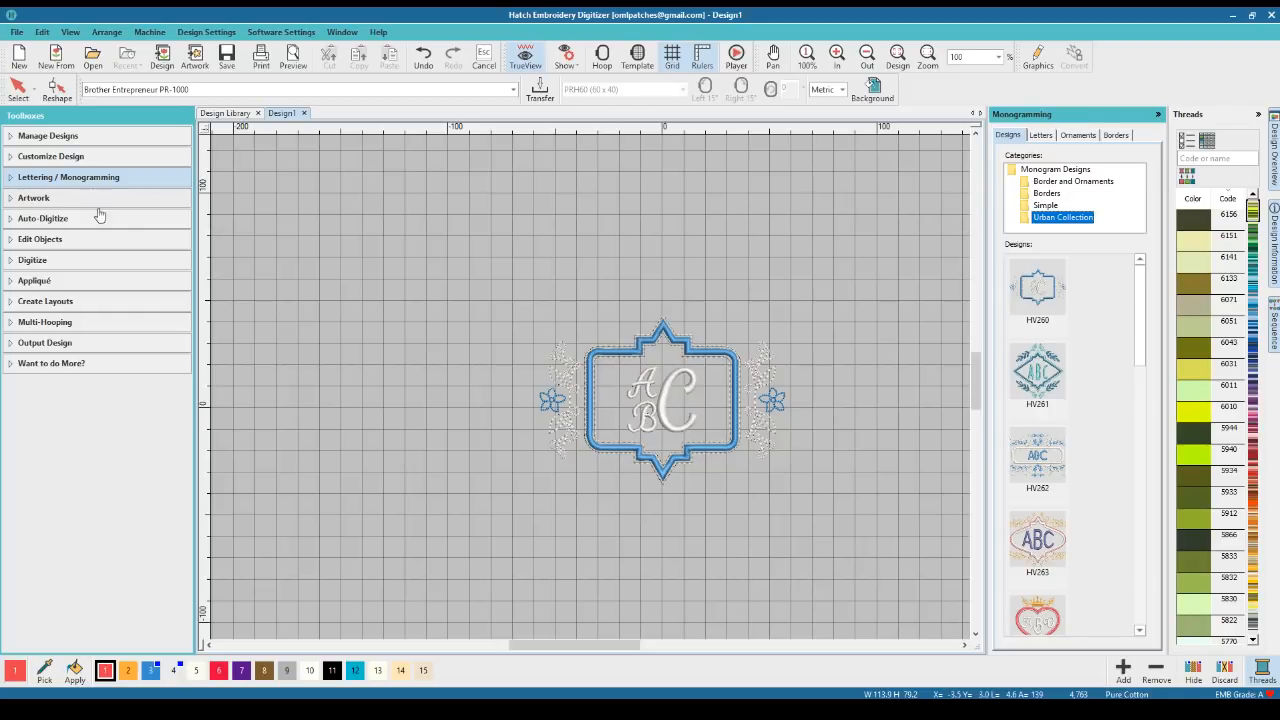
pyautogui.click(584, 358)
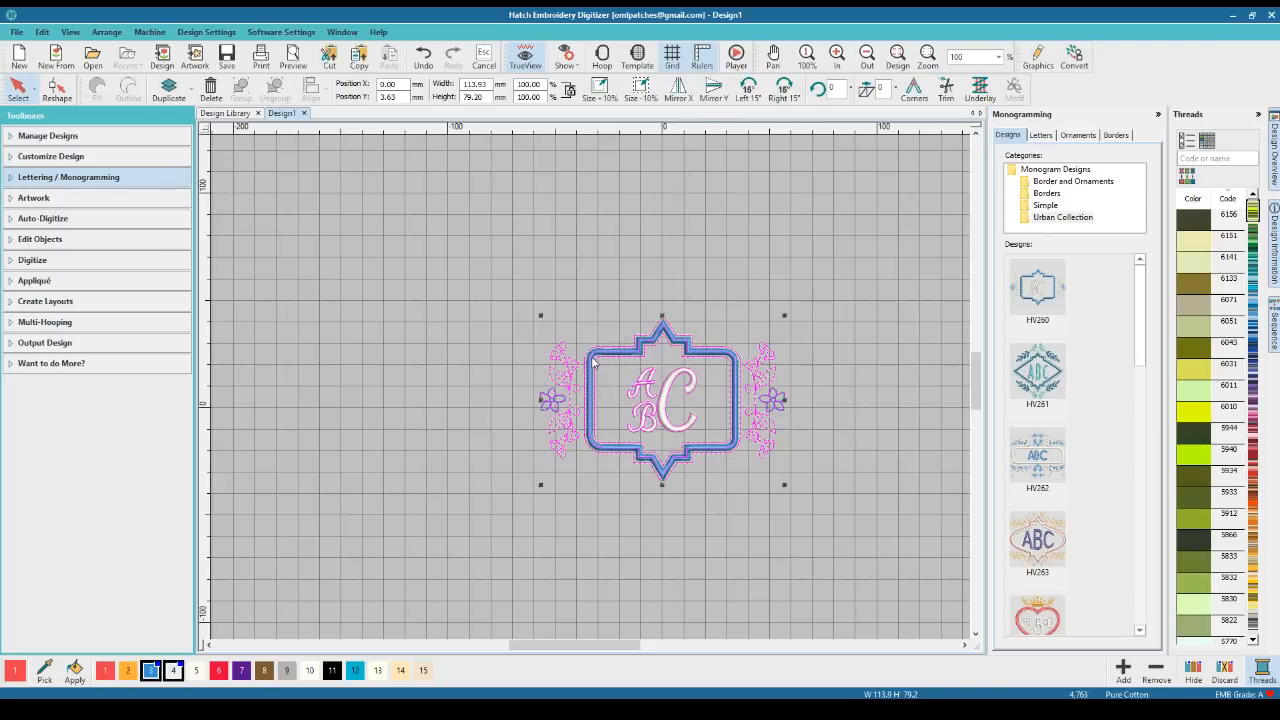
pyautogui.click(307, 291)
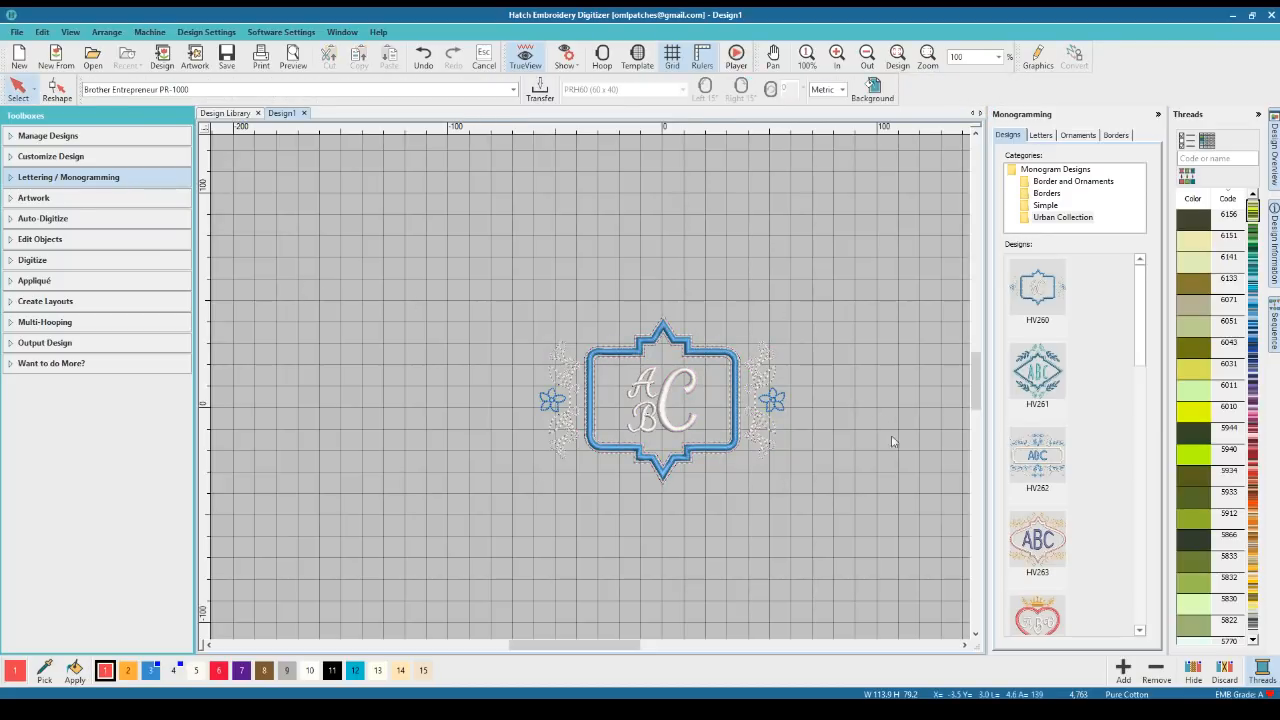
pyautogui.click(1038, 542)
pyautogui.moveTo(723, 406); pyautogui.dragTo(897, 250)
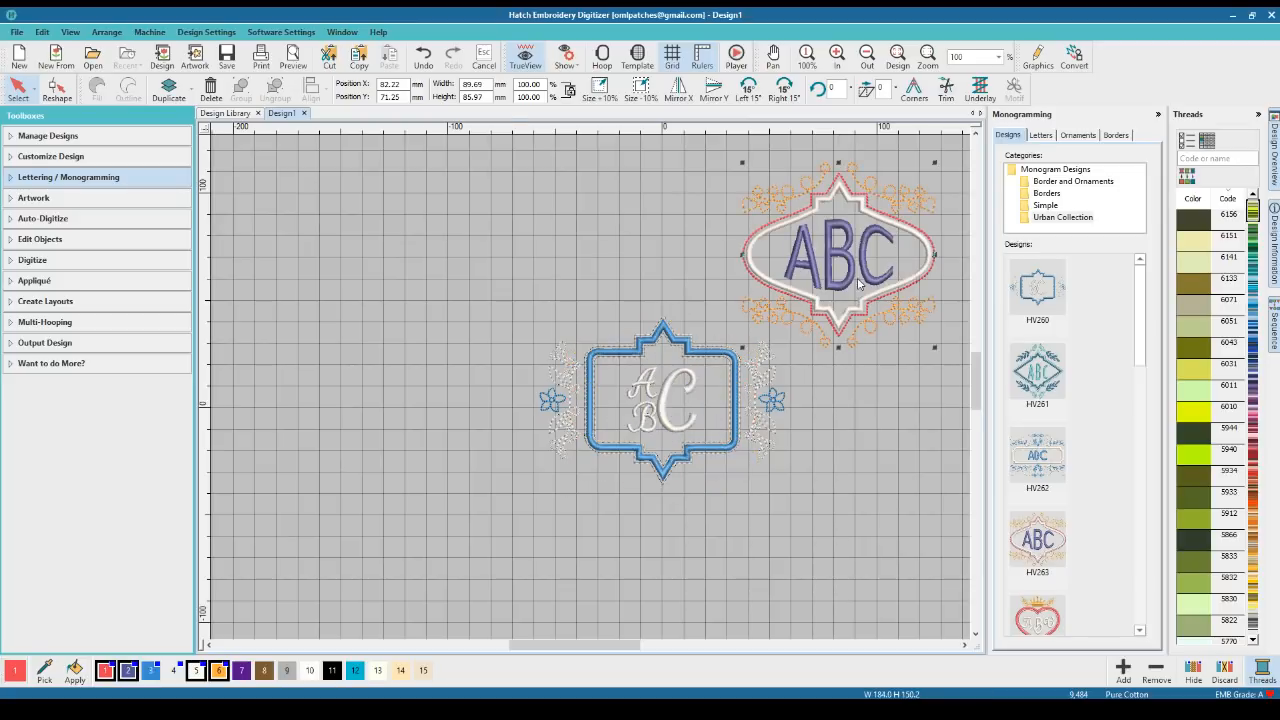
pyautogui.click(845, 463)
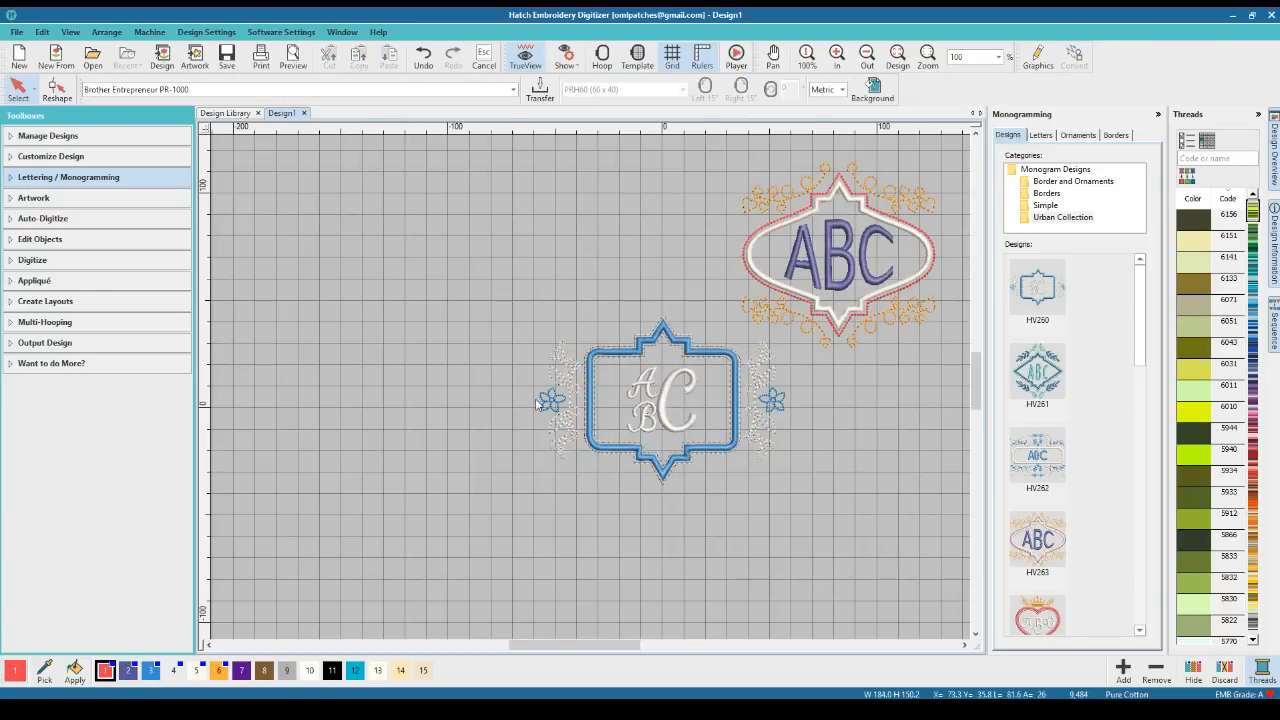
# Browse the desktop images available for artwork insertion, filter them to CorelDRAW Graphic Files (*.CDR), and leave without inserting anything
pyautogui.click(65, 203)
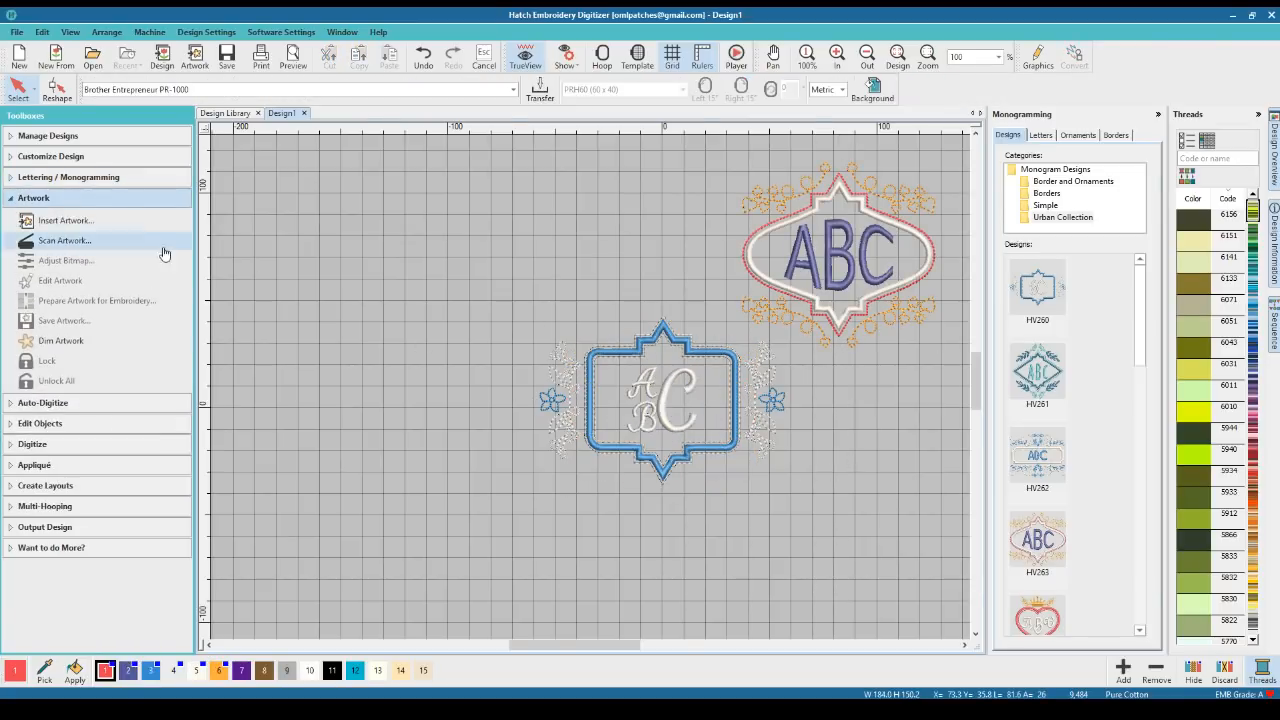
pyautogui.click(88, 224)
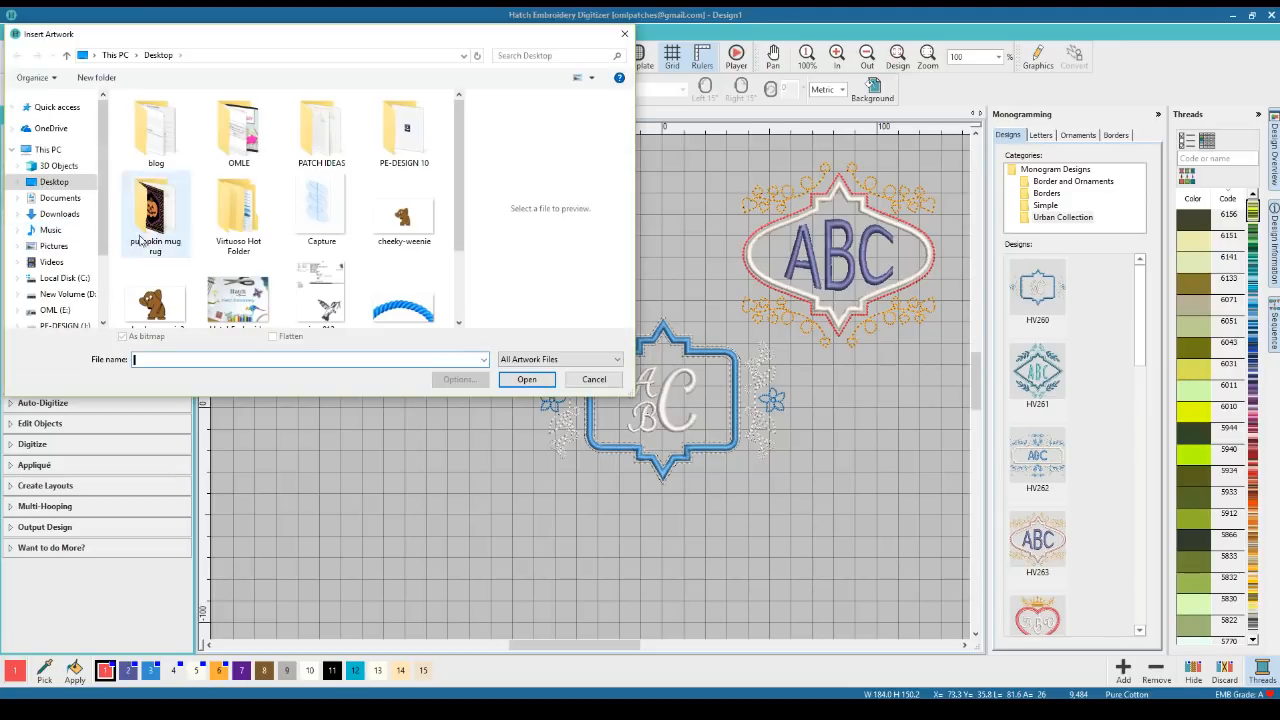
pyautogui.scroll(-2, 457, 174)
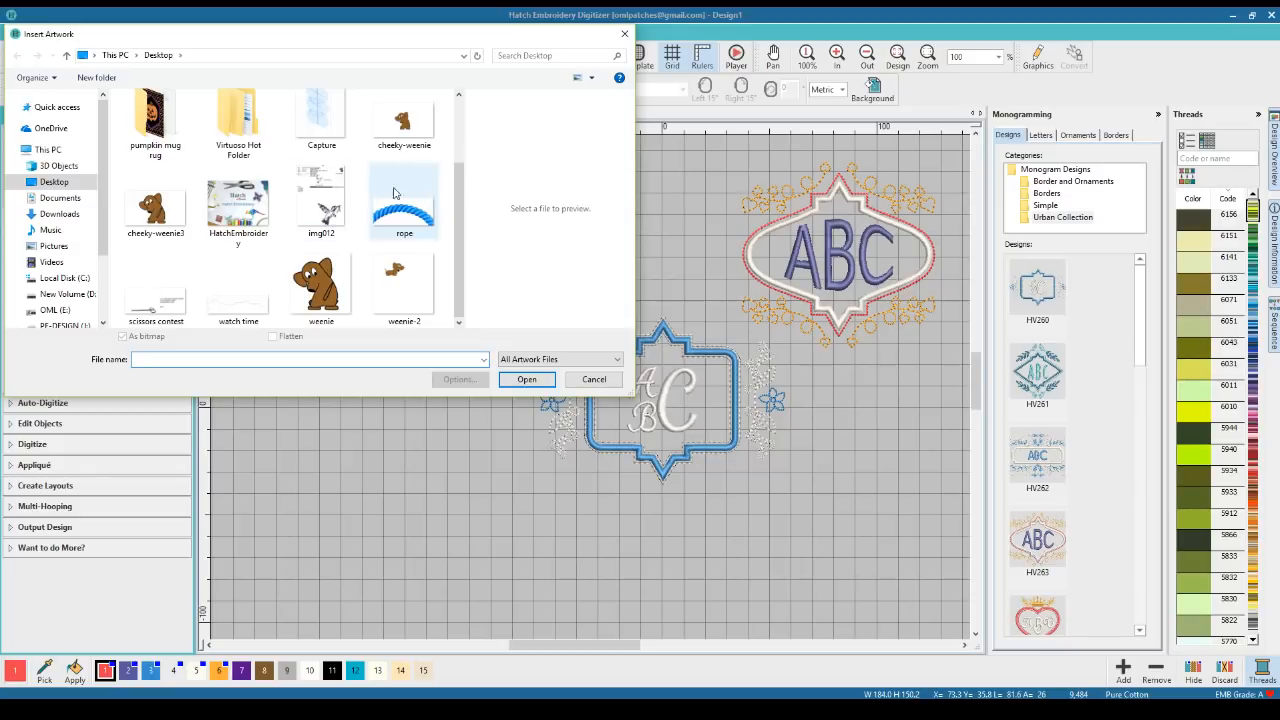
pyautogui.click(578, 362)
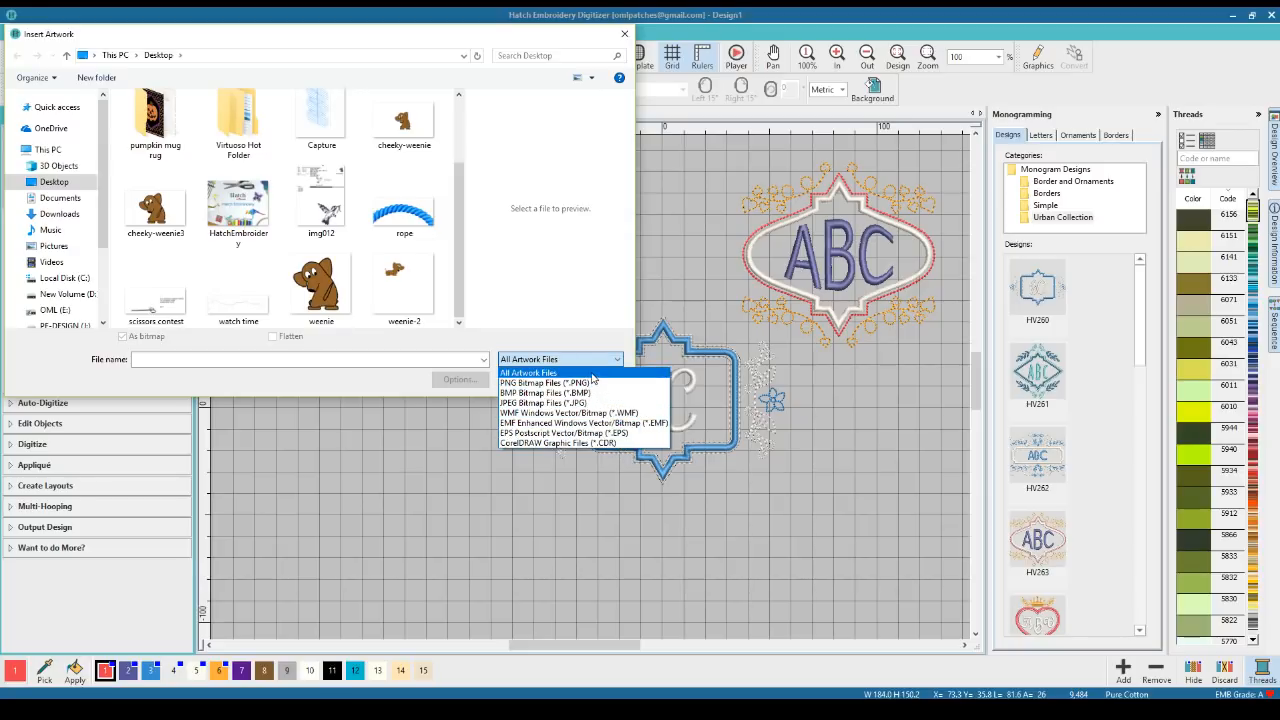
pyautogui.click(600, 443)
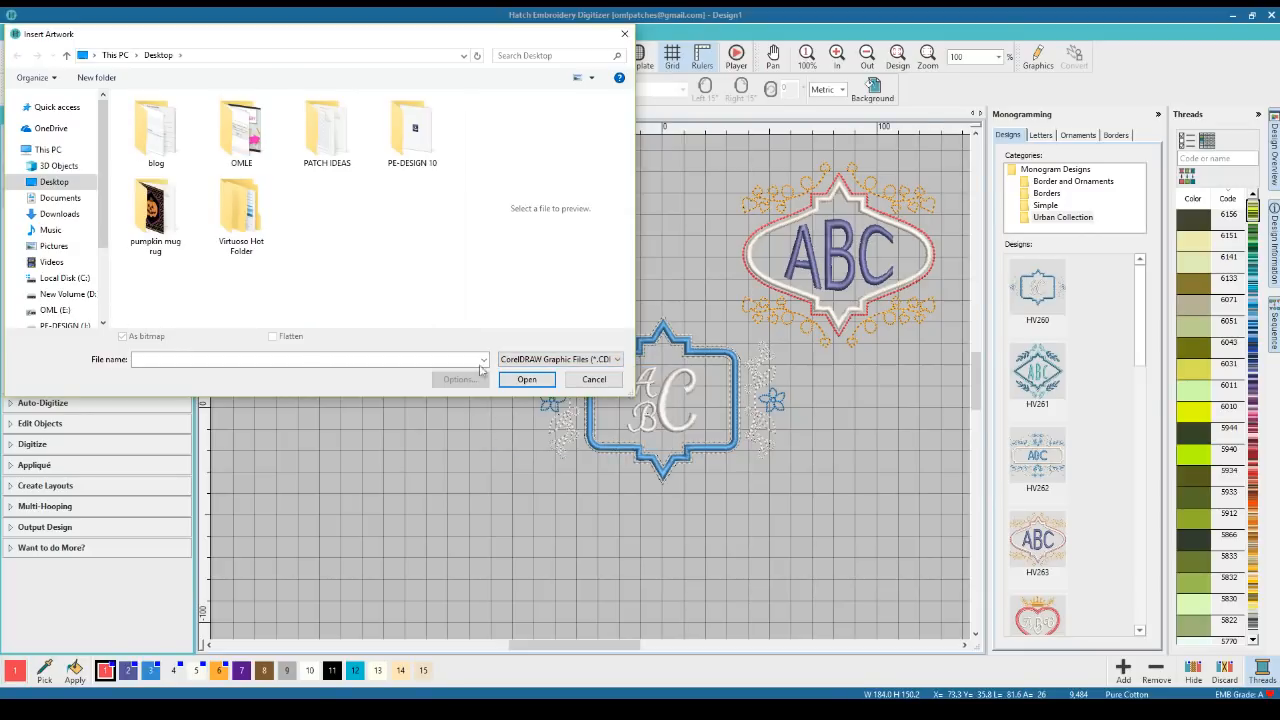
pyautogui.click(594, 379)
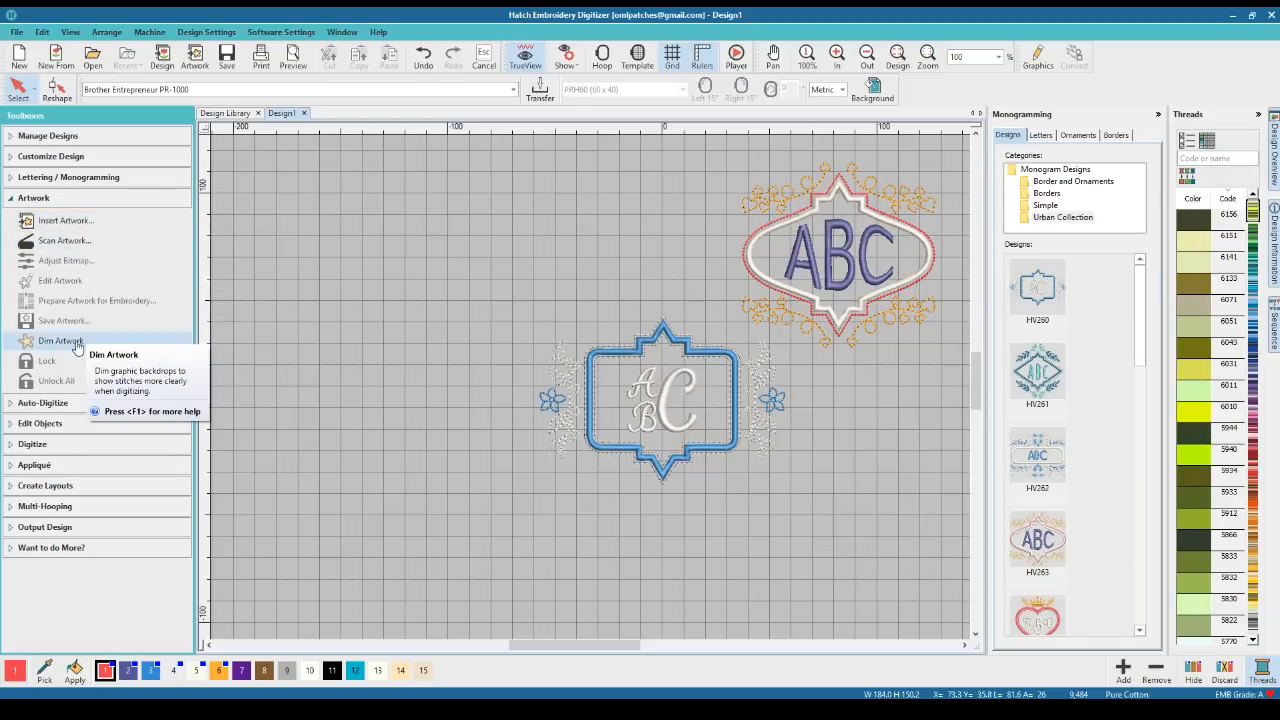
# Collapse the Artwork toolbox, review the file types supported for inserting artwork once more, and close the dialog
pyautogui.click(63, 199)
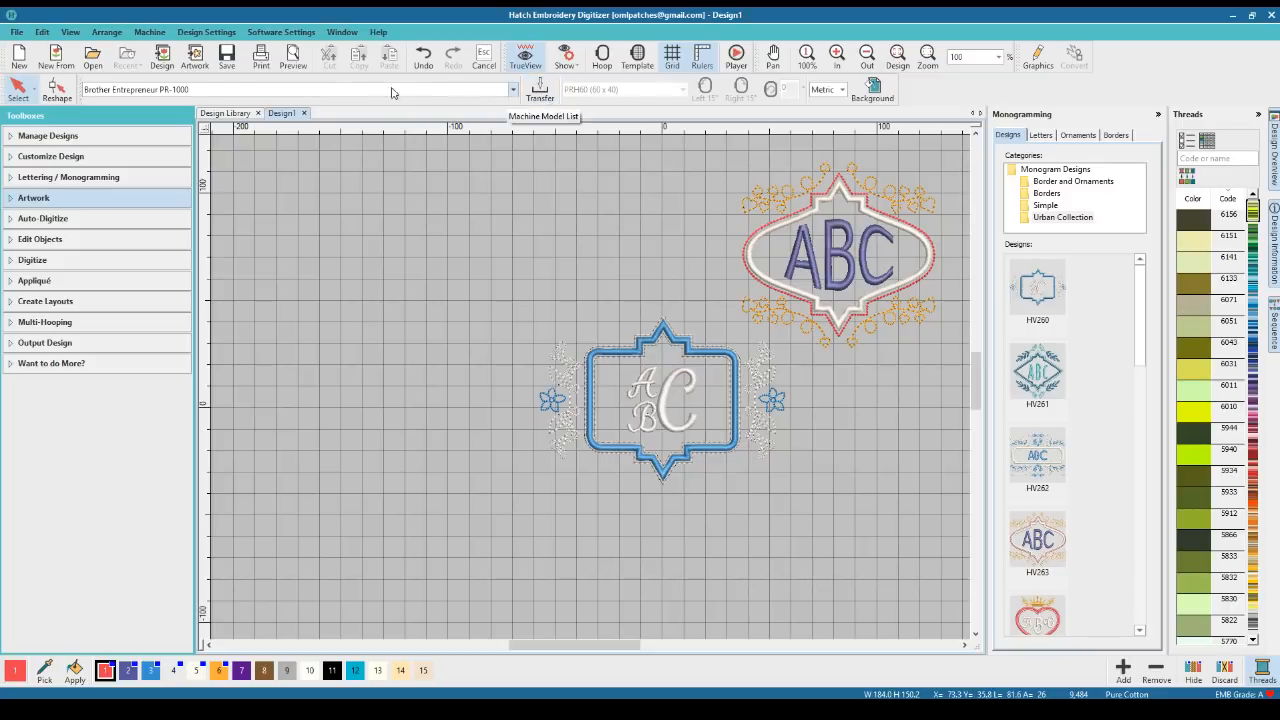
pyautogui.click(194, 62)
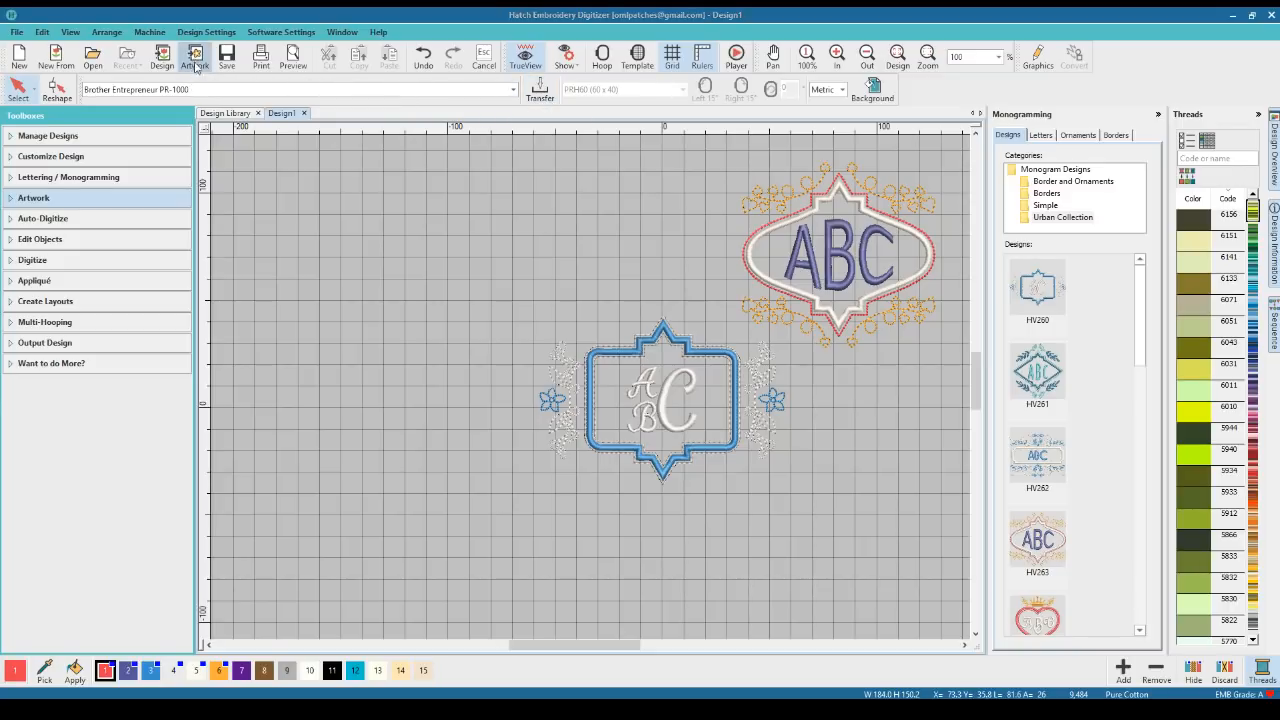
pyautogui.click(557, 360)
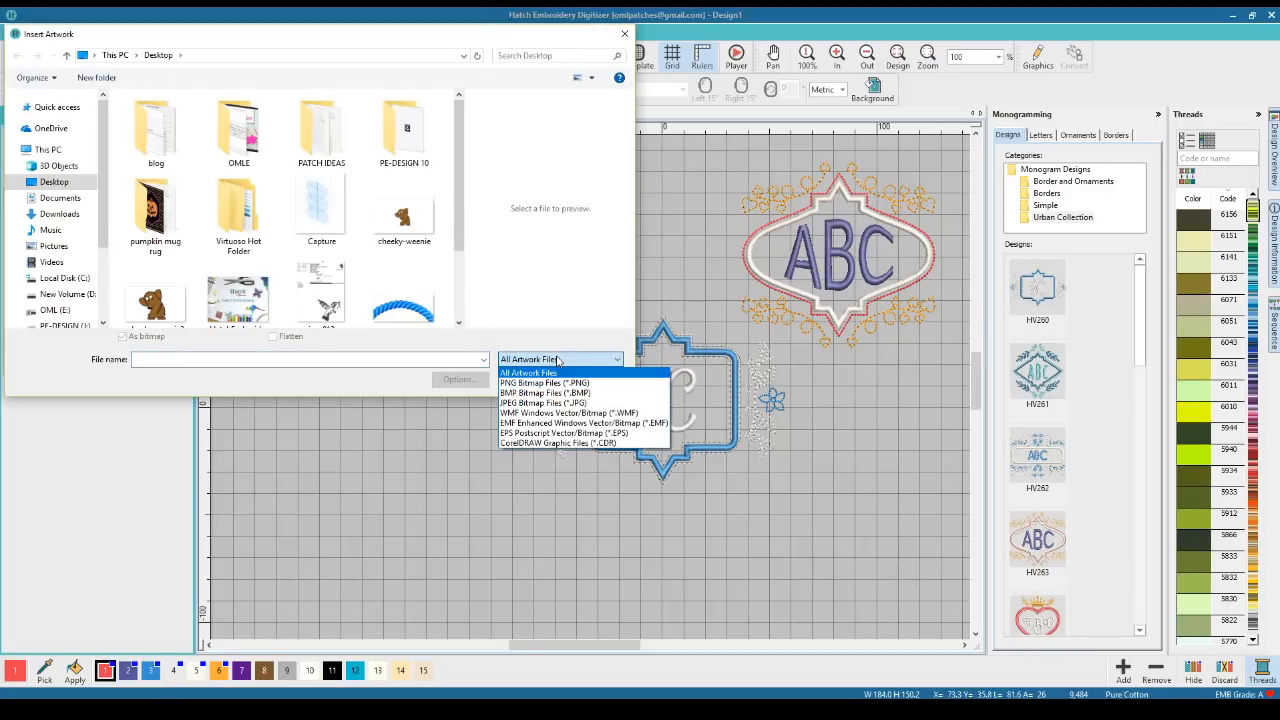
pyautogui.click(555, 305)
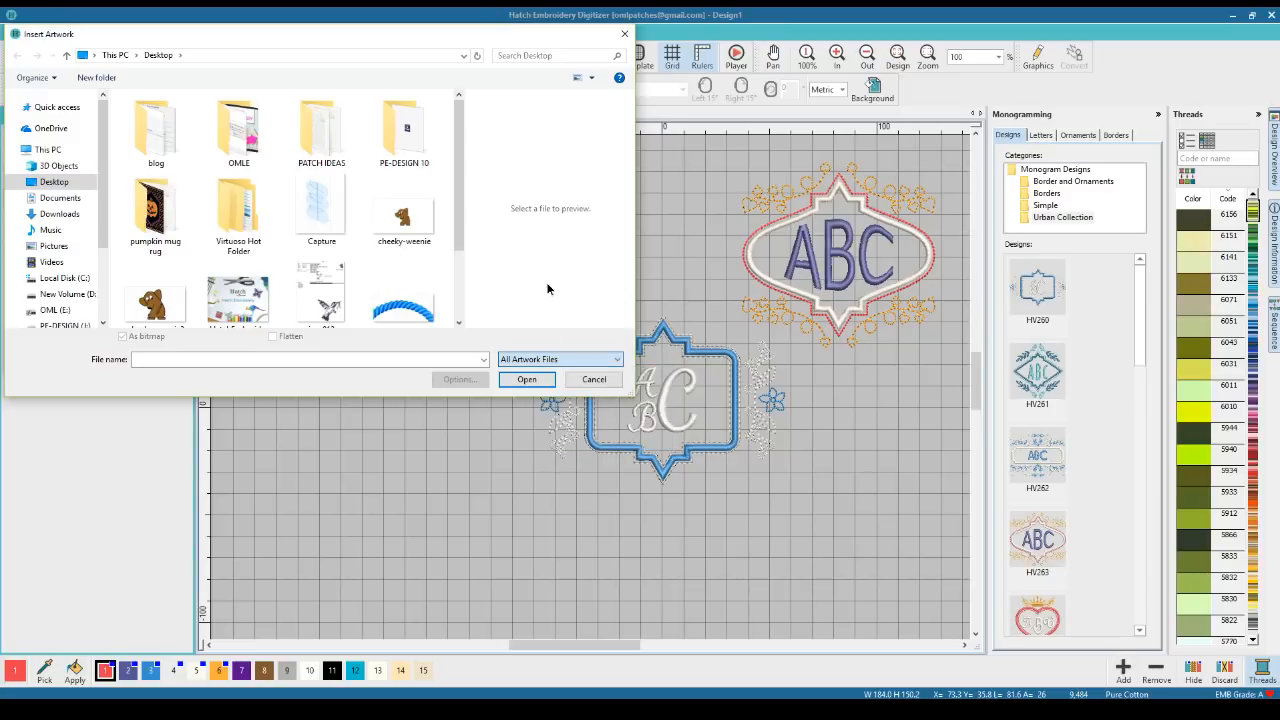
pyautogui.click(621, 37)
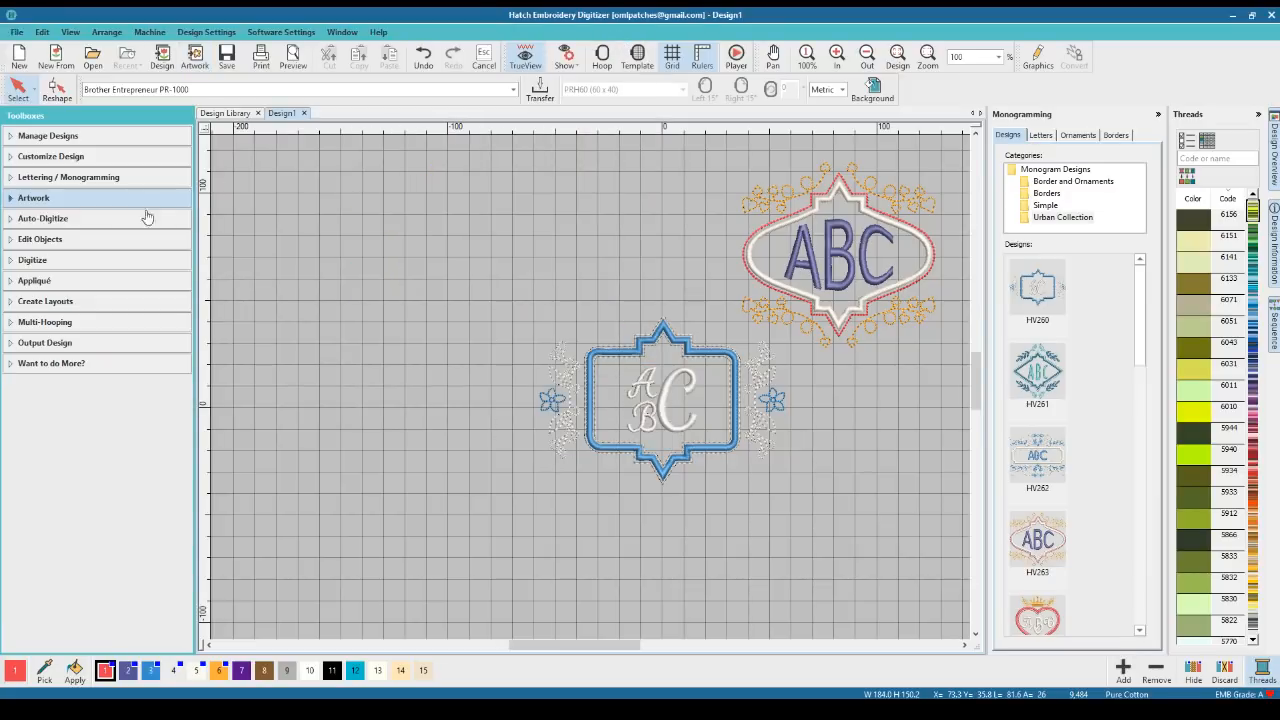
# Expand the Auto-Digitize toolbox and delete both monogram designs from the workspace
pyautogui.click(75, 220)
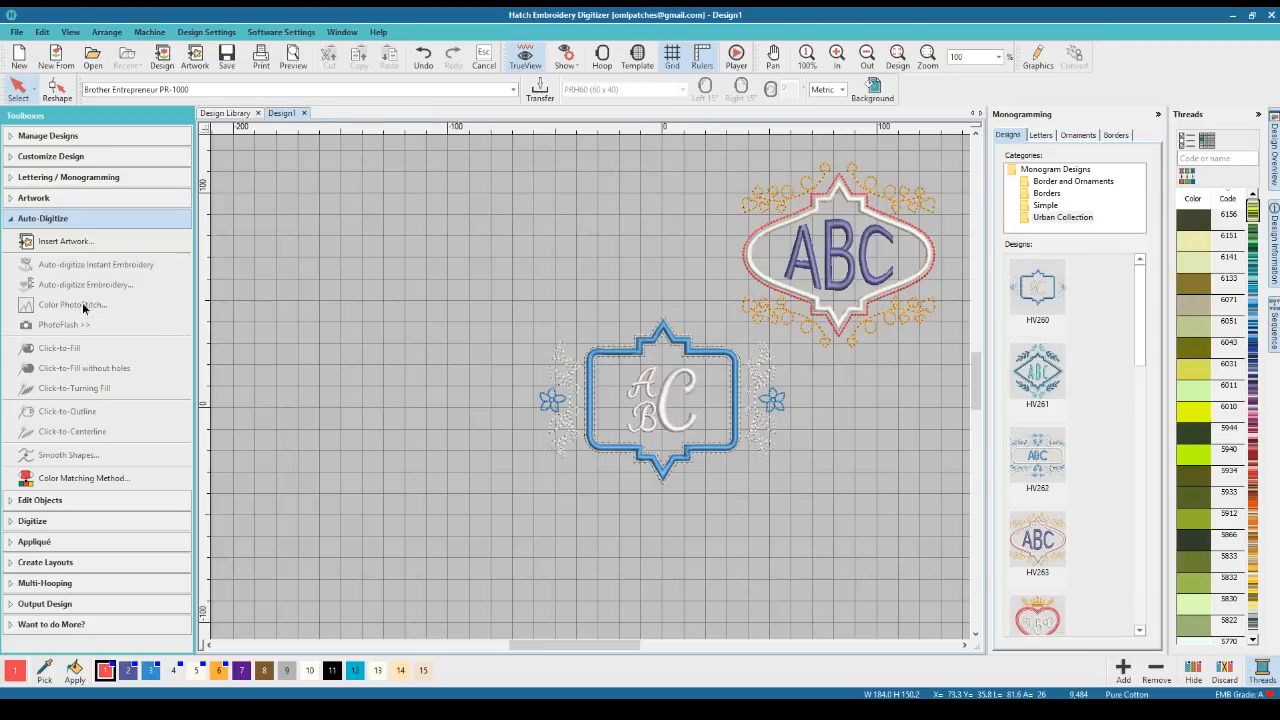
pyautogui.click(617, 363)
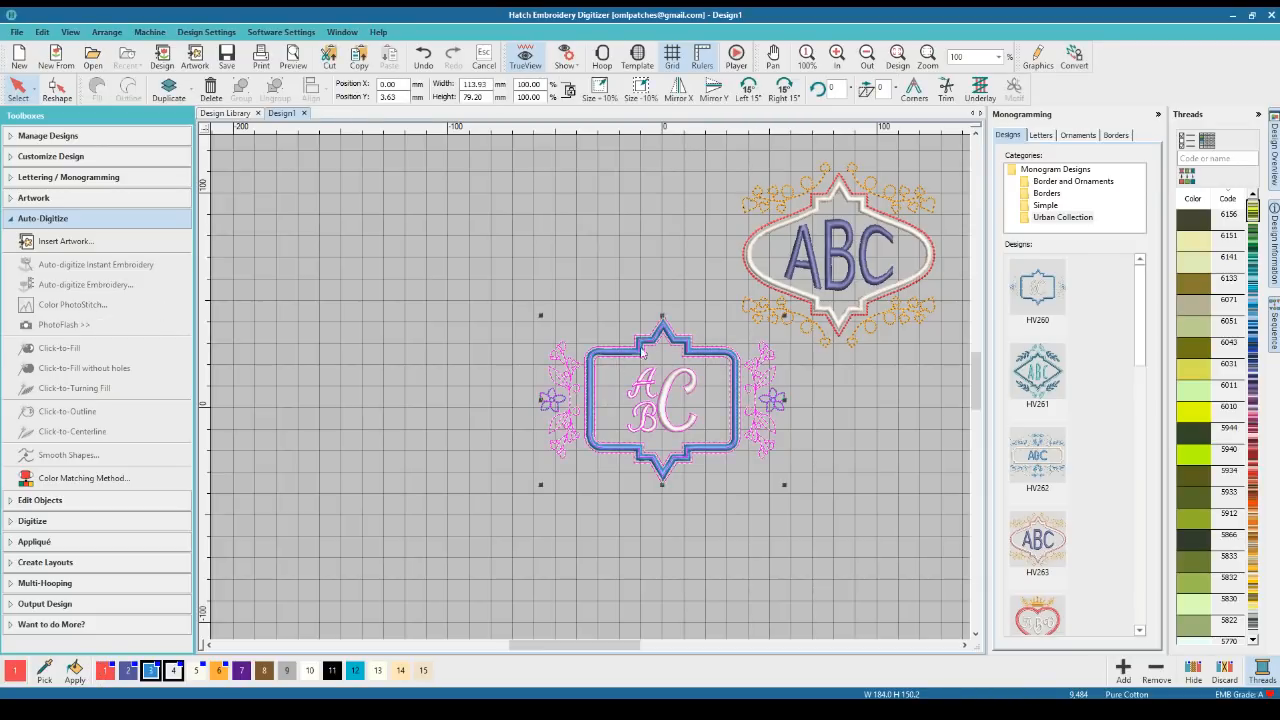
pyautogui.press('Delete')
pyautogui.click(772, 285)
pyautogui.press('Delete')
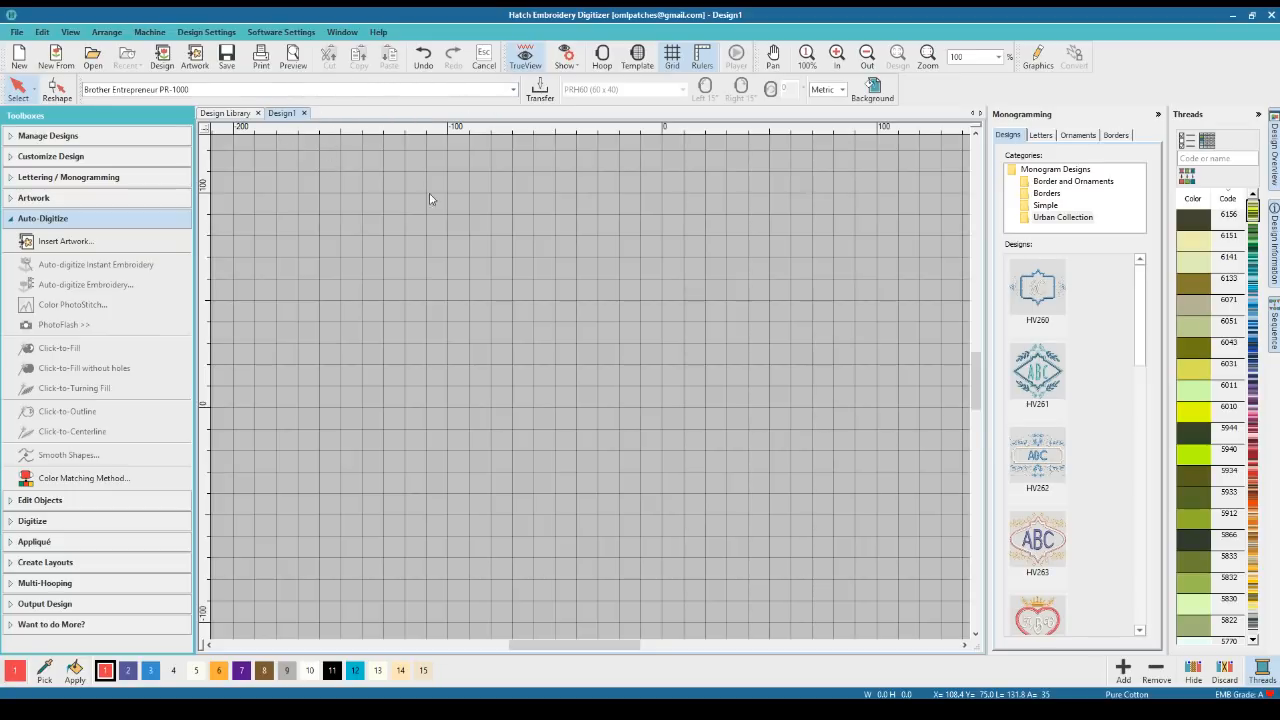
# Insert the HatchEmbroidery picture as artwork, move it to about X -18 mm, Y 10 mm, and hide the grid
pyautogui.click(195, 58)
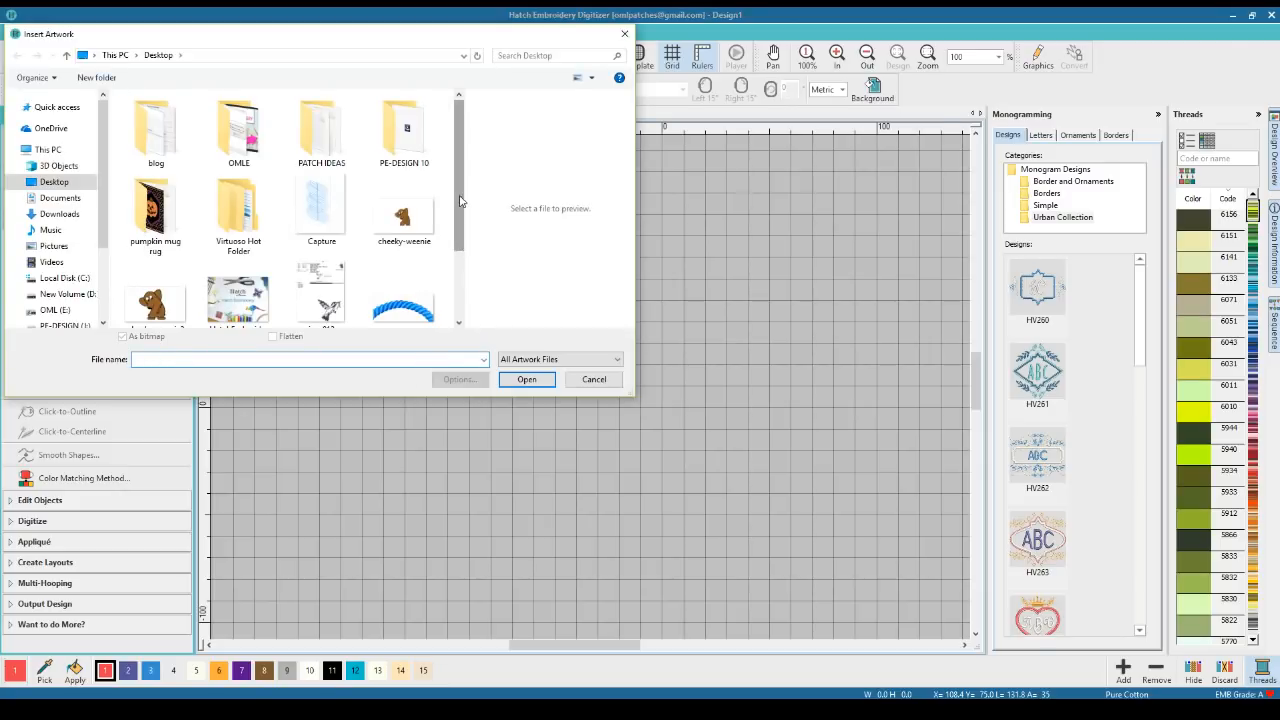
pyautogui.scroll(-1, 462, 209)
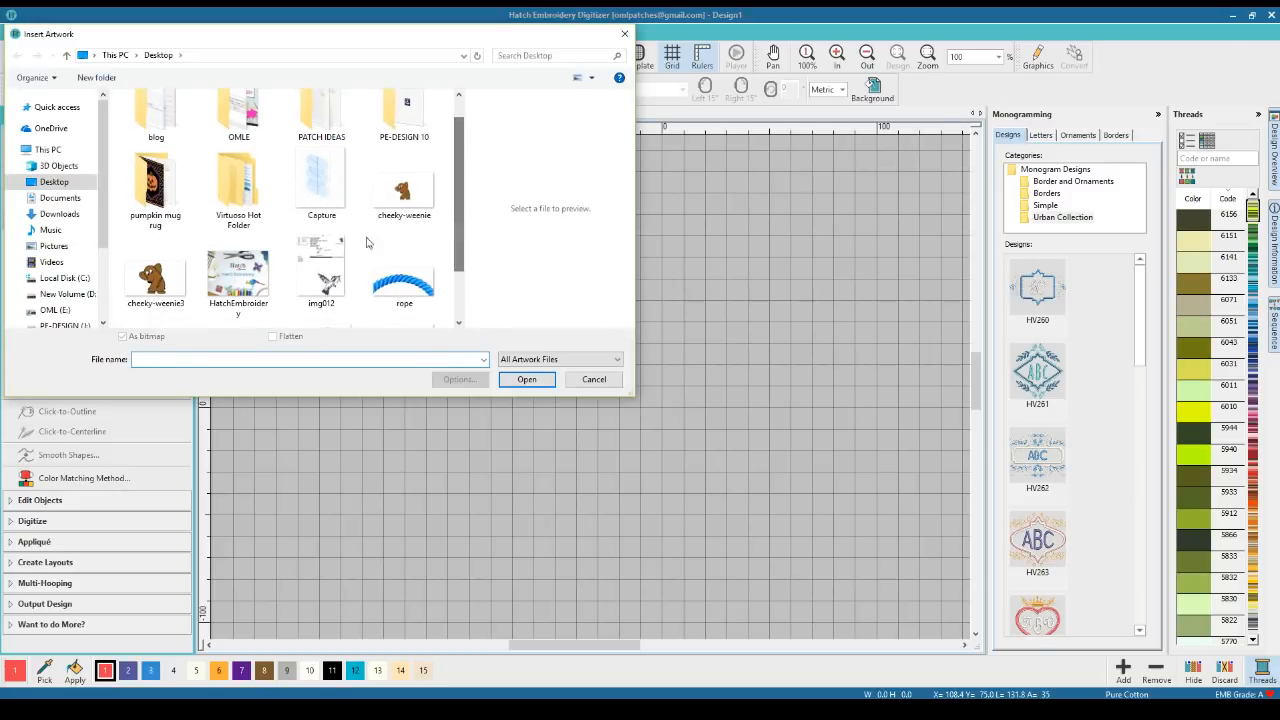
pyautogui.click(238, 275)
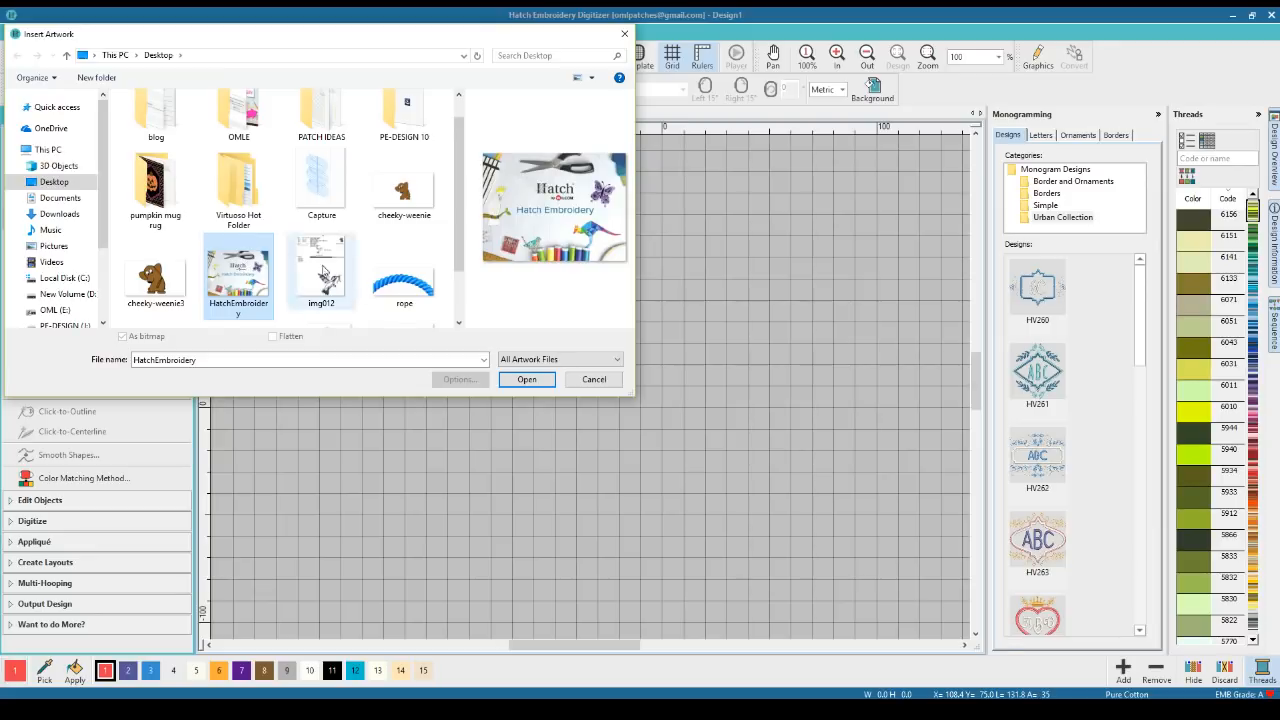
pyautogui.click(527, 379)
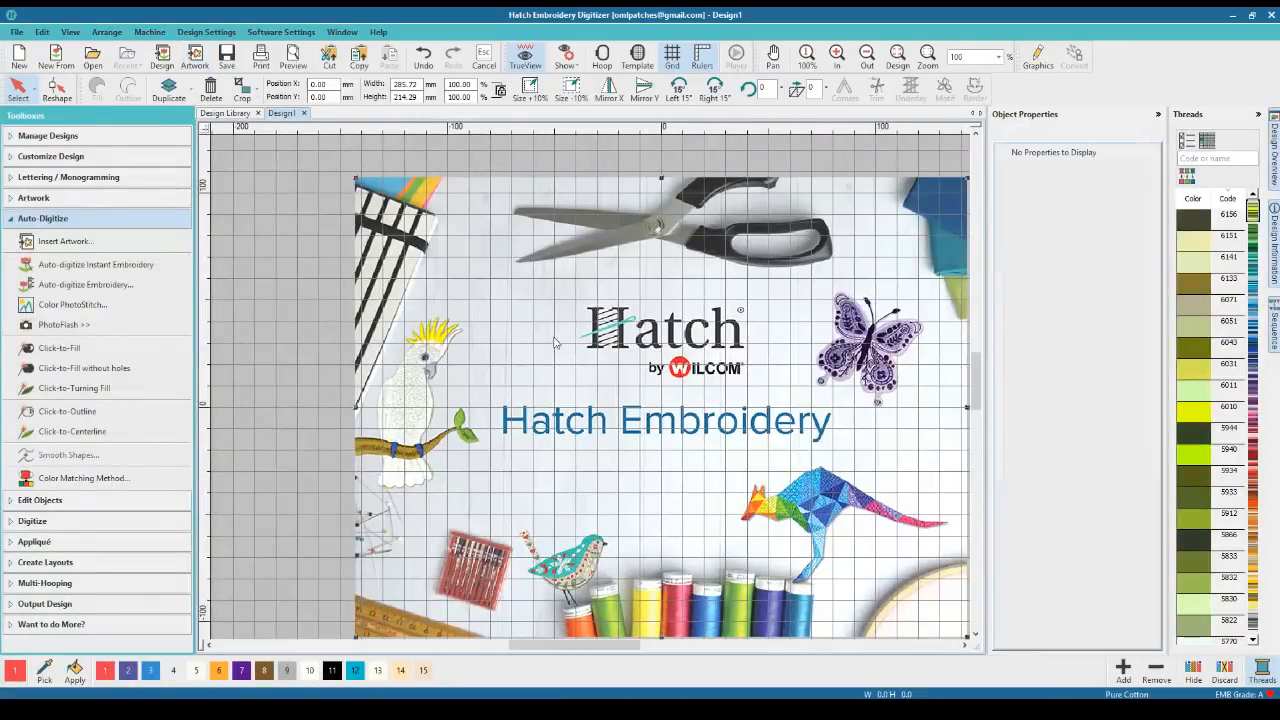
pyautogui.moveTo(627, 377); pyautogui.dragTo(588, 355)
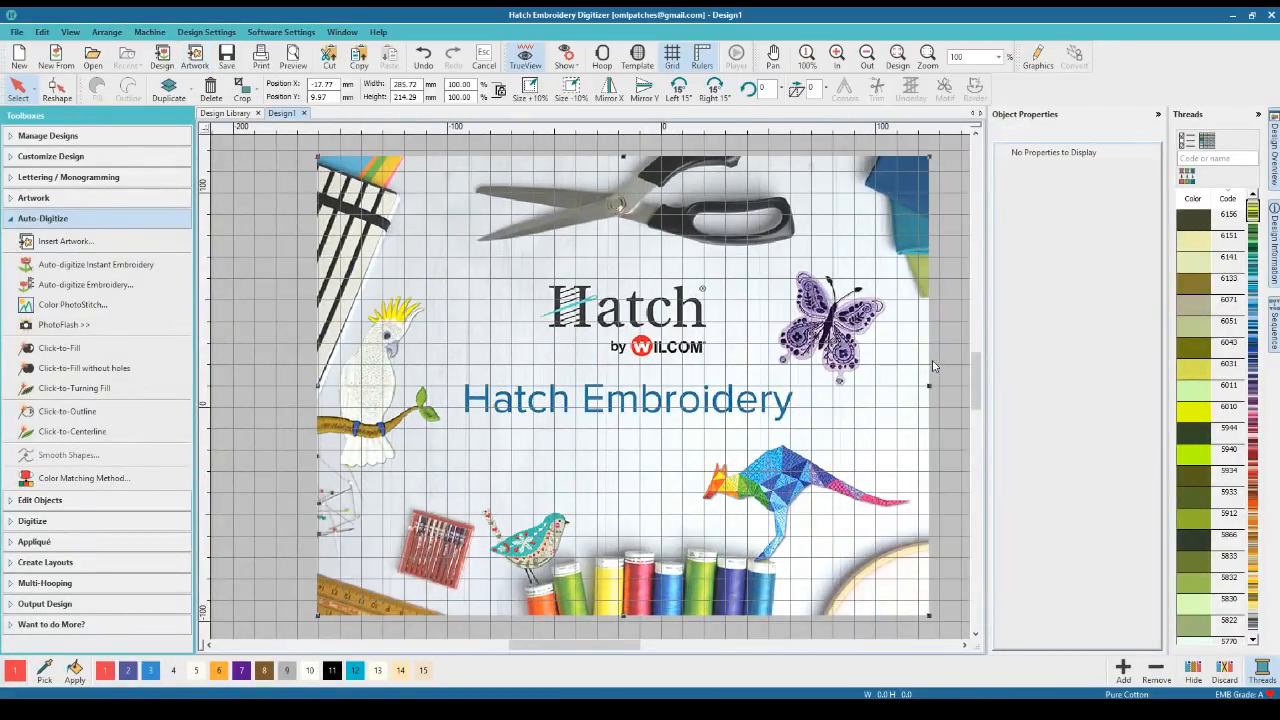
pyautogui.click(672, 57)
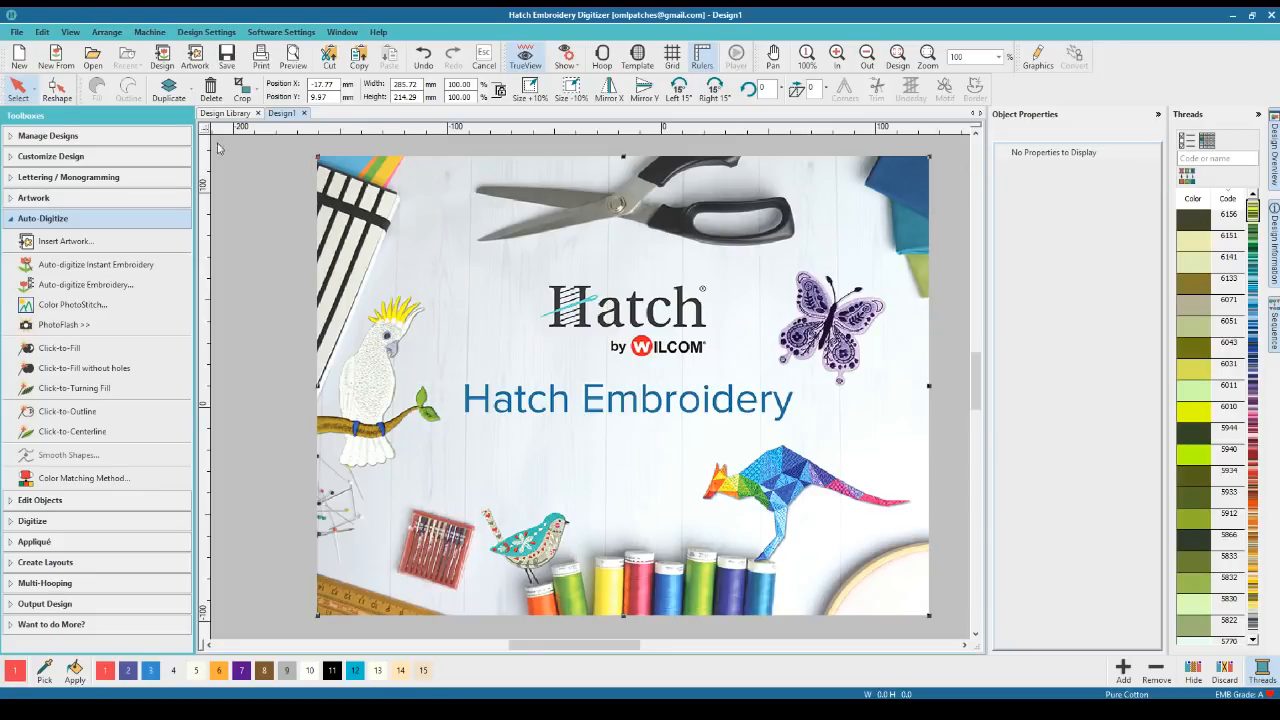
# Examine the file formats offered for saving the design under another name, and close the dialog without saving
pyautogui.click(18, 34)
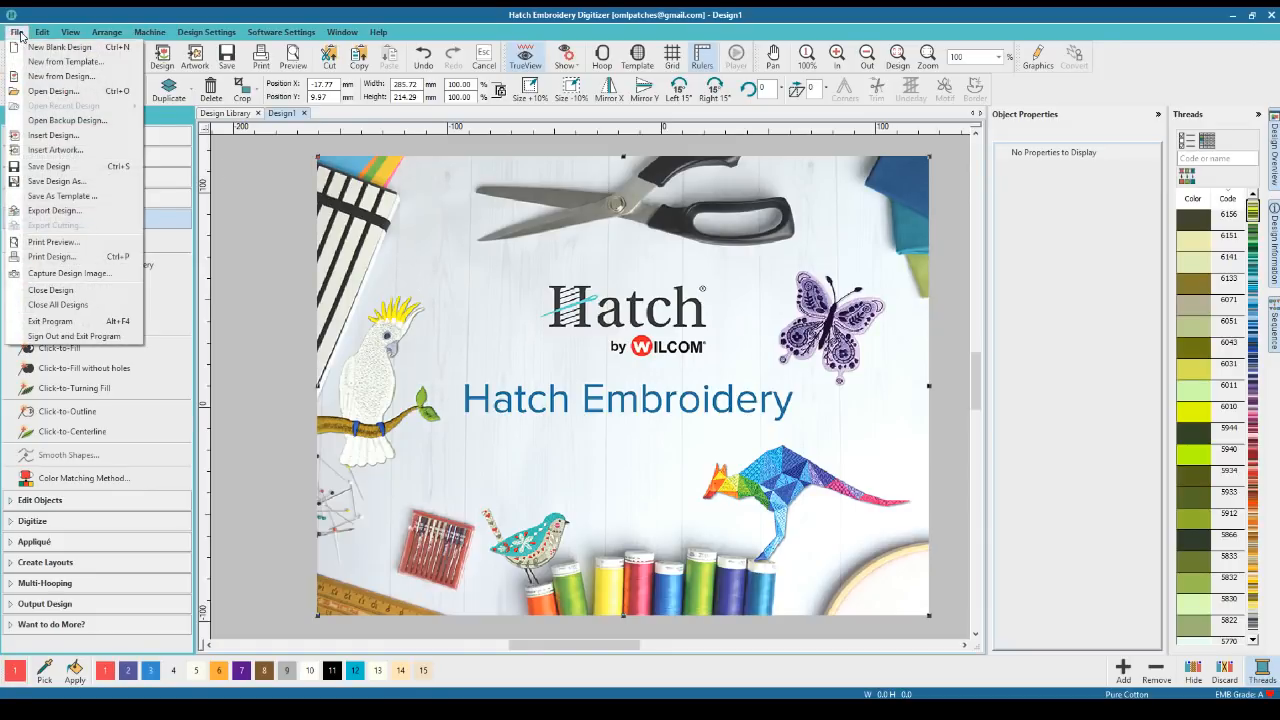
pyautogui.click(81, 184)
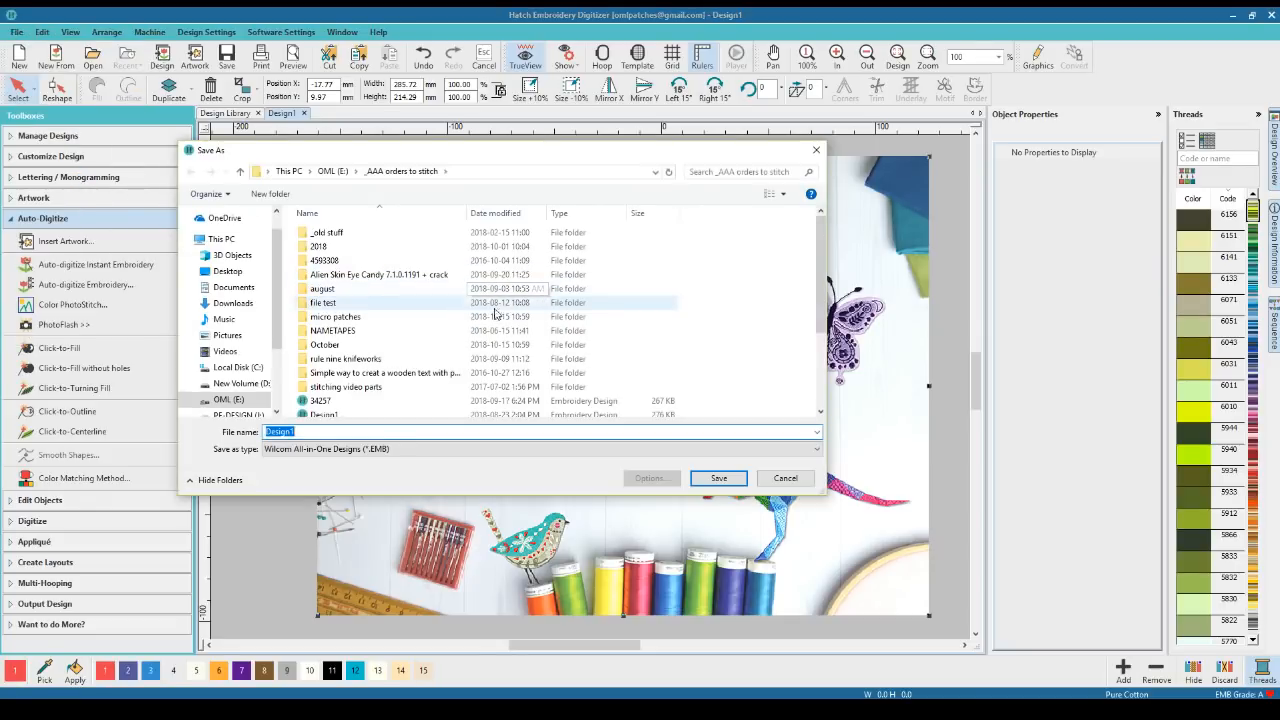
pyautogui.click(771, 452)
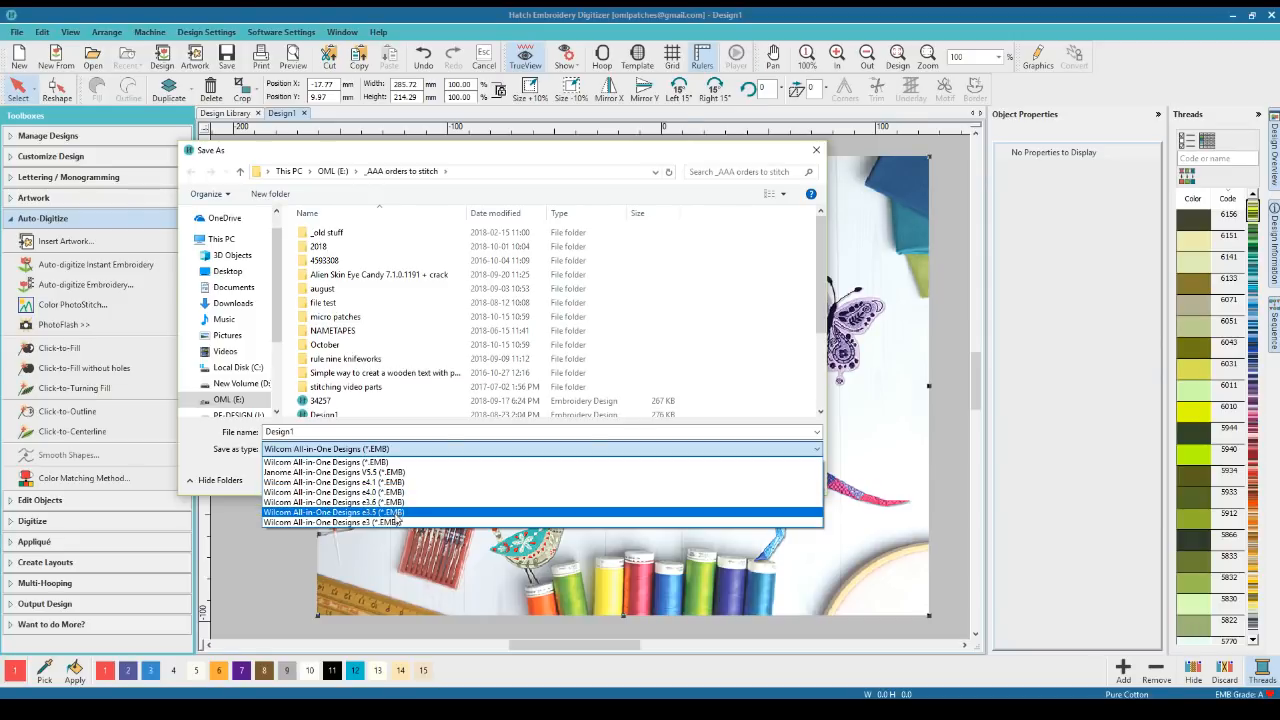
pyautogui.click(731, 359)
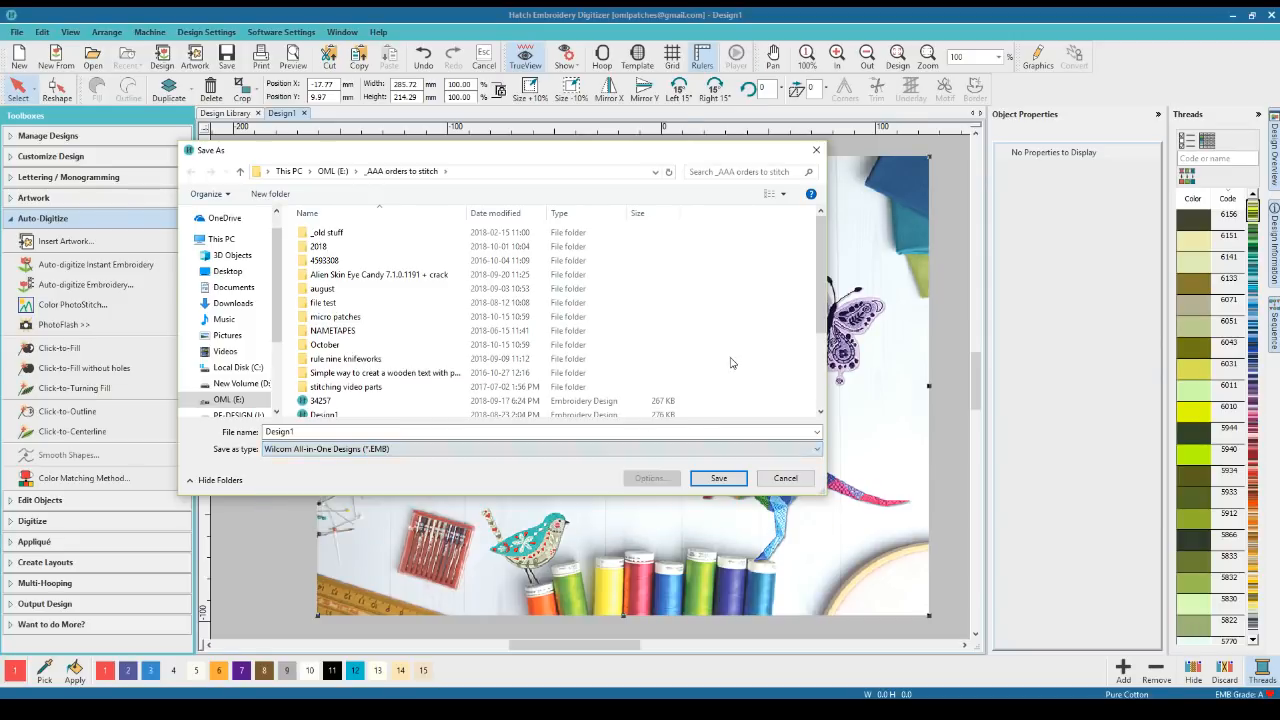
pyautogui.click(815, 150)
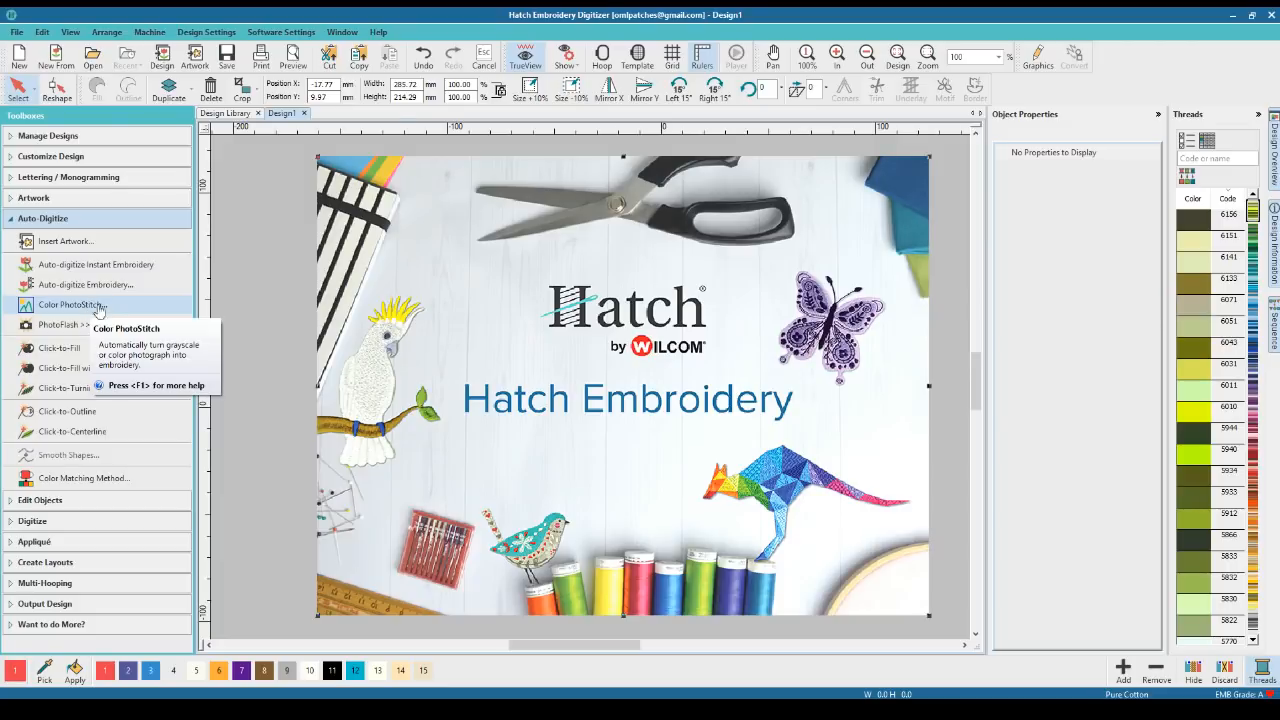
# Inspect the cockatoo in the picture up close, then start Color PhotoStitch on the picture and accept the automatic resize
pyautogui.scroll(3, 330, 375)
pyautogui.scroll(4, 614, 393)
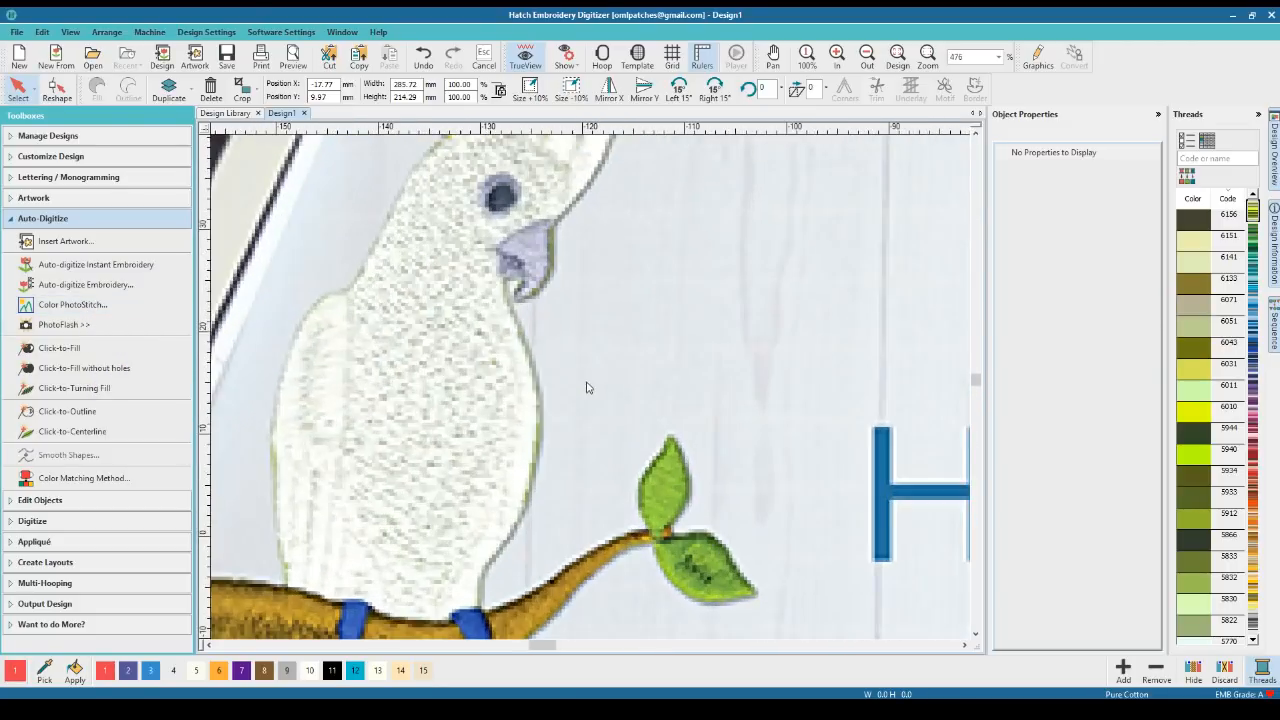
pyautogui.scroll(3, 590, 393)
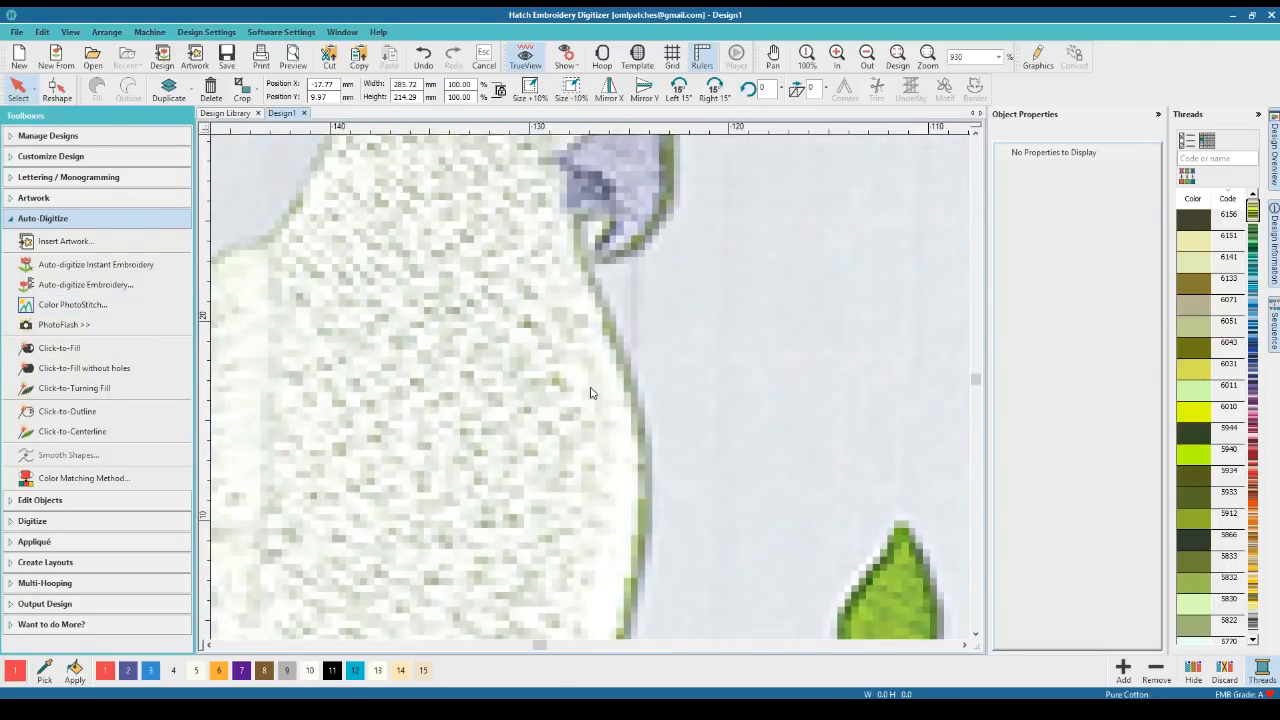
pyautogui.scroll(-8, 590, 393)
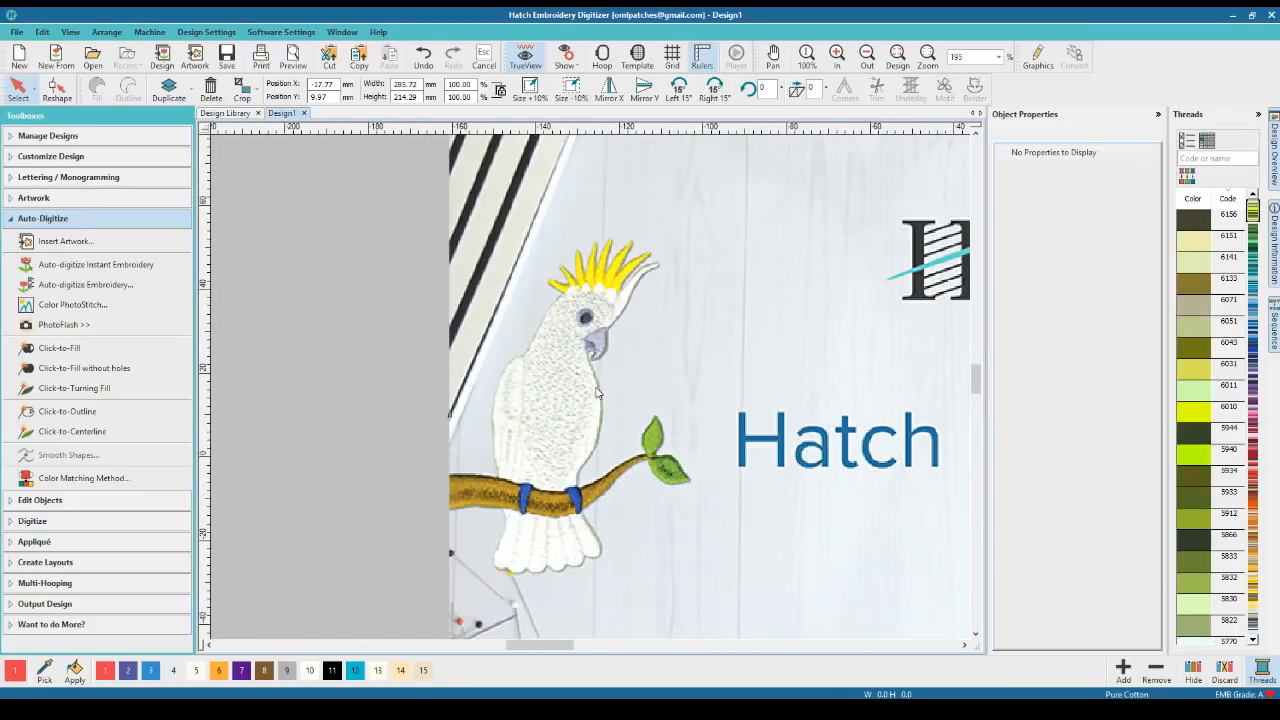
pyautogui.scroll(-2, 613, 392)
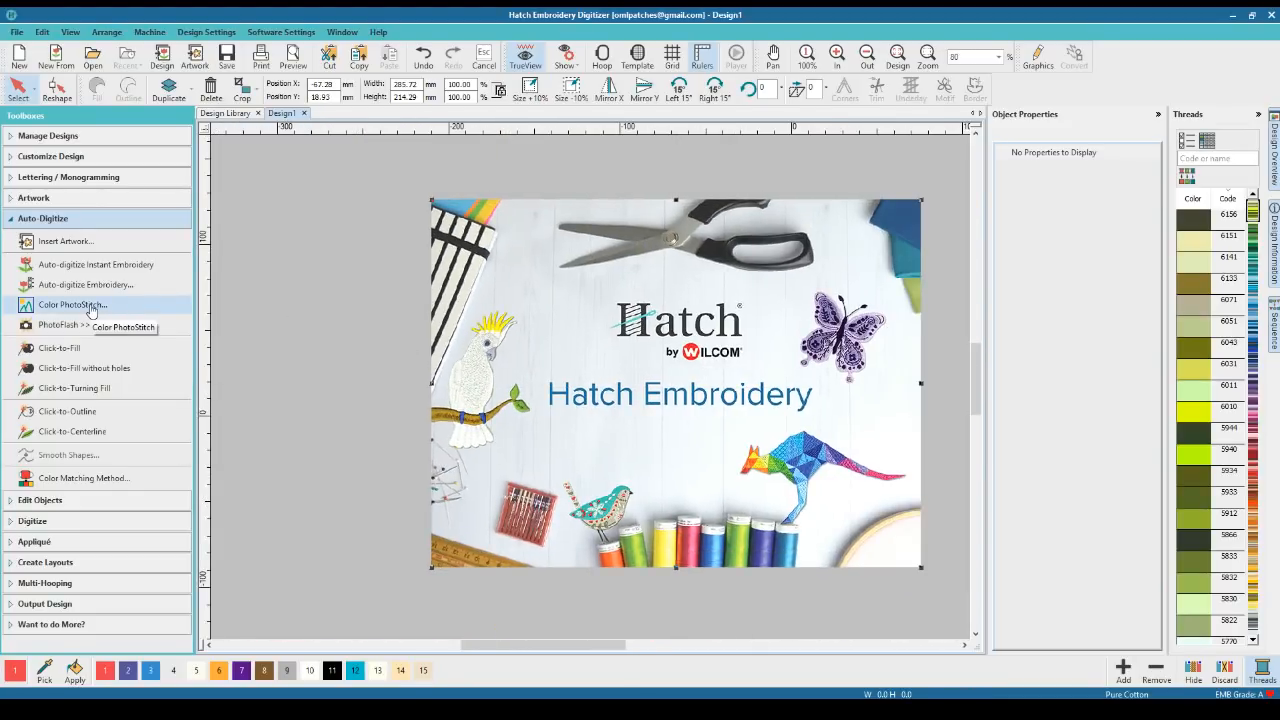
pyautogui.click(88, 306)
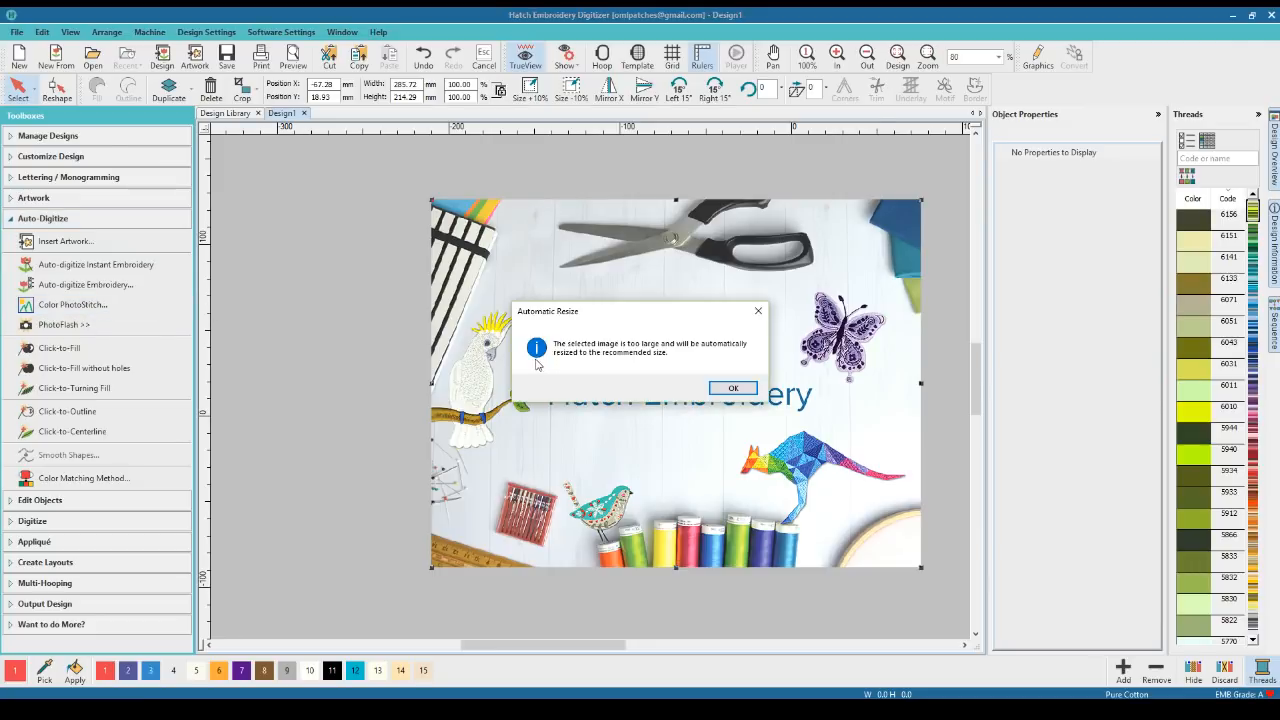
pyautogui.click(735, 389)
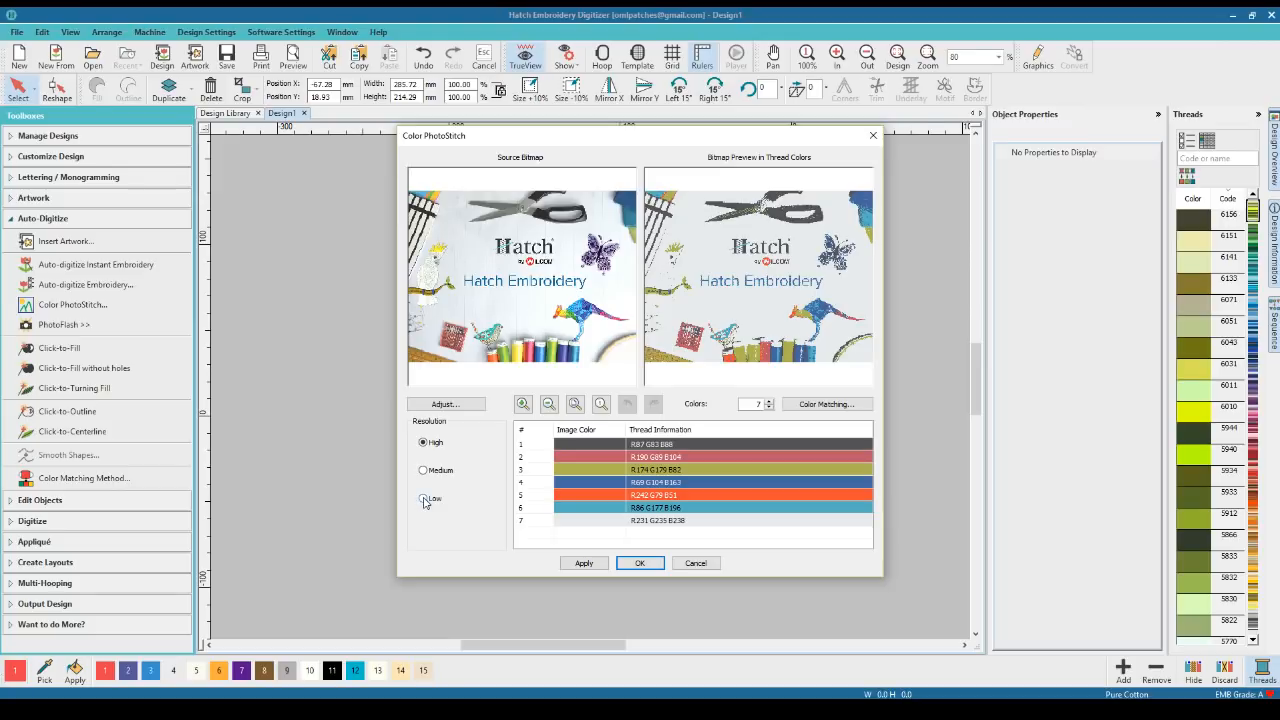
# Try the Low, Medium and High resolutions for the Color PhotoStitch and apply each to the preview
pyautogui.click(583, 564)
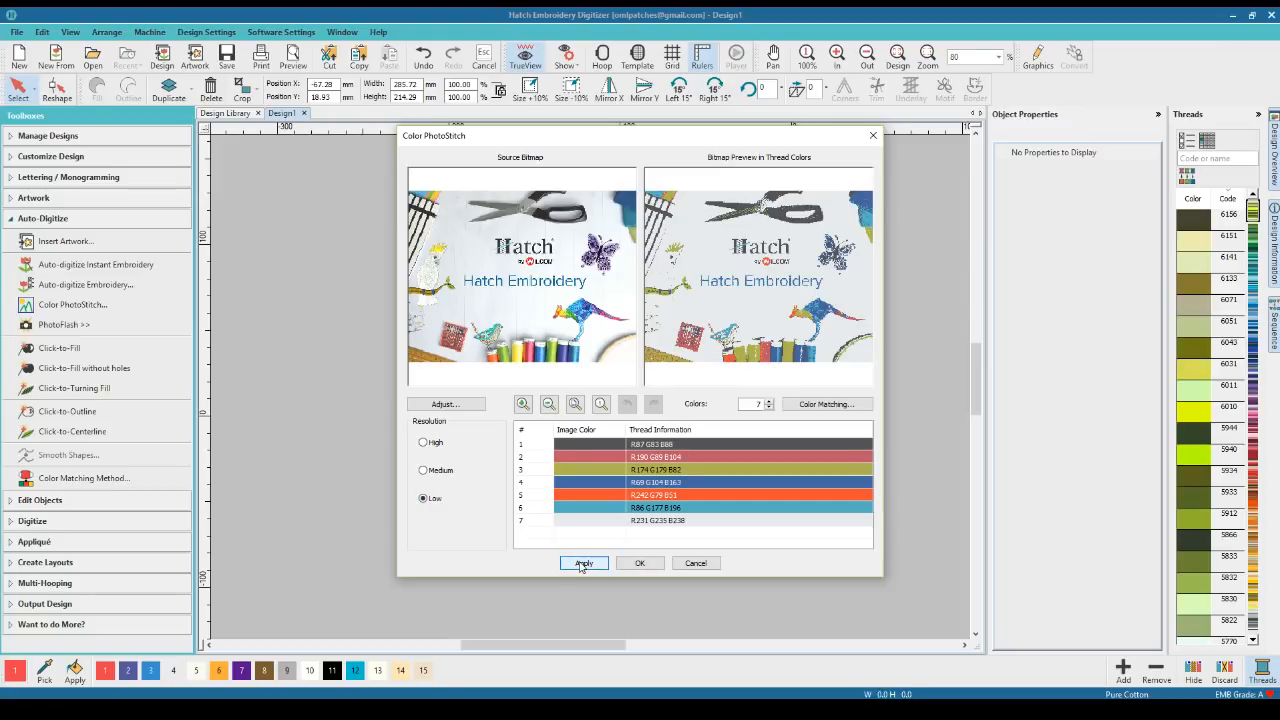
pyautogui.click(431, 473)
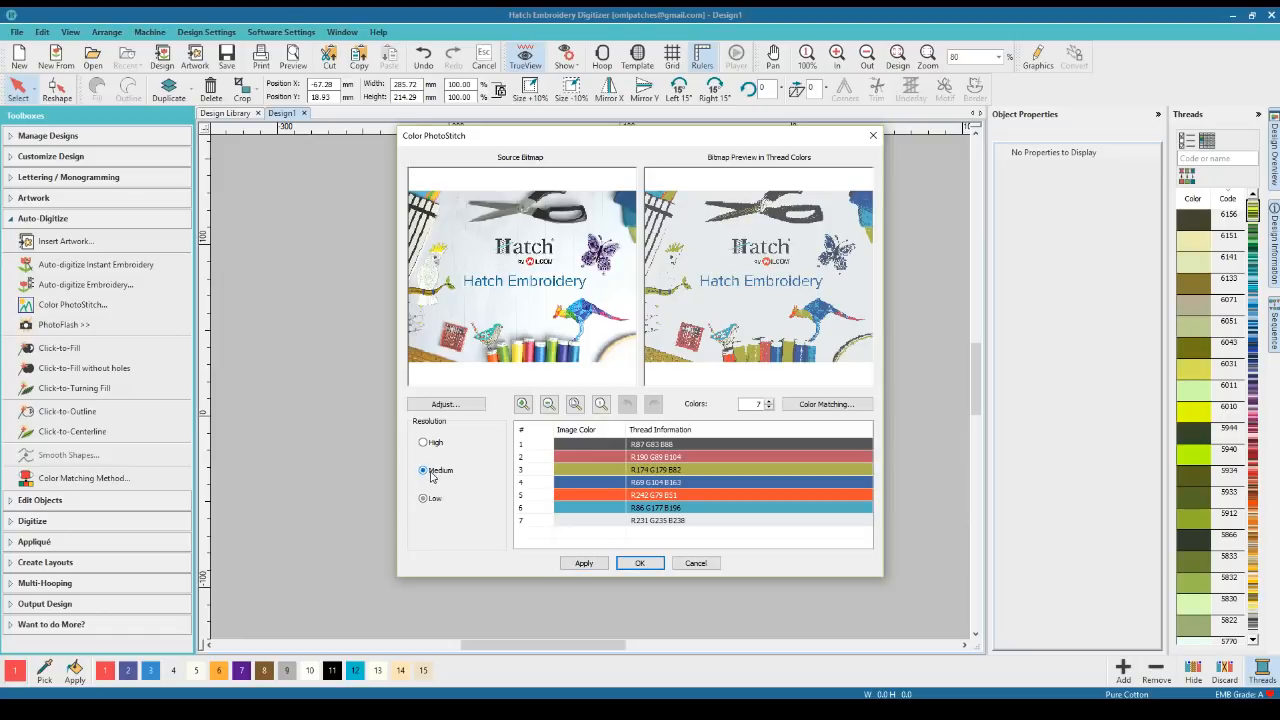
pyautogui.click(589, 565)
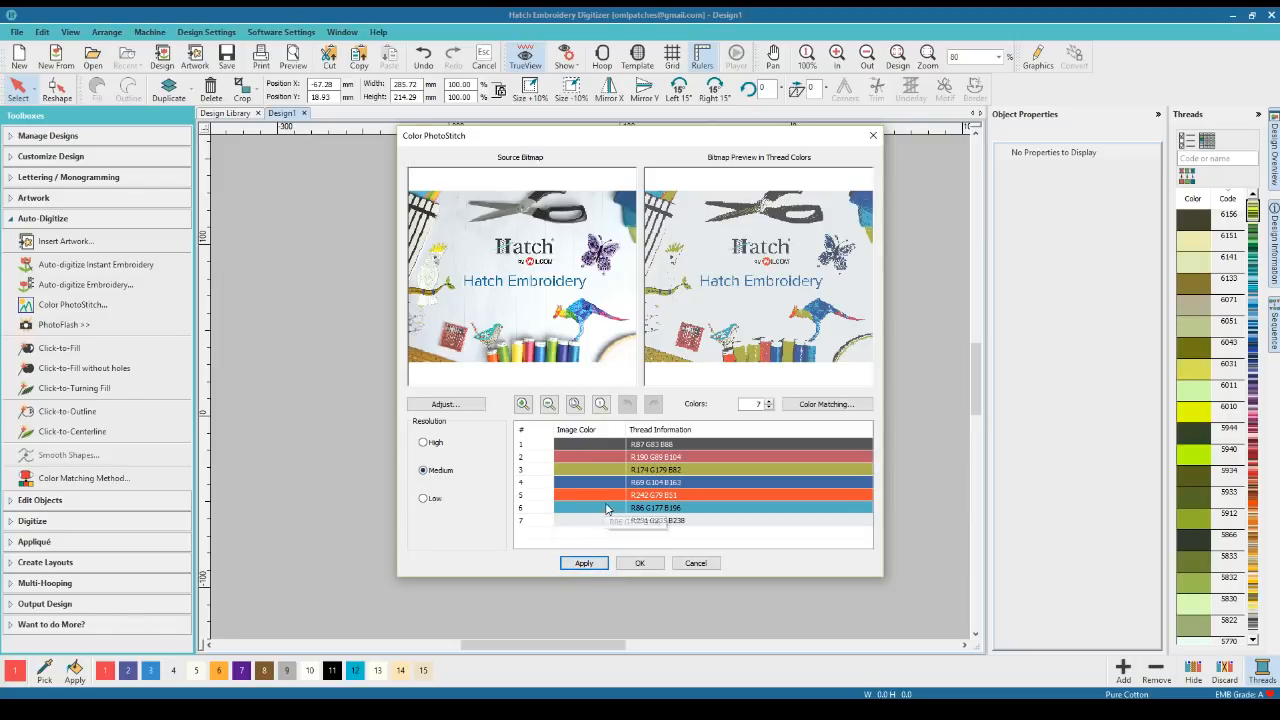
pyautogui.click(437, 445)
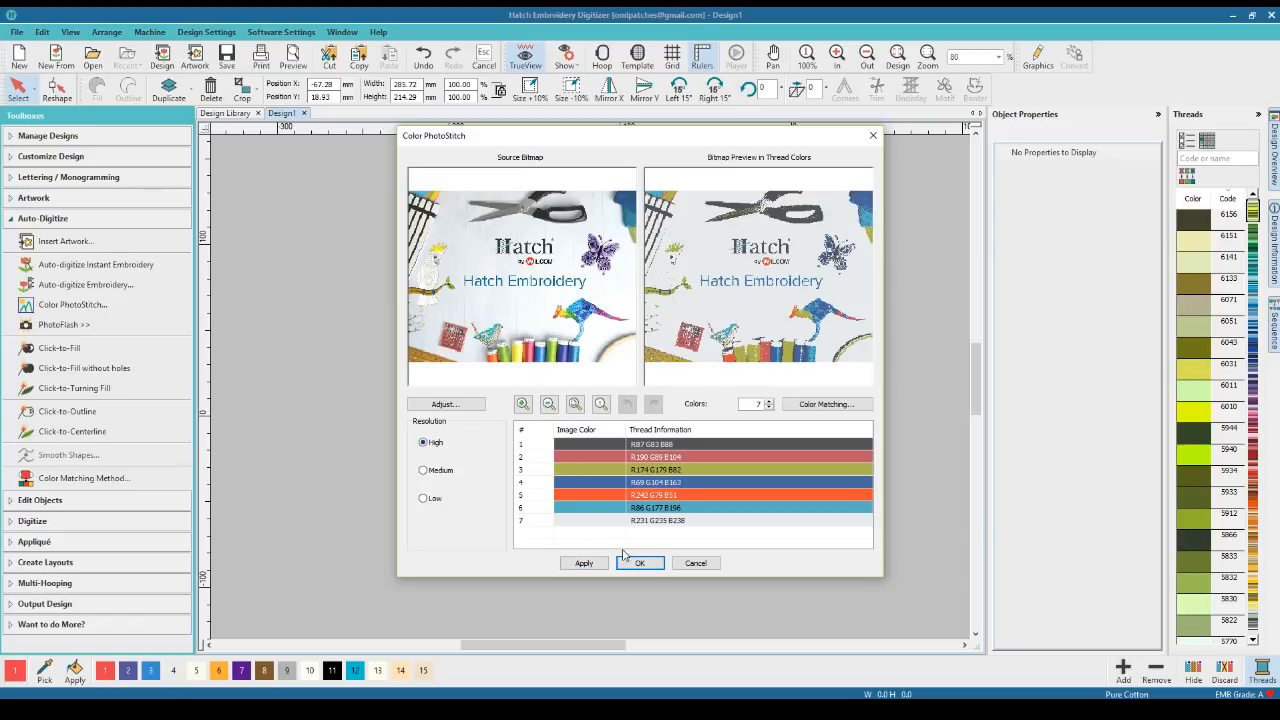
pyautogui.click(585, 564)
# Set the number of Color PhotoStitch colors to 10, apply it to the preview and generate the embroidery
pyautogui.click(770, 401)
pyautogui.click(585, 564)
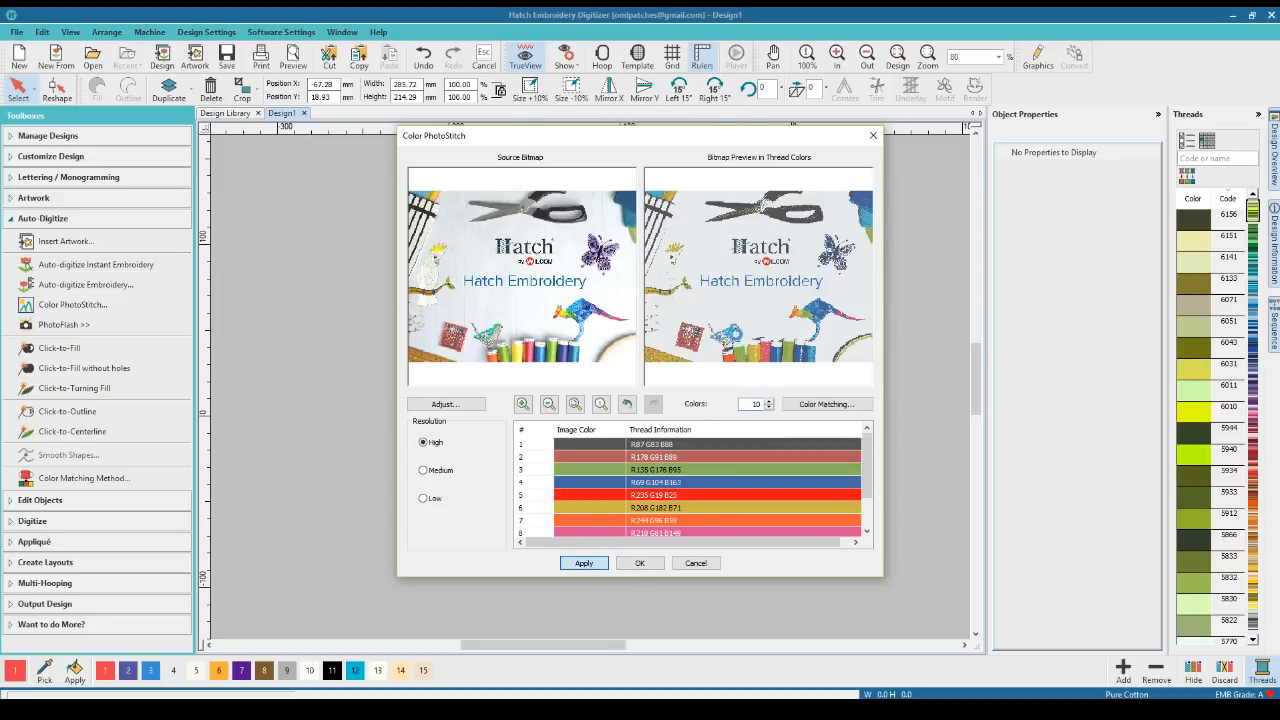
pyautogui.click(640, 564)
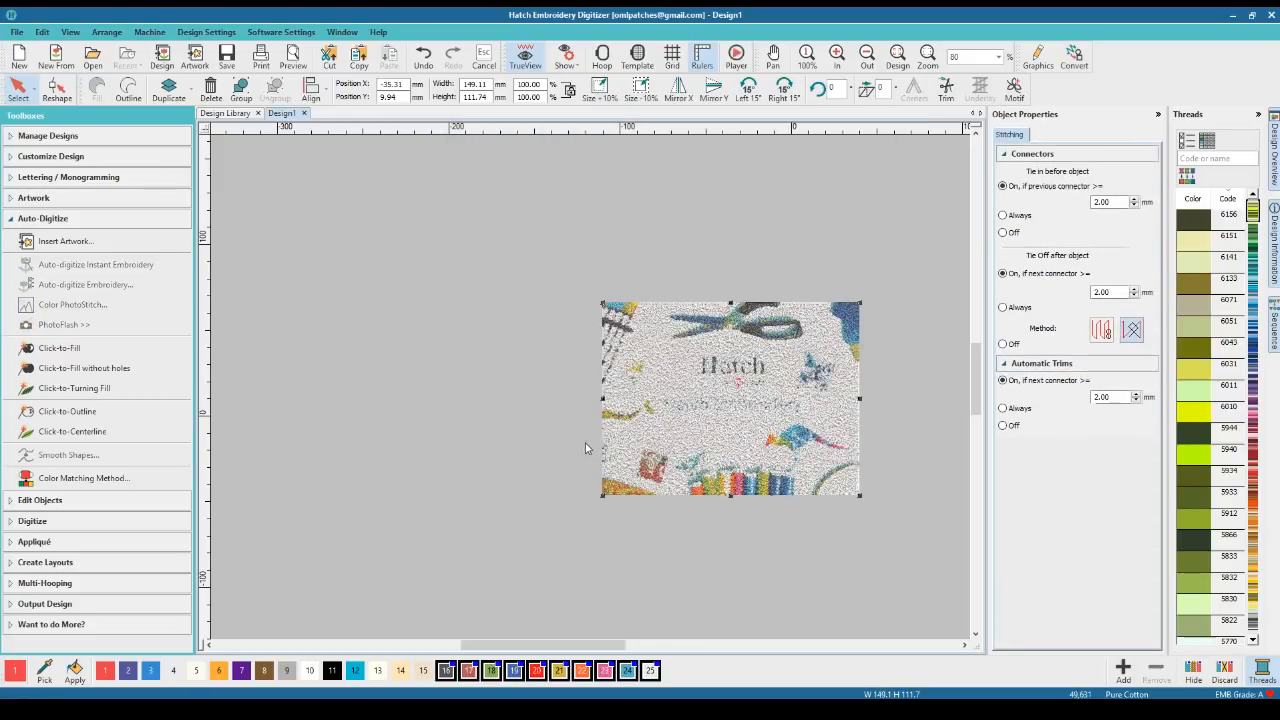
# Move the PhotoStitch embroidery partly off the source picture and examine its stitches up close
pyautogui.moveTo(598, 441); pyautogui.dragTo(414, 400)
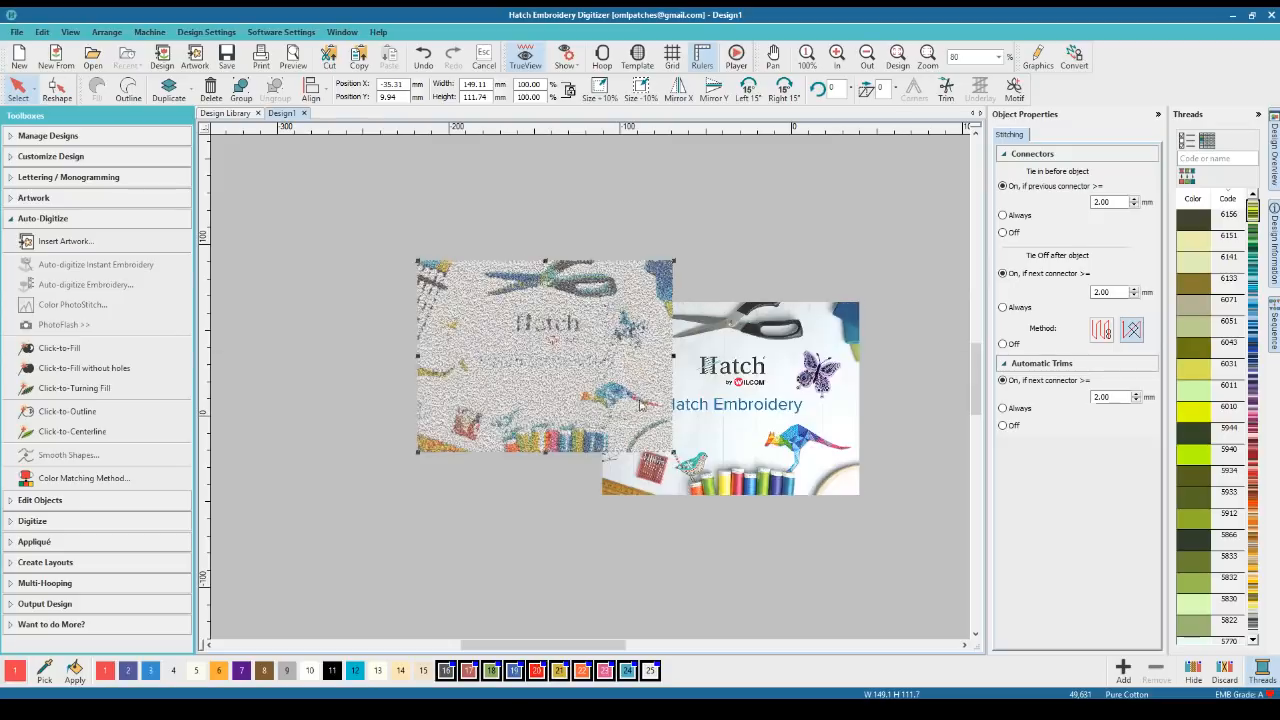
pyautogui.click(689, 414)
pyautogui.scroll(5, 560, 345)
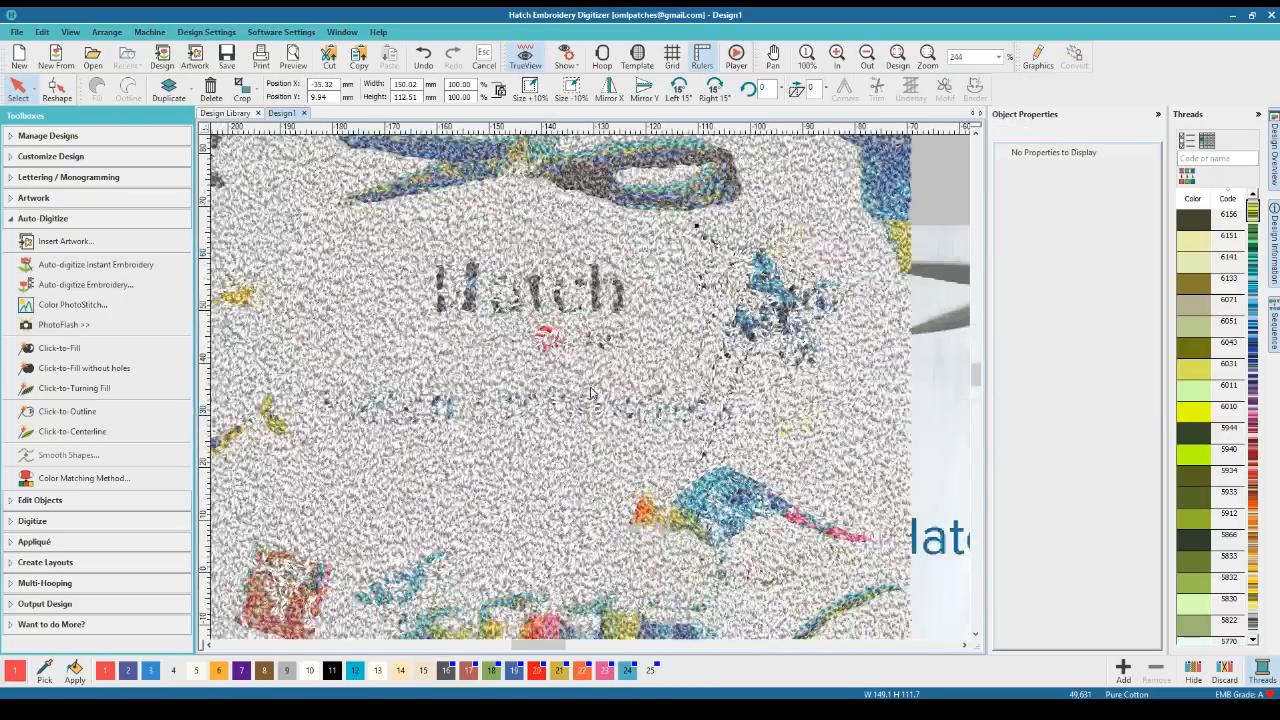
pyautogui.scroll(3, 591, 393)
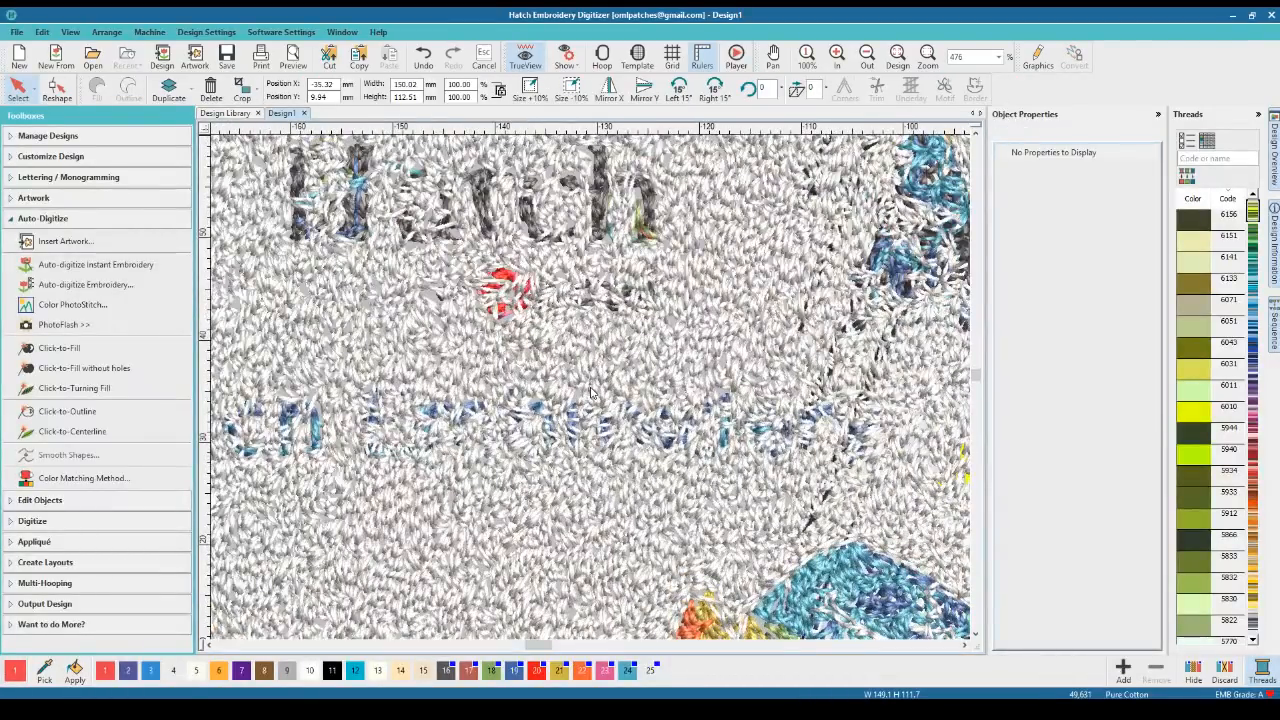
pyautogui.scroll(-6, 591, 393)
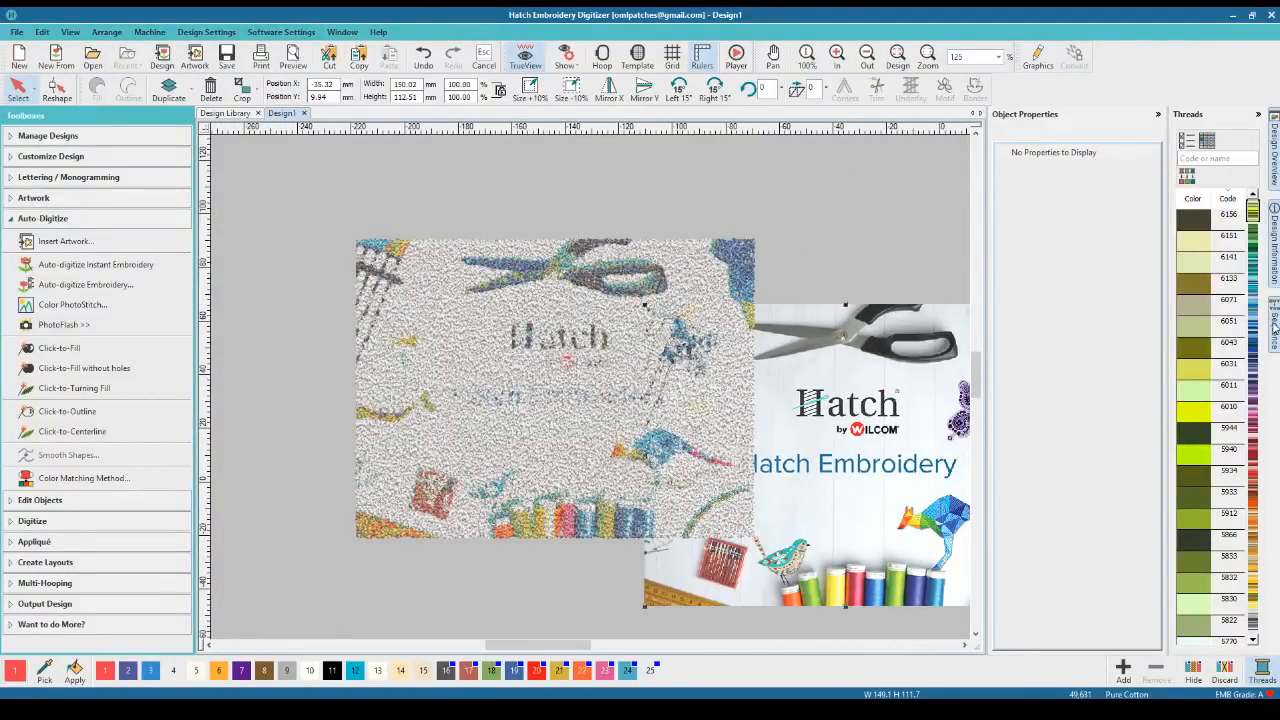
# Examine the design's stitching sequence object by object, selecting object 13 to see where it lies in the embroidery
pyautogui.click(1275, 327)
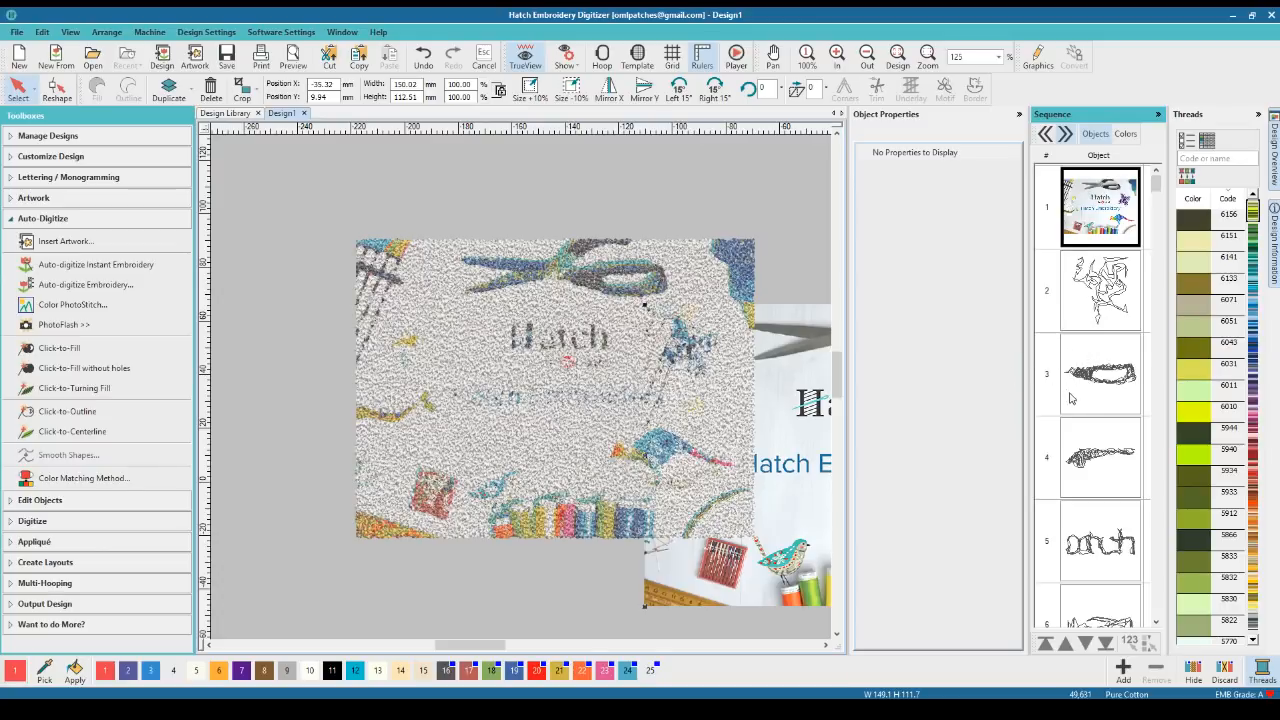
pyautogui.scroll(-8, 1090, 434)
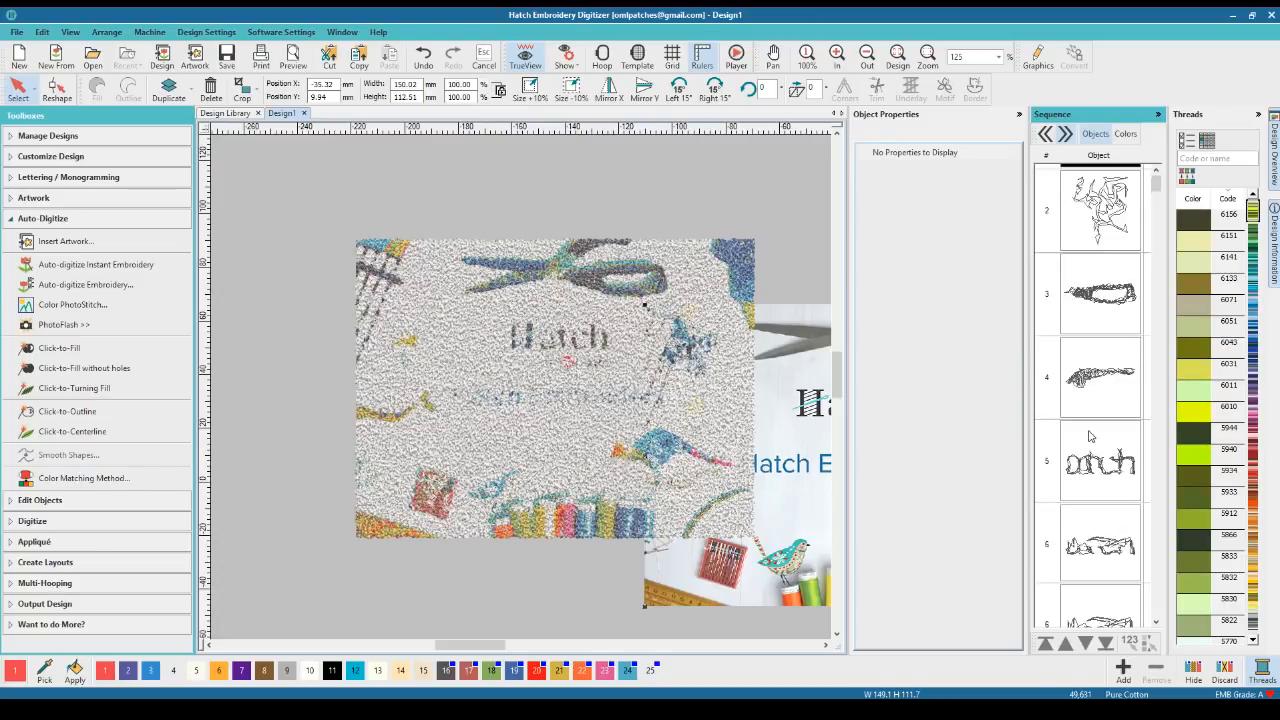
pyautogui.scroll(-2, 1090, 434)
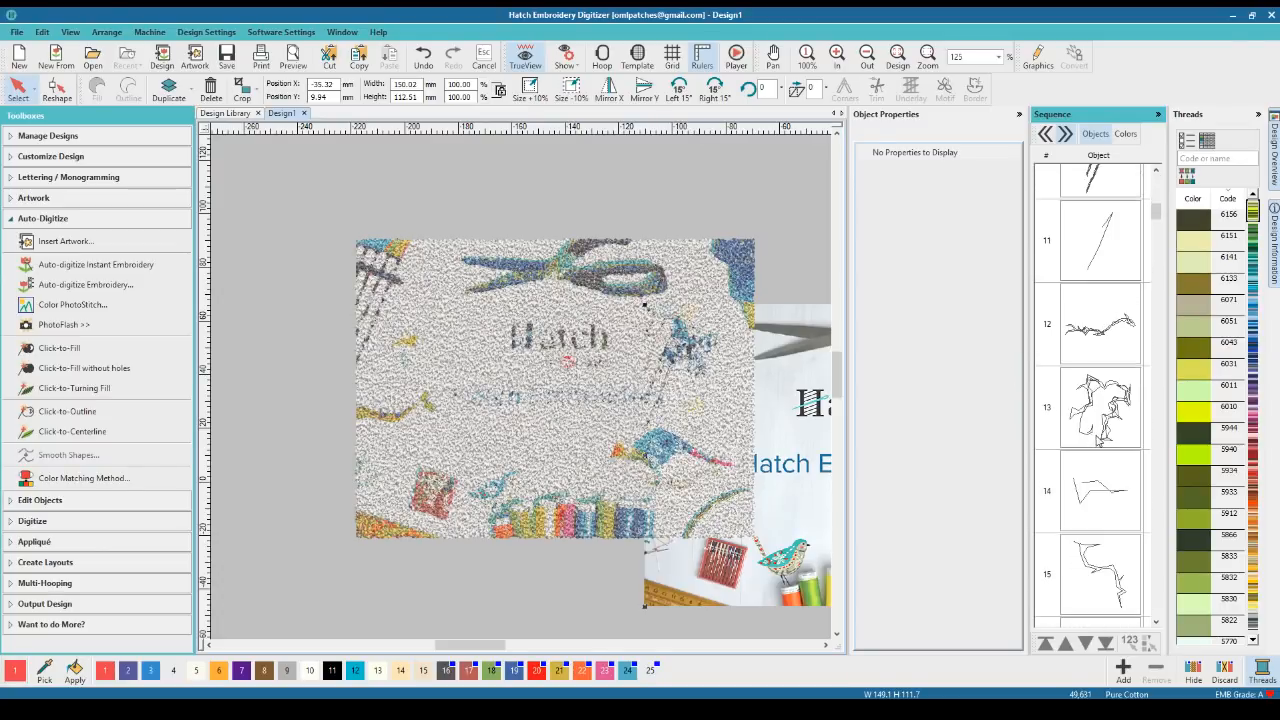
pyautogui.click(1100, 425)
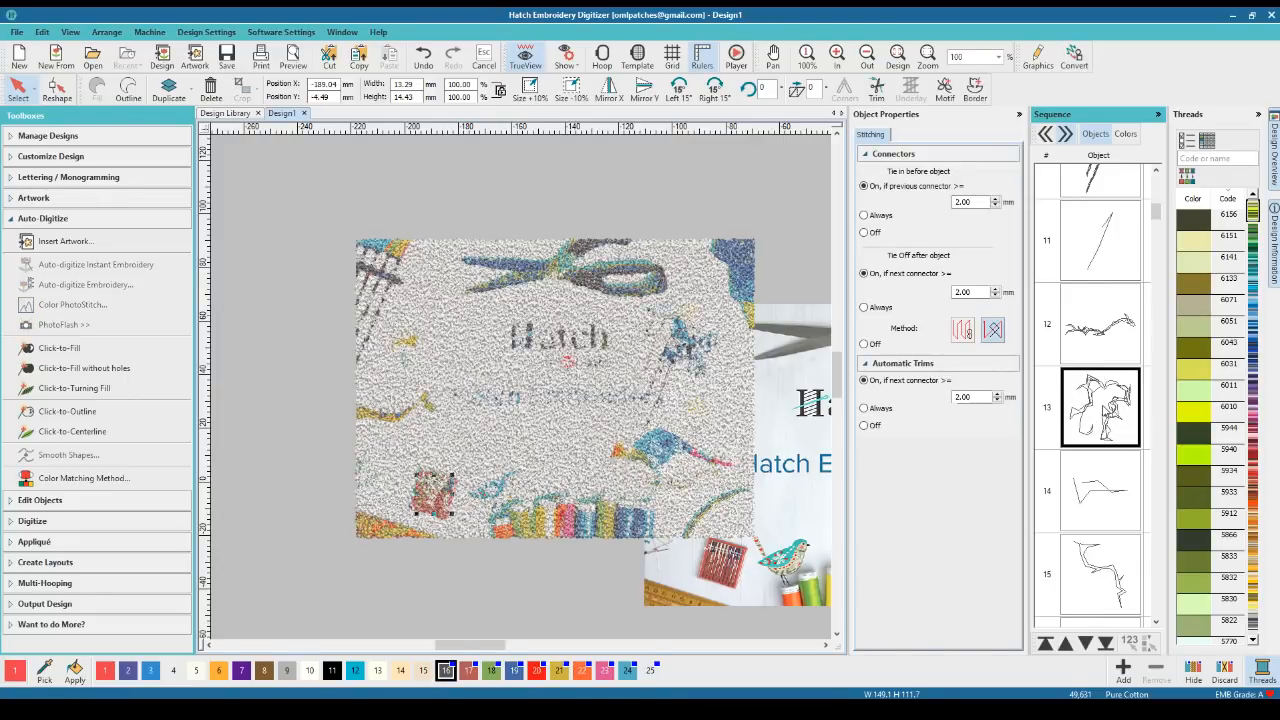
pyautogui.scroll(-1, 1095, 467)
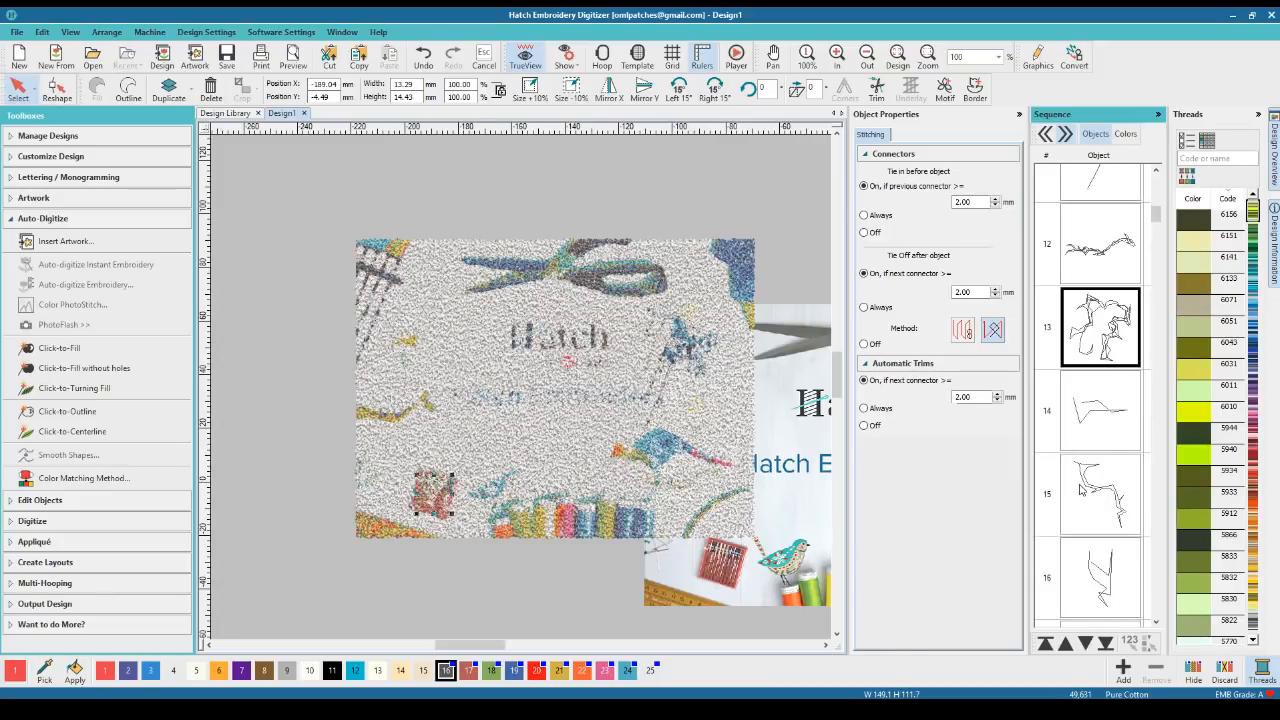
pyautogui.scroll(-4, 1050, 430)
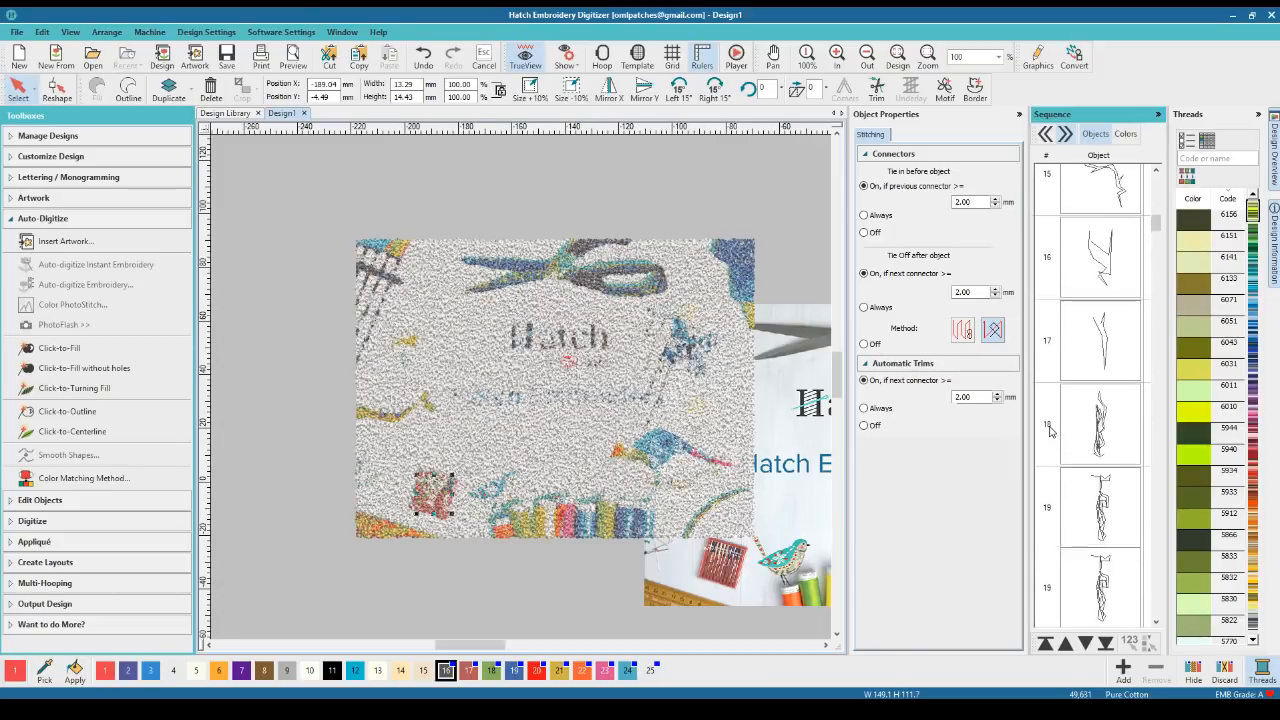
pyautogui.scroll(-11, 1050, 430)
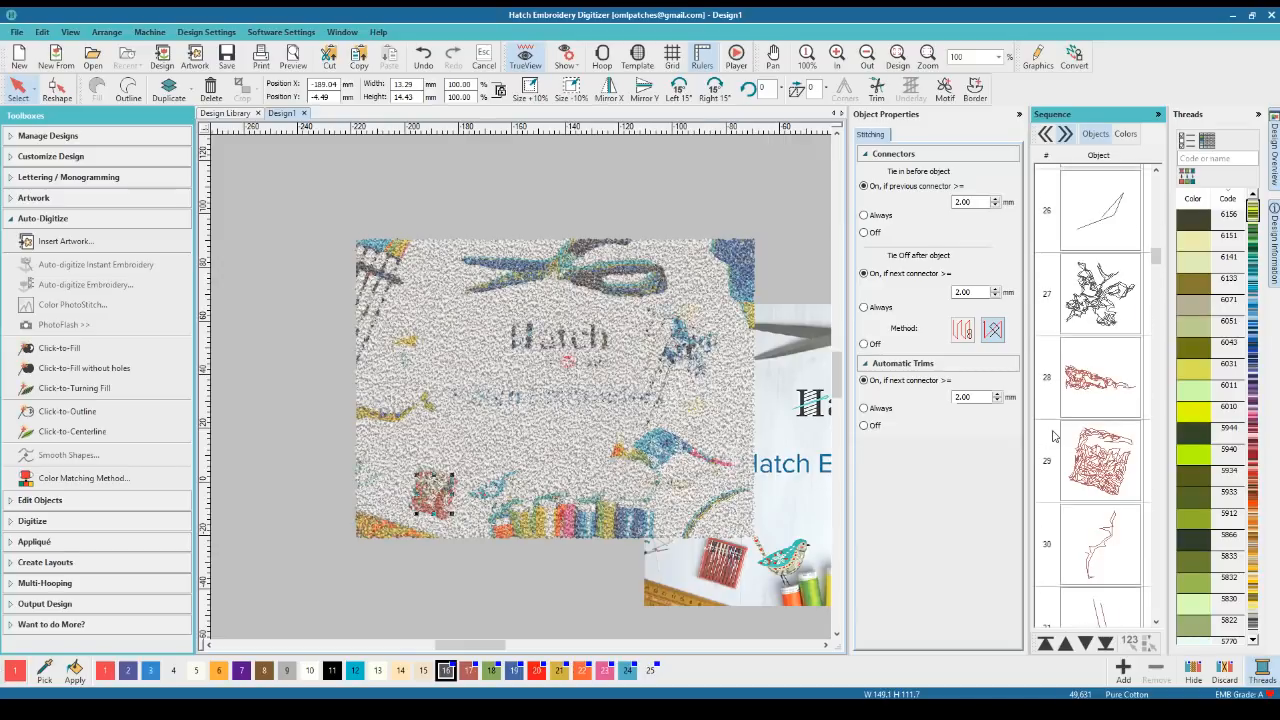
pyautogui.scroll(-4, 1053, 435)
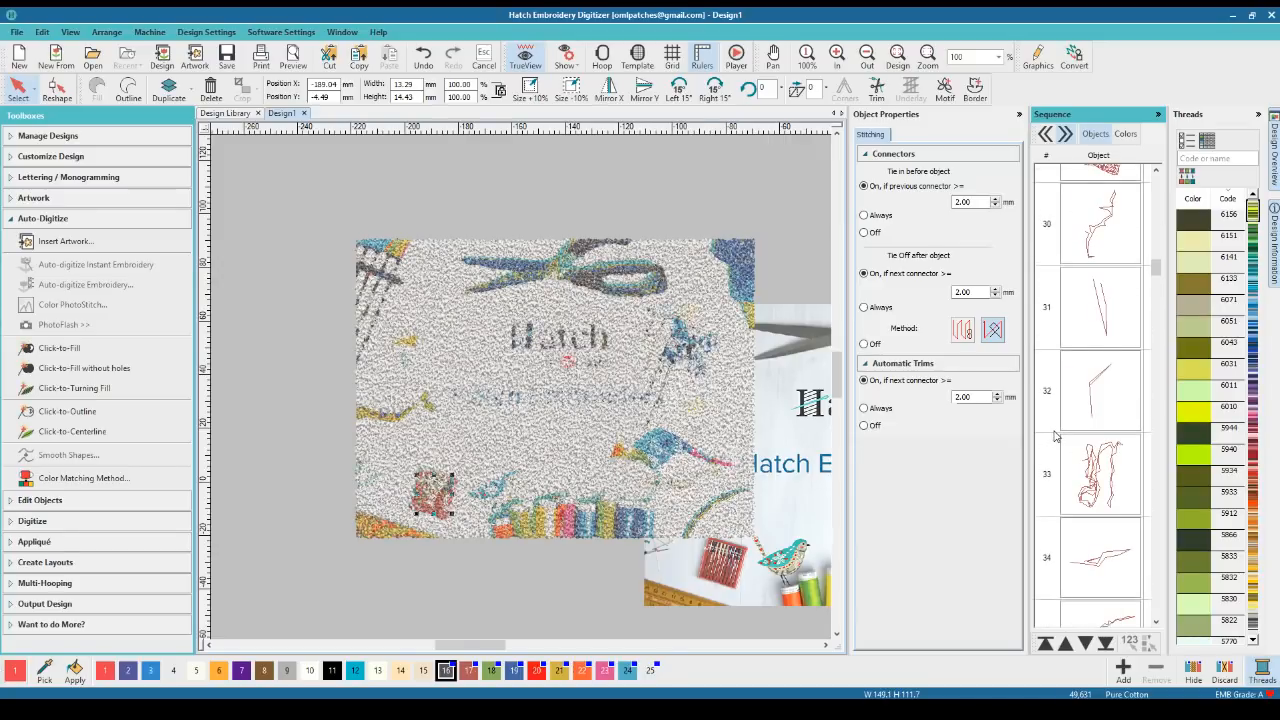
pyautogui.scroll(-20, 1060, 435)
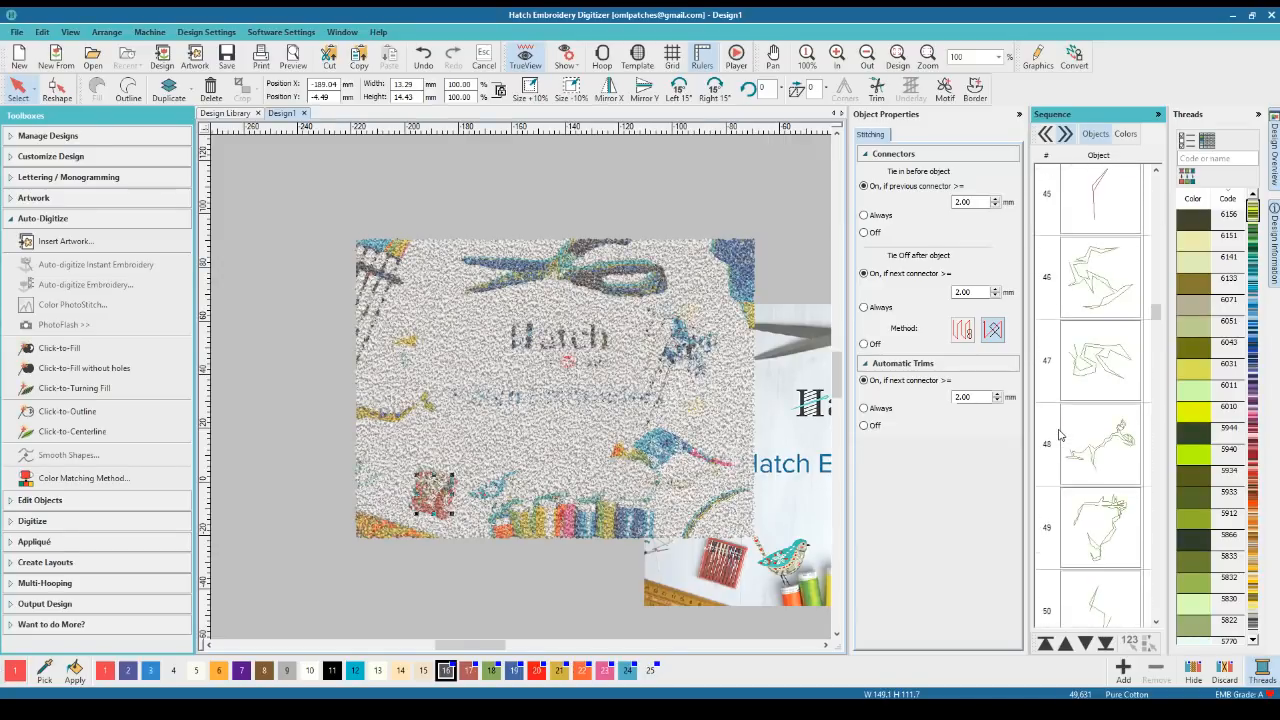
# List the stitching sequence by color and delete the light gray background stitches of color 25
pyautogui.click(1127, 136)
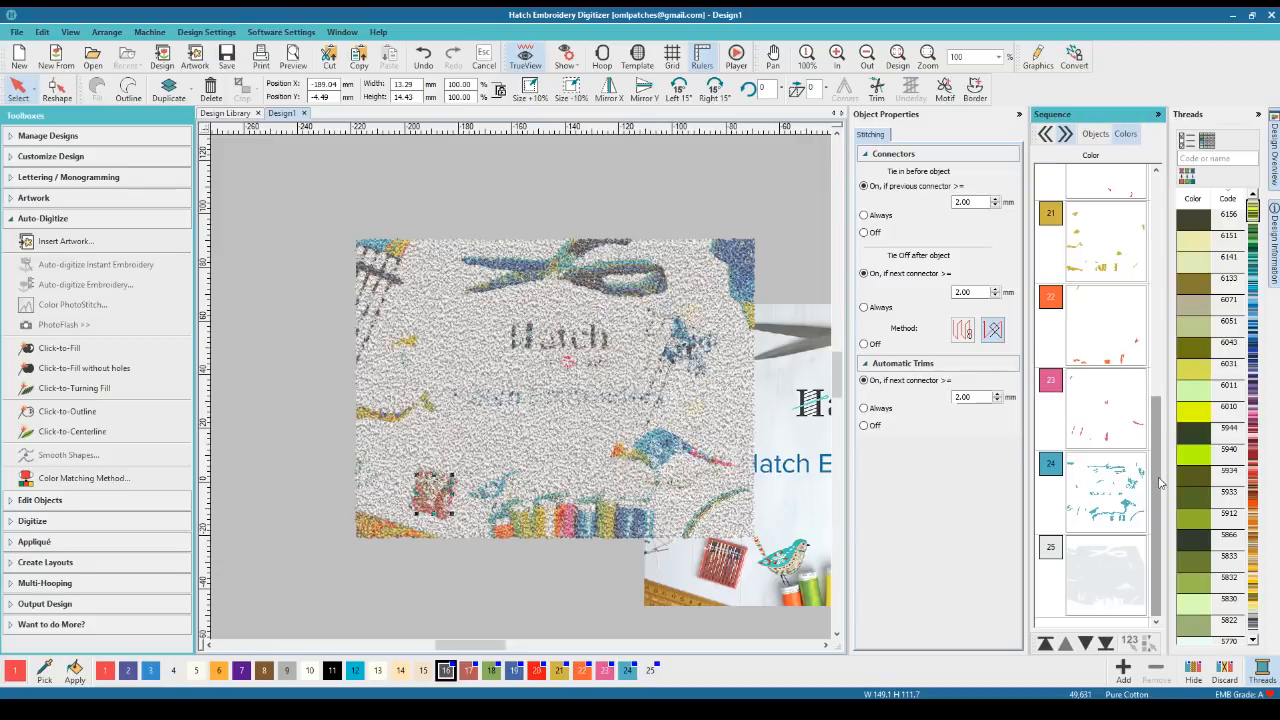
pyautogui.click(1110, 570)
pyautogui.press('Delete')
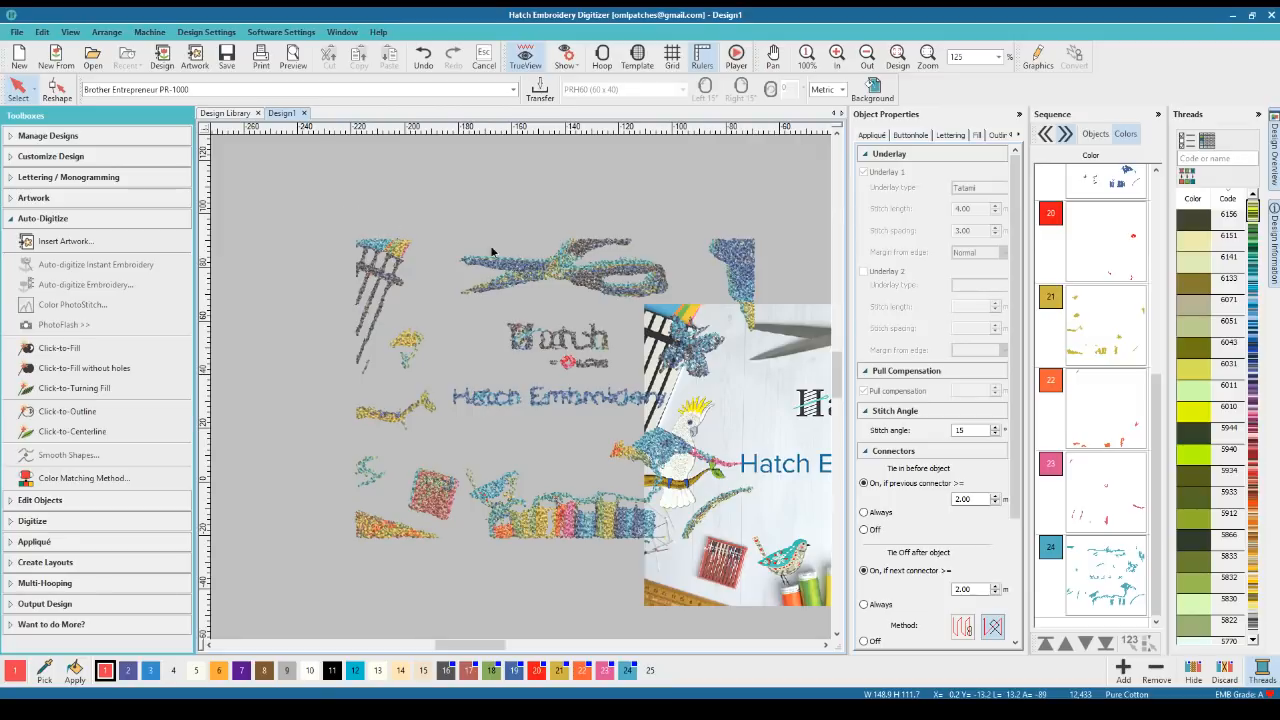
# Move the remaining embroidery clear of the source picture to about X -181 mm, Y 64 mm, and deselect it
pyautogui.click(776, 578)
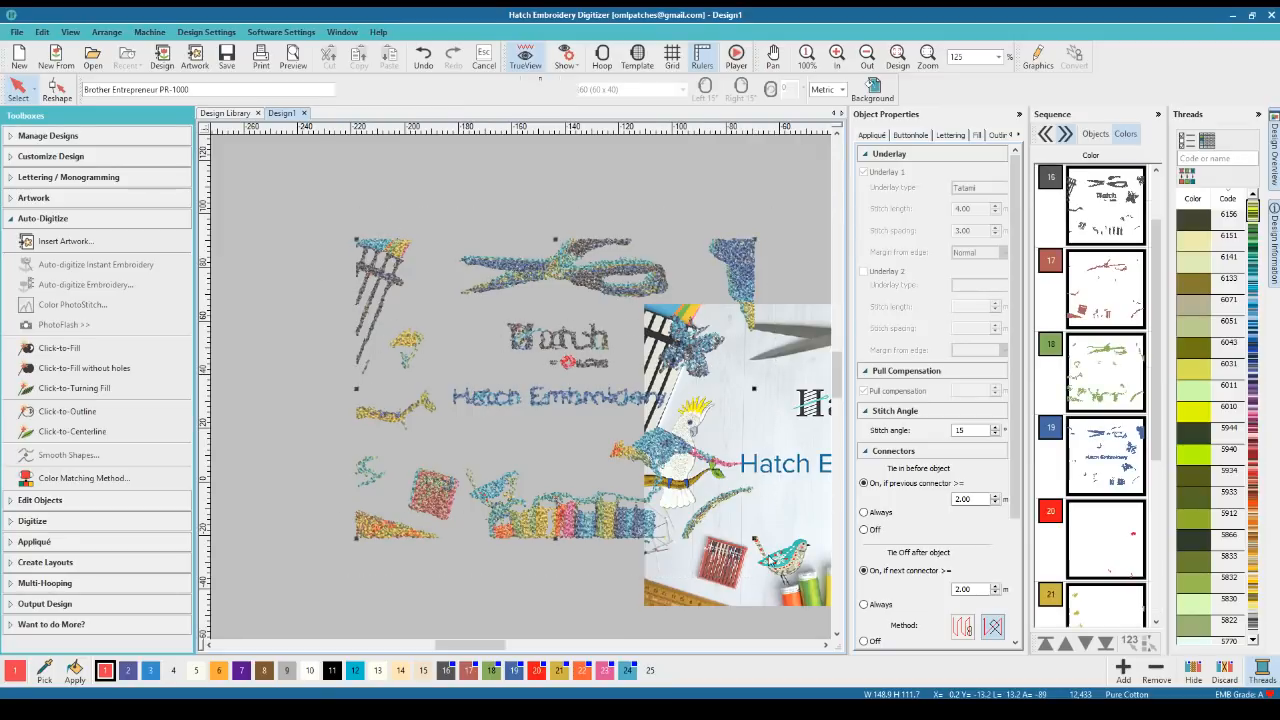
pyautogui.moveTo(607, 400); pyautogui.dragTo(506, 321)
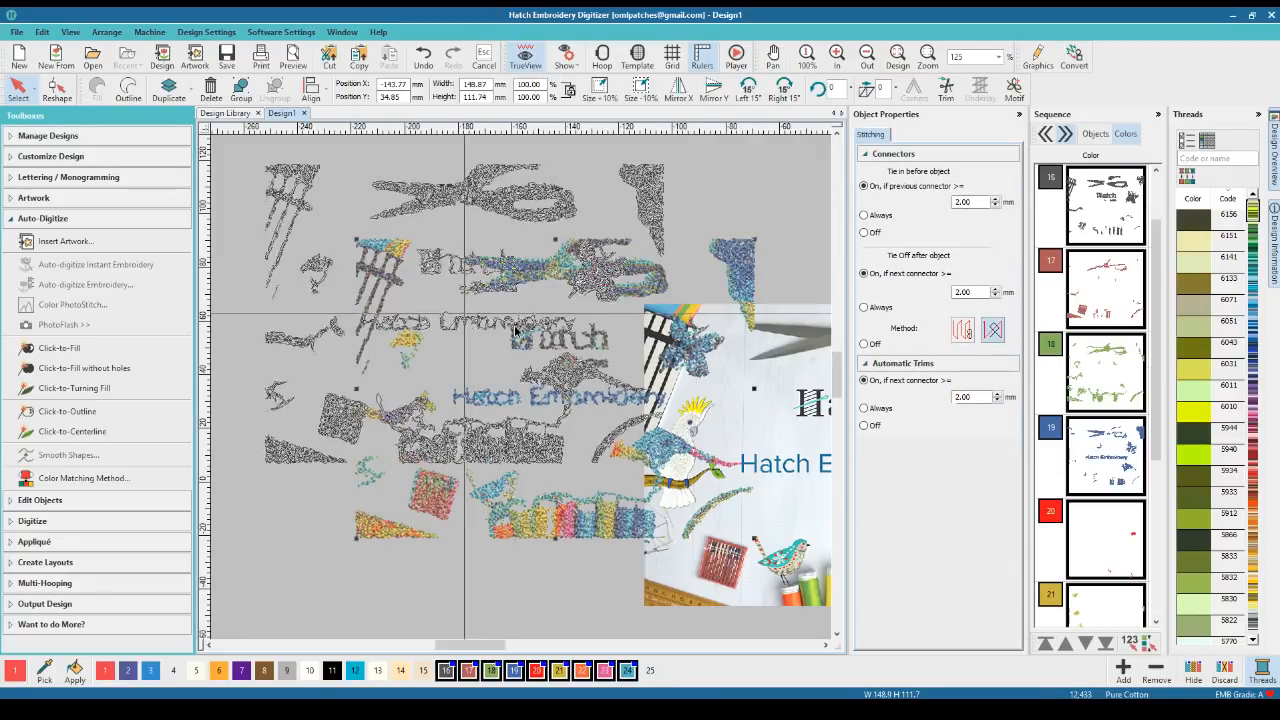
pyautogui.click(717, 369)
pyautogui.press('Escape')
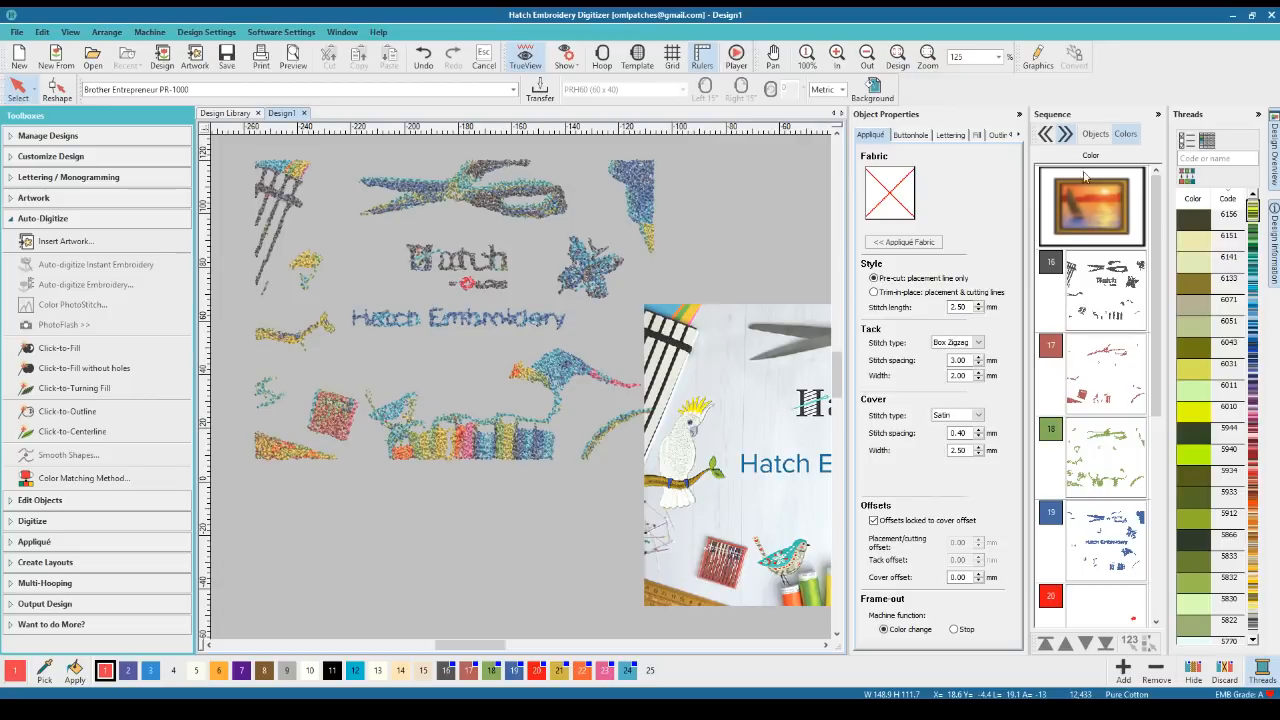
# Delete all the PhotoStitch embroidery objects and move the source picture to about X -152 mm, Y 52 mm
pyautogui.click(1095, 133)
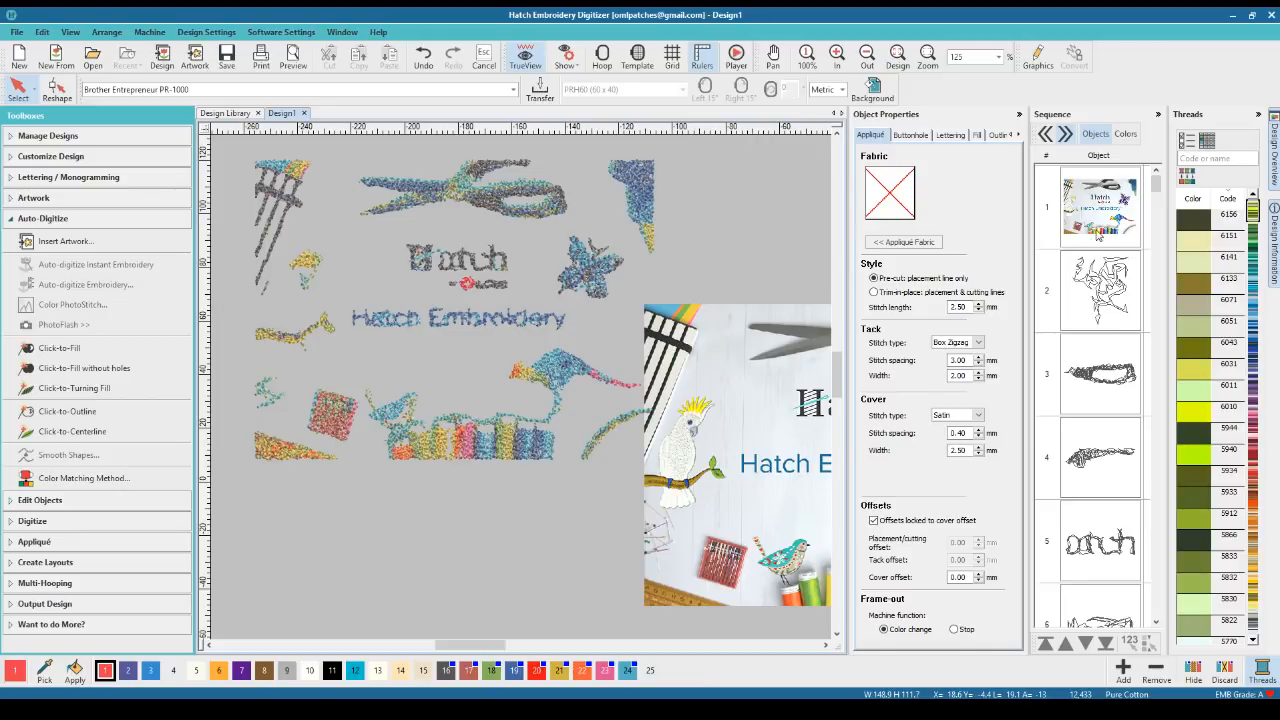
pyautogui.click(480, 201)
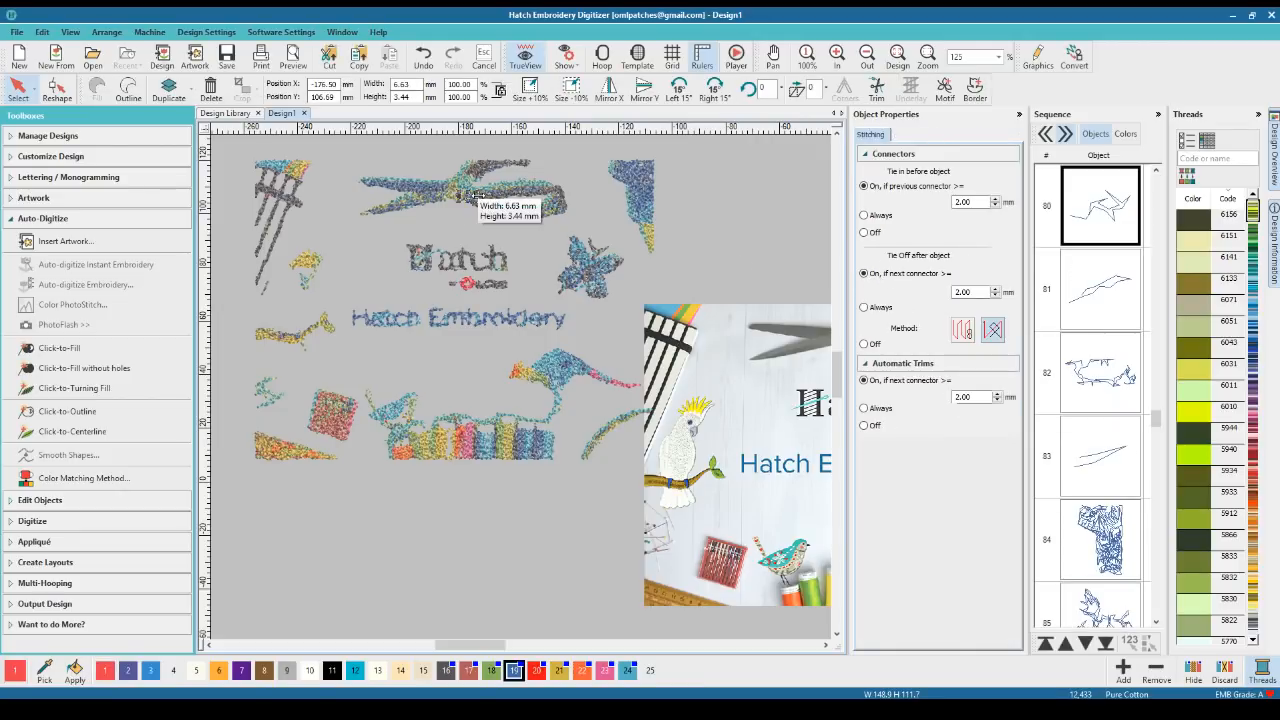
pyautogui.click(714, 239)
pyautogui.moveTo(230, 146); pyautogui.dragTo(697, 488)
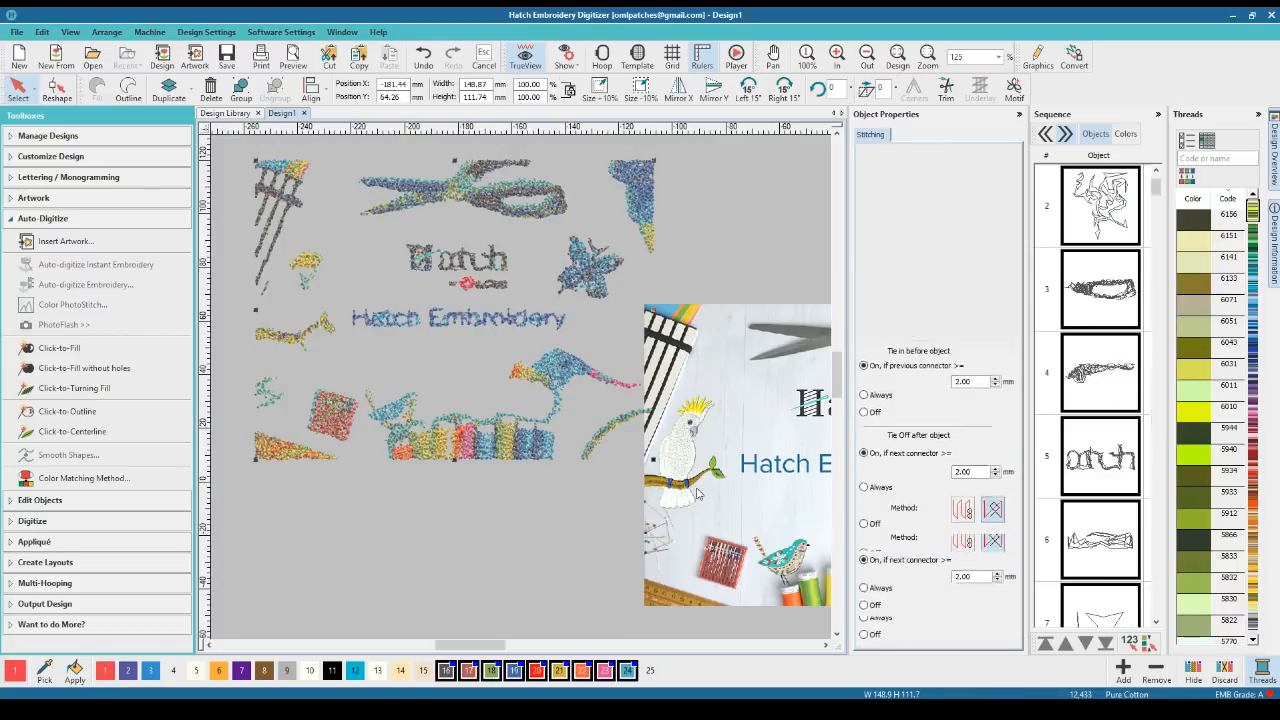
pyautogui.press('Delete')
pyautogui.click(688, 455)
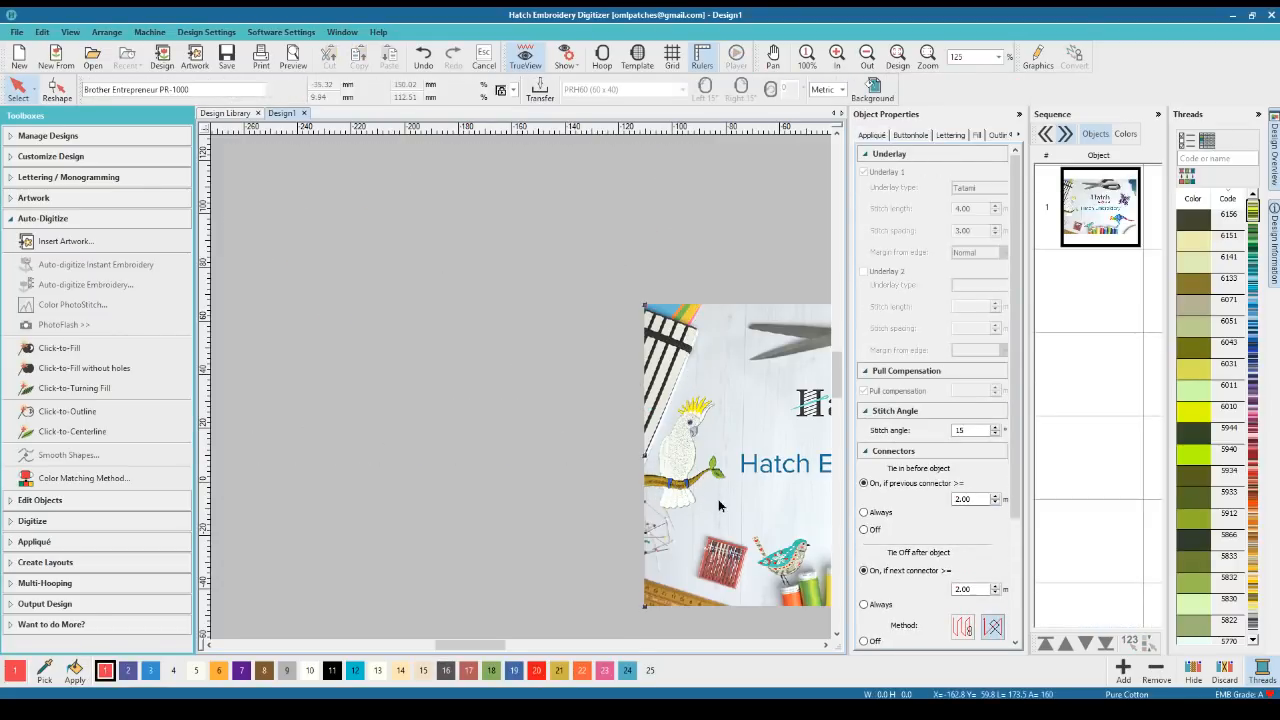
pyautogui.moveTo(706, 454); pyautogui.dragTo(396, 335)
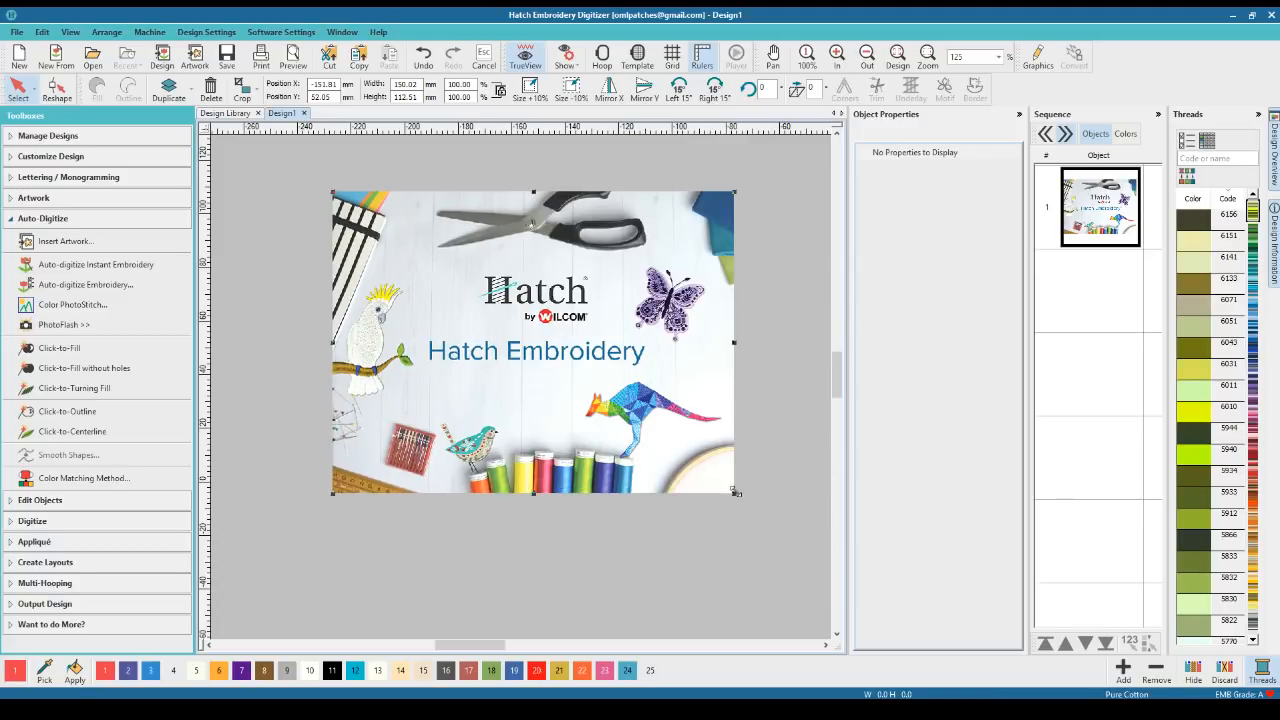
# Scale the source picture down to about 75 mm by 56 mm and convert it to embroidery with PhotoFlash
pyautogui.moveTo(736, 494); pyautogui.dragTo(491, 341)
pyautogui.moveTo(474, 284); pyautogui.dragTo(564, 344)
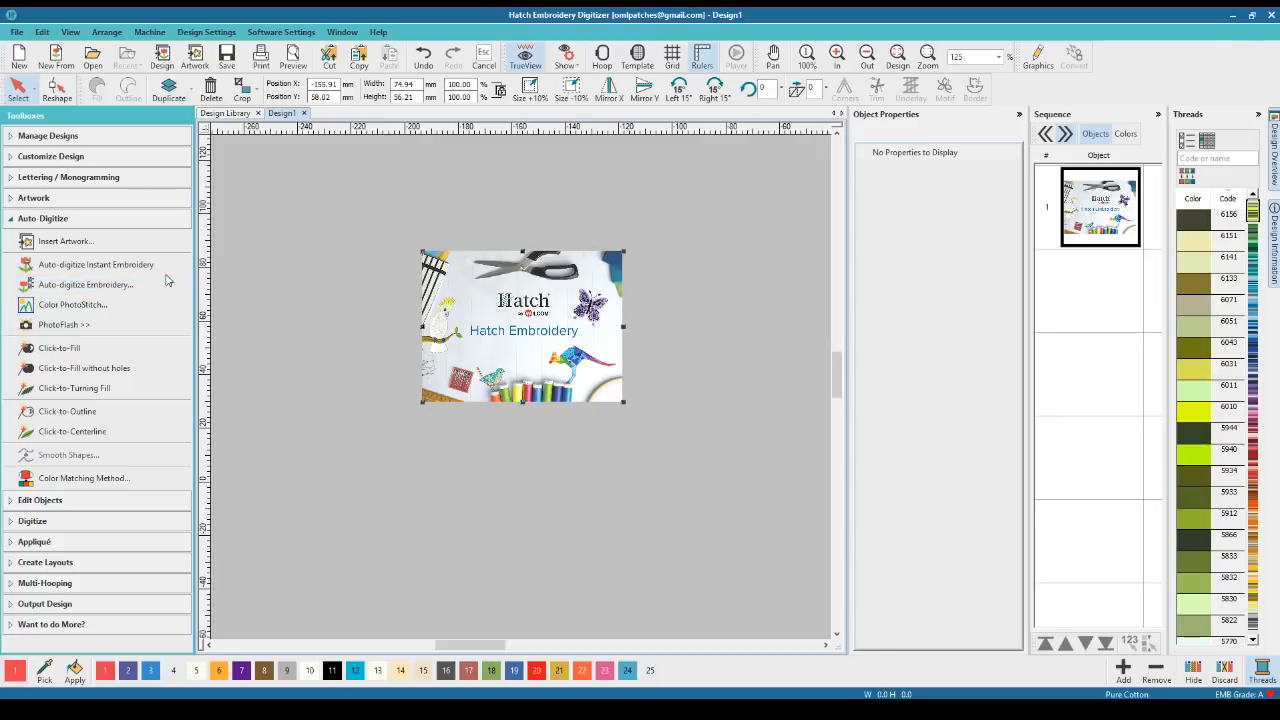
pyautogui.click(78, 325)
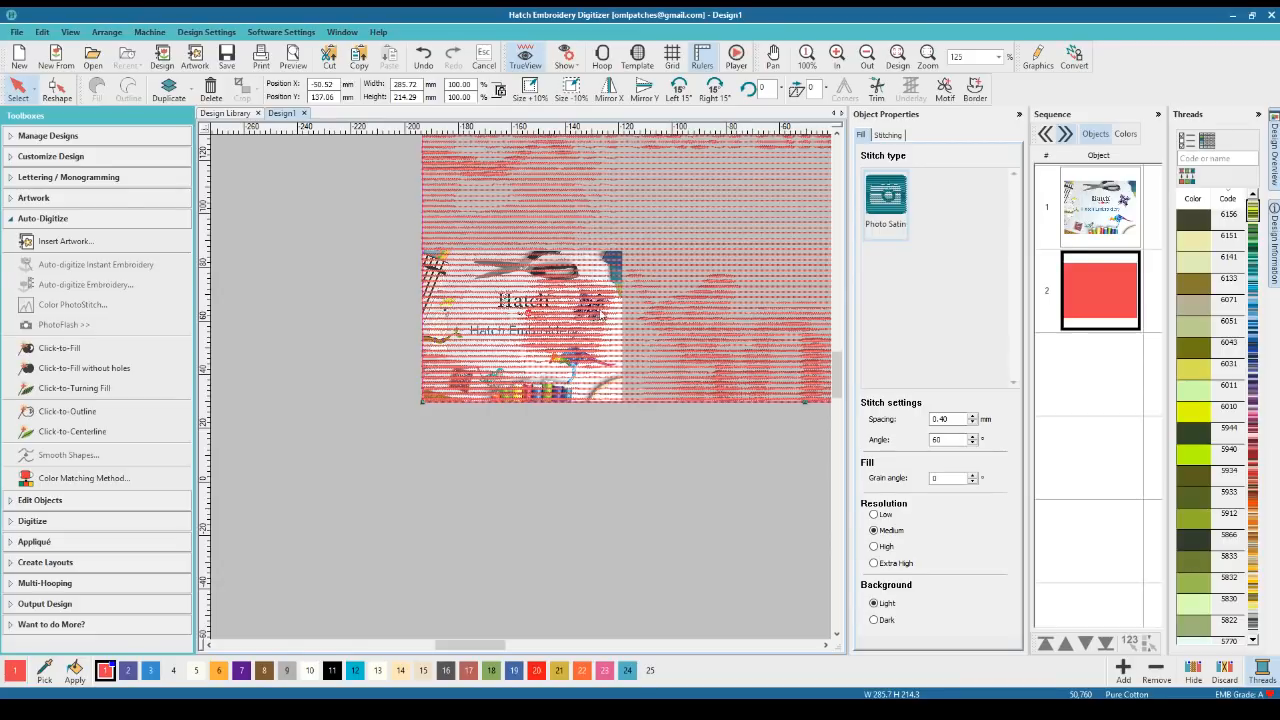
# Separate the PhotoFlash embroidery from the source picture, placing it at about X -311 mm, Y 158 mm and the picture at about X -56 mm, Y 49 mm
pyautogui.moveTo(683, 239); pyautogui.dragTo(571, 491)
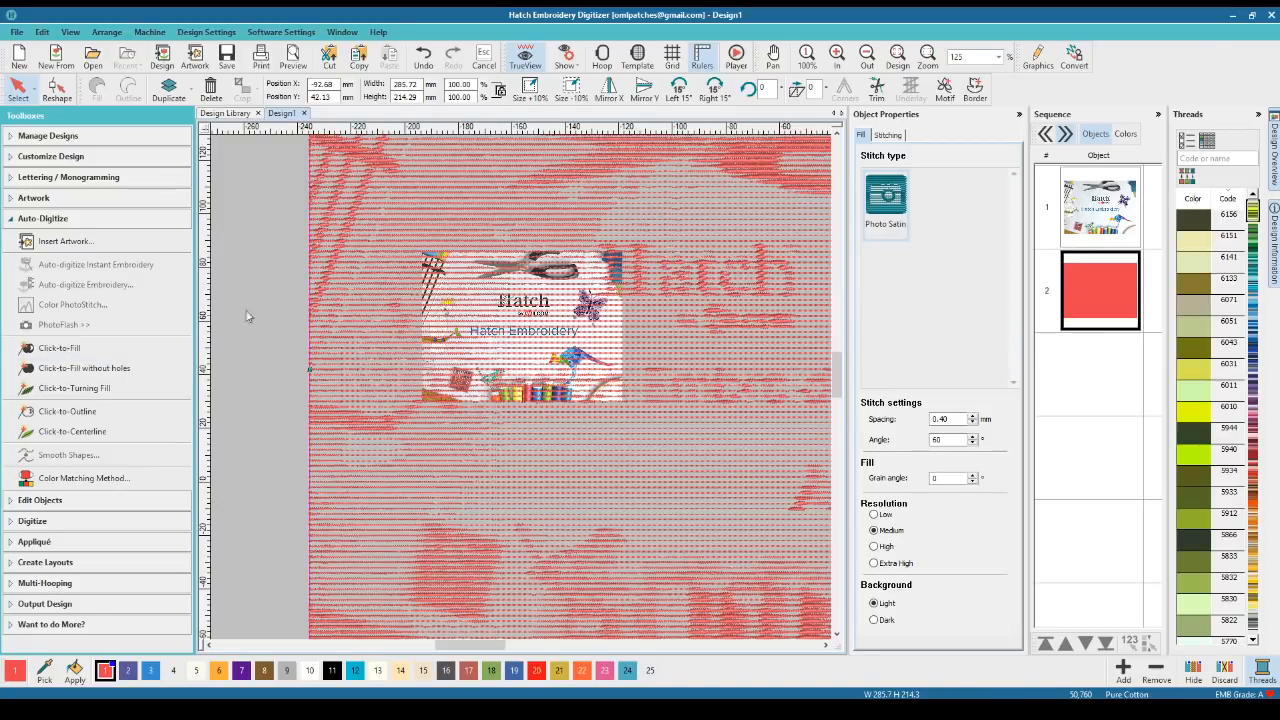
pyautogui.scroll(-4, 380, 221)
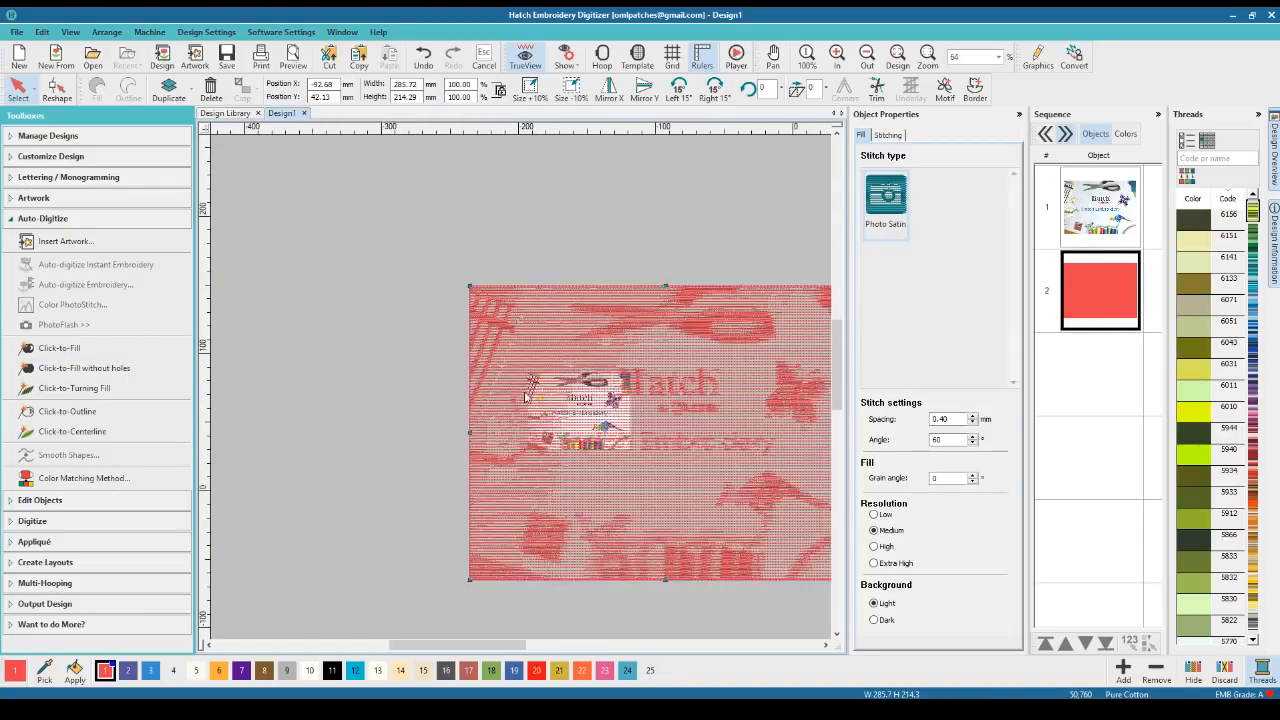
pyautogui.moveTo(678, 394); pyautogui.dragTo(438, 266)
pyautogui.moveTo(590, 392); pyautogui.dragTo(698, 403)
pyautogui.click(402, 288)
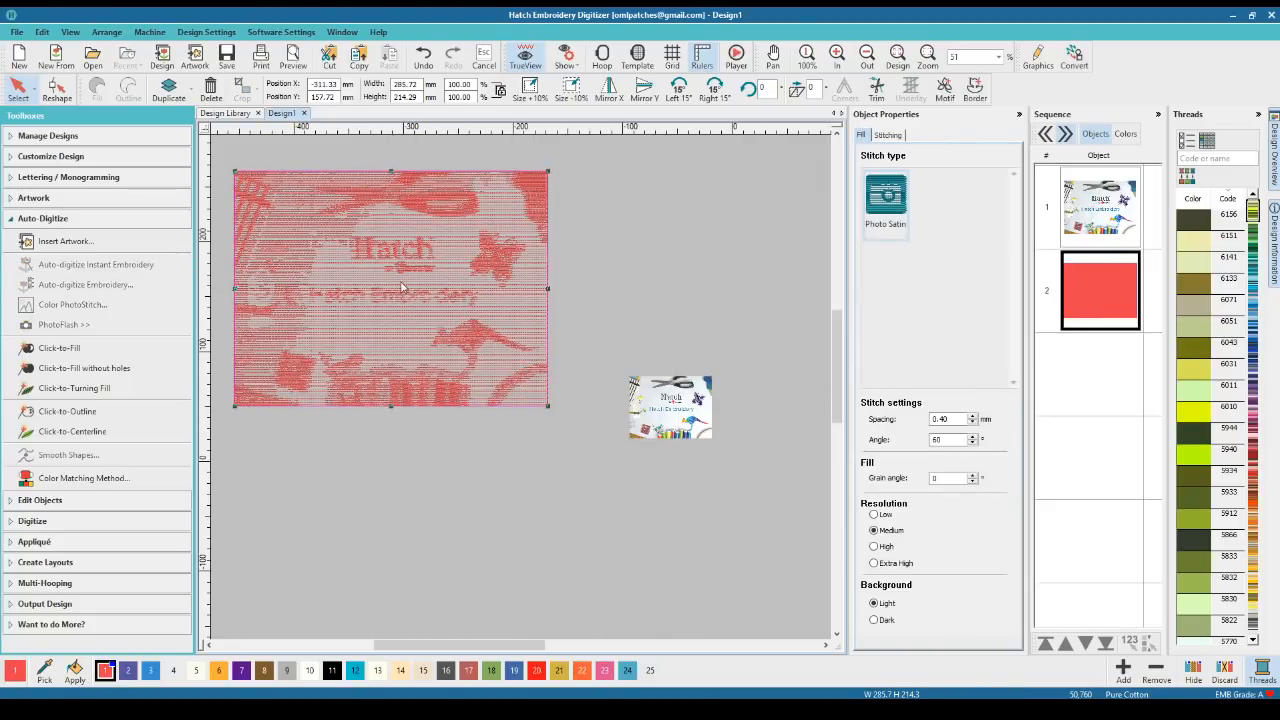
# Shrink the PhotoFlash embroidery to about 127 mm by 95 mm and deselect it to inspect the stitching
pyautogui.moveTo(557, 405); pyautogui.dragTo(490, 365)
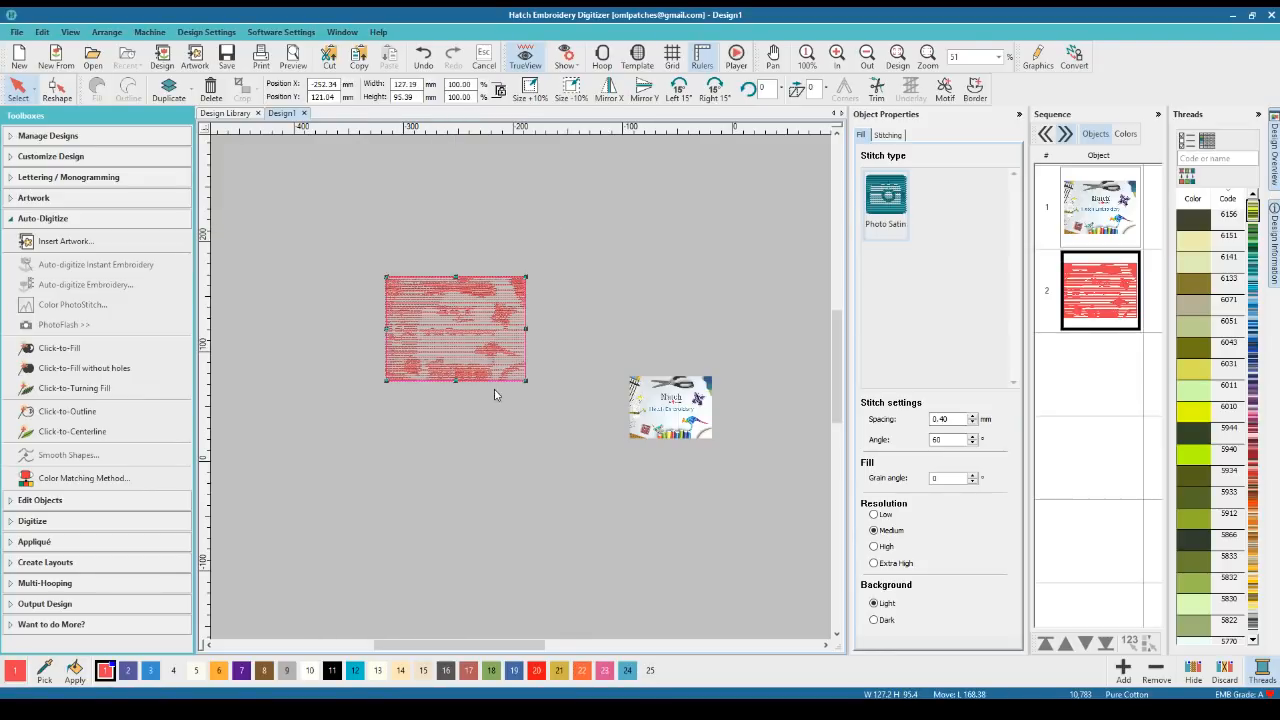
pyautogui.press('Escape')
pyautogui.scroll(4, 473, 338)
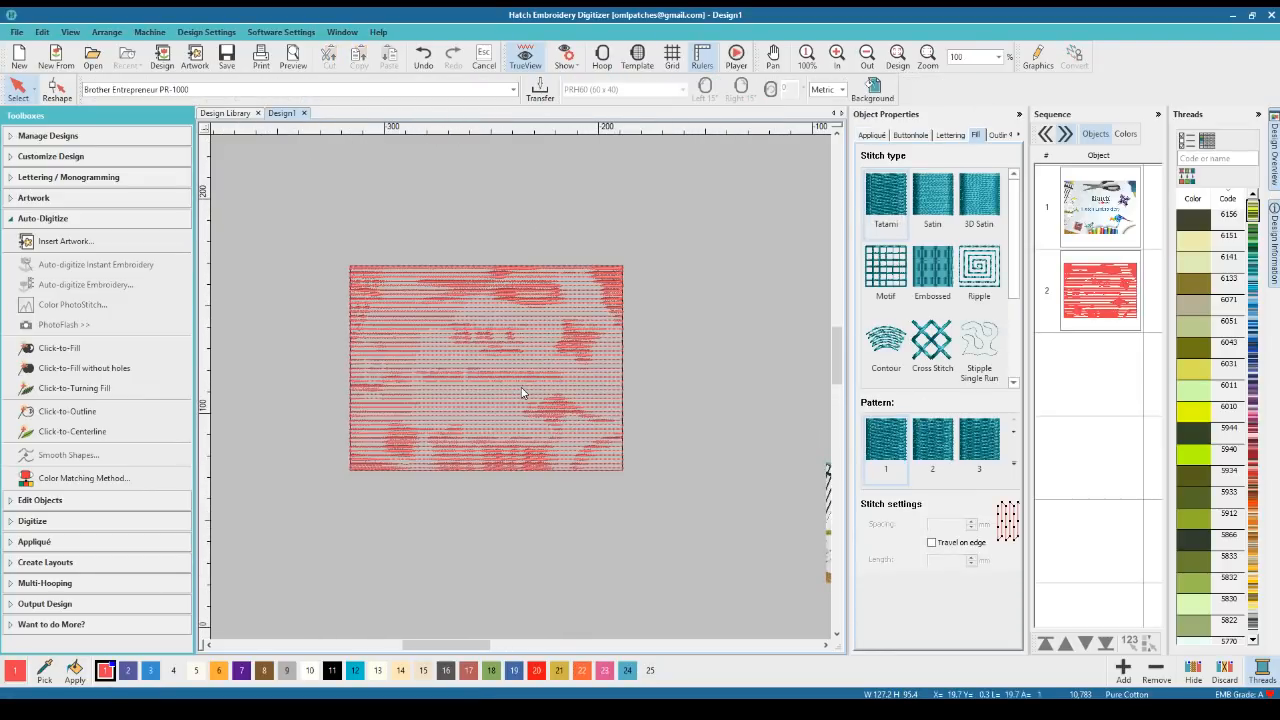
# Enlarge the PhotoFlash embroidery to about 211 mm by 158 mm
pyautogui.scroll(-2, 521, 388)
pyautogui.click(594, 428)
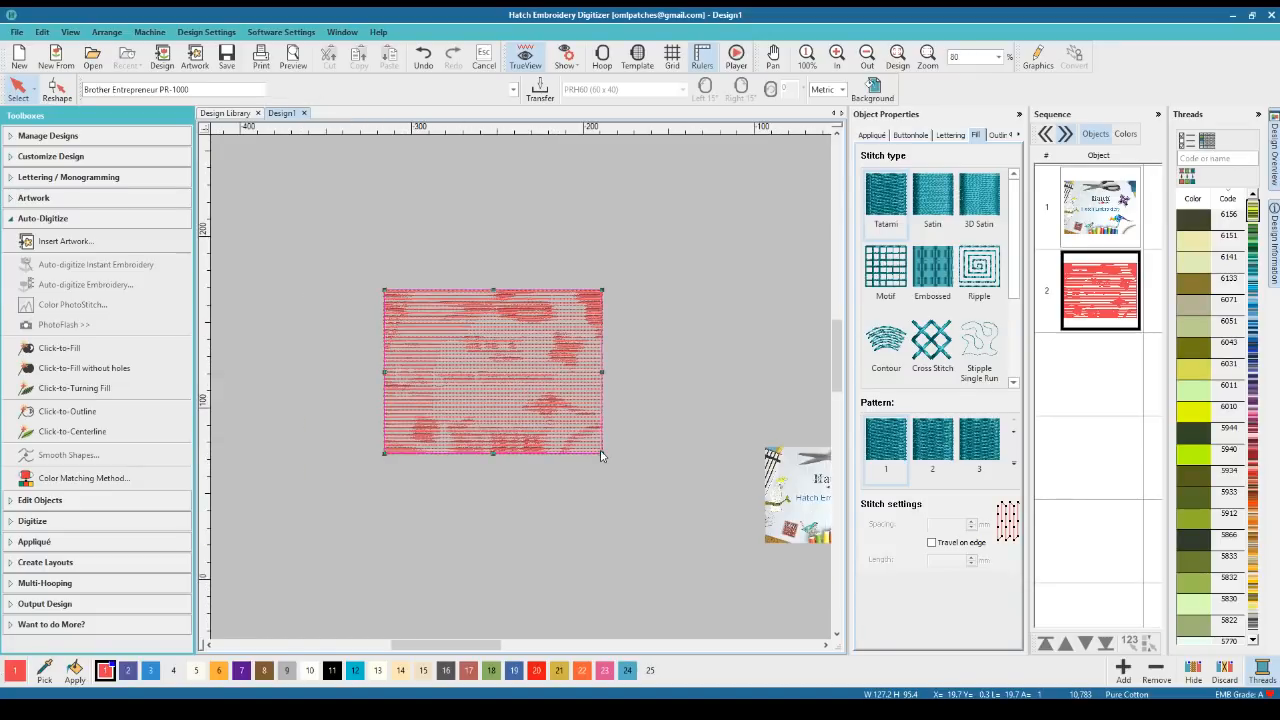
pyautogui.moveTo(601, 455); pyautogui.dragTo(665, 460)
pyautogui.click(632, 518)
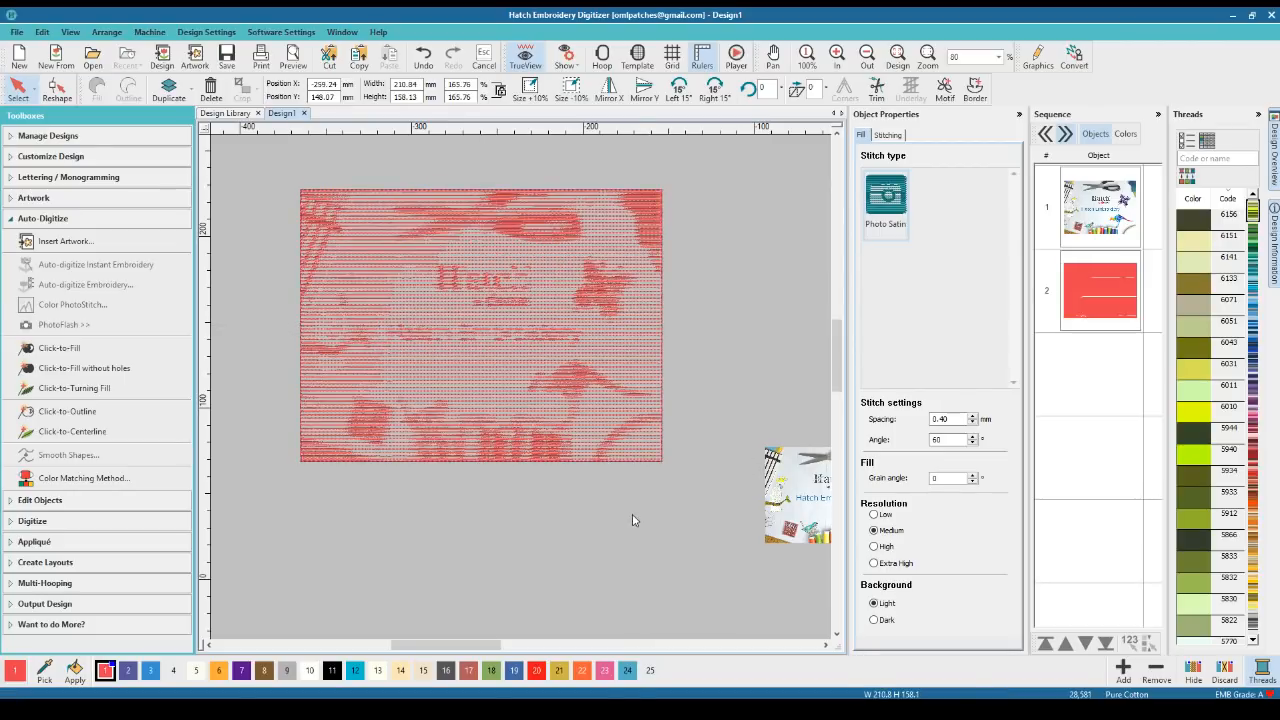
# Generate another PhotoFlash embroidery from the source picture and delete that new object
pyautogui.click(790, 505)
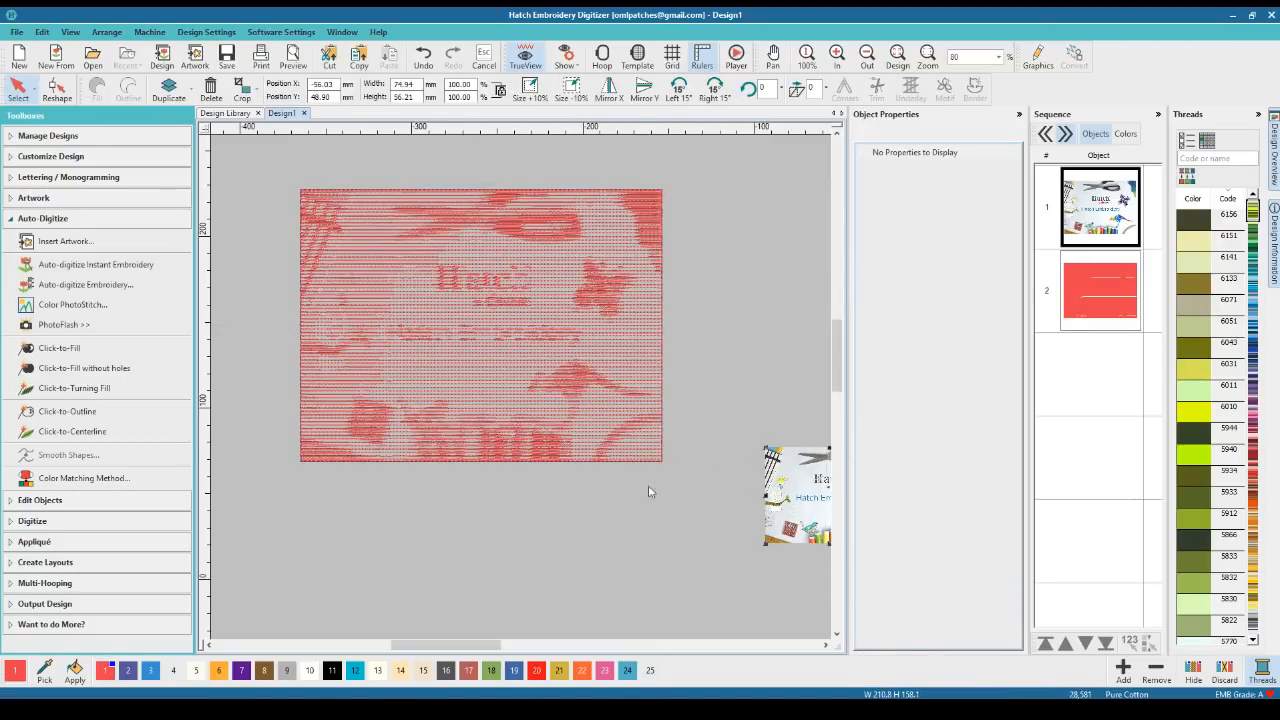
pyautogui.click(160, 332)
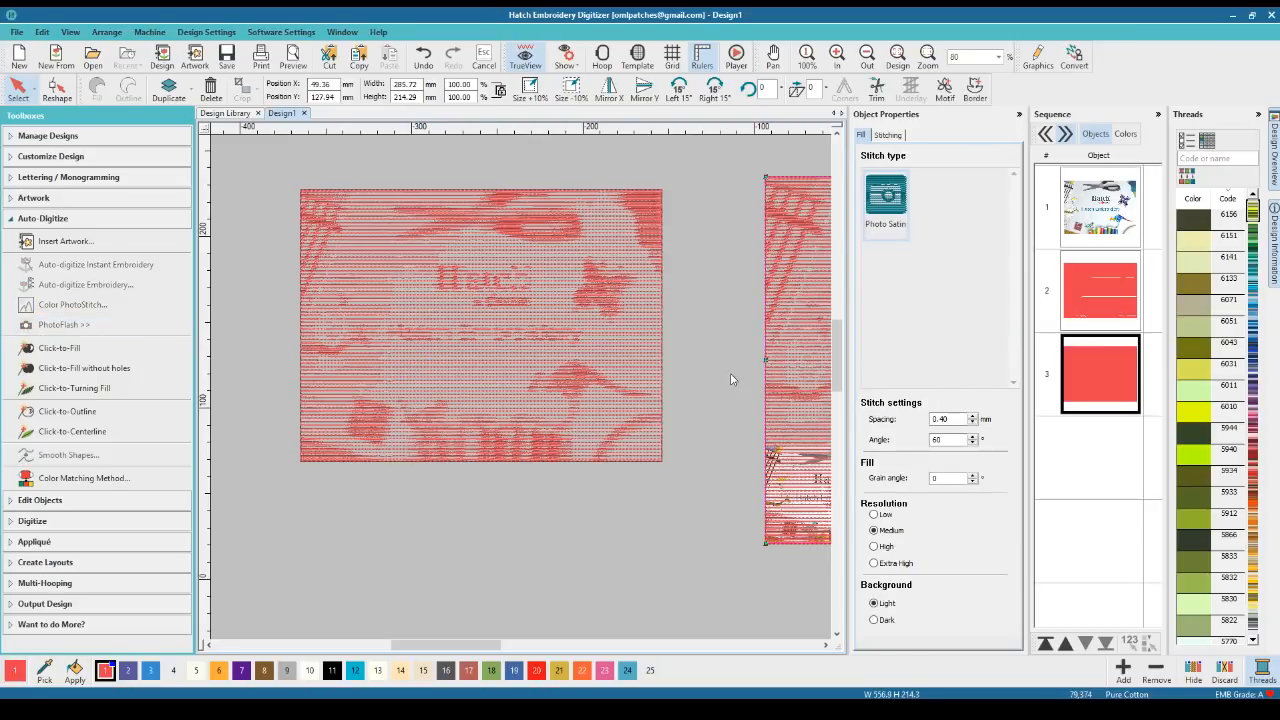
pyautogui.press('Delete')
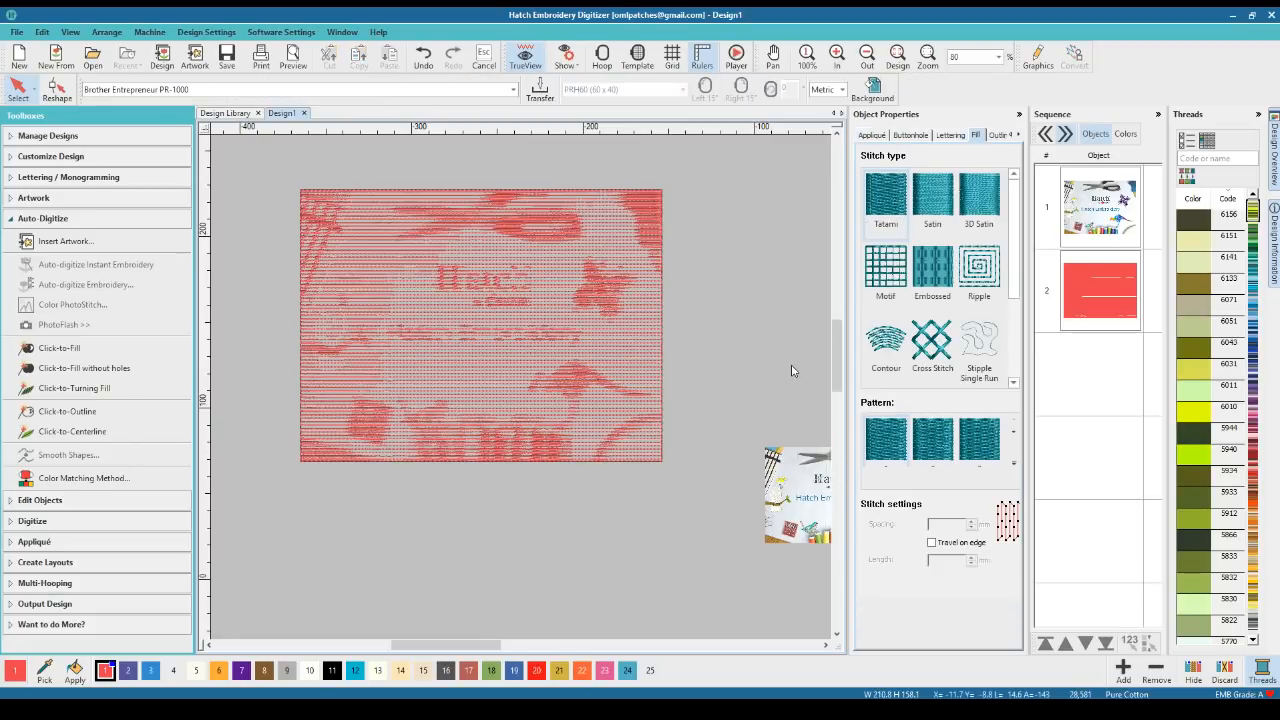
# Delete the remaining PhotoFlash embroidery and move the source picture to about X -236 mm, Y 119 mm
pyautogui.click(370, 275)
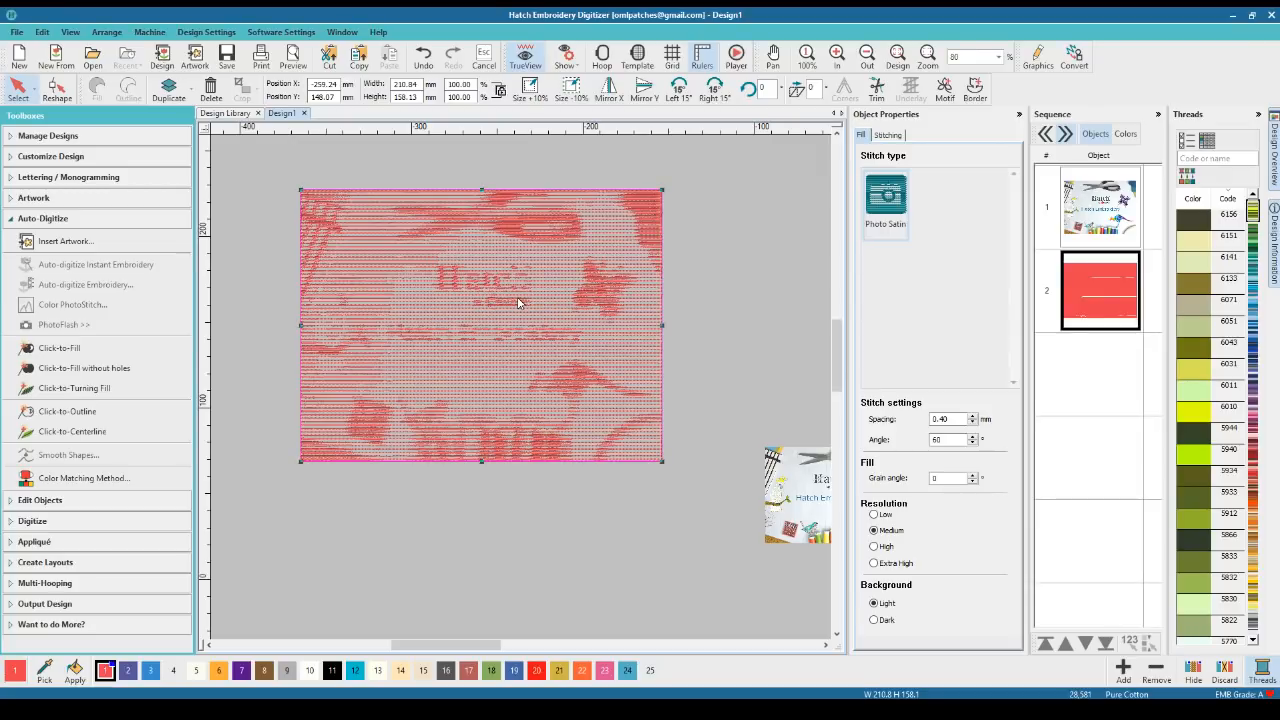
pyautogui.press('Delete')
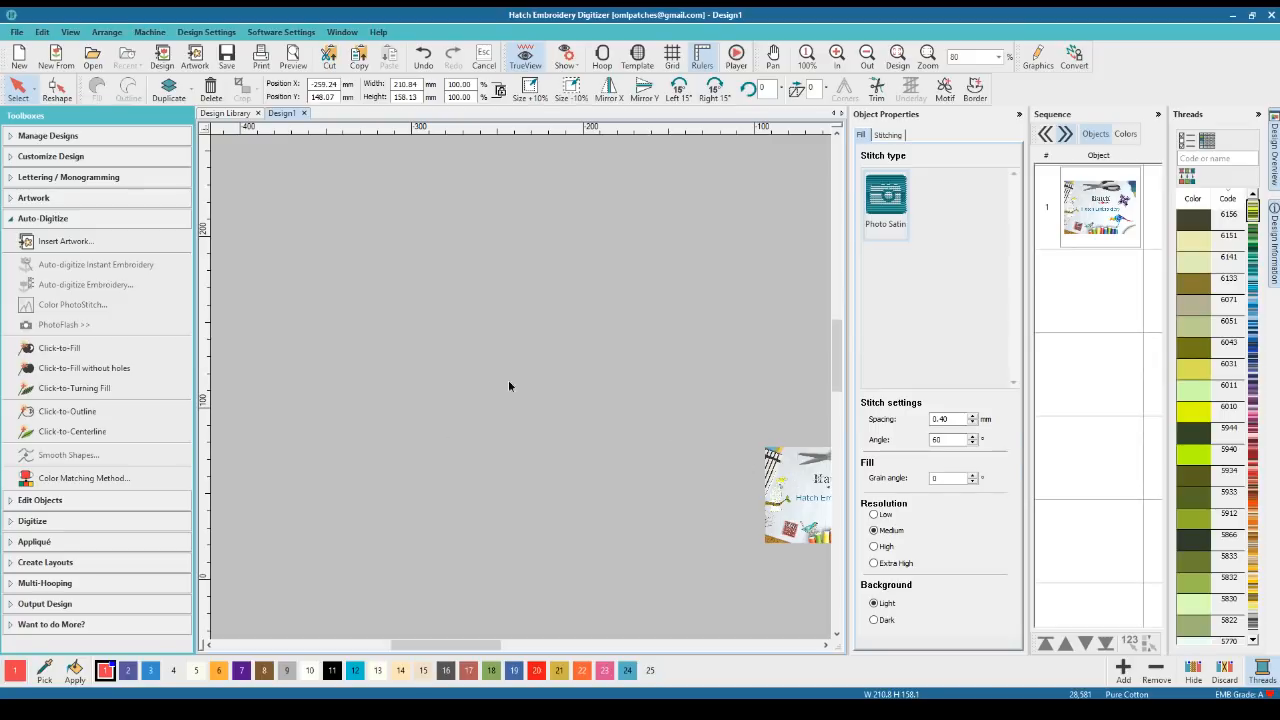
pyautogui.moveTo(789, 471); pyautogui.dragTo(480, 353)
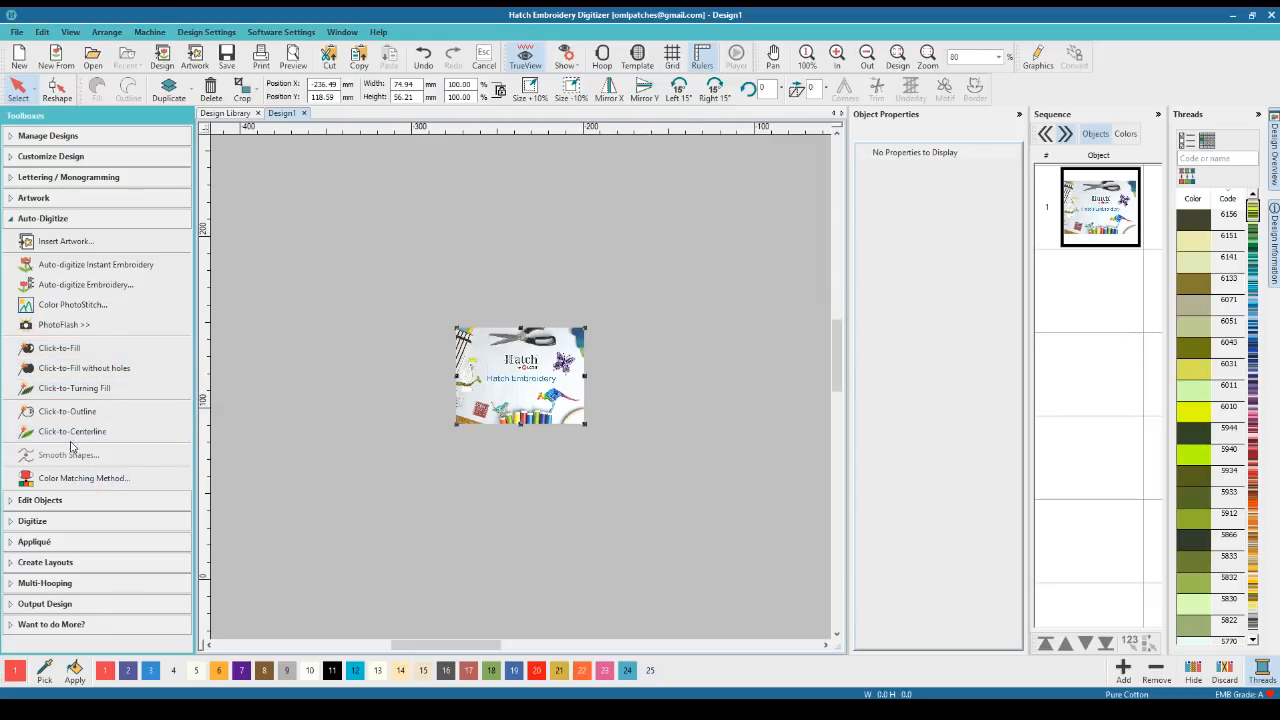
# Digitize a Tatami-filled rectangle about 70 mm by 56 mm above and to the left of the source picture
pyautogui.click(55, 219)
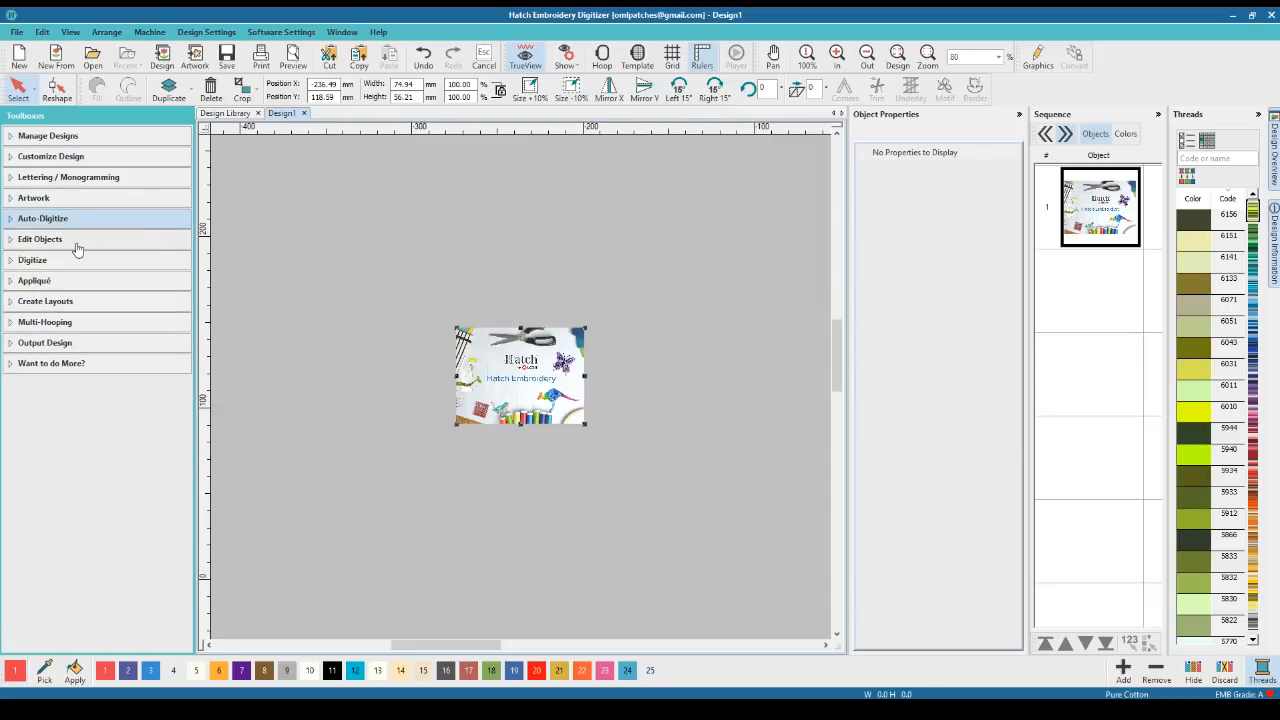
pyautogui.click(57, 260)
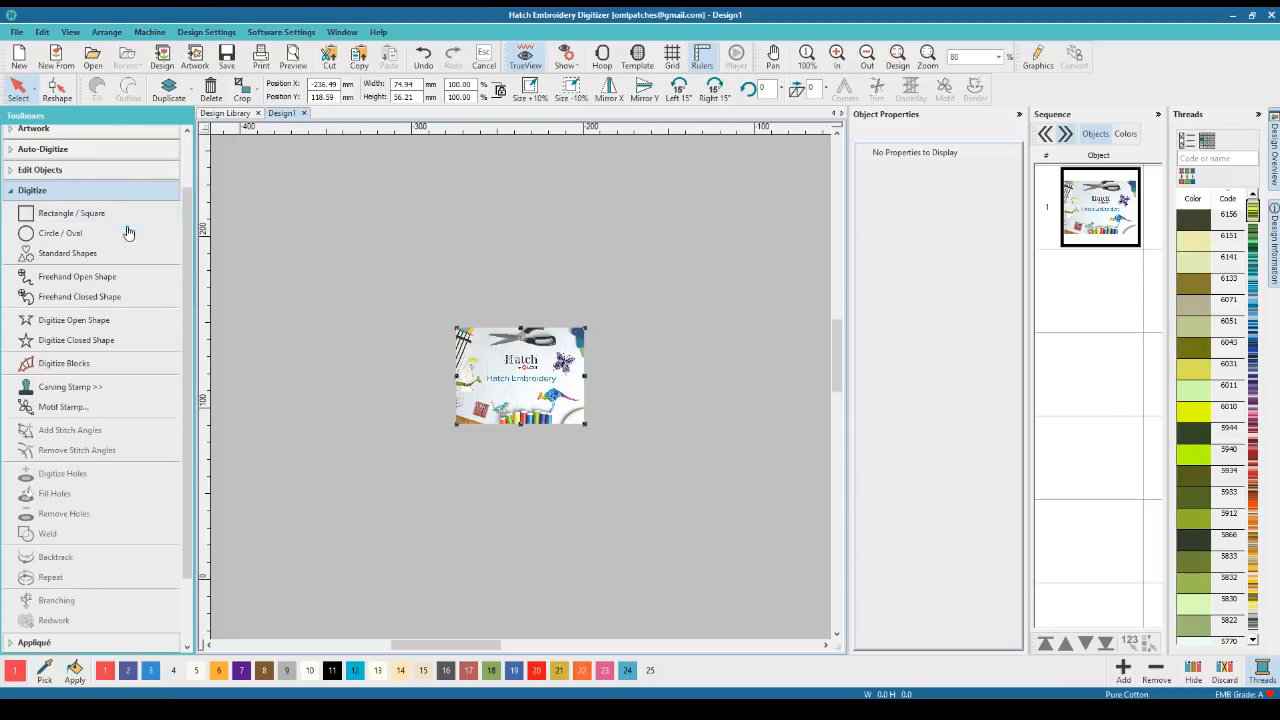
pyautogui.click(92, 214)
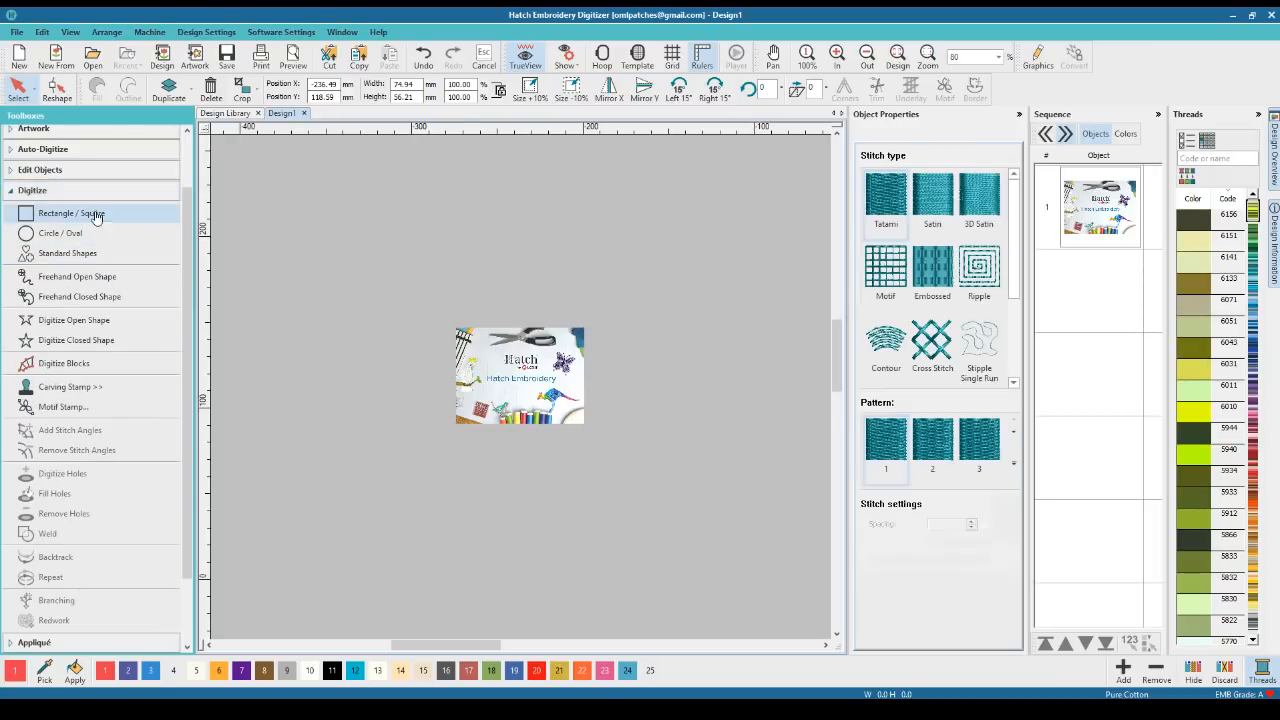
pyautogui.click(323, 224)
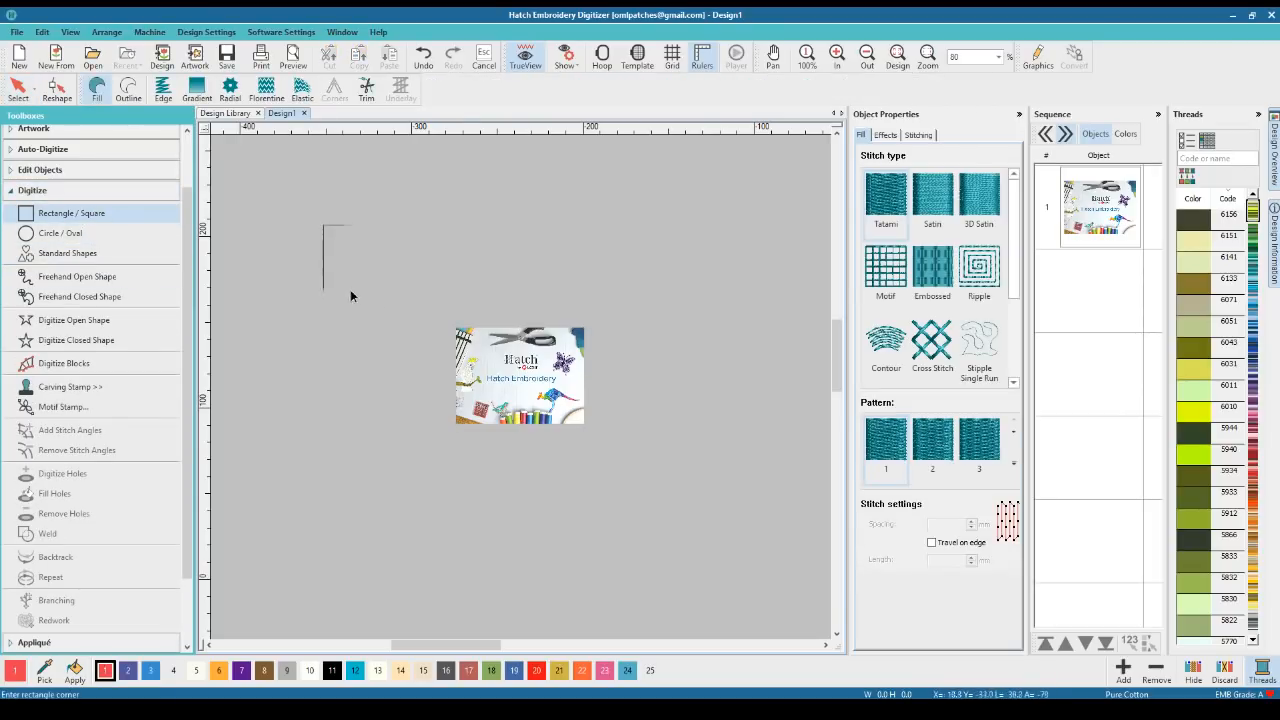
pyautogui.click(443, 321)
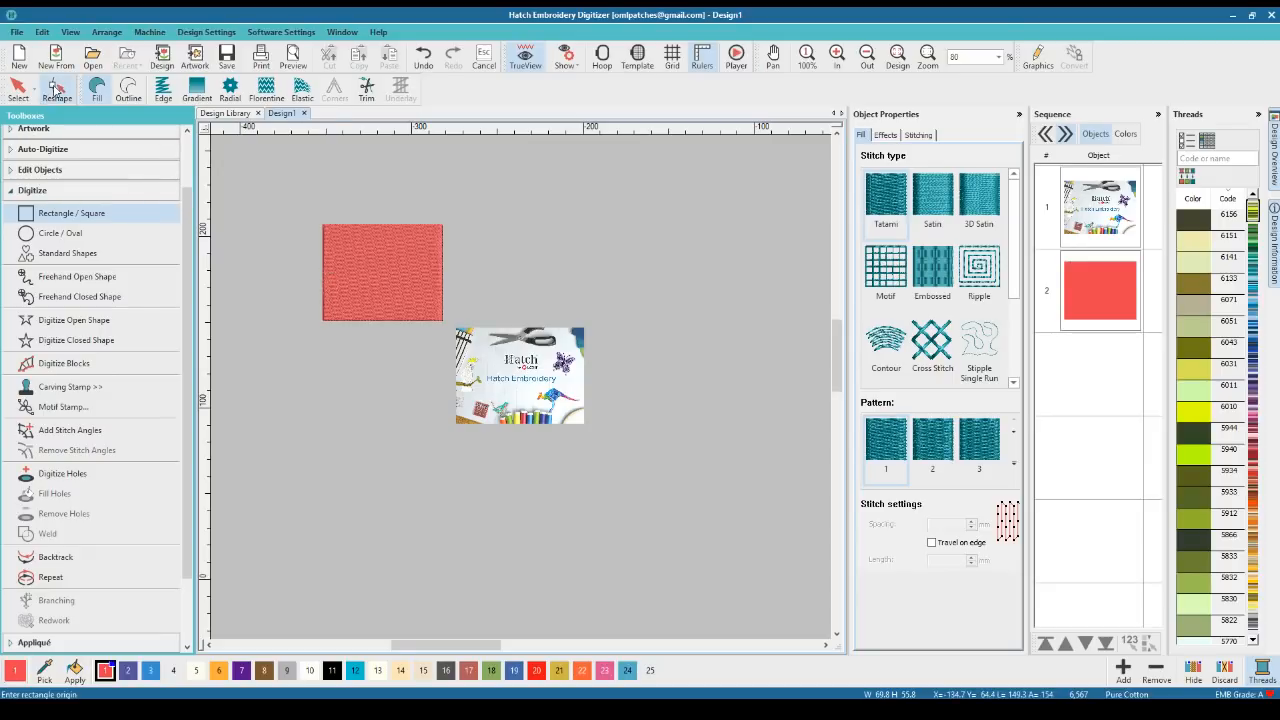
# Reshape the rectangle by adding three points along its top edge, two on each side and one on the bottom edge
pyautogui.click(57, 88)
pyautogui.scroll(3, 372, 280)
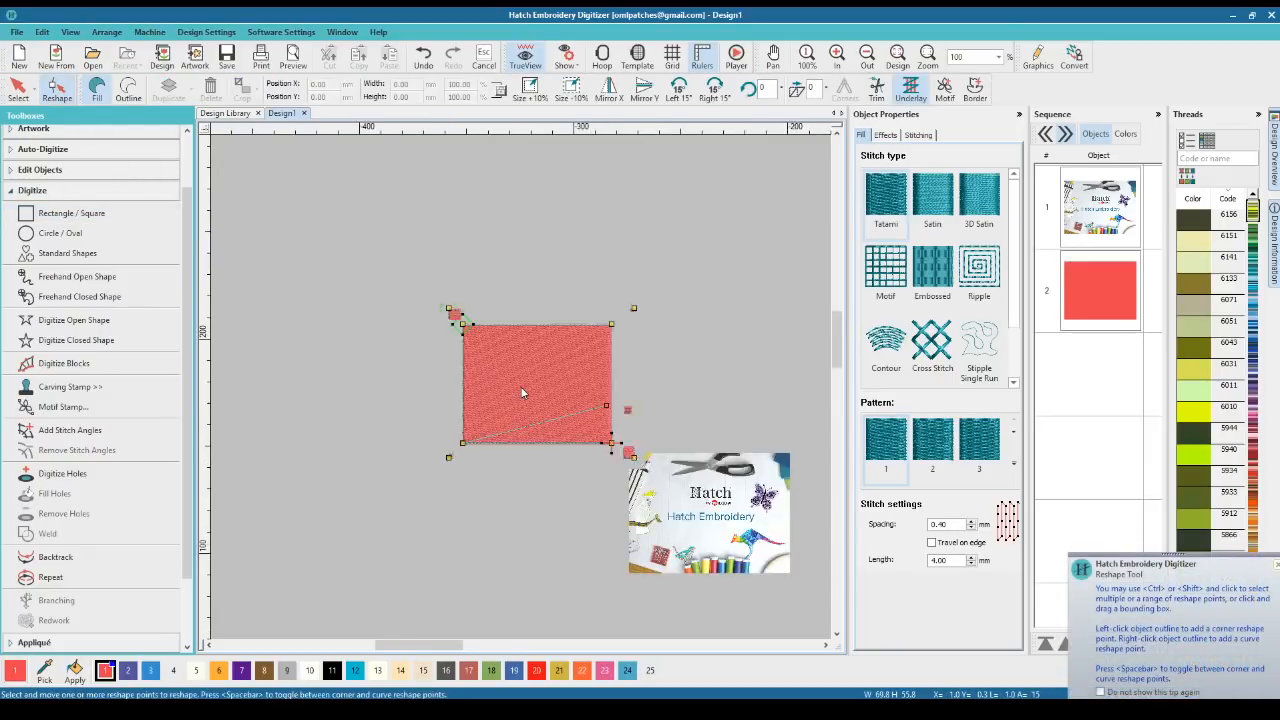
pyautogui.scroll(5, 521, 392)
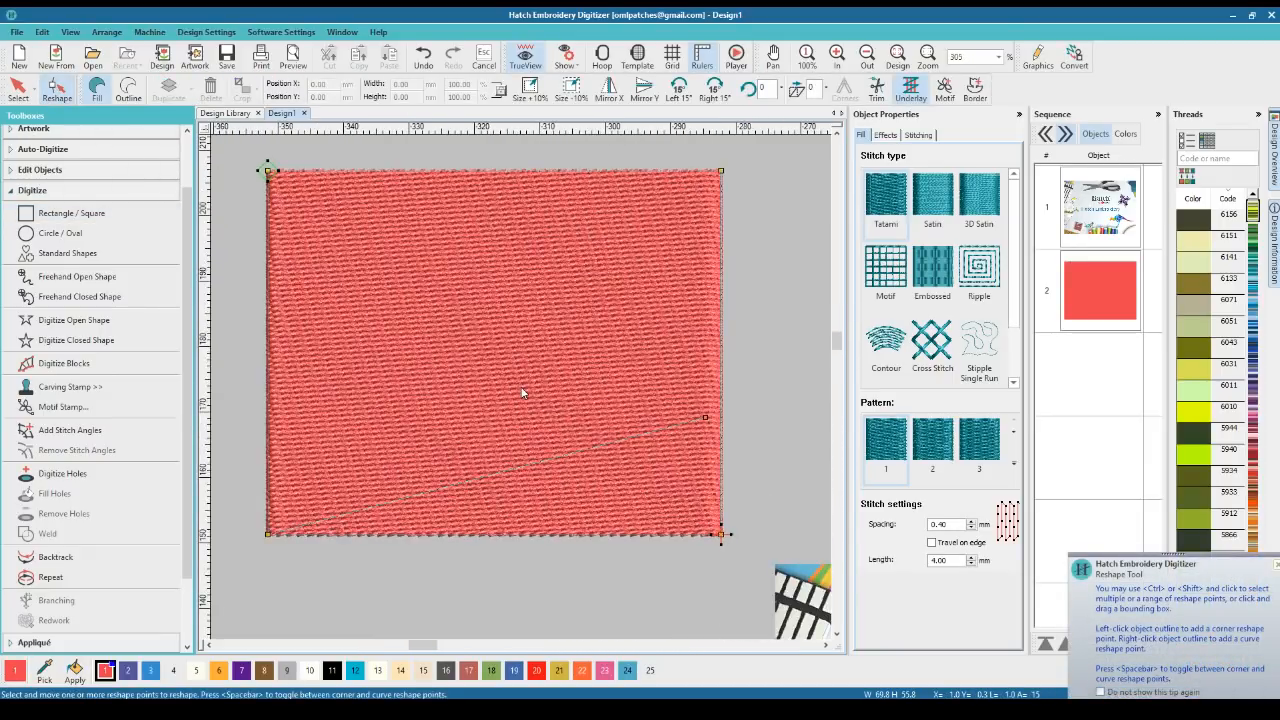
pyautogui.scroll(-4, 521, 392)
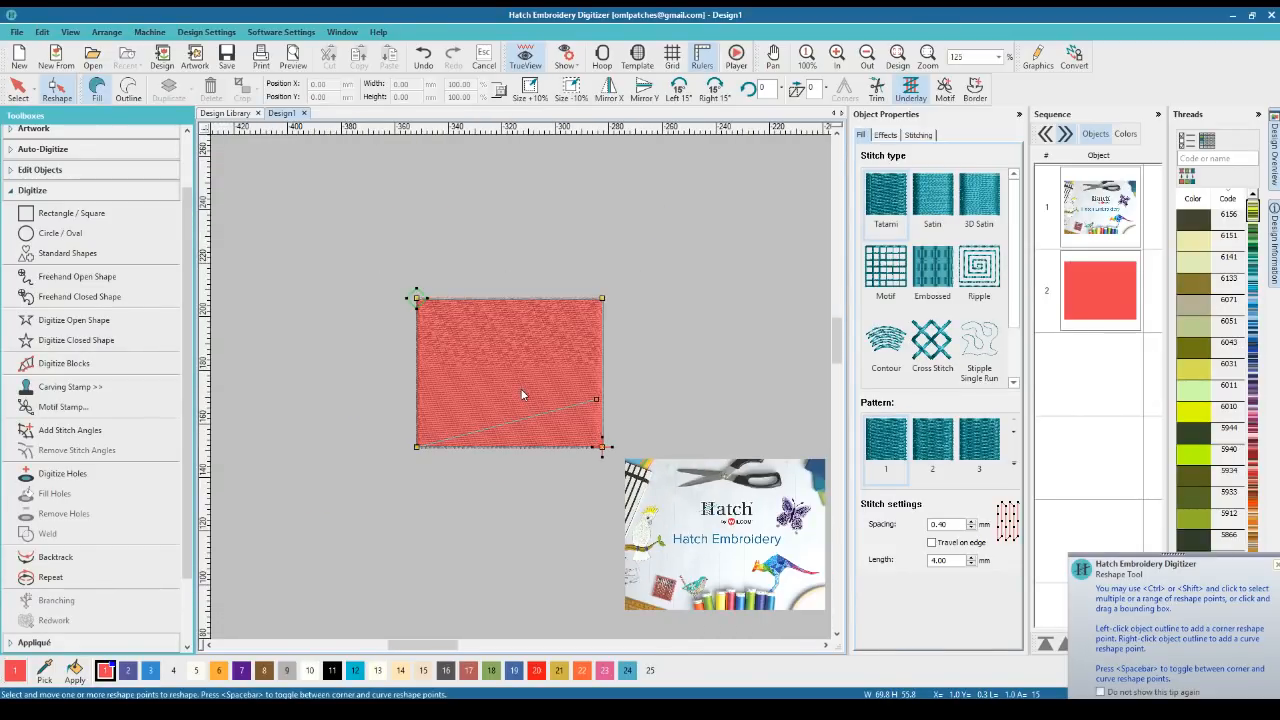
pyautogui.scroll(2, 521, 392)
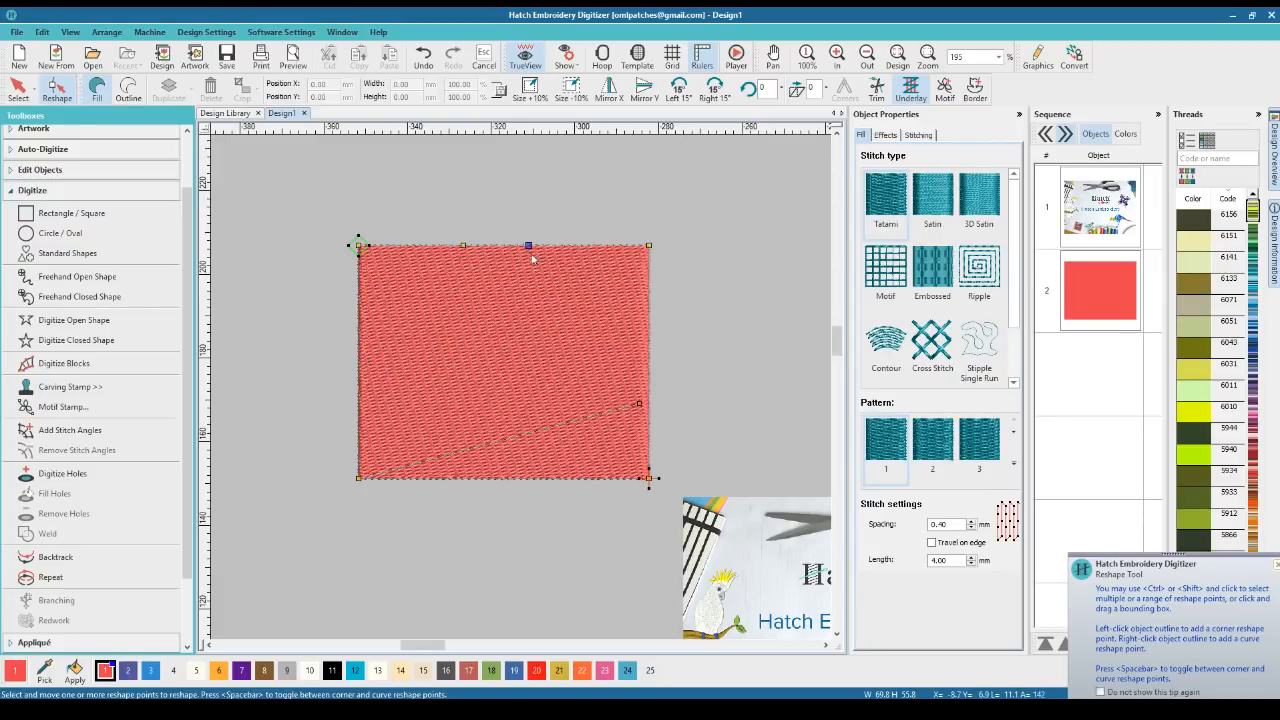
pyautogui.click(571, 244)
pyautogui.click(358, 326)
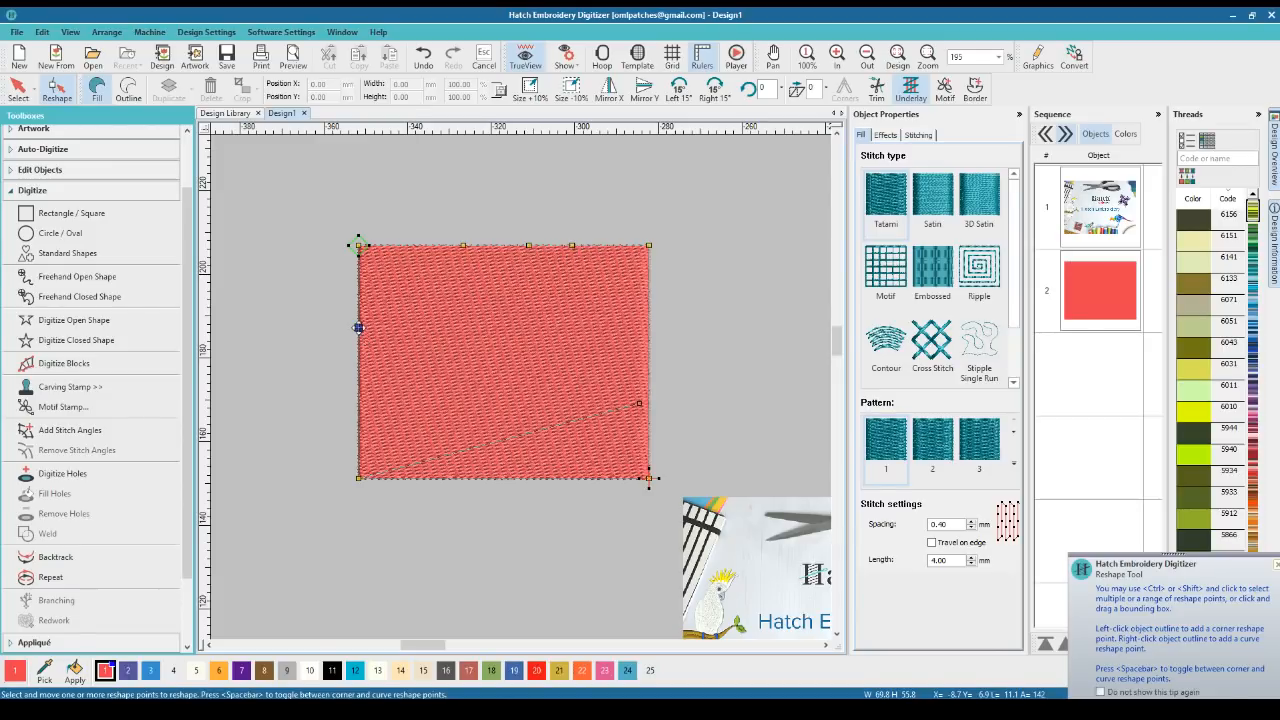
pyautogui.click(358, 379)
pyautogui.click(649, 376)
pyautogui.click(649, 316)
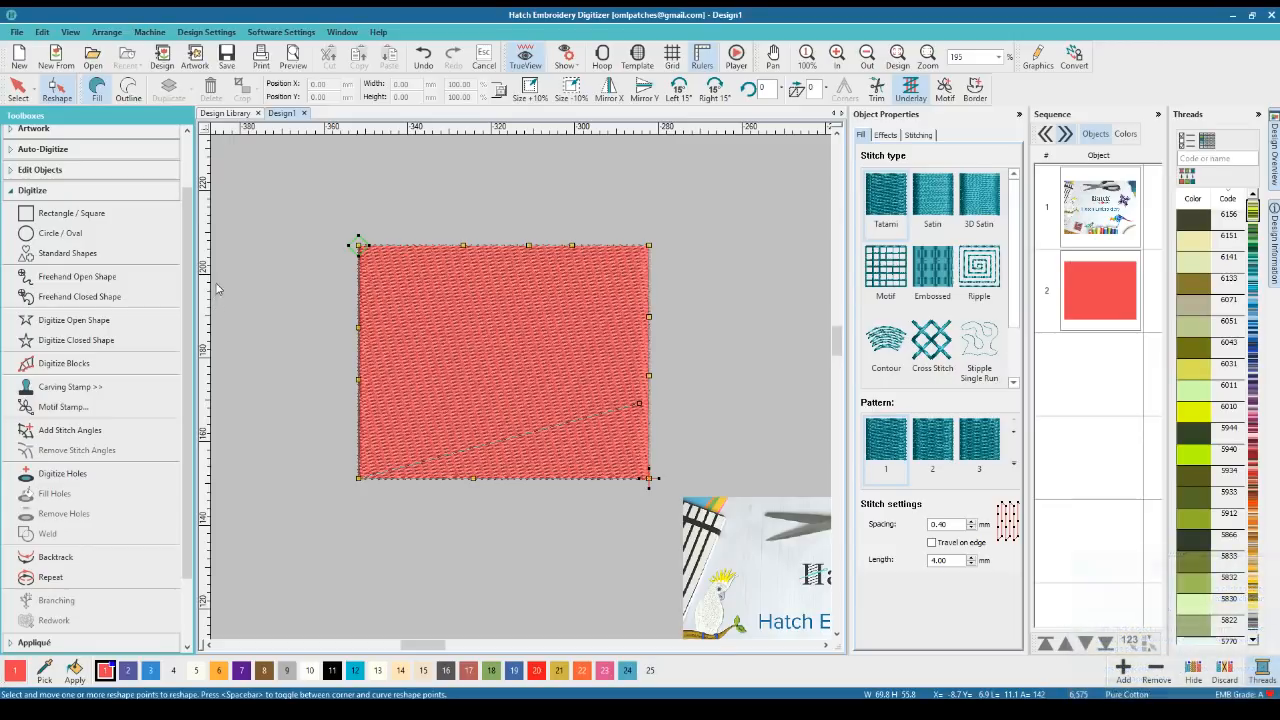
# Convert the filled rectangle to a Single Run outline
pyautogui.click(60, 190)
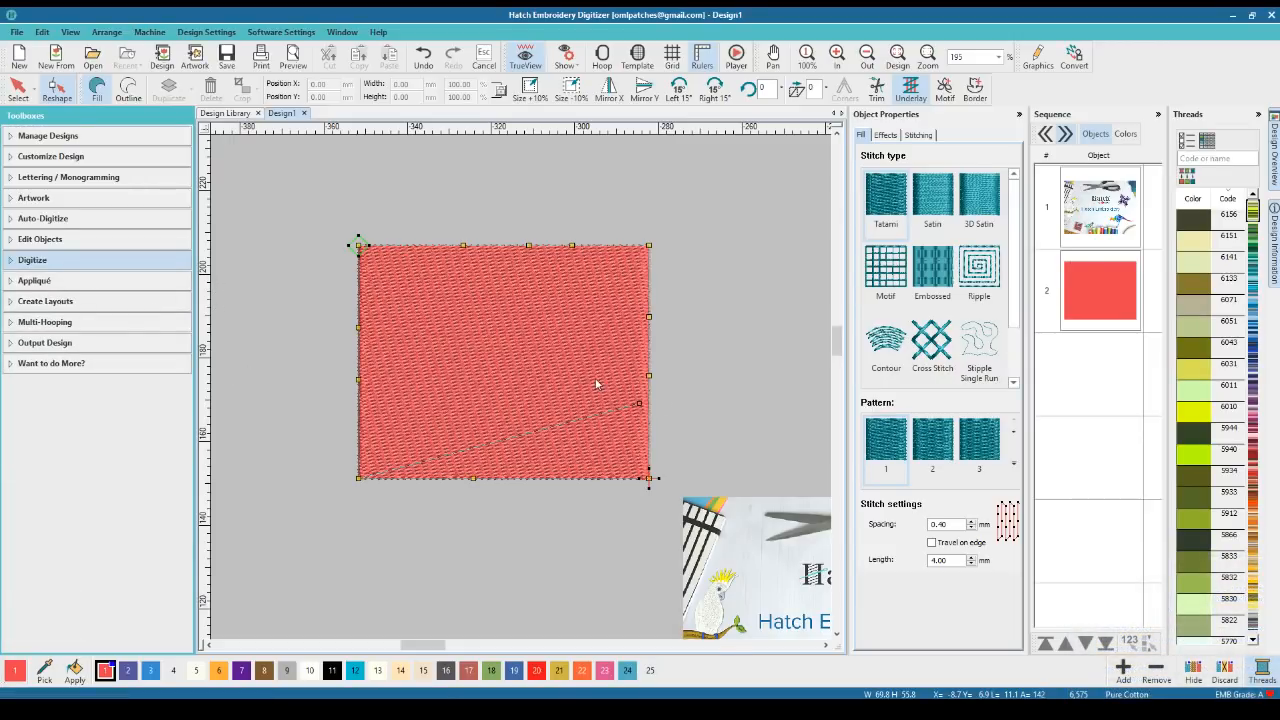
pyautogui.click(128, 90)
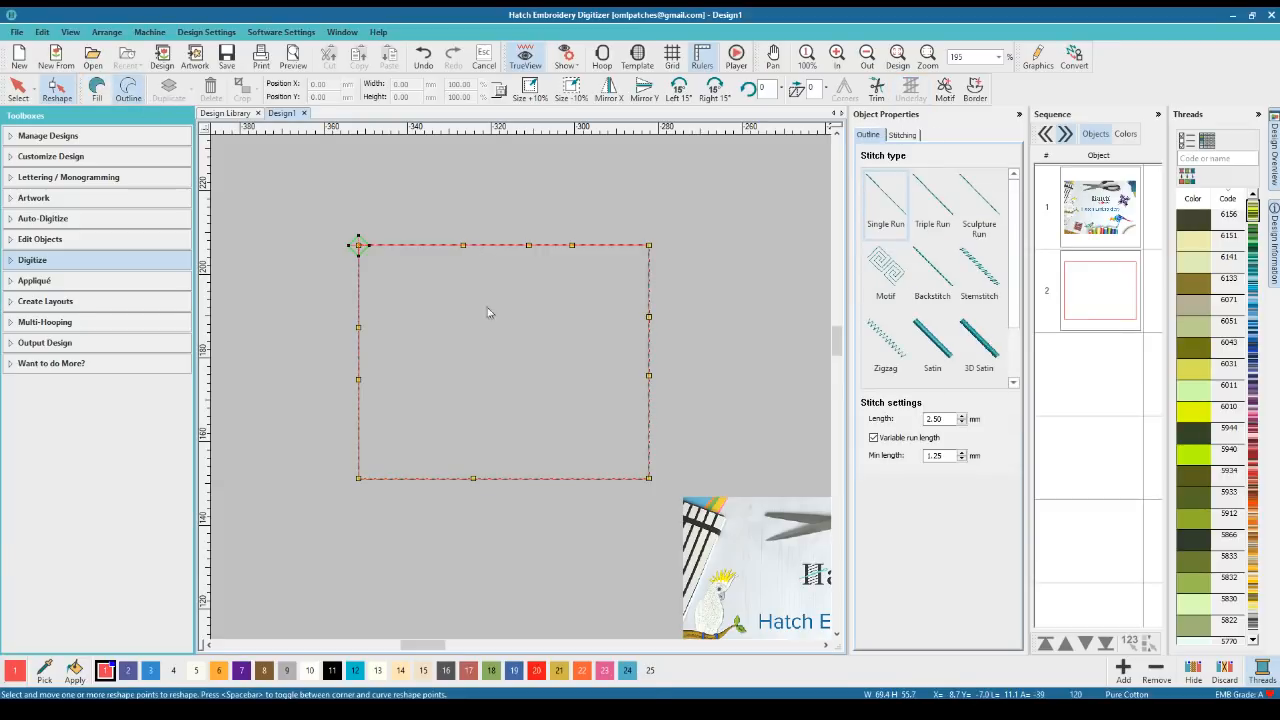
# Show the Edit Objects tools, leave reshaping and convert the rectangle back to a Tatami fill
pyautogui.click(70, 240)
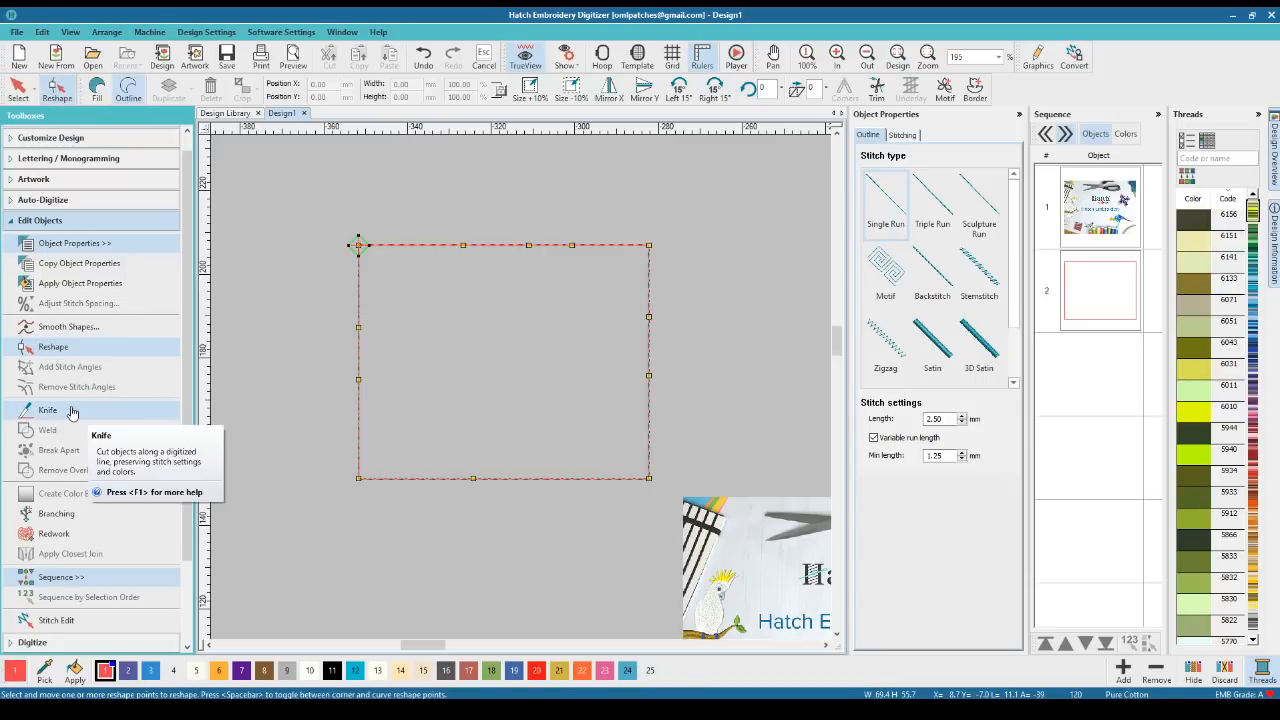
pyautogui.scroll(-1, 71, 410)
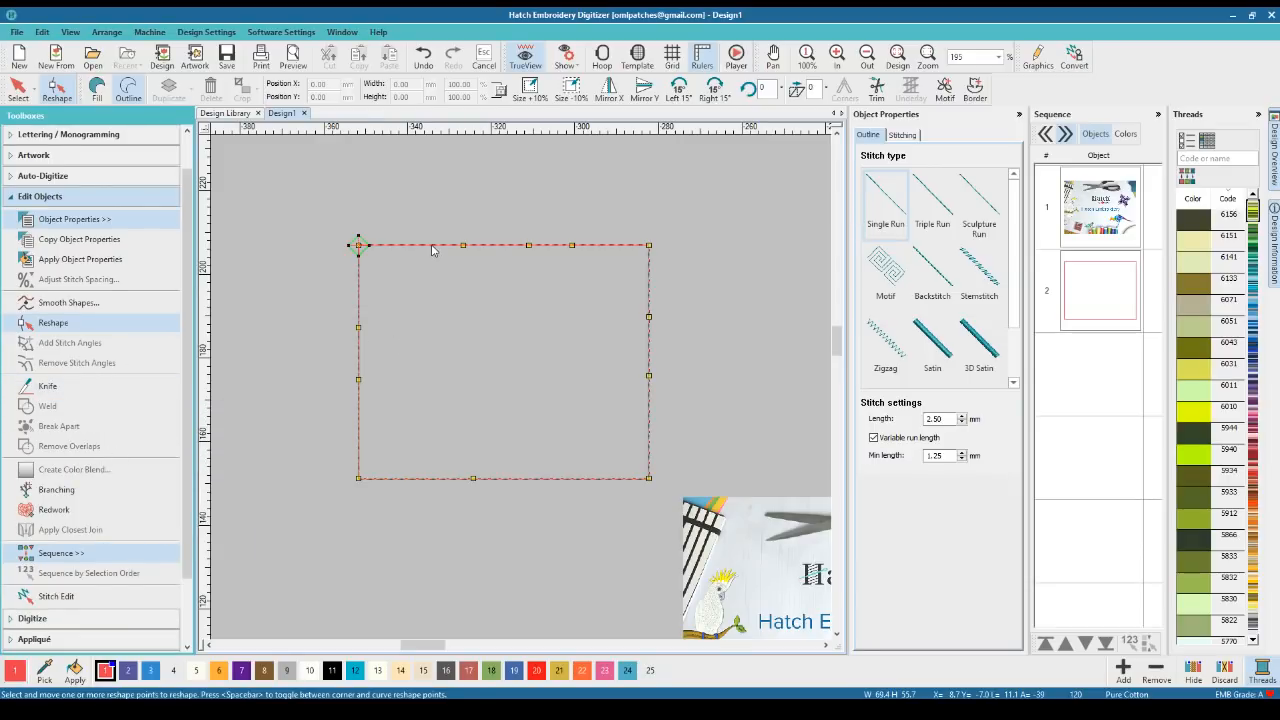
pyautogui.press('Escape')
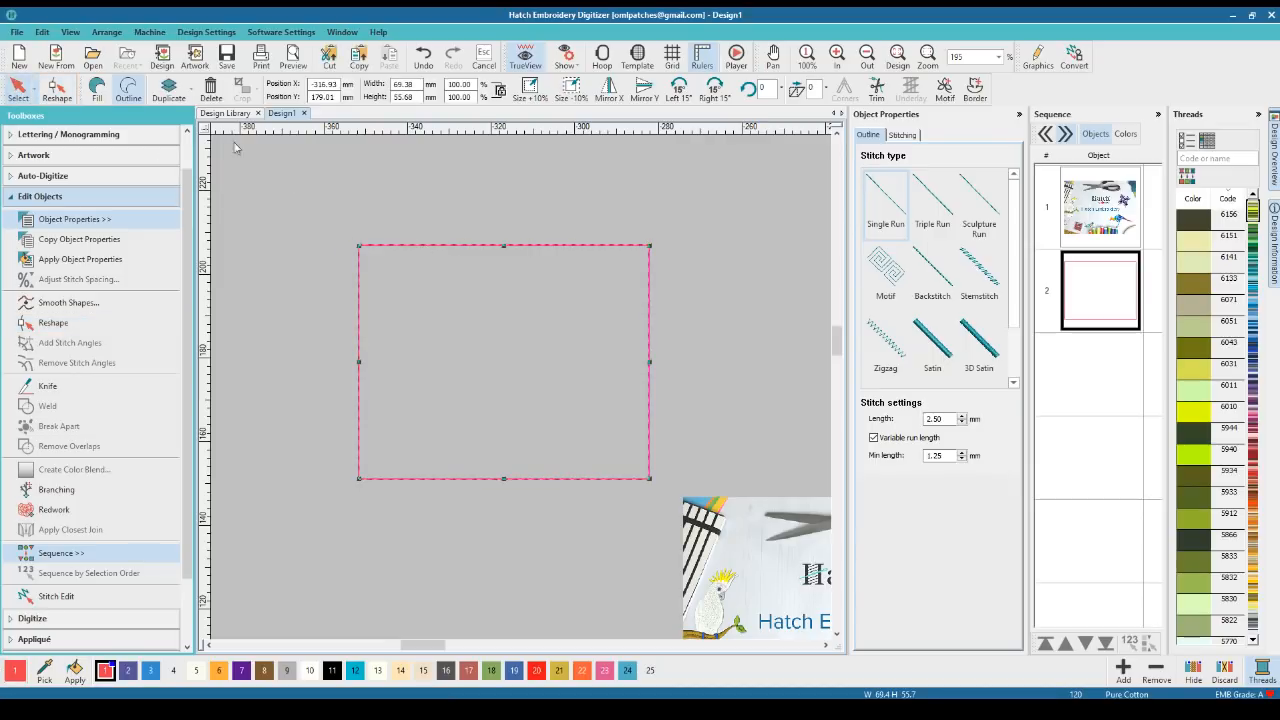
pyautogui.click(96, 88)
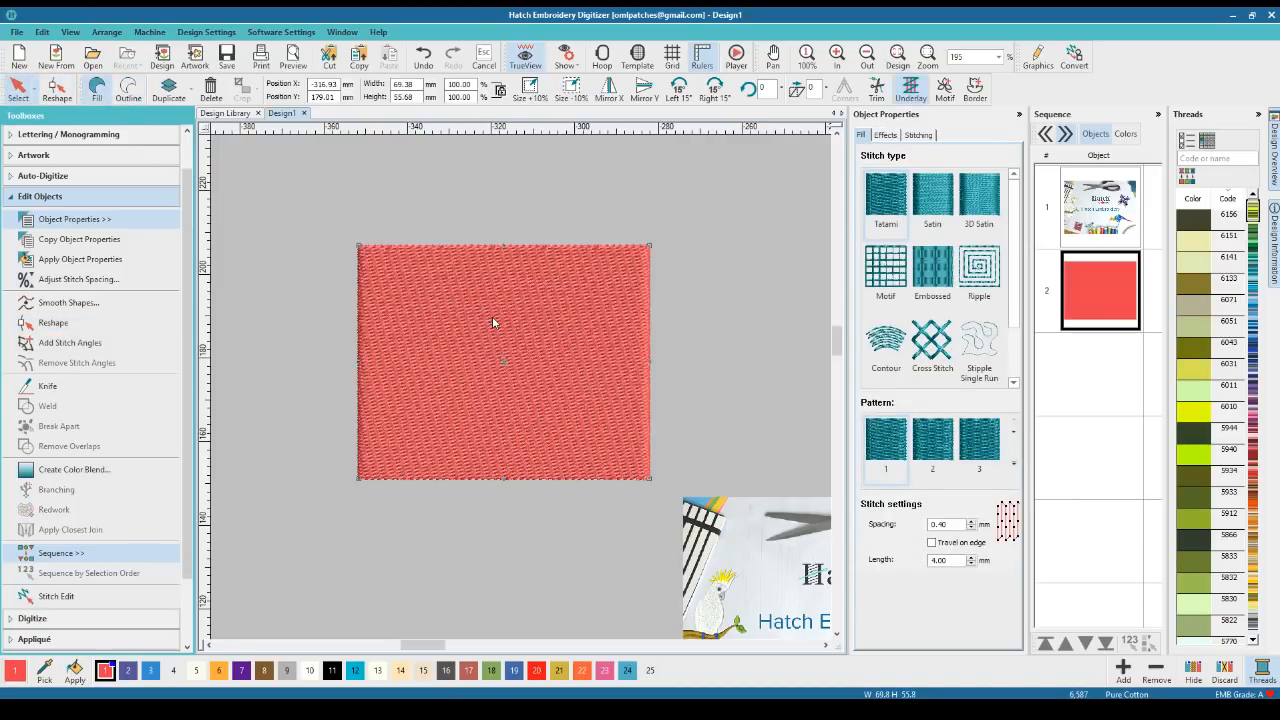
# Duplicate the rectangle, recolor the copy with blue color 12 and overlap it on the original at about X -284 mm, Y 192 mm
pyautogui.moveTo(492, 322); pyautogui.dragTo(669, 275)
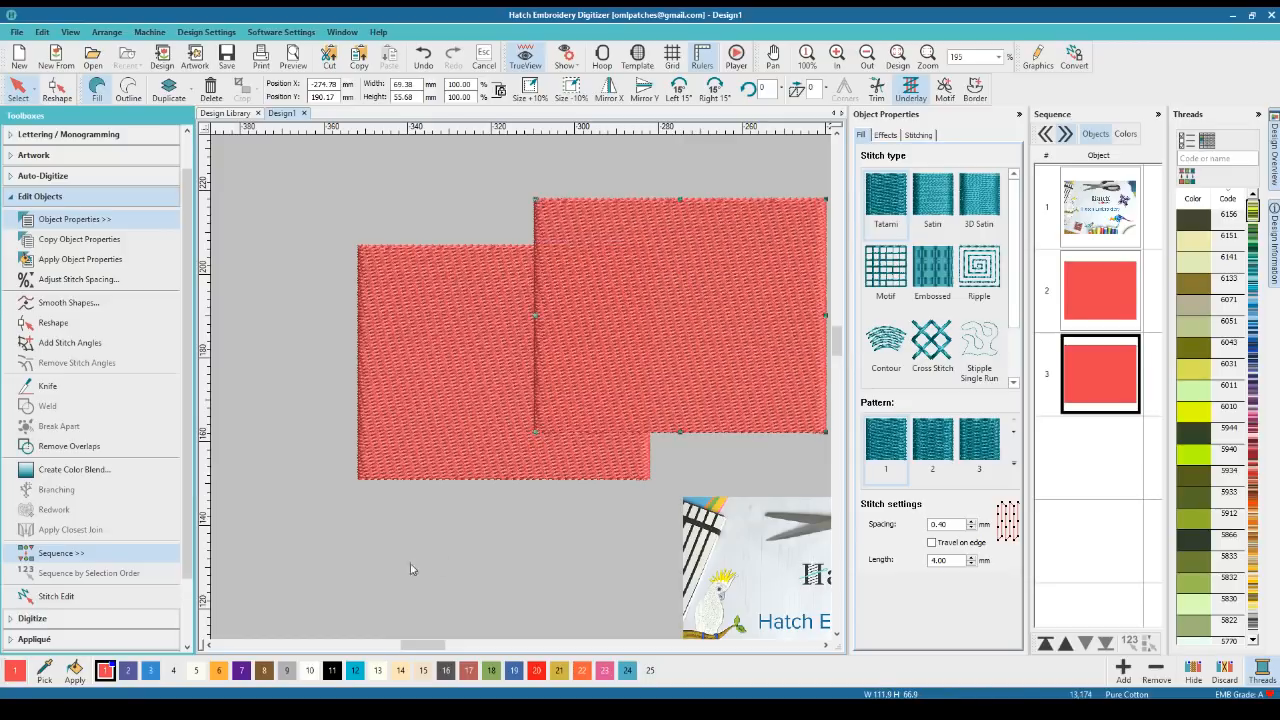
pyautogui.click(355, 670)
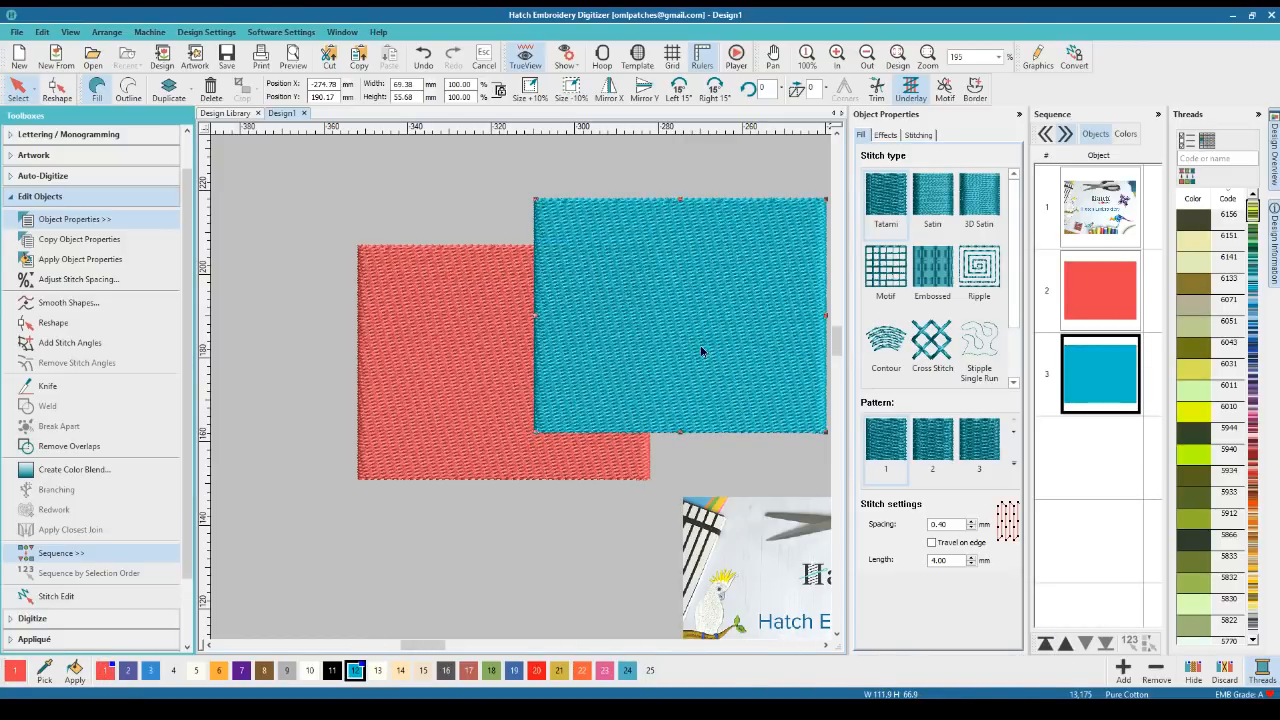
pyautogui.moveTo(701, 351); pyautogui.dragTo(664, 343)
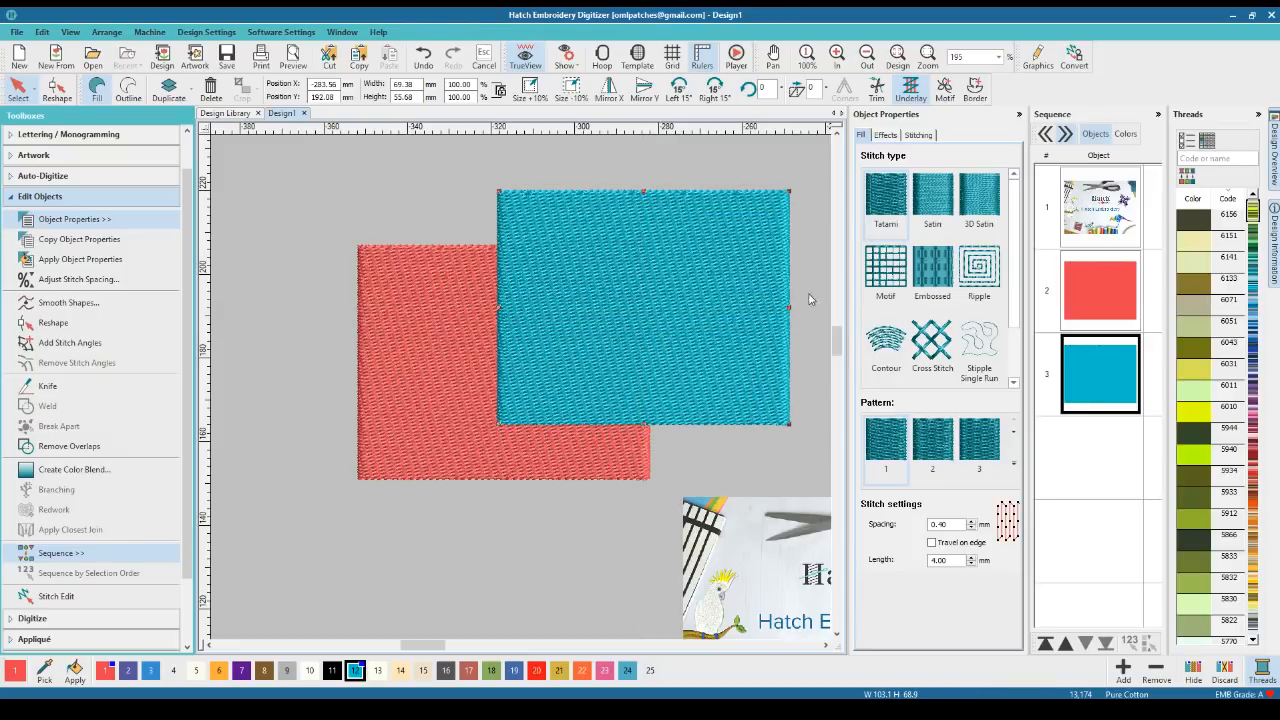
# Narrow the blue rectangle to about 24 mm across the red rectangle's right edge and weld the two into one shape
pyautogui.moveTo(789, 307); pyautogui.dragTo(674, 306)
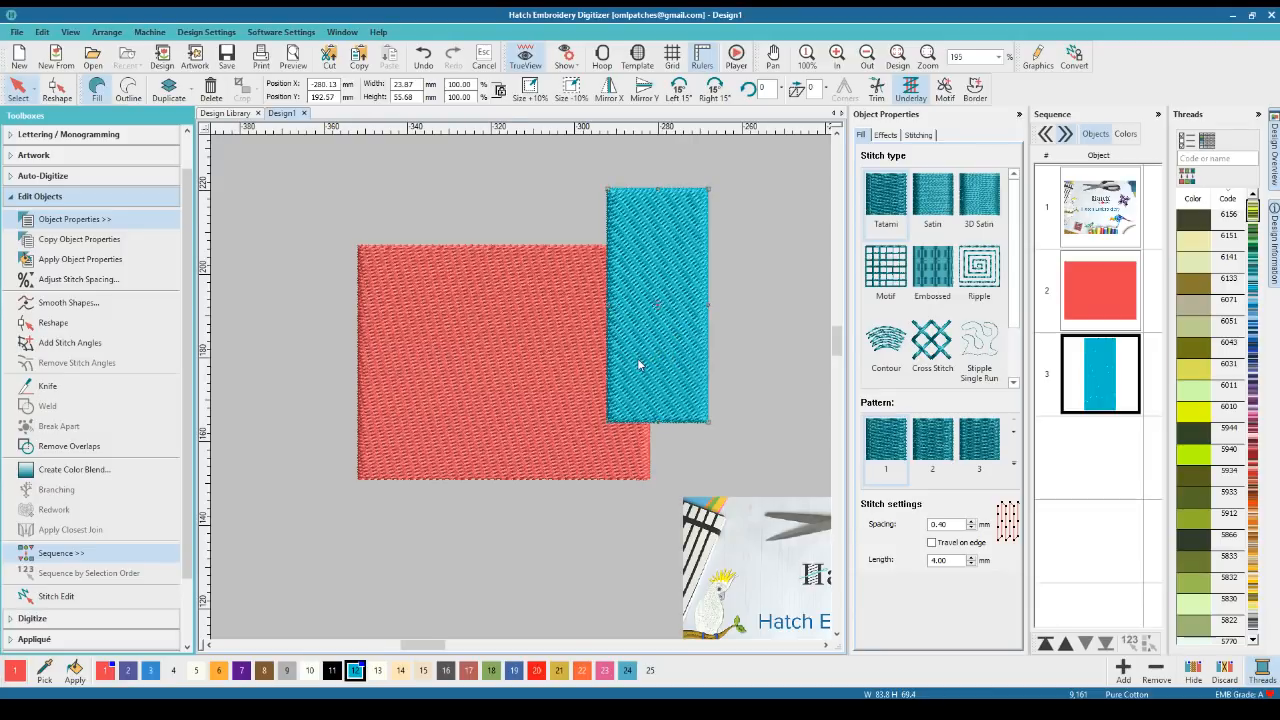
pyautogui.click(537, 401)
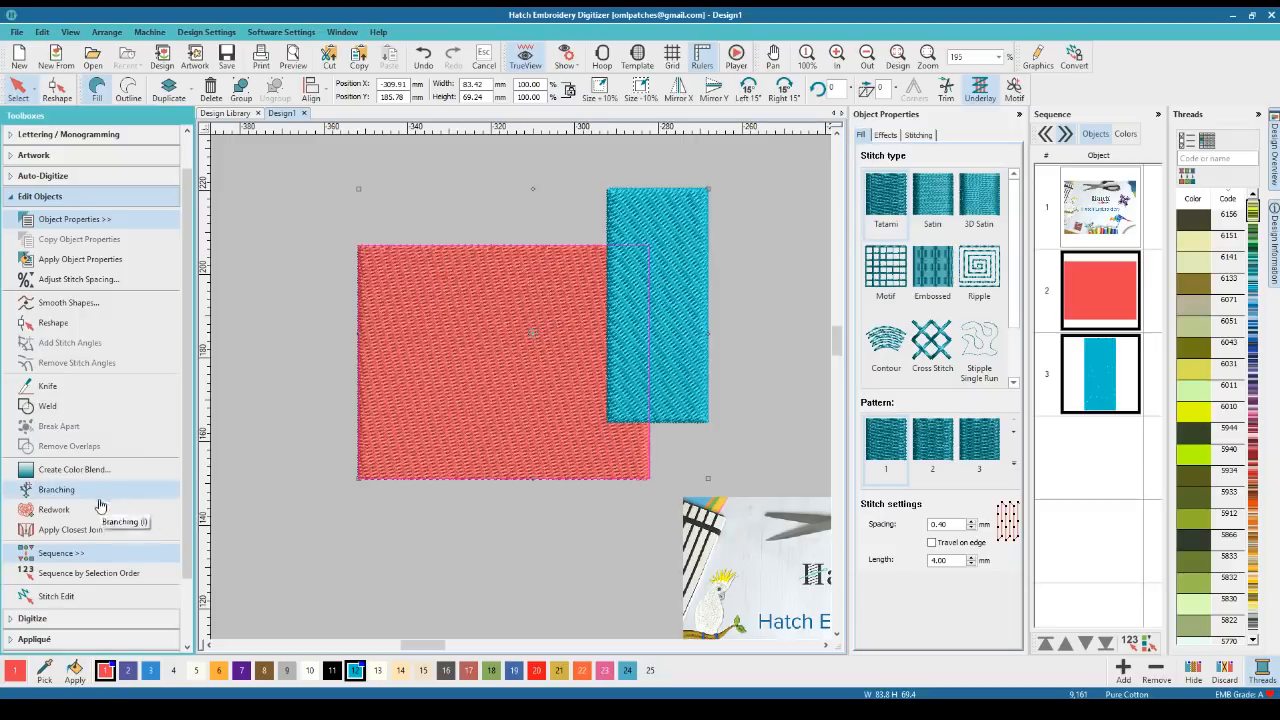
pyautogui.click(48, 406)
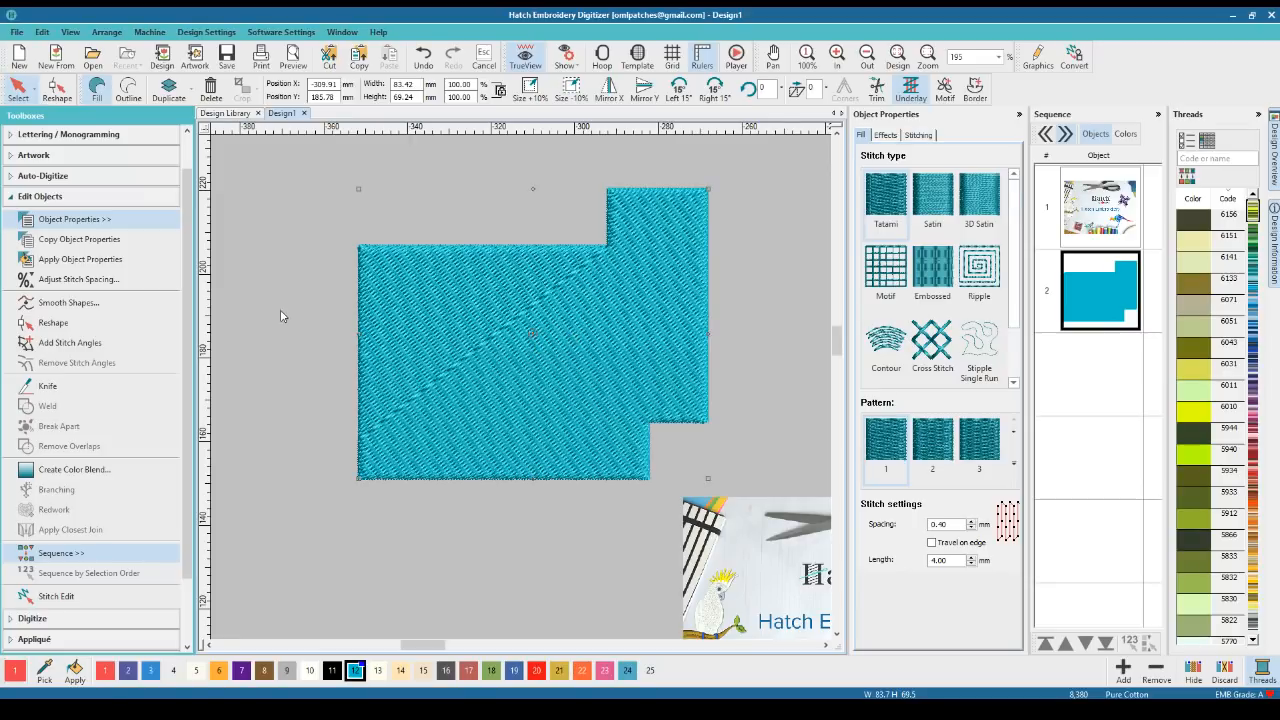
# Try the Blanket fill on the welded shape and replace it with the Motif fill
pyautogui.click(414, 373)
pyautogui.scroll(-1, 1013, 265)
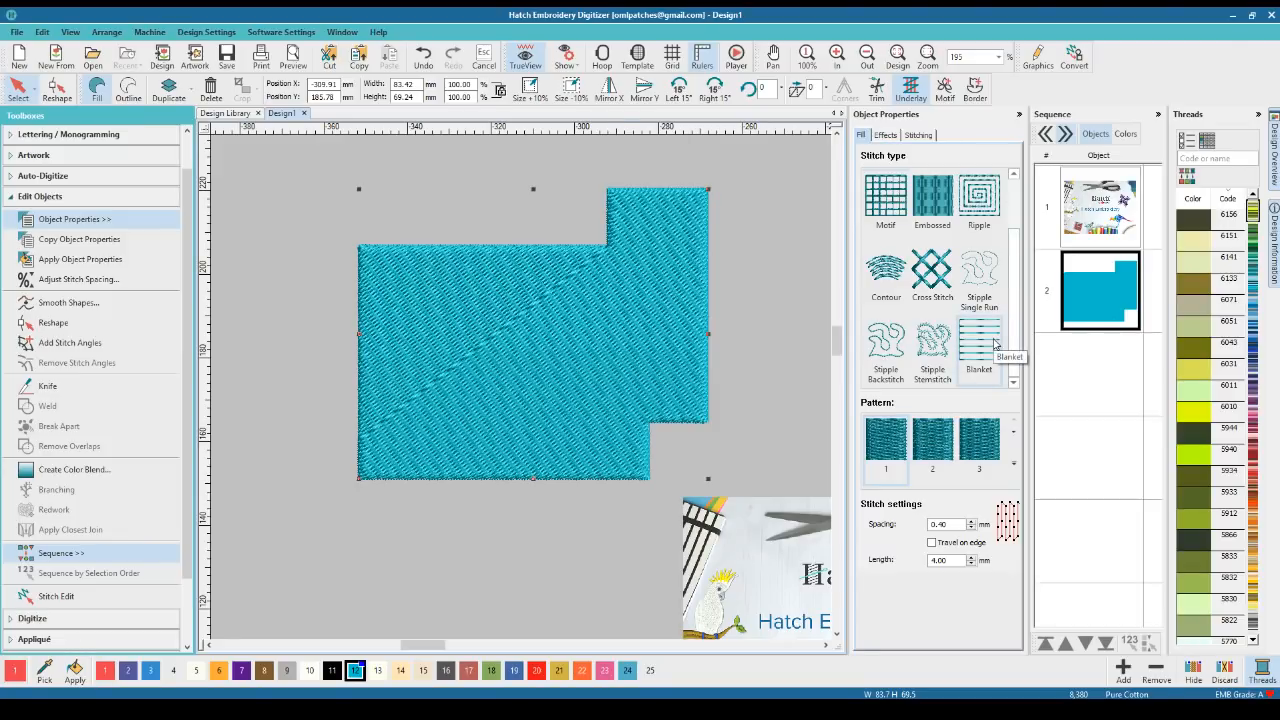
pyautogui.click(993, 345)
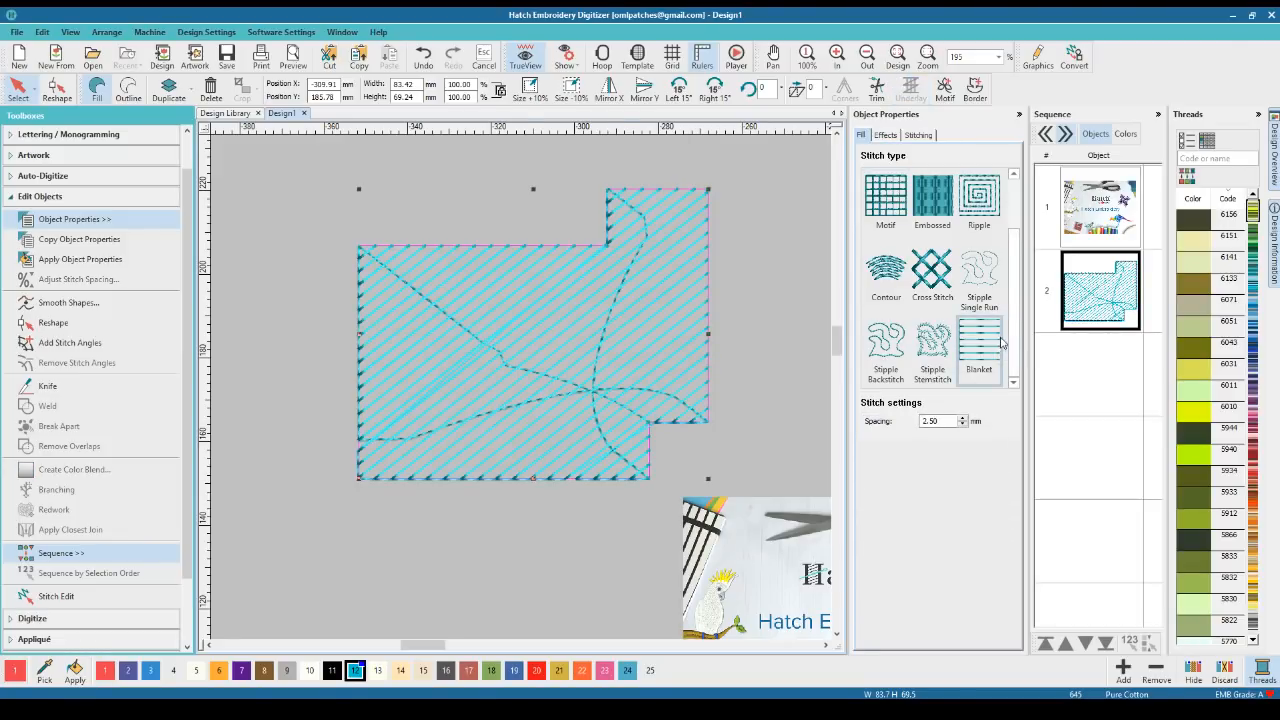
pyautogui.scroll(1, 1017, 310)
pyautogui.scroll(1, 1019, 296)
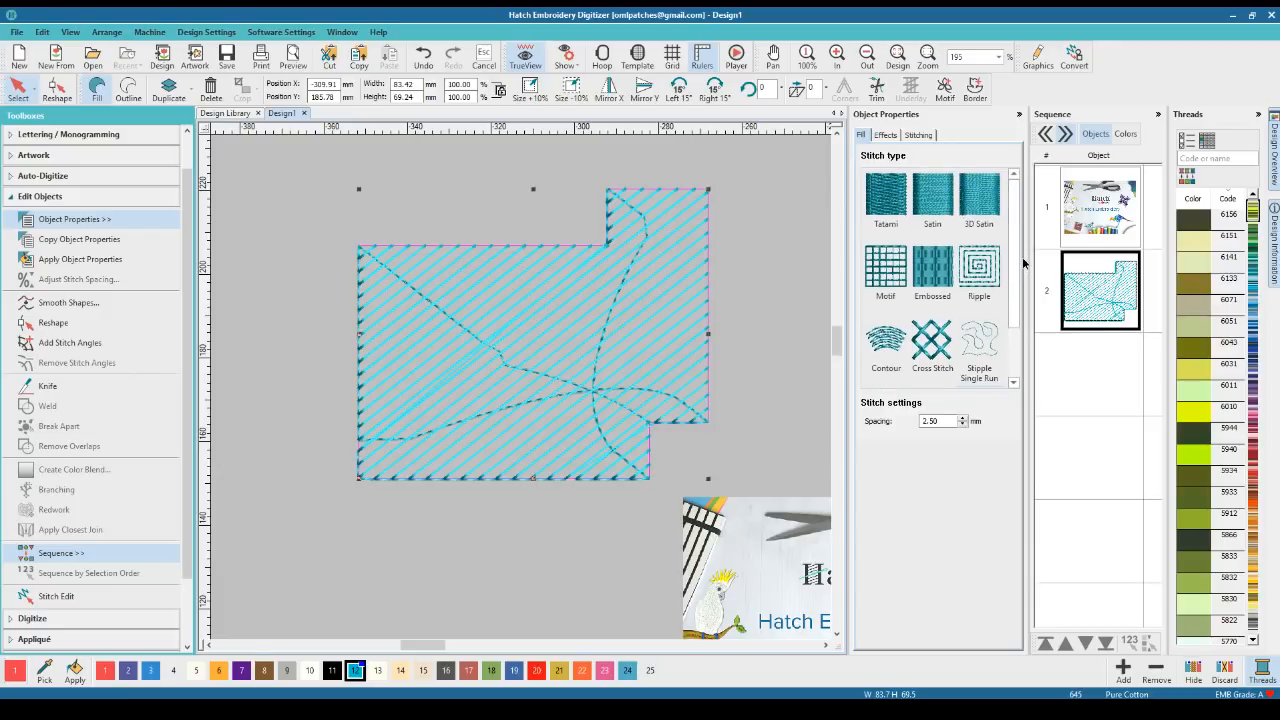
pyautogui.click(868, 277)
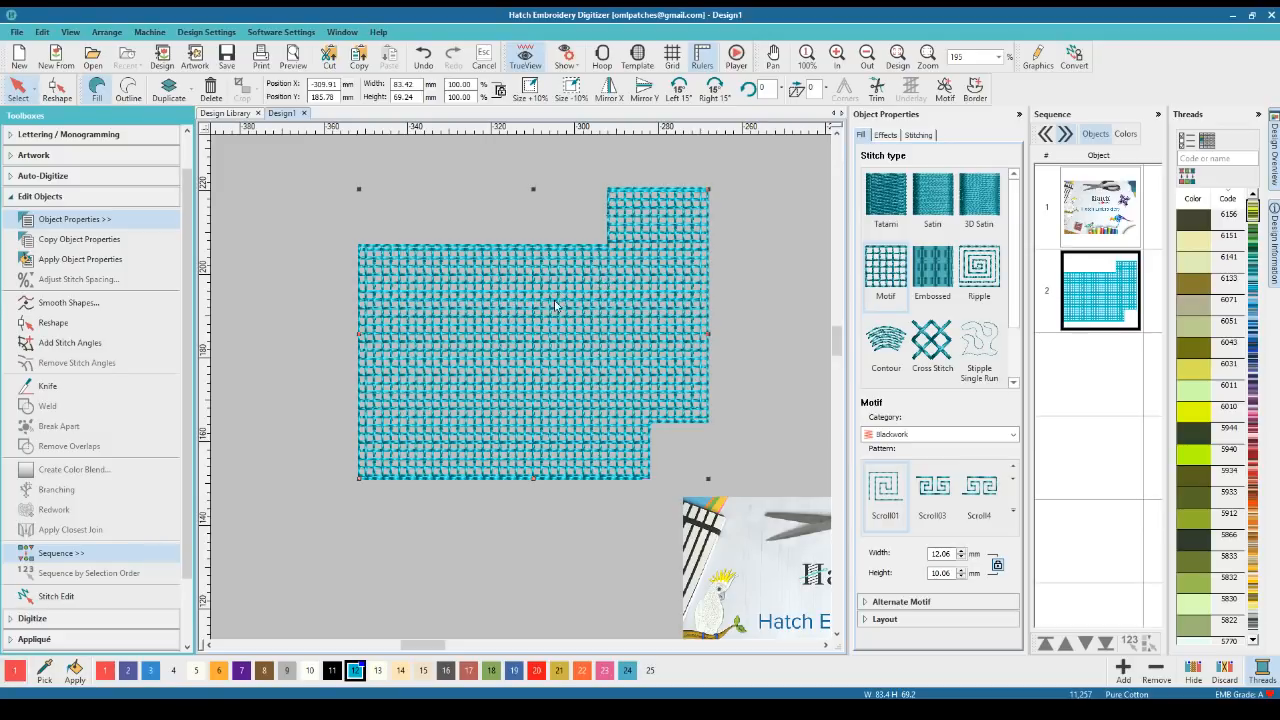
# Shift the motif-filled shape to about X -316 mm, Y 188 mm and delete it
pyautogui.click(621, 272)
pyautogui.moveTo(1012, 276); pyautogui.dragTo(1016, 234)
pyautogui.scroll(-1, 1016, 236)
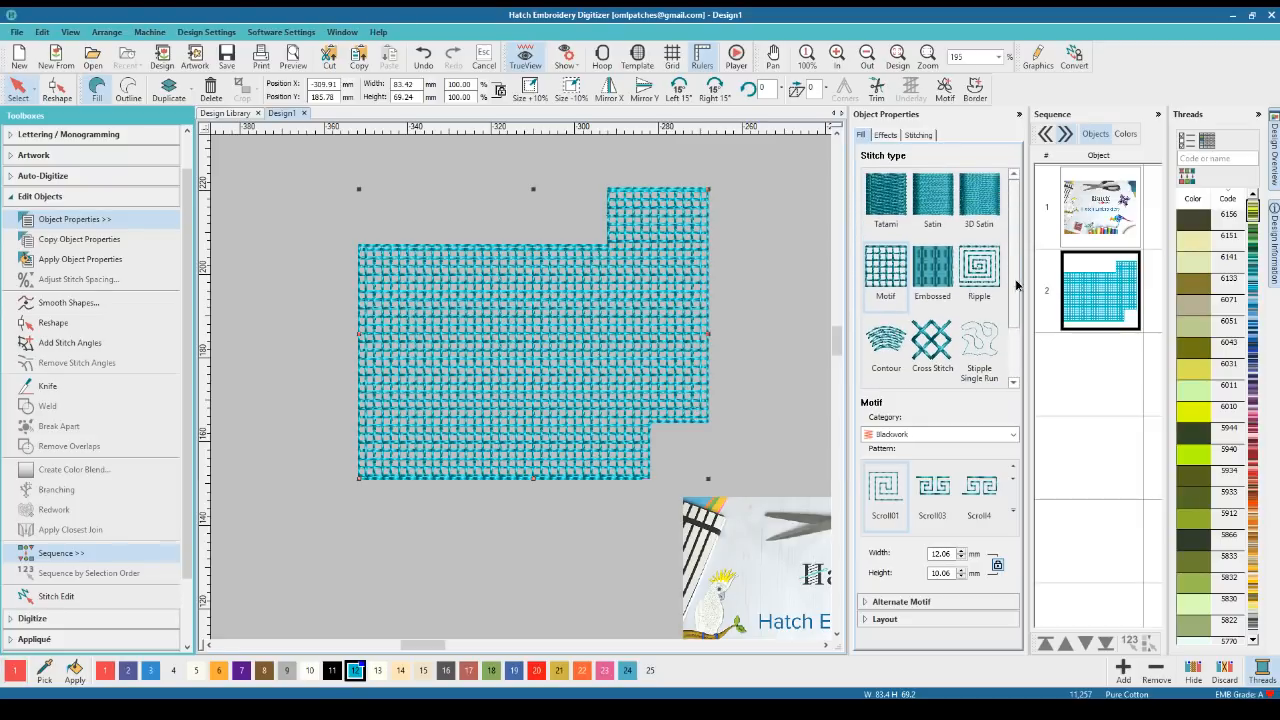
pyautogui.scroll(1, 1017, 265)
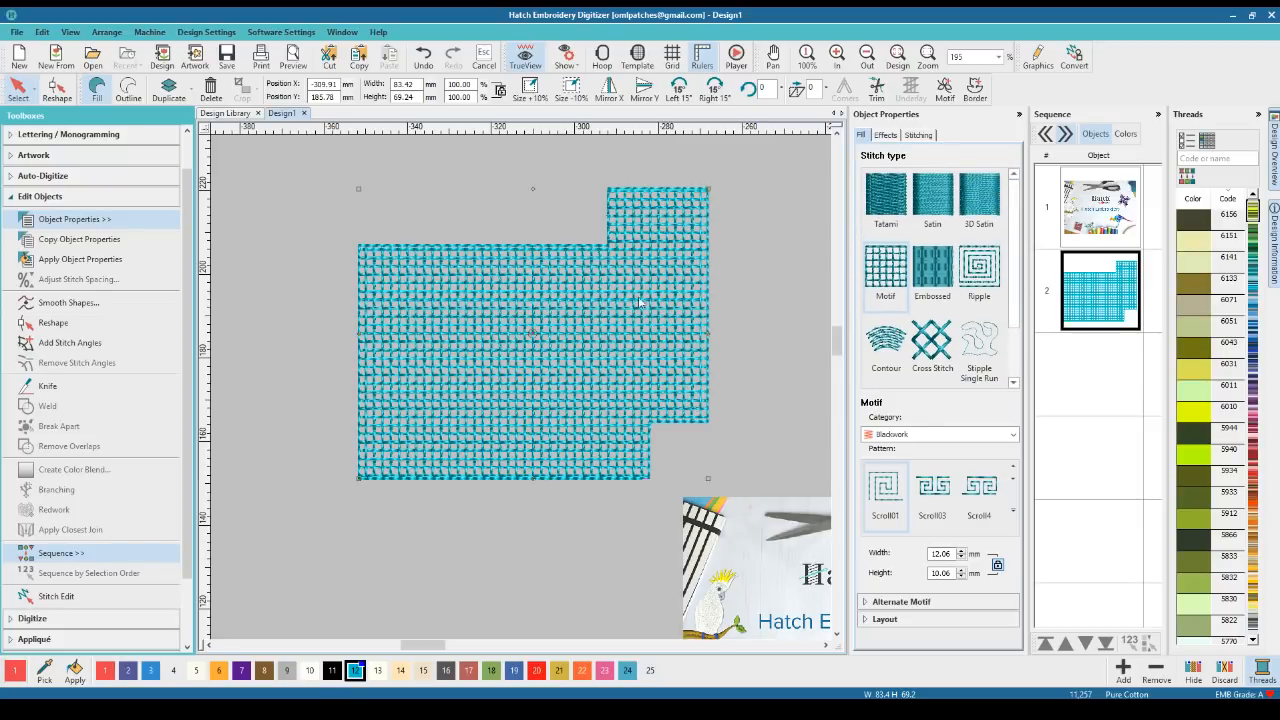
pyautogui.moveTo(624, 304); pyautogui.dragTo(598, 295)
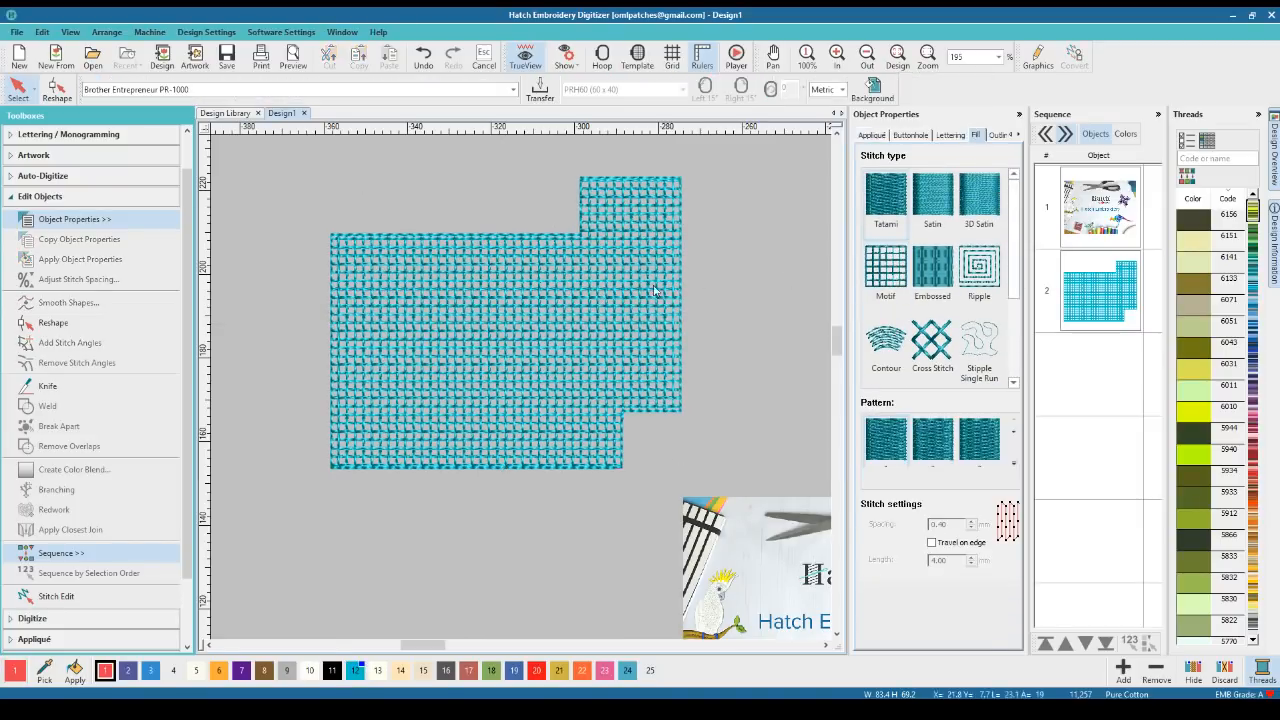
pyautogui.click(726, 273)
pyautogui.click(598, 274)
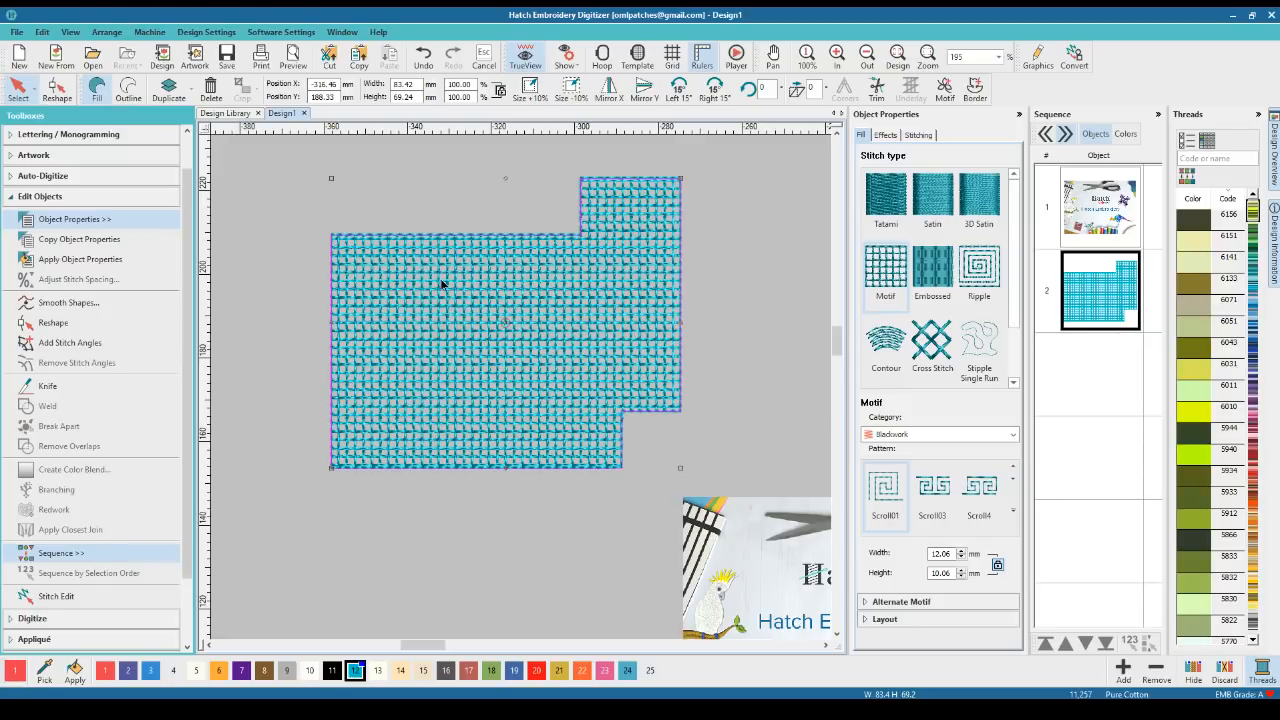
pyautogui.moveTo(442, 281); pyautogui.dragTo(446, 286)
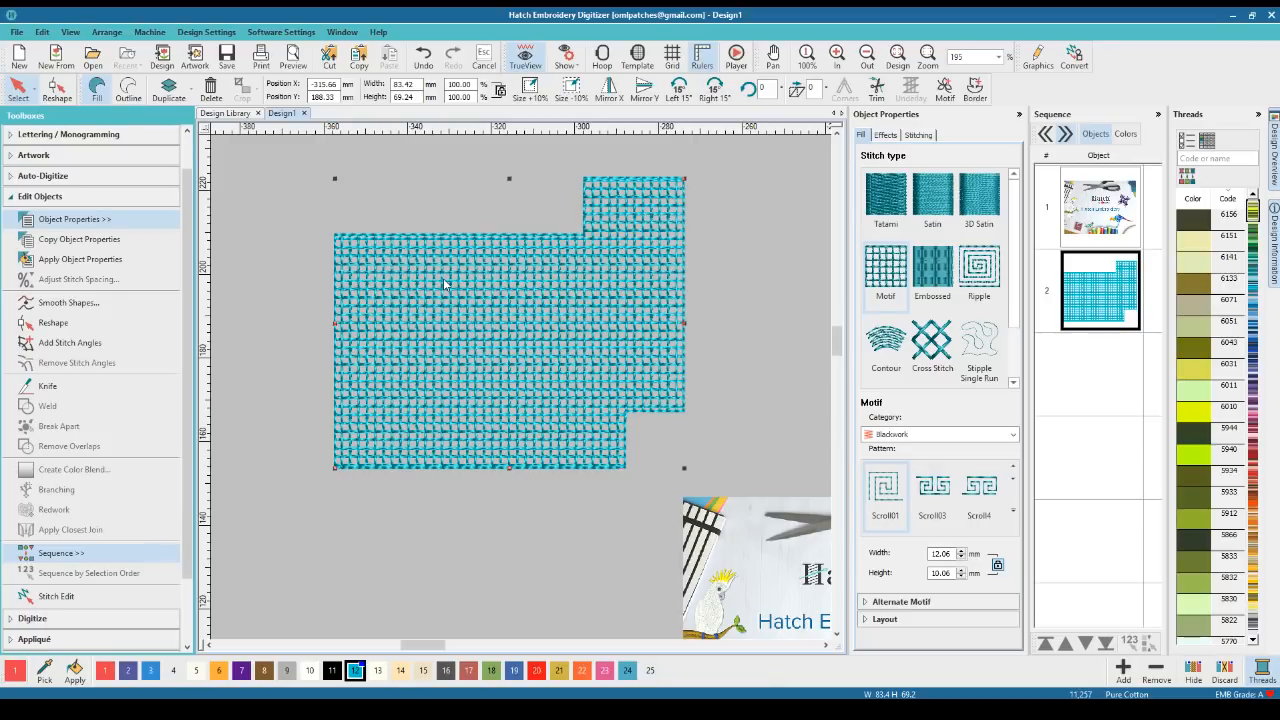
pyautogui.press('Delete')
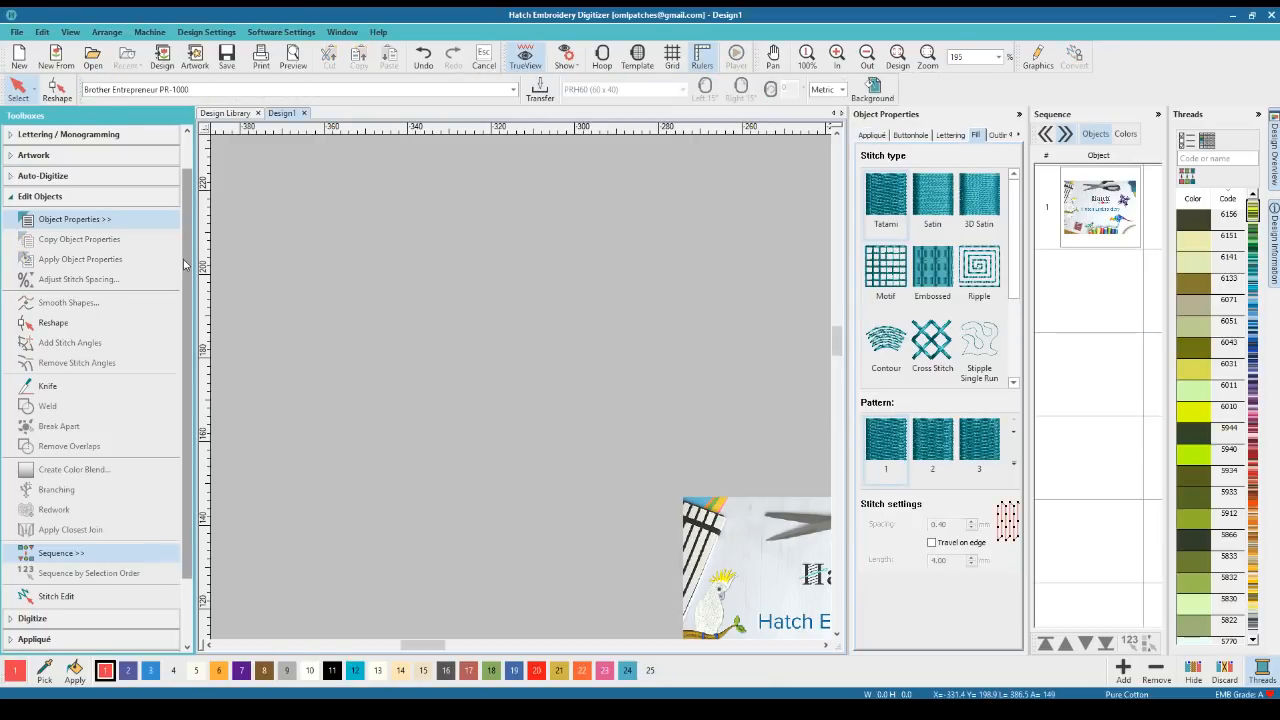
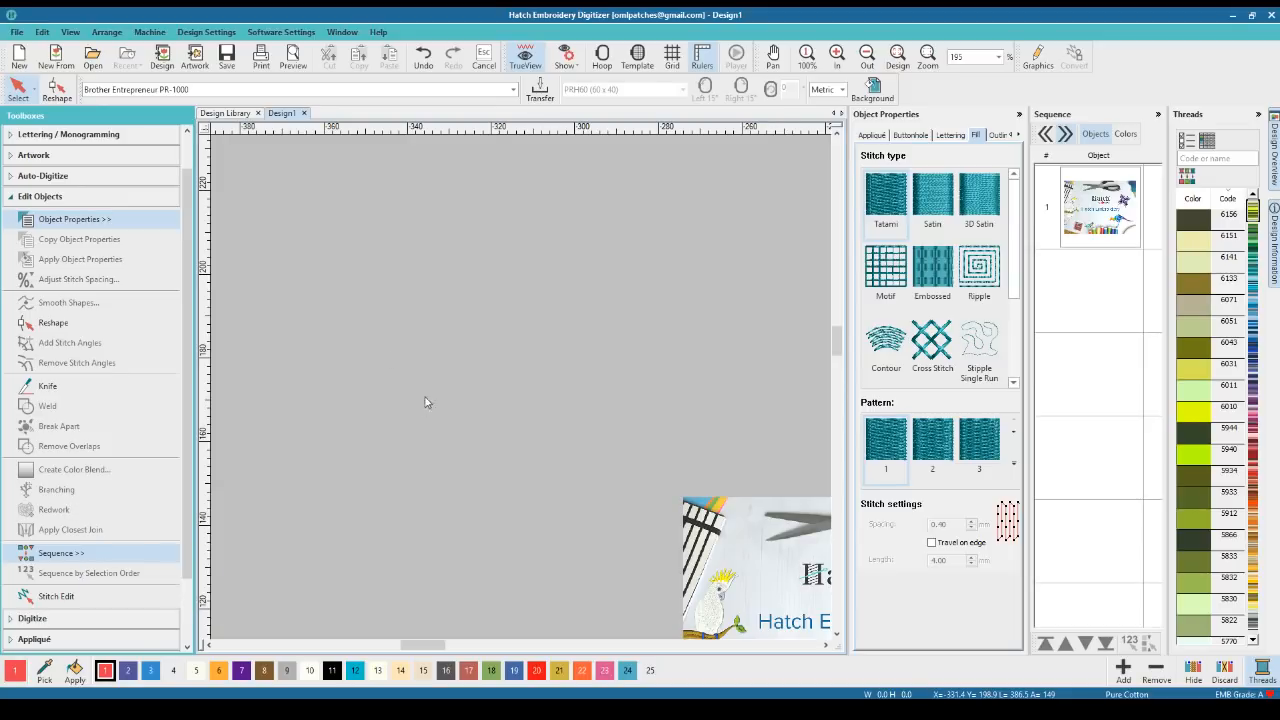
# Draw six looping freehand open shapes as Single Run outlines, forming a figure about 84 mm wide and 58 mm high
pyautogui.click(76, 198)
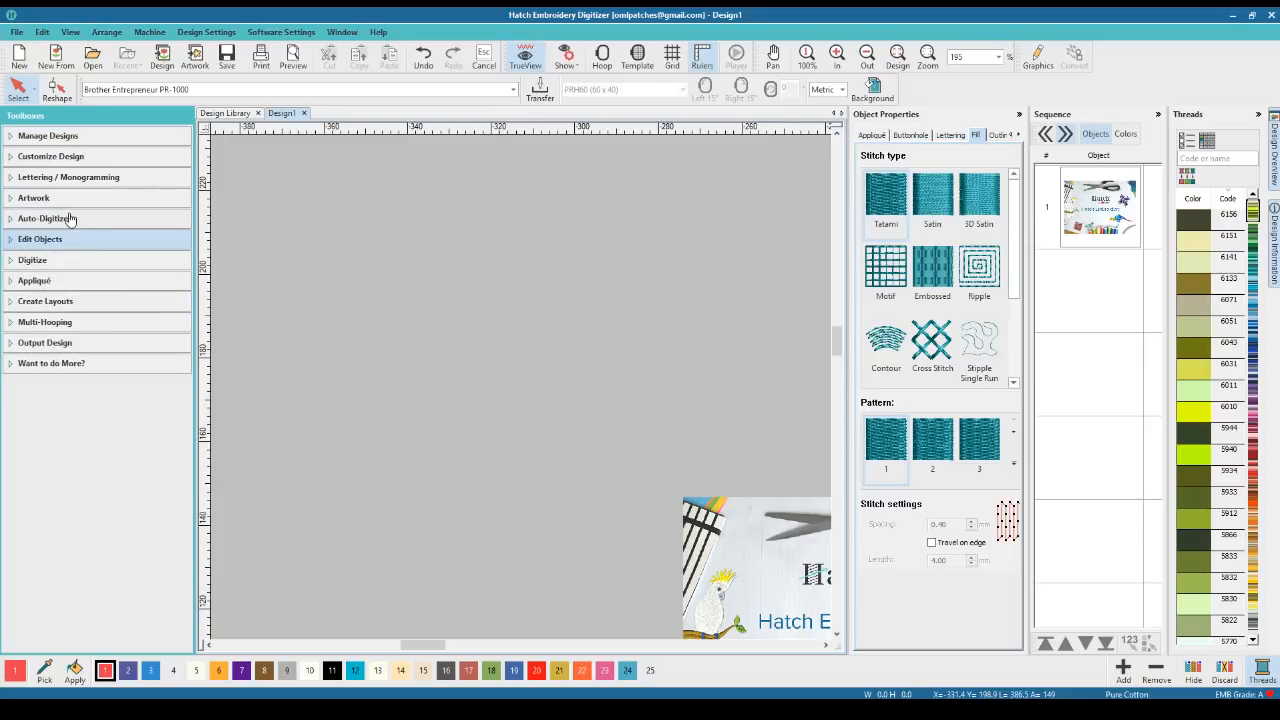
pyautogui.click(66, 260)
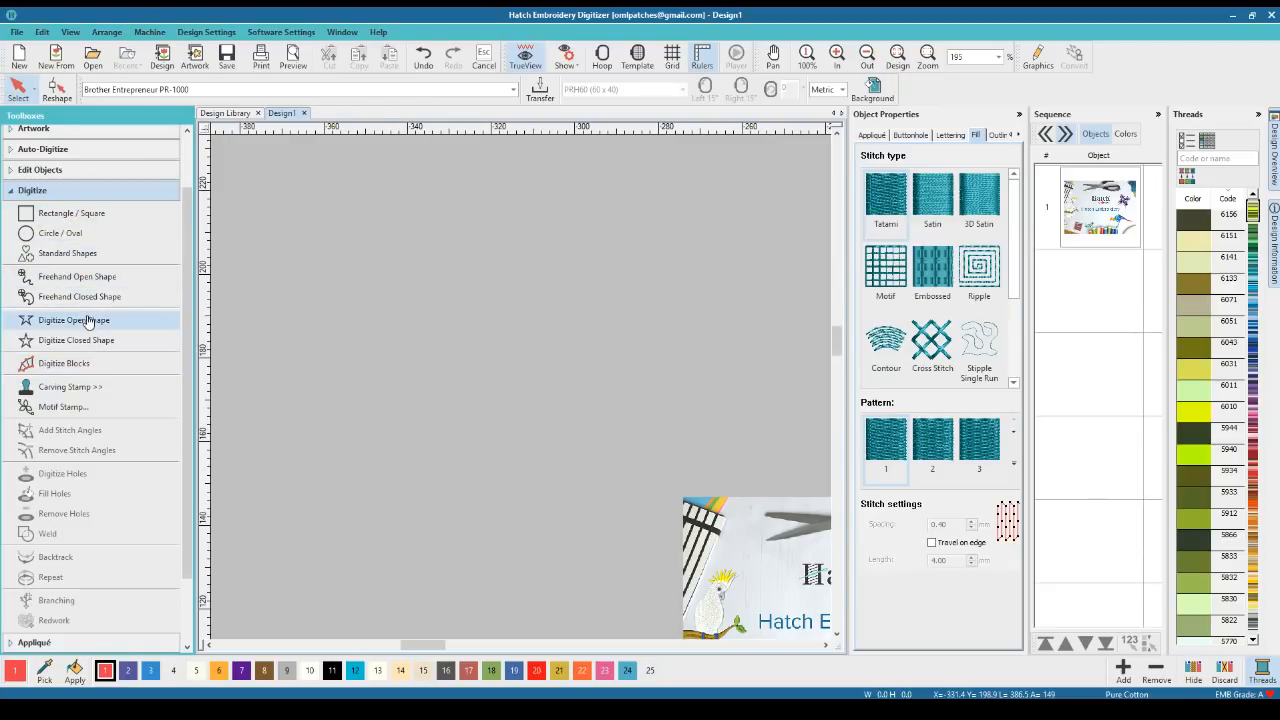
pyautogui.click(85, 277)
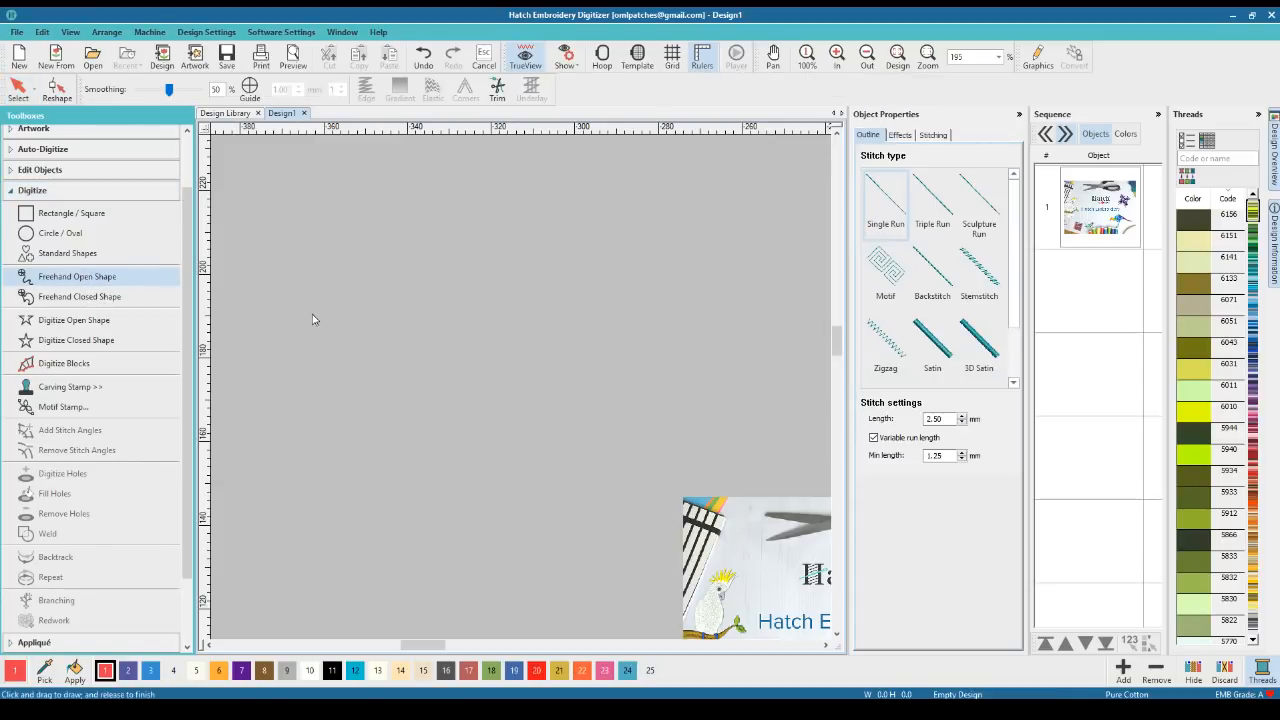
pyautogui.moveTo(338, 318)
pyautogui.mouseDown()
pyautogui.moveTo(346, 364)
pyautogui.moveTo(405, 407)
pyautogui.mouseUp()
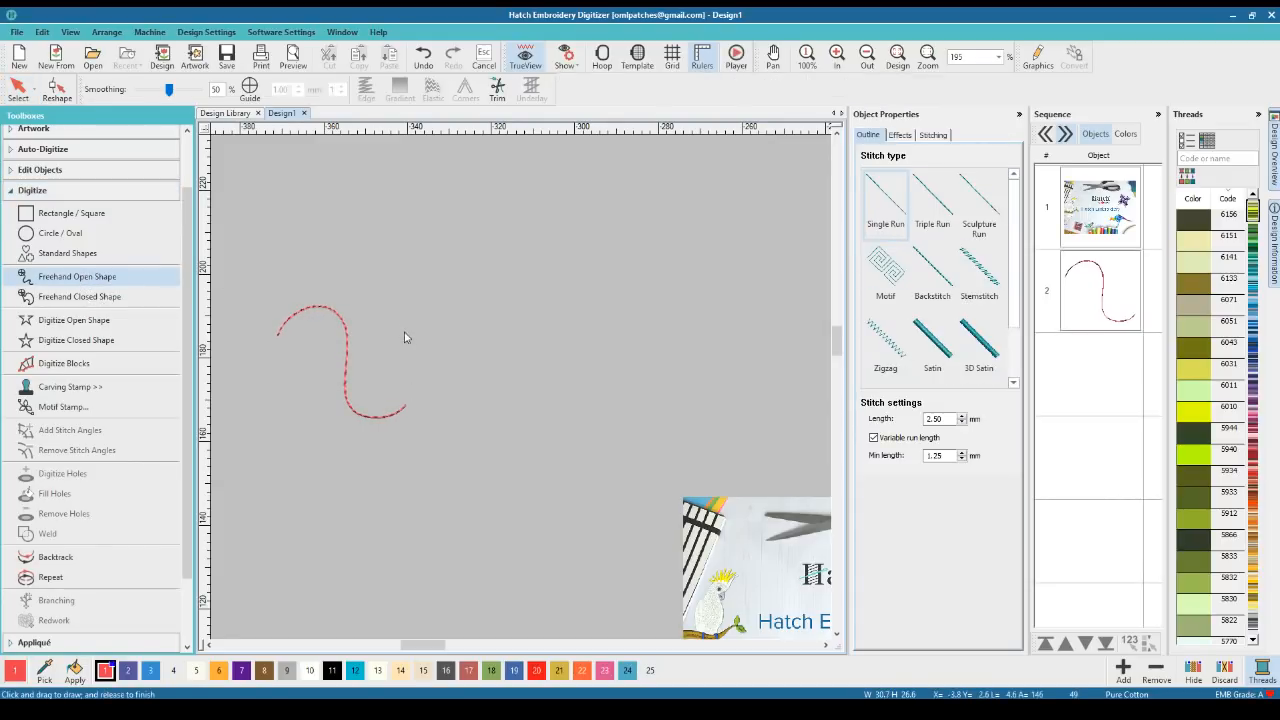
pyautogui.moveTo(369, 301)
pyautogui.mouseDown()
pyautogui.moveTo(349, 347)
pyautogui.moveTo(390, 350)
pyautogui.moveTo(396, 324)
pyautogui.moveTo(377, 333)
pyautogui.moveTo(406, 378)
pyautogui.moveTo(464, 352)
pyautogui.moveTo(408, 289)
pyautogui.moveTo(382, 296)
pyautogui.moveTo(407, 288)
pyautogui.moveTo(397, 256)
pyautogui.moveTo(487, 257)
pyautogui.mouseUp()
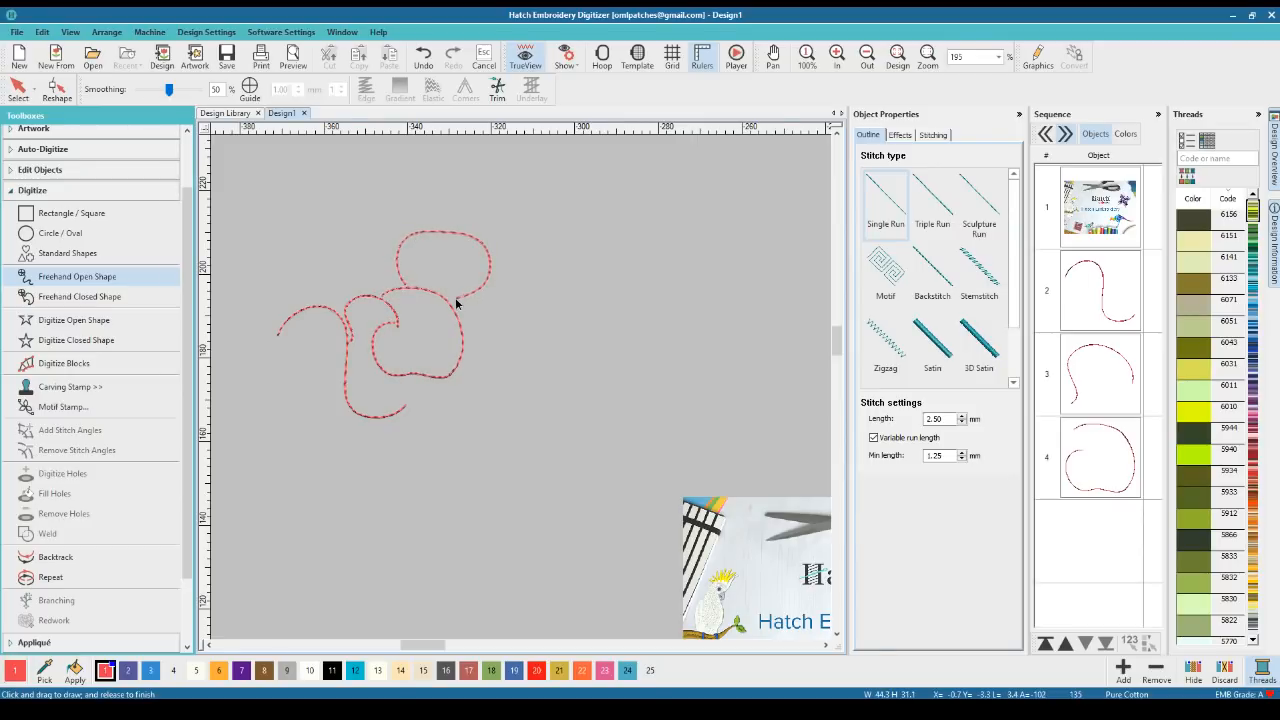
pyautogui.moveTo(456, 302); pyautogui.dragTo(450, 300)
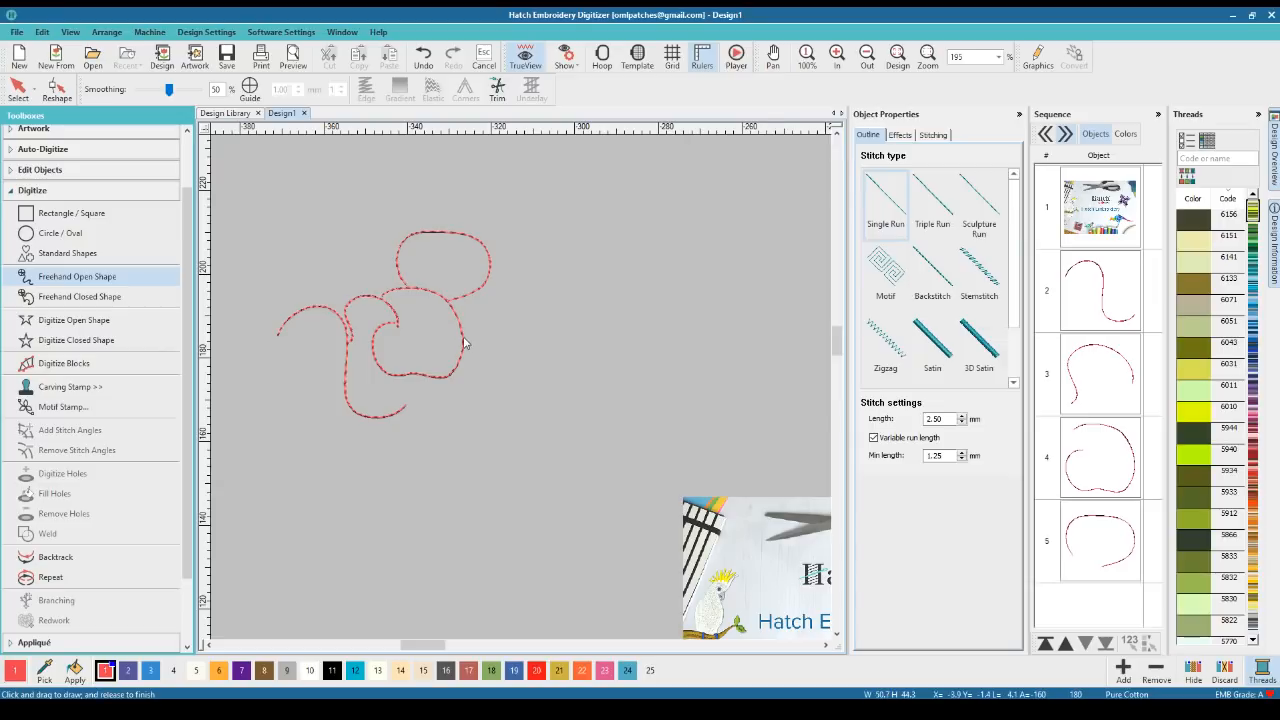
pyautogui.moveTo(463, 343)
pyautogui.mouseDown()
pyautogui.moveTo(628, 298)
pyautogui.moveTo(604, 274)
pyautogui.moveTo(561, 323)
pyautogui.moveTo(559, 392)
pyautogui.moveTo(486, 377)
pyautogui.moveTo(472, 358)
pyautogui.moveTo(437, 381)
pyautogui.moveTo(429, 453)
pyautogui.moveTo(489, 441)
pyautogui.moveTo(455, 387)
pyautogui.mouseUp()
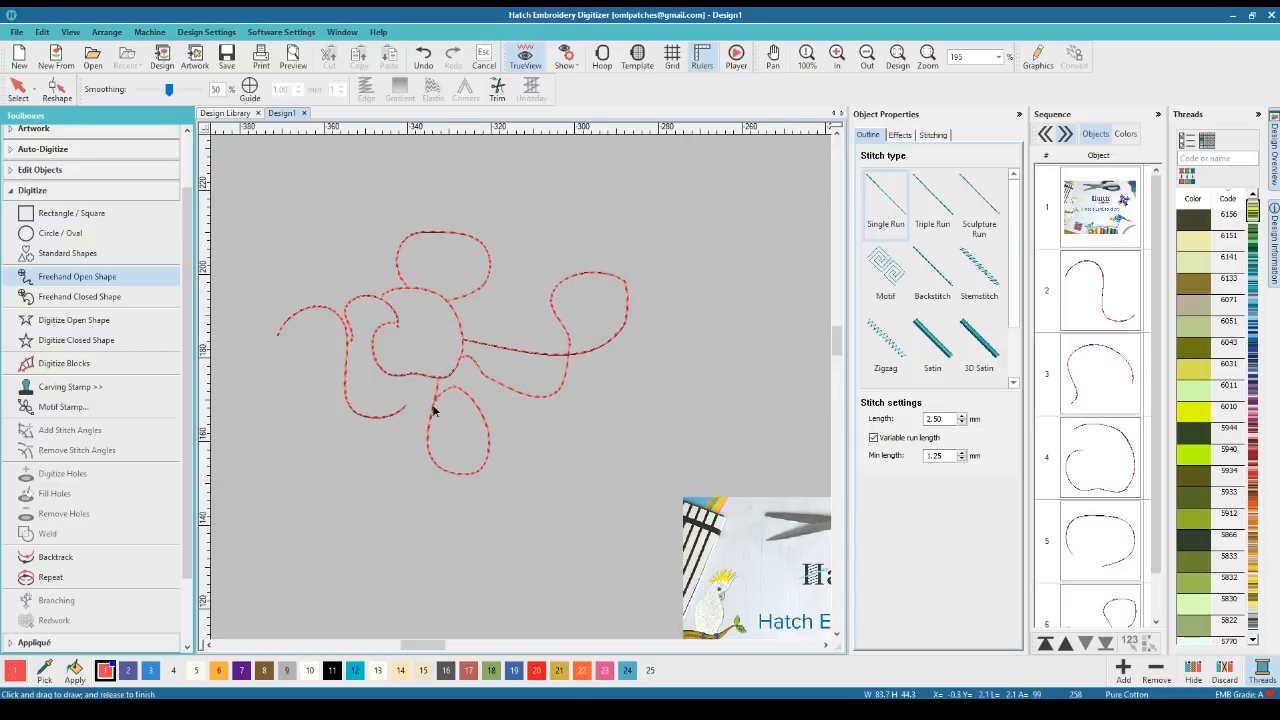
pyautogui.click(18, 88)
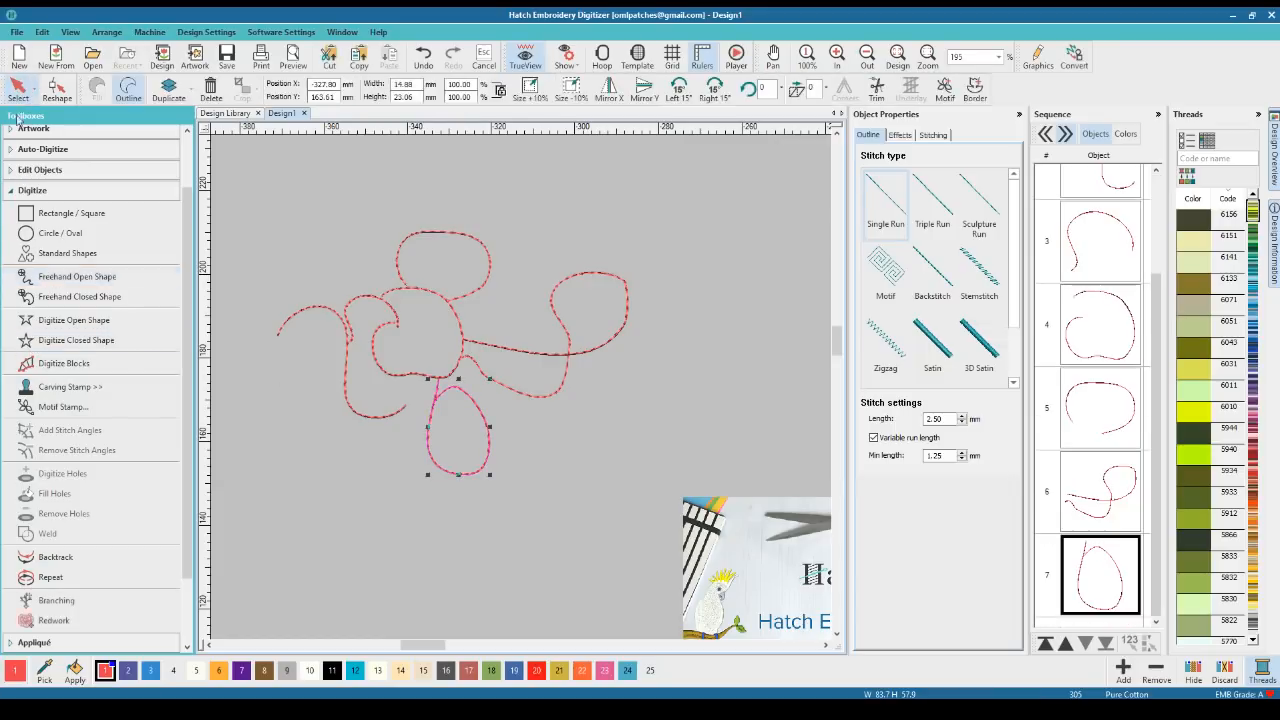
# Apply Redwork to the lower oval loop only, placing its entry/exit point above and left of the figure
pyautogui.click(40, 191)
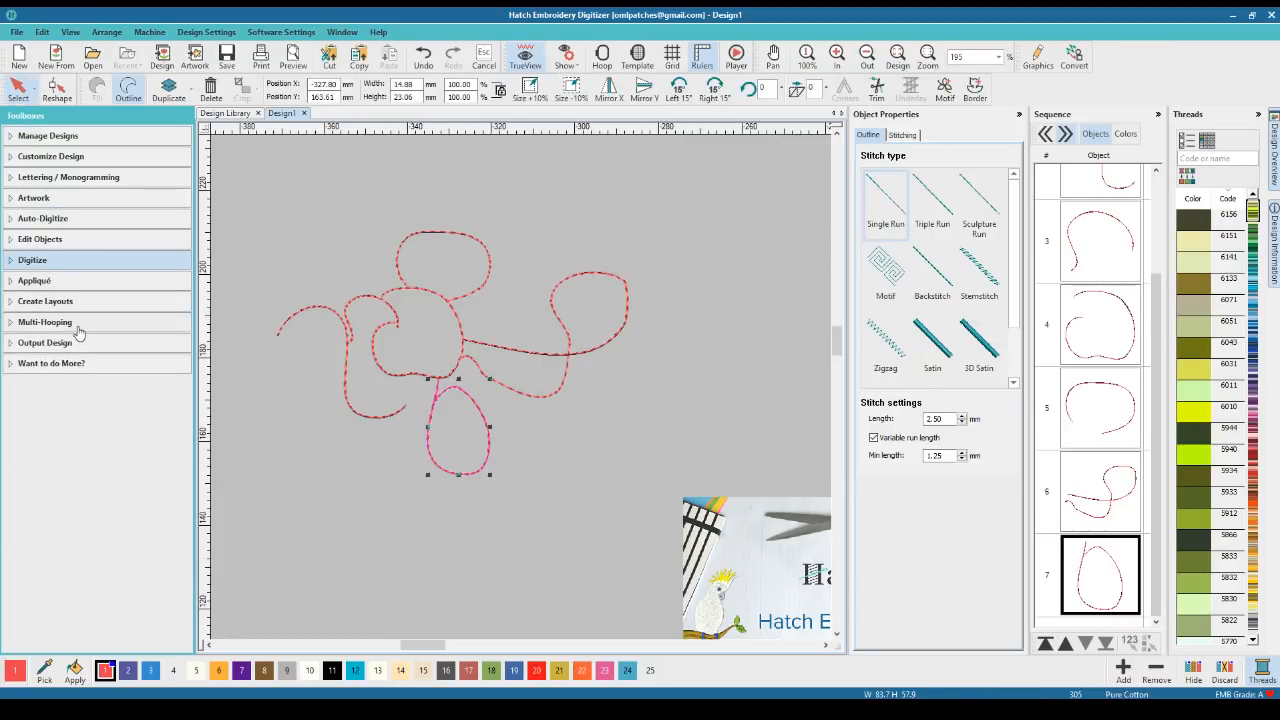
pyautogui.click(74, 240)
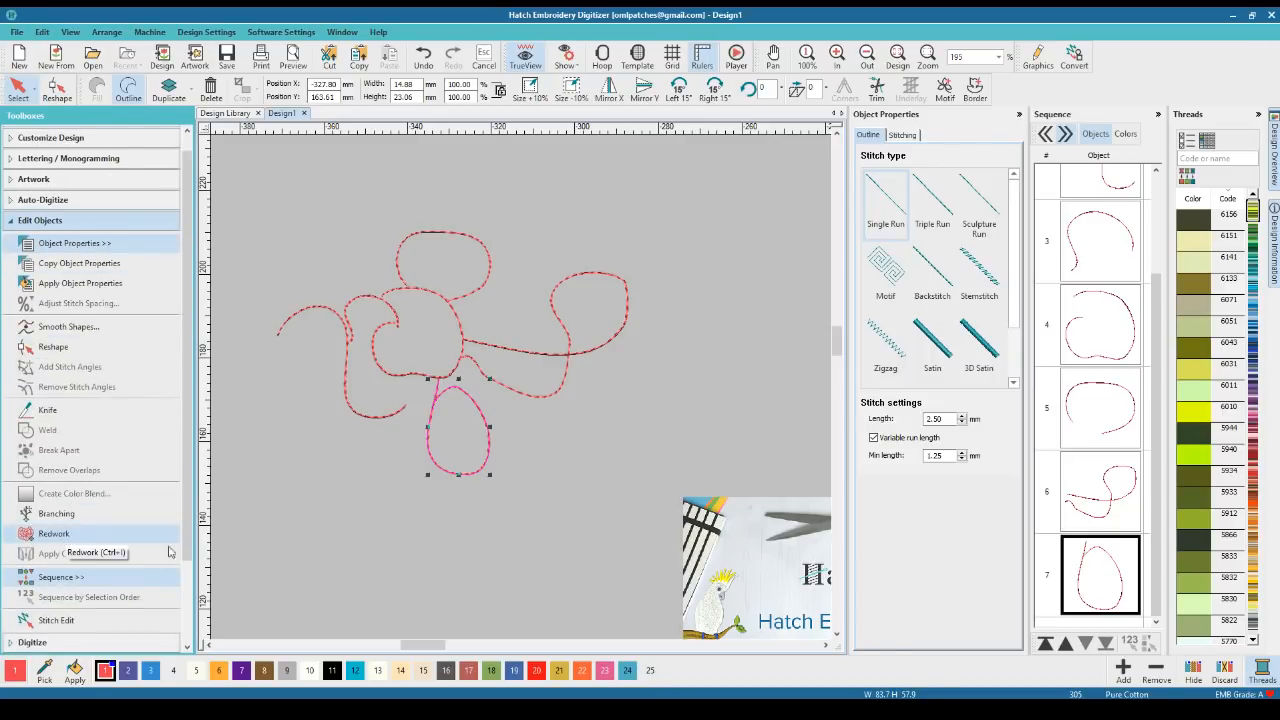
pyautogui.moveTo(1156, 344)
pyautogui.mouseDown()
pyautogui.moveTo(1157, 244)
pyautogui.moveTo(1157, 345)
pyautogui.mouseUp()
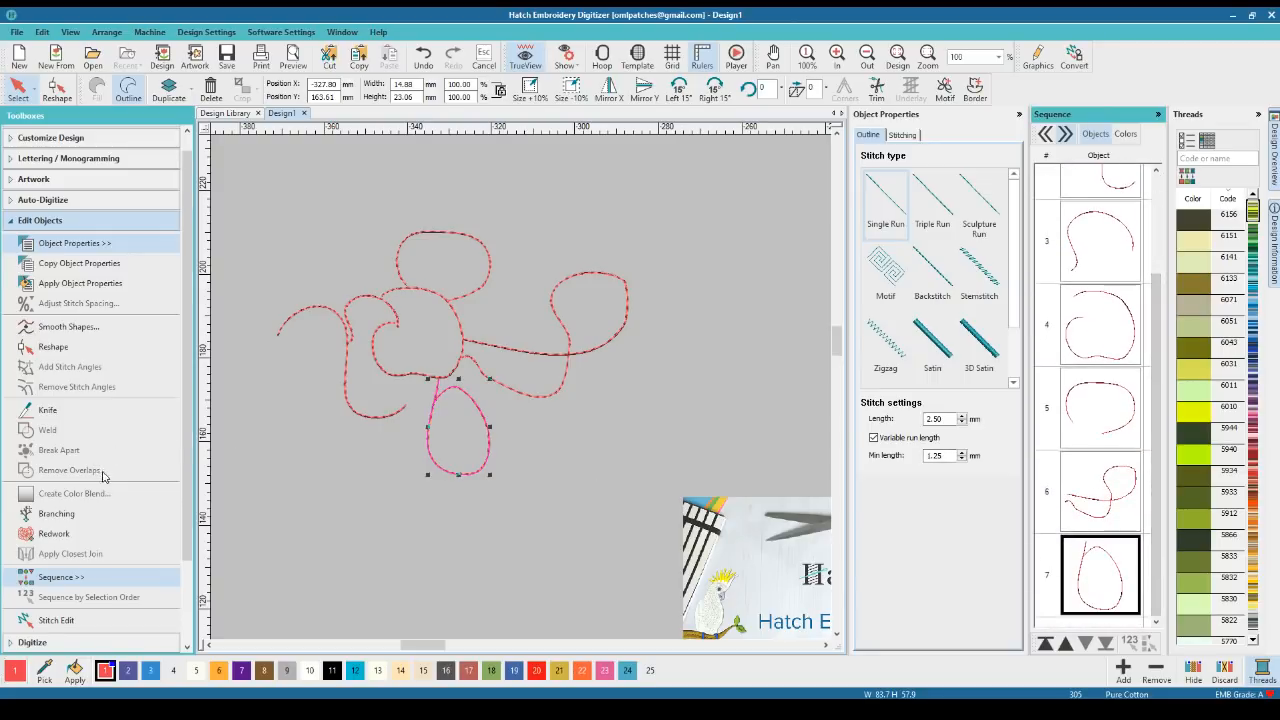
pyautogui.click(62, 535)
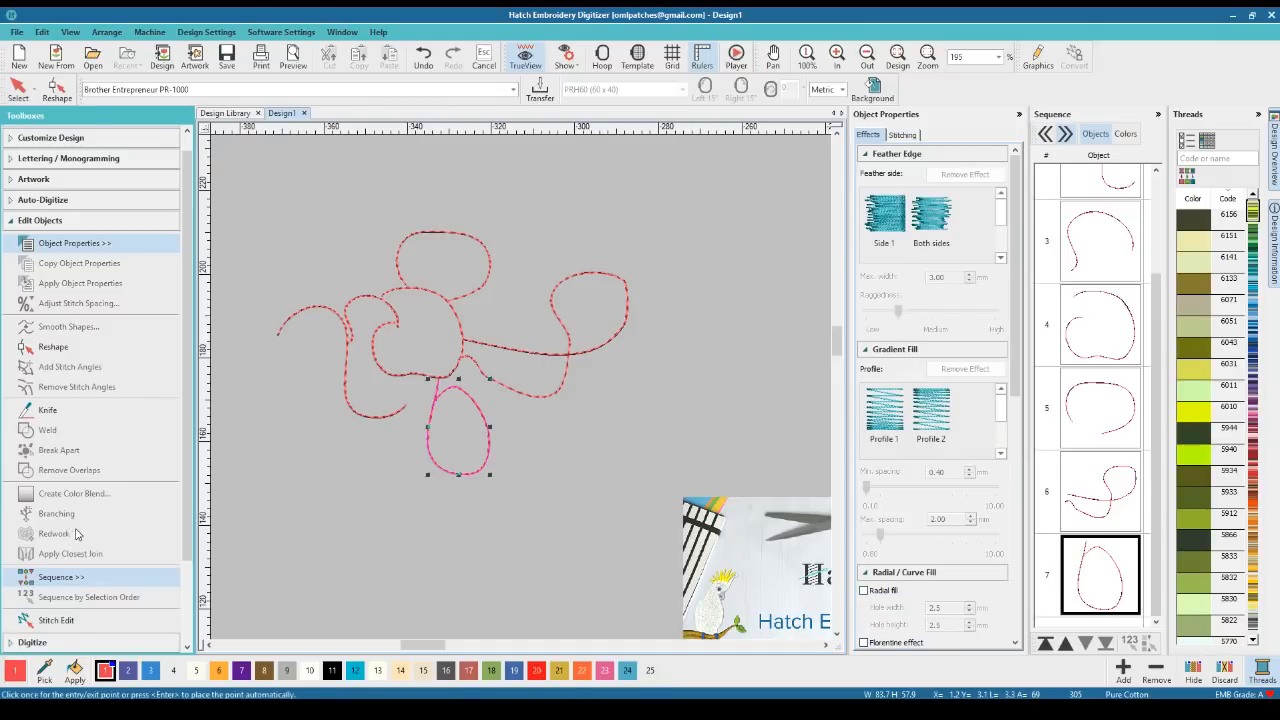
pyautogui.click(283, 205)
# Apply Redwork to all six freehand curves, placing the entry/exit point above the figure
pyautogui.moveTo(297, 233); pyautogui.dragTo(650, 519)
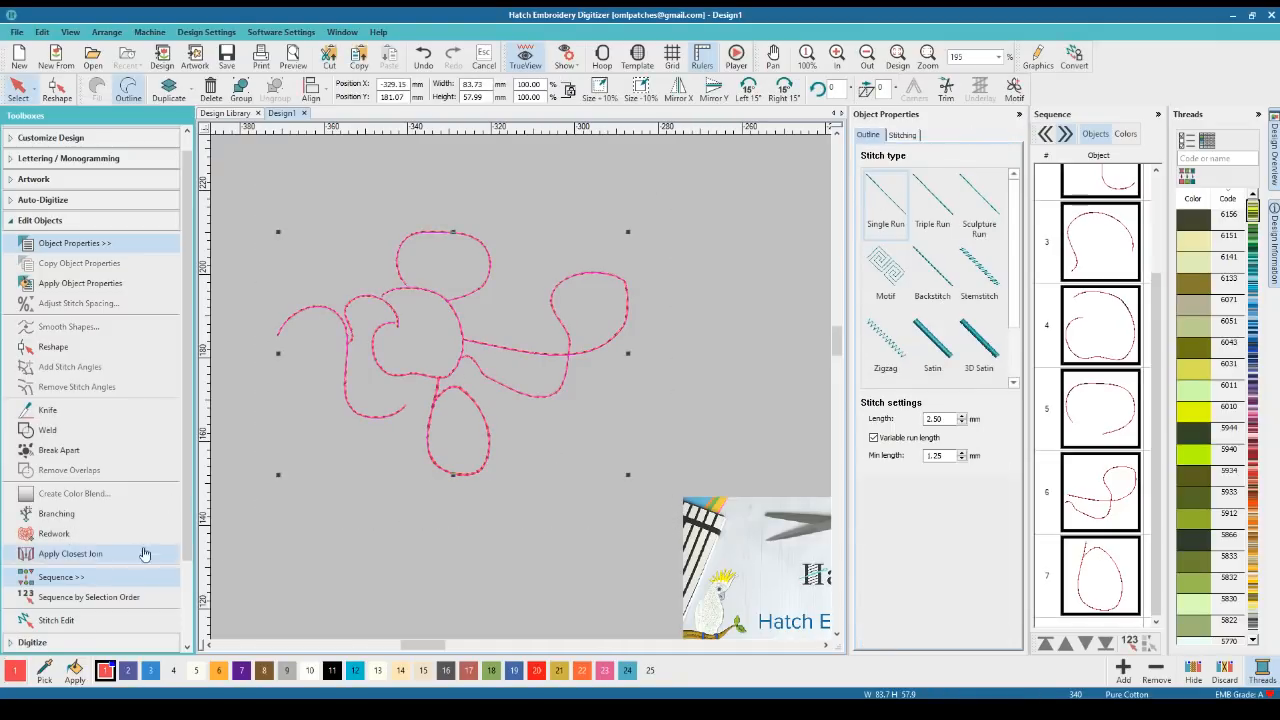
pyautogui.click(61, 539)
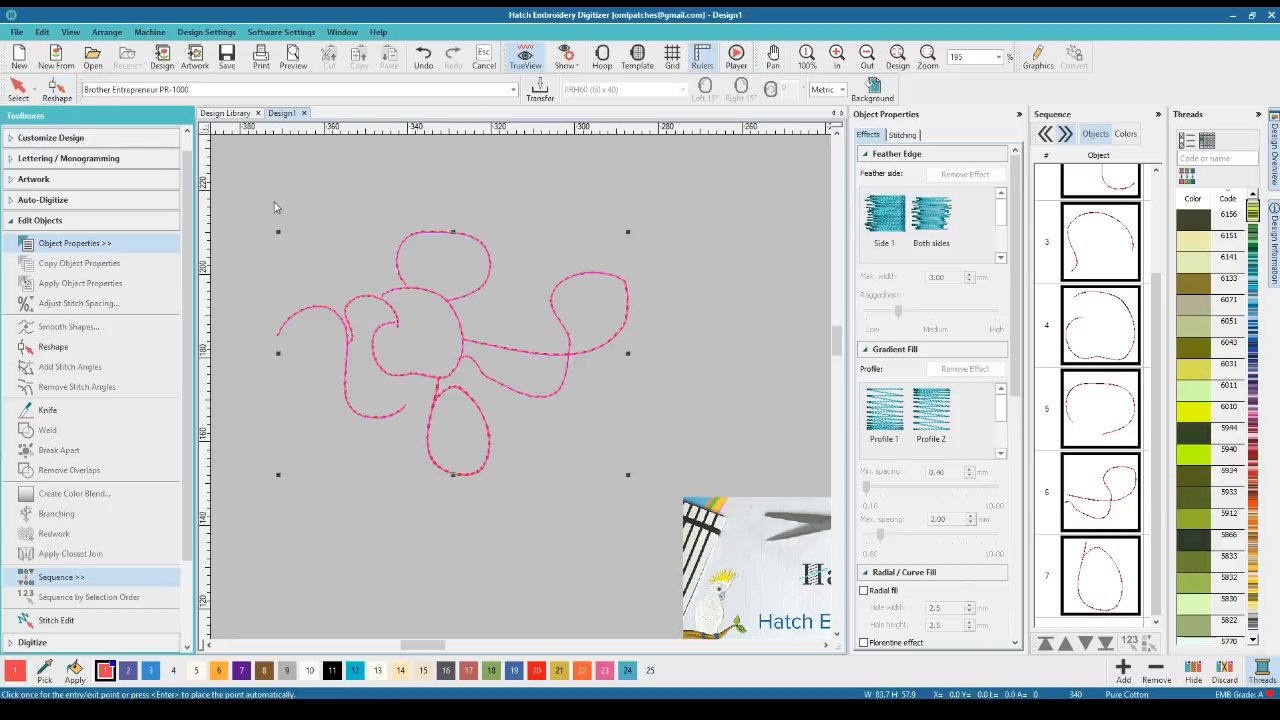
pyautogui.click(334, 194)
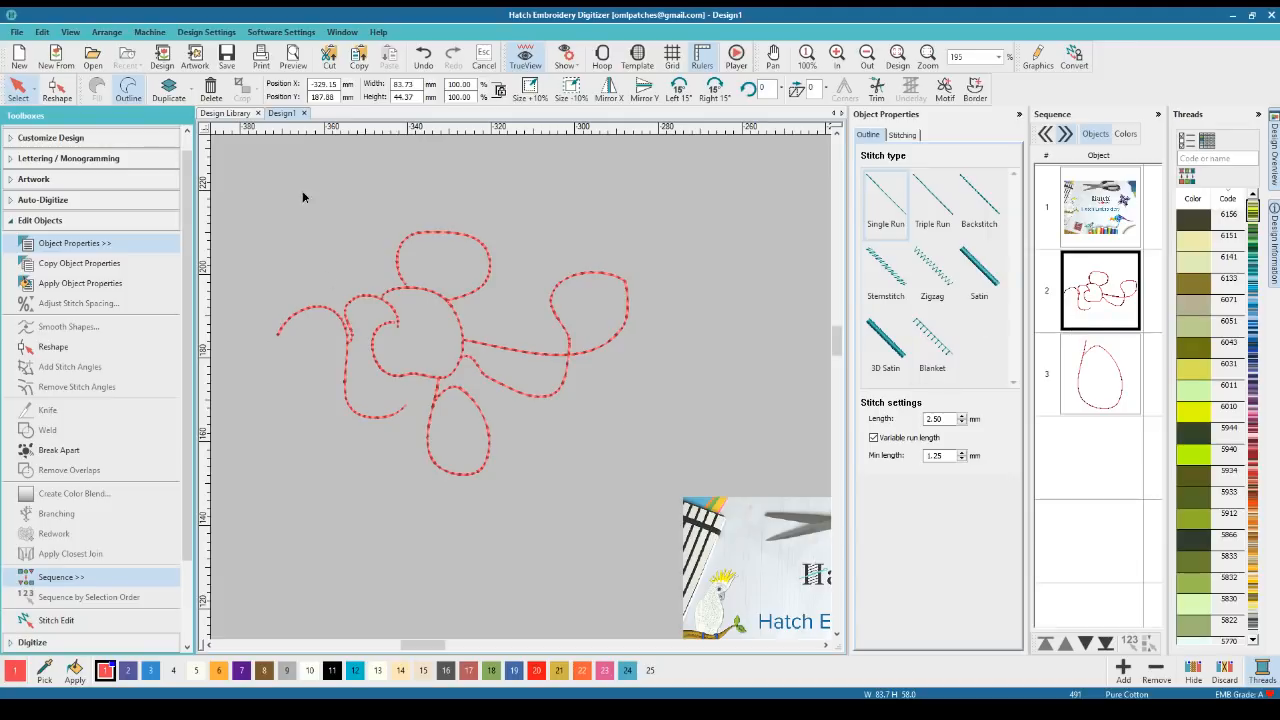
# Show the reshape points of the joined Redwork outline and of the separate oval loop below it
pyautogui.click(303, 191)
pyautogui.click(350, 304)
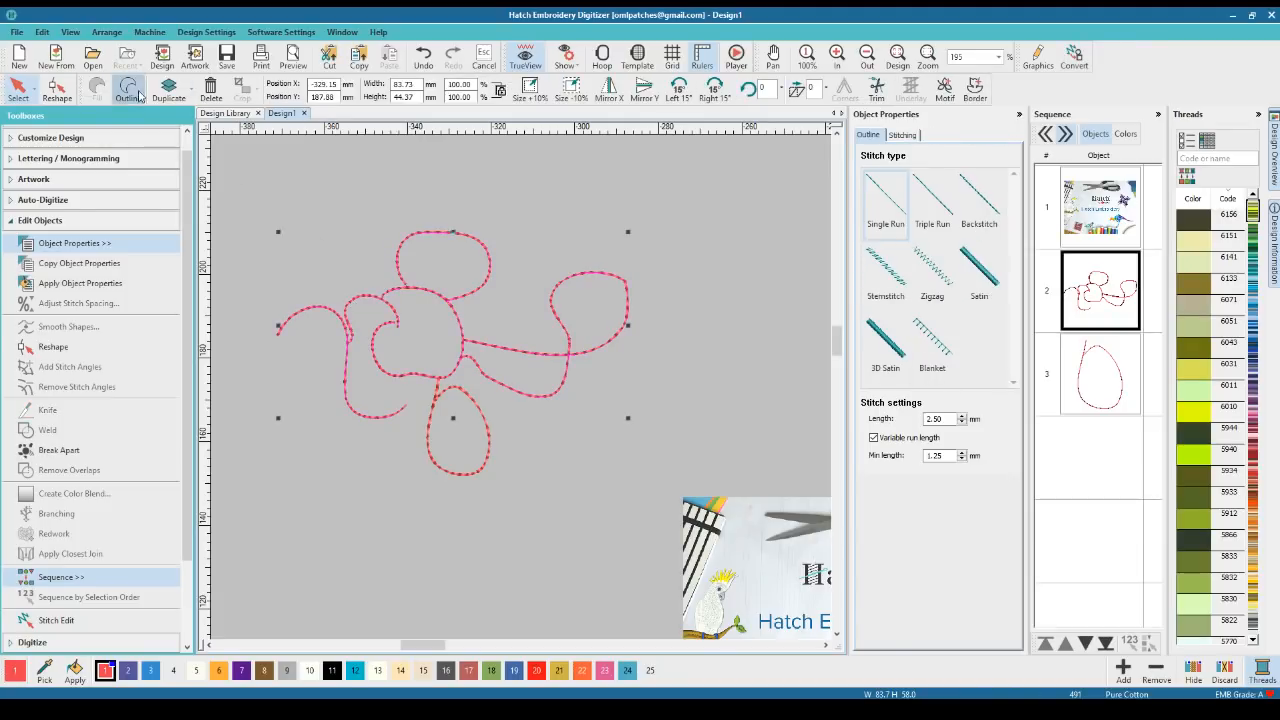
pyautogui.click(60, 94)
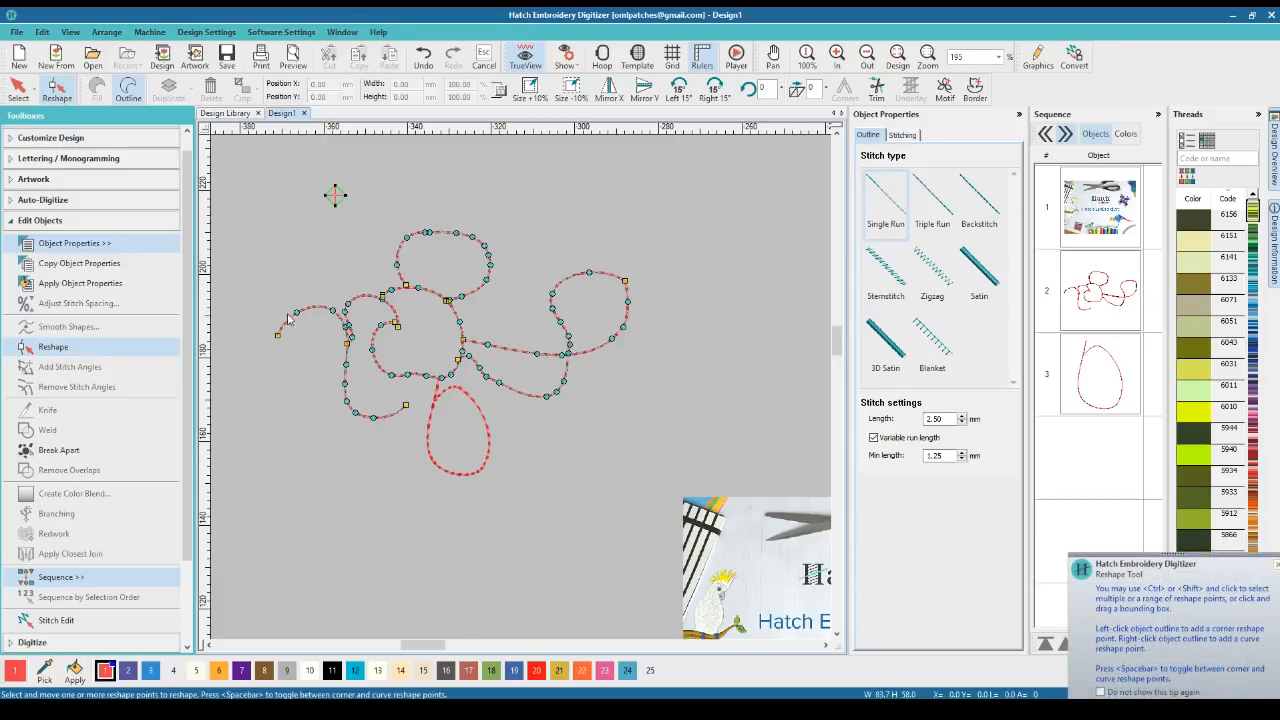
pyautogui.click(488, 446)
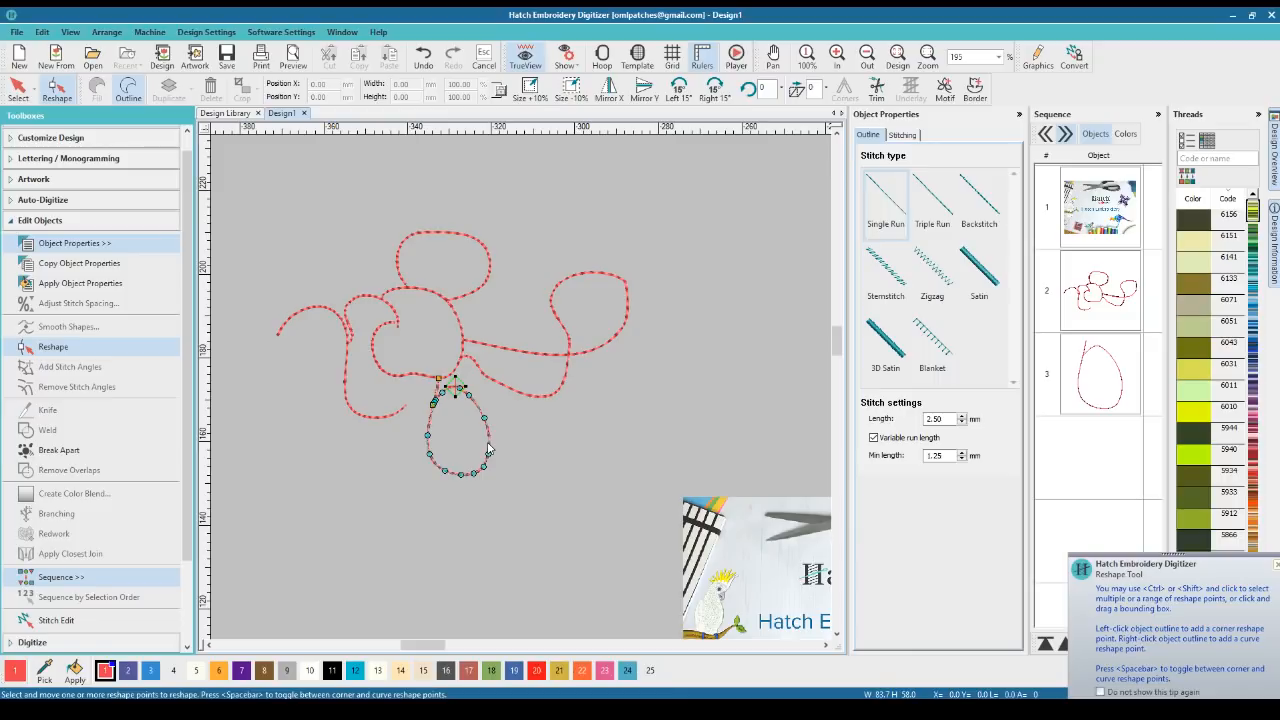
# Leave reshaping, delete the separate oval loop below the Redwork outline and dismiss the Reshape tip
pyautogui.click(18, 88)
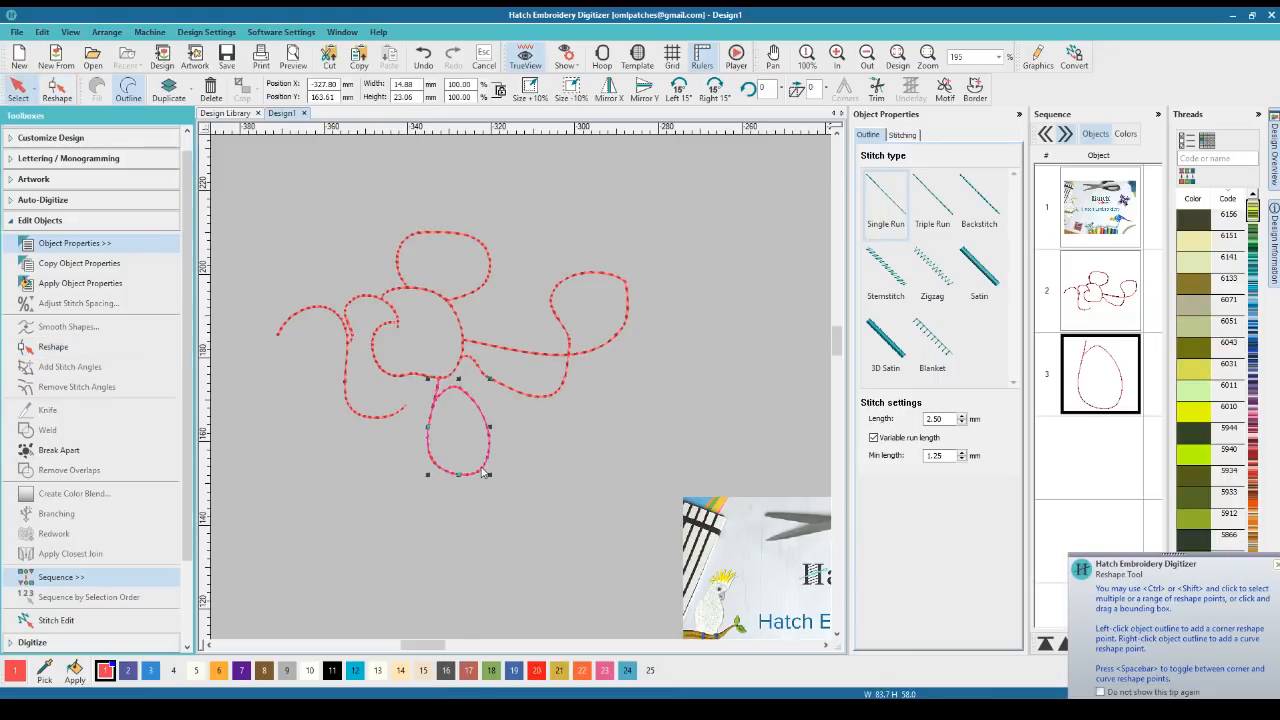
pyautogui.press('Delete')
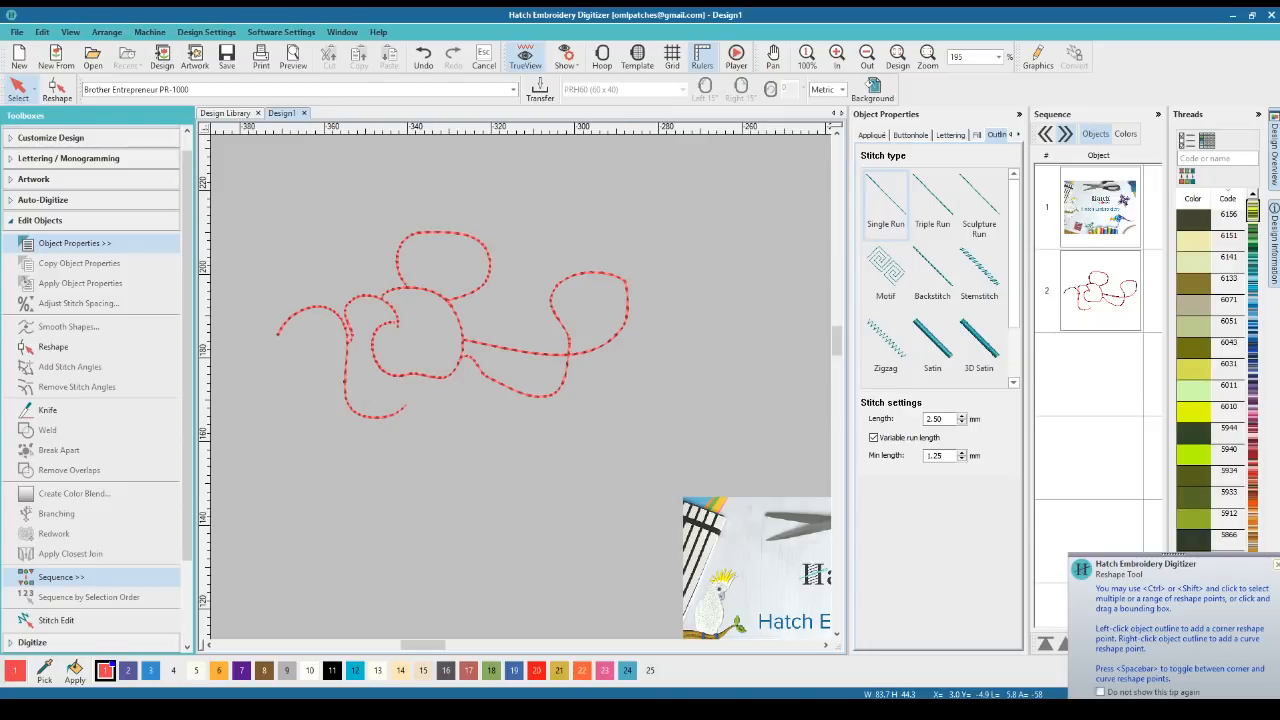
pyautogui.click(1275, 567)
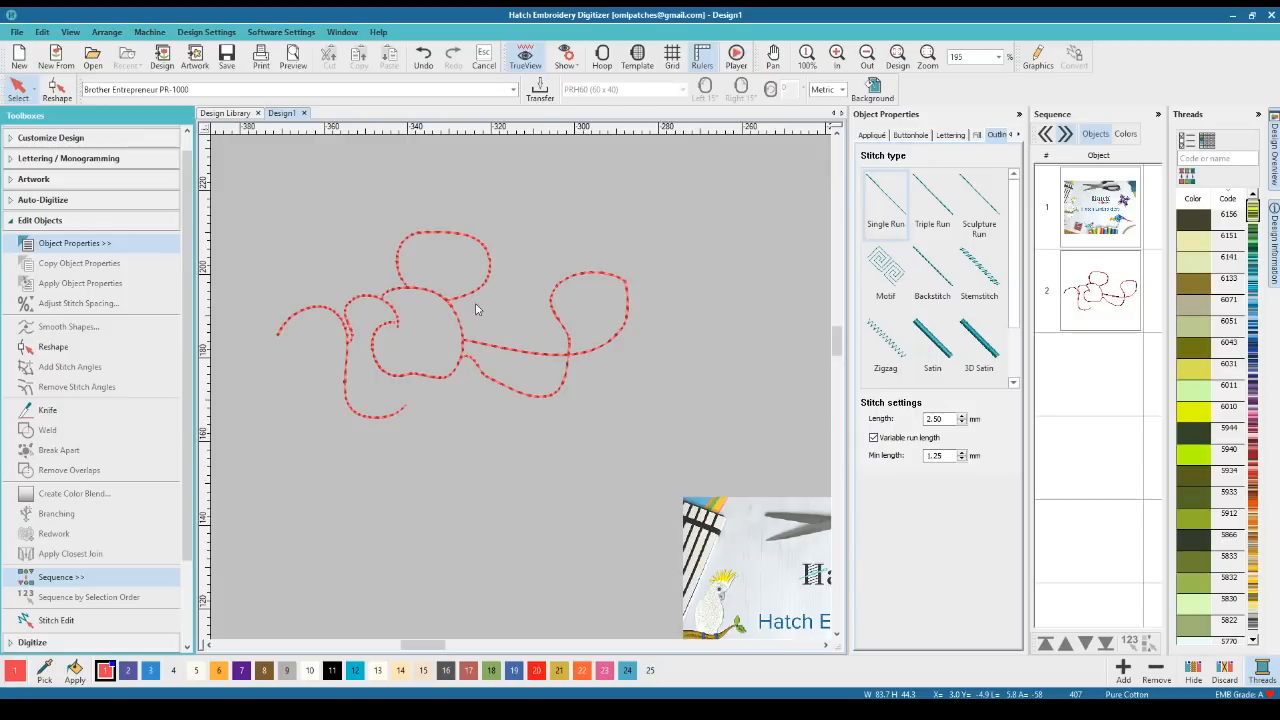
# Select the embroidery artwork picture below the Redwork outline and delete it from the design
pyautogui.click(432, 304)
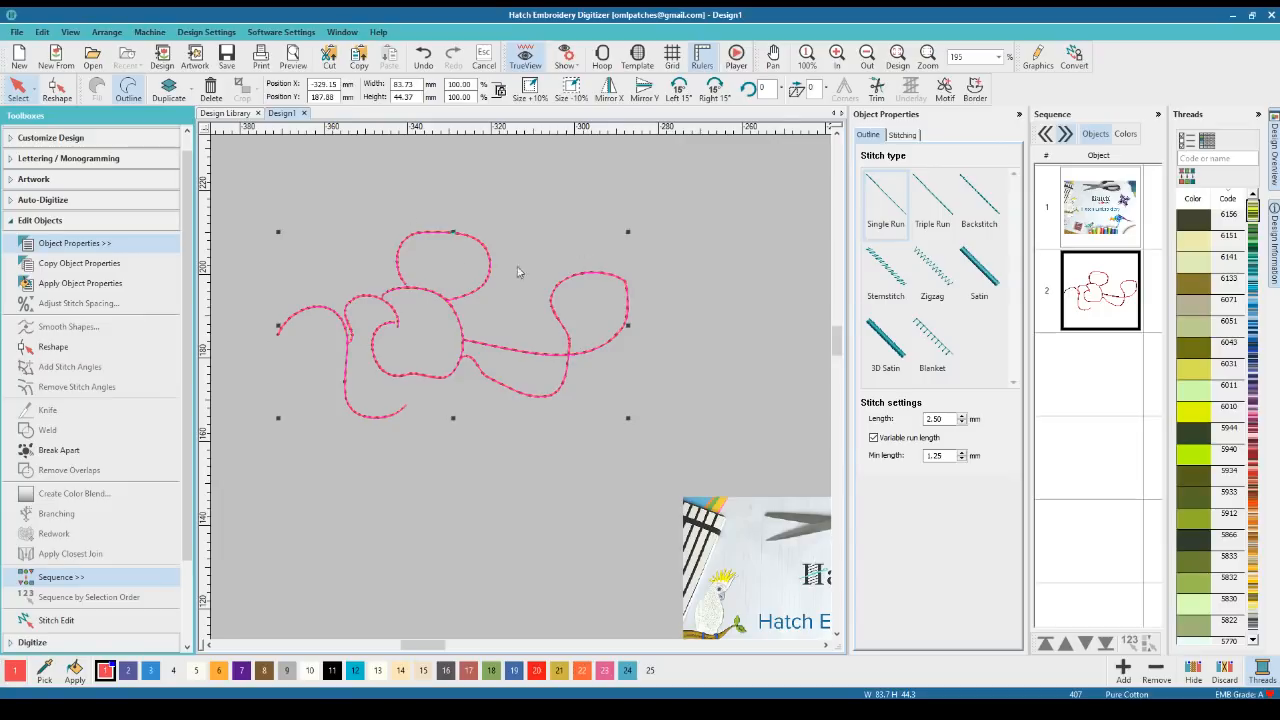
pyautogui.click(493, 537)
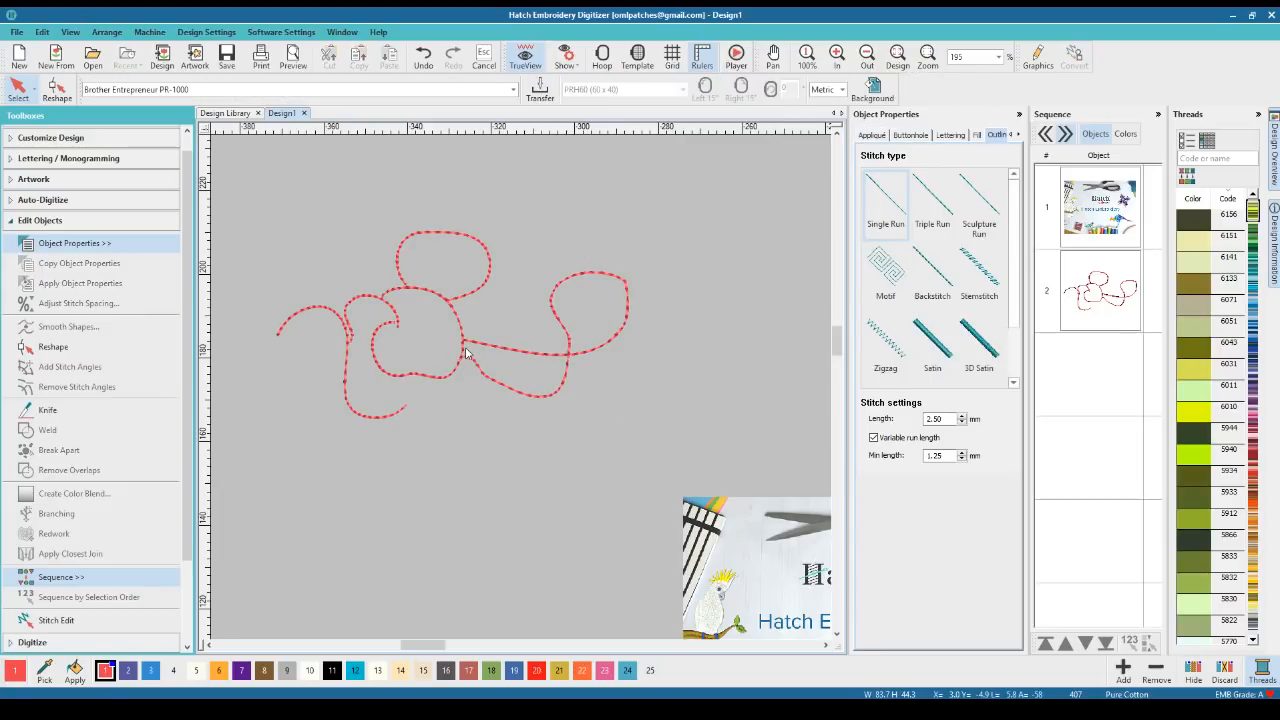
pyautogui.click(464, 348)
pyautogui.click(760, 580)
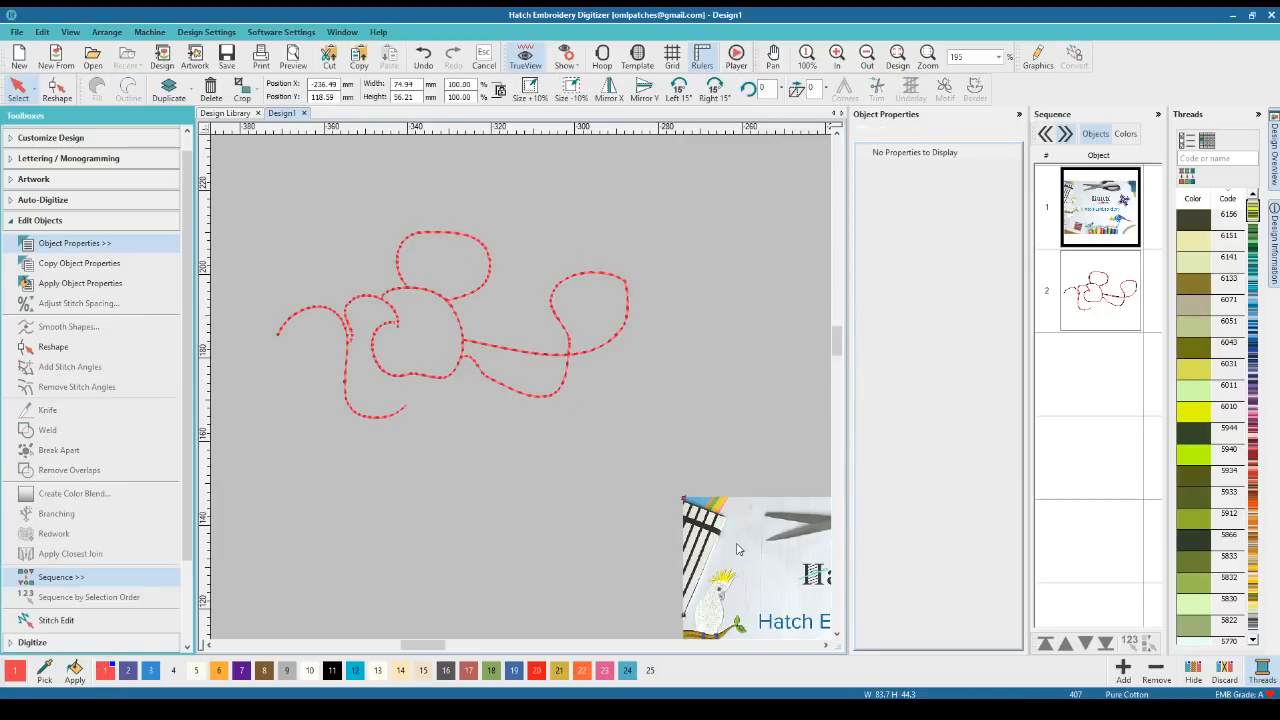
# Play the stitch-out simulation of the joined Redwork outline in the stitch player
pyautogui.click(525, 350)
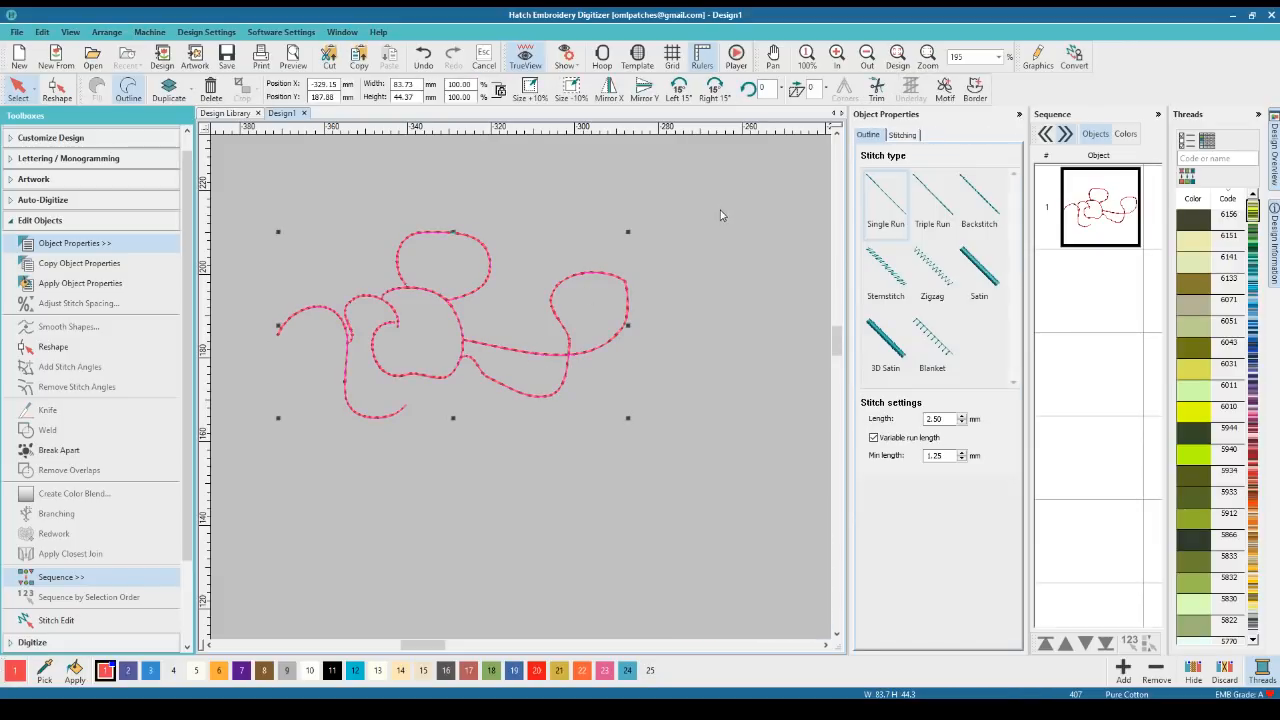
pyautogui.click(736, 57)
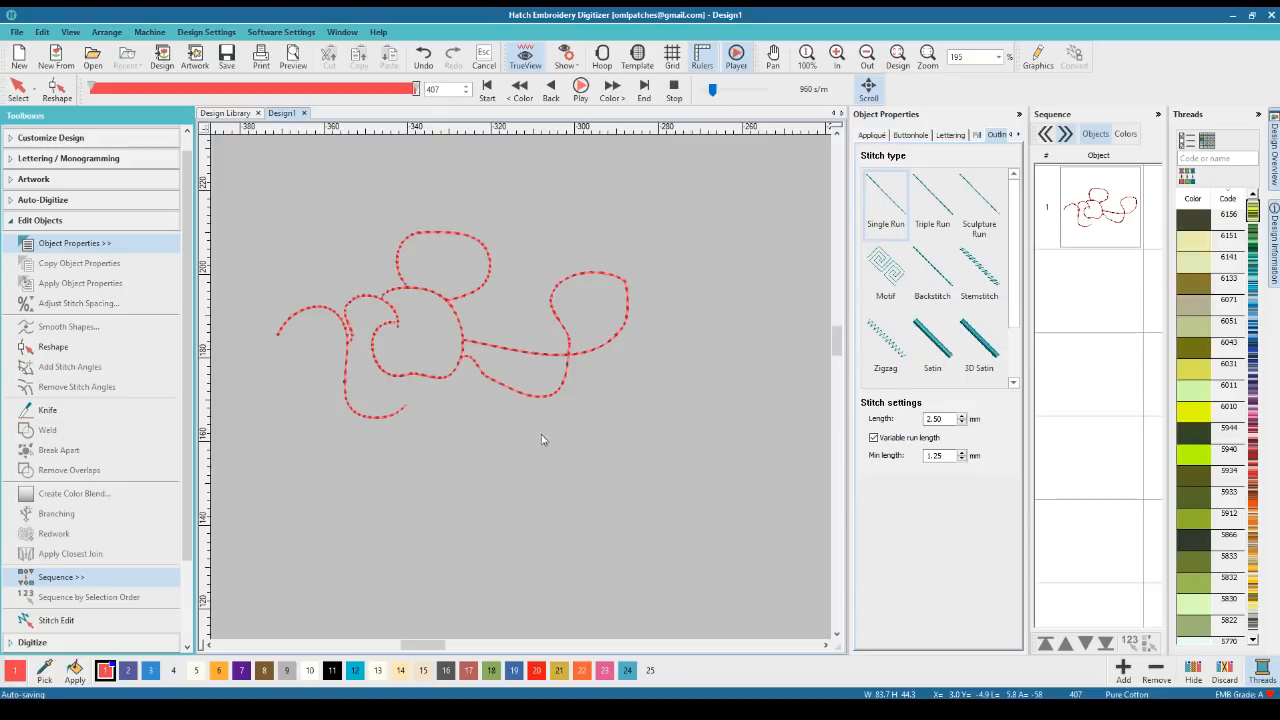
pyautogui.click(579, 90)
# Switch from the Edit Objects toolbox to the Digitize toolbox and delete the whole Redwork outline, leaving the stitch player
pyautogui.click(65, 222)
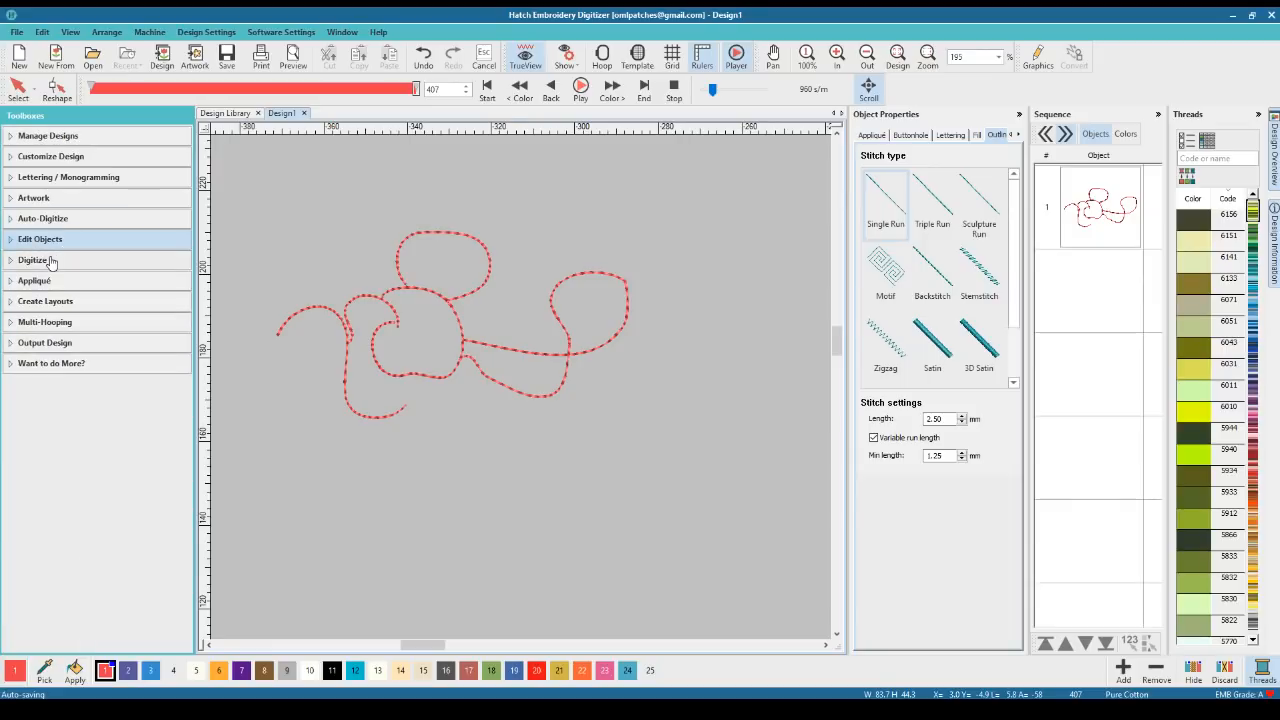
pyautogui.click(52, 256)
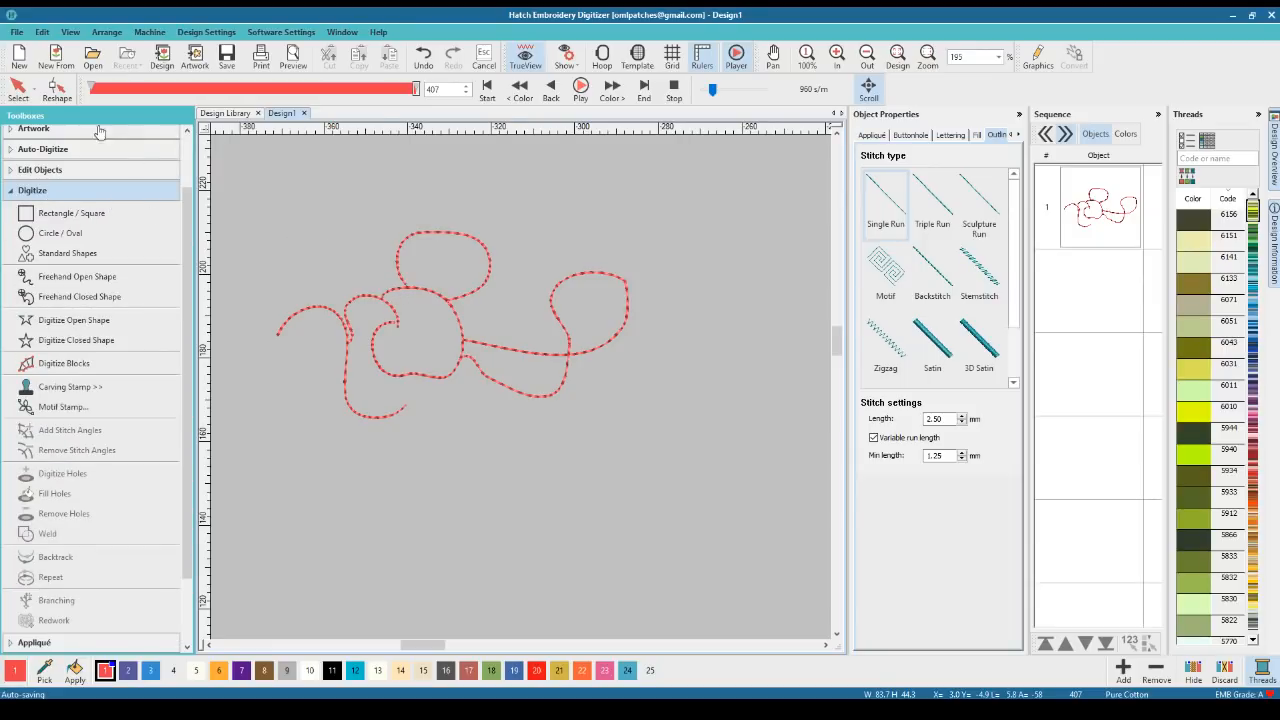
pyautogui.click(18, 88)
pyautogui.click(404, 291)
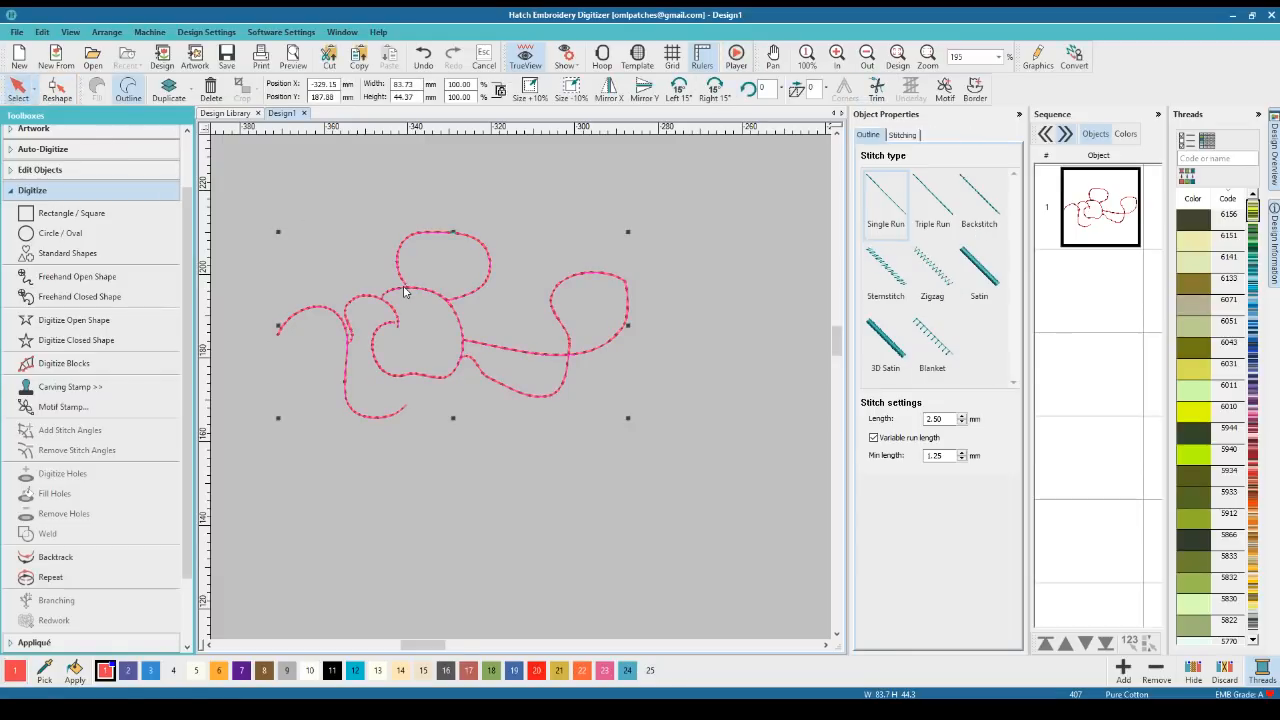
pyautogui.press('Delete')
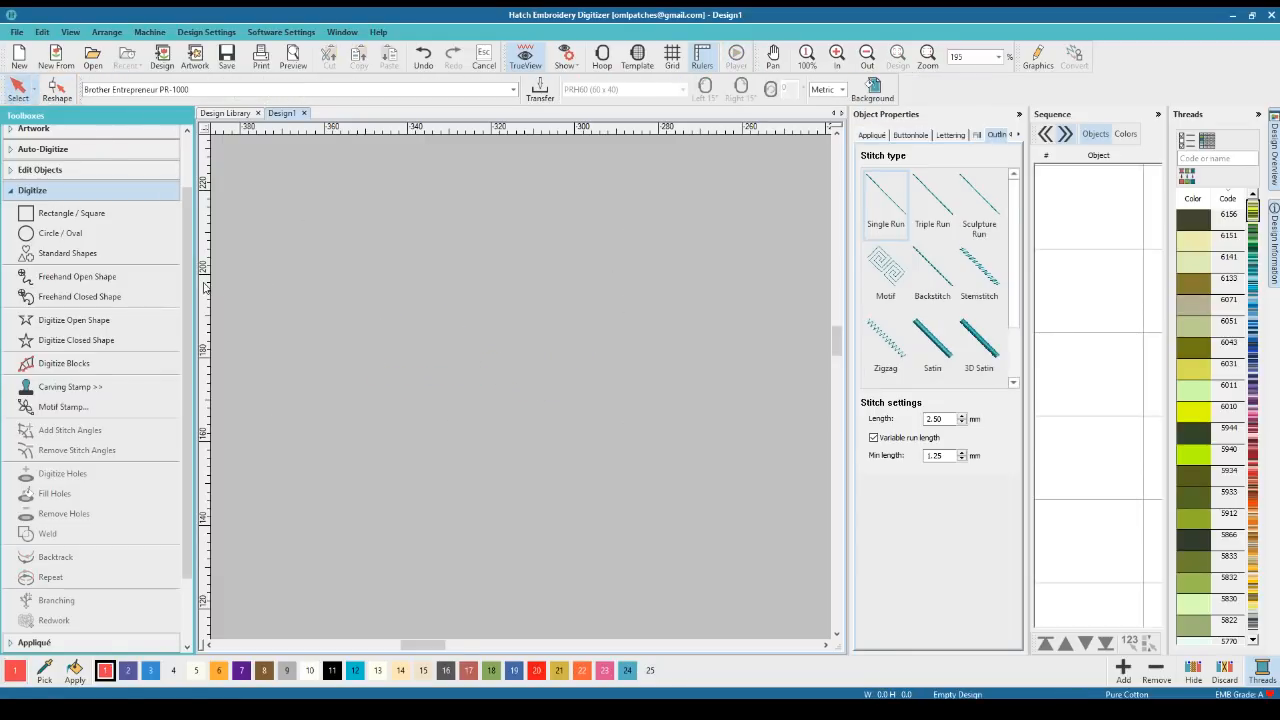
# Choose pattern HV202 from the Urban Borders category as the standard shape to digitize
pyautogui.click(90, 253)
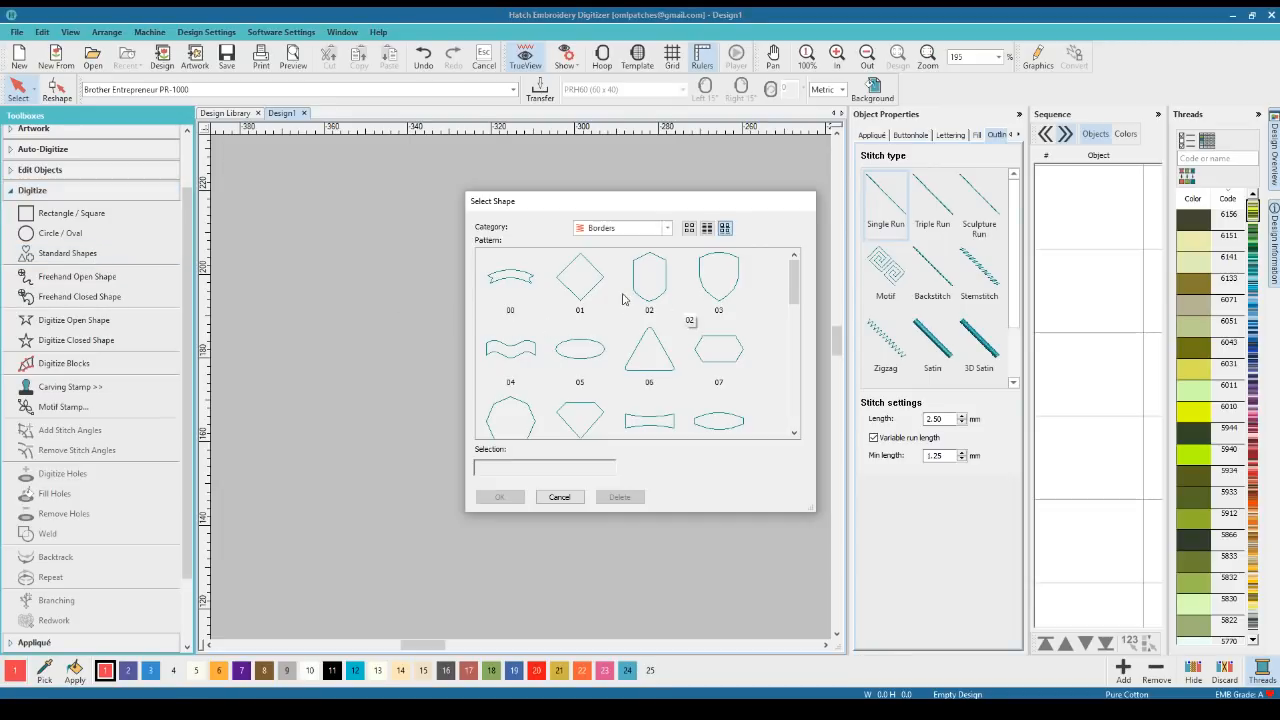
pyautogui.moveTo(790, 283); pyautogui.dragTo(789, 362)
pyautogui.moveTo(792, 396); pyautogui.dragTo(785, 283)
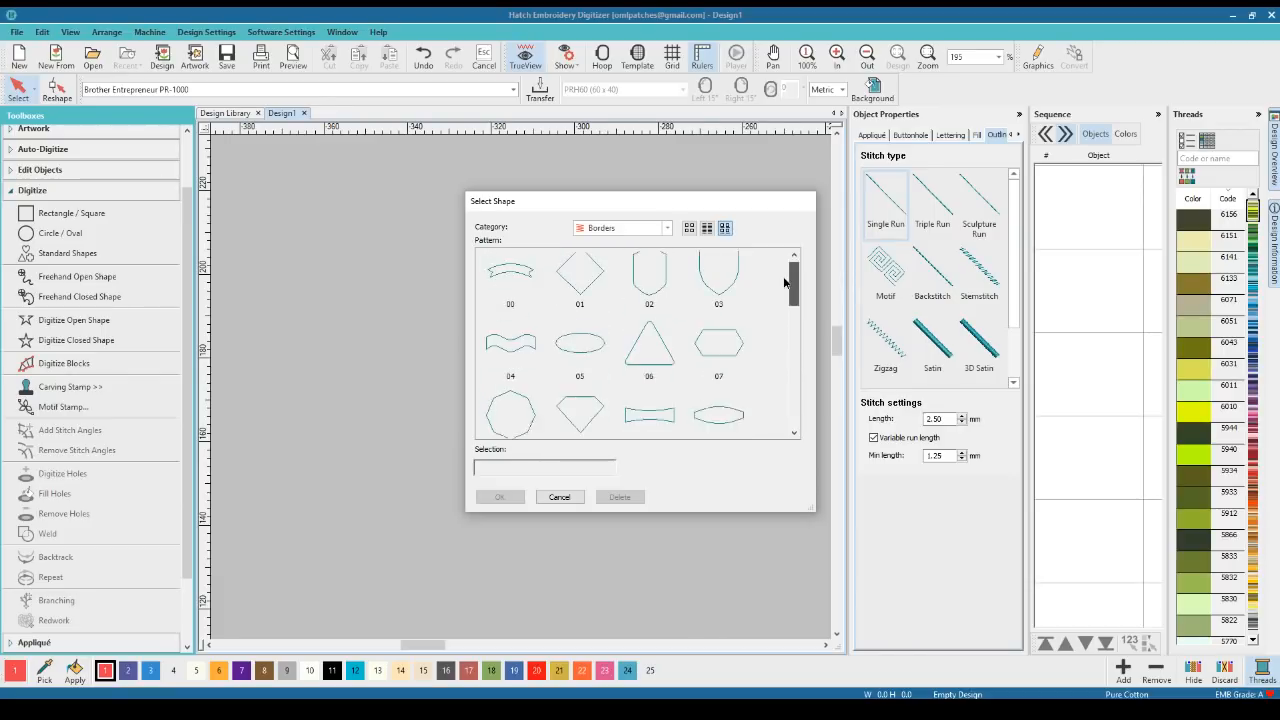
pyautogui.click(666, 229)
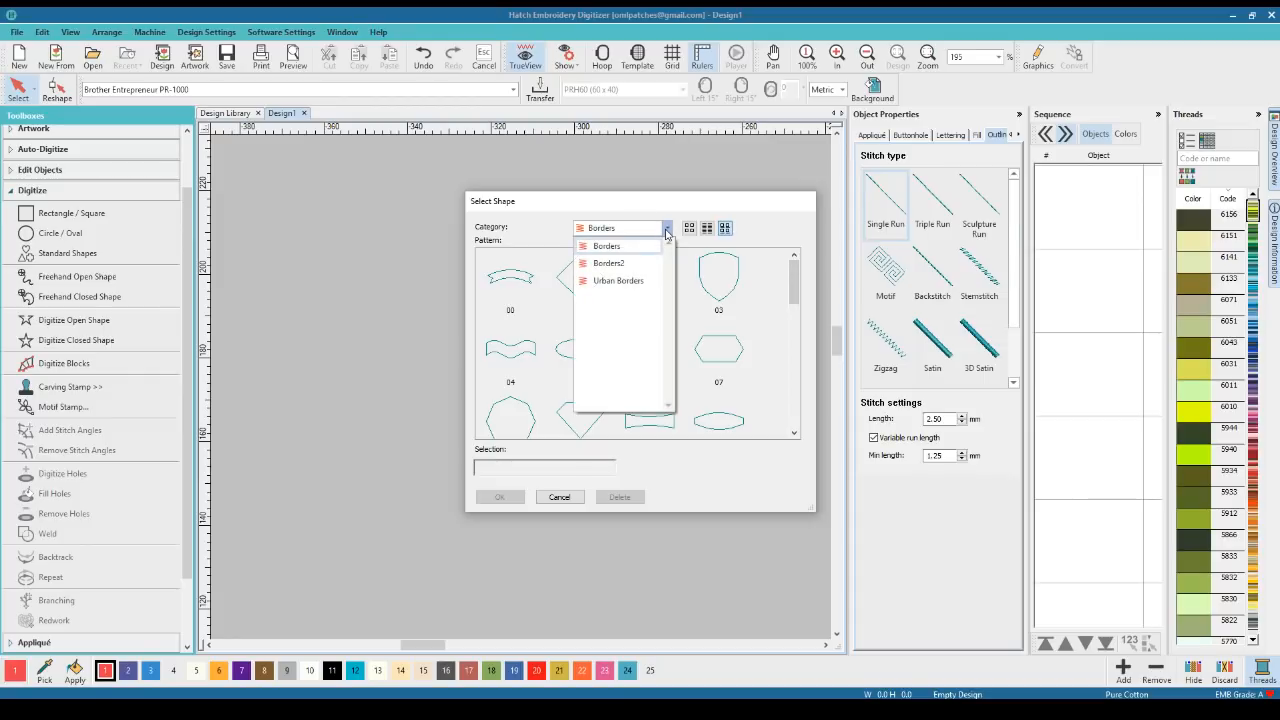
pyautogui.click(618, 281)
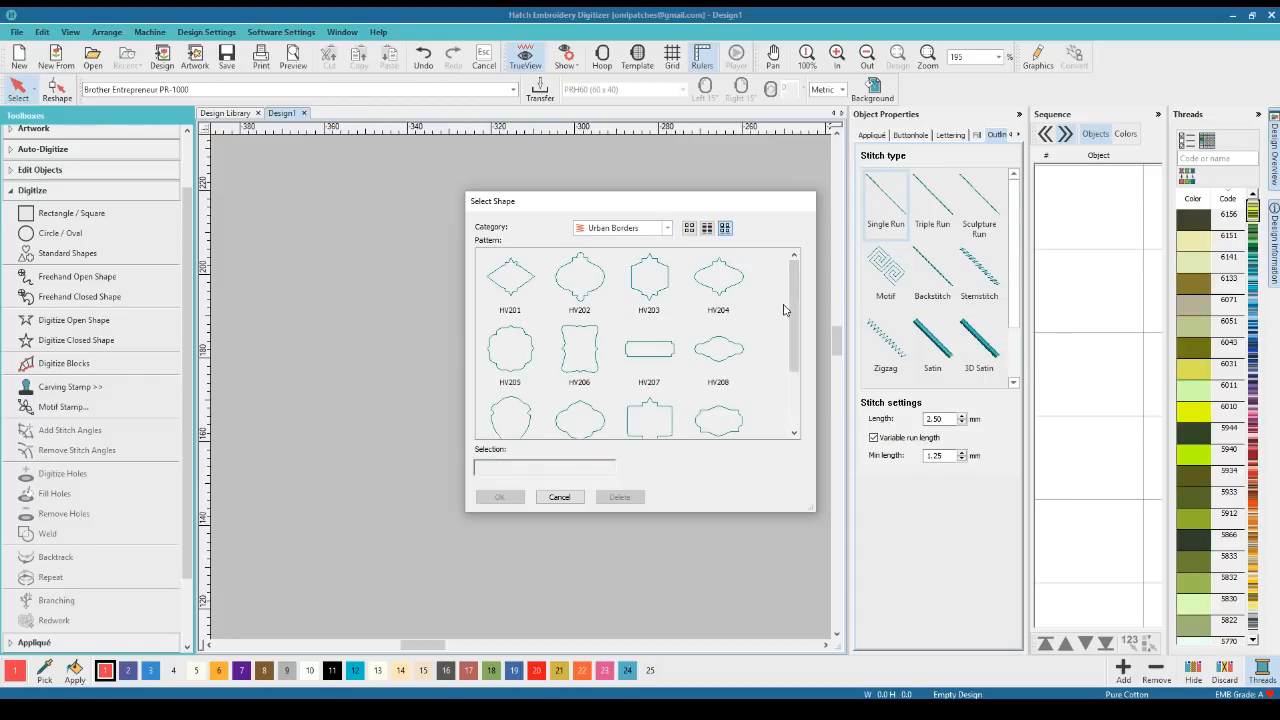
pyautogui.moveTo(794, 328); pyautogui.dragTo(796, 385)
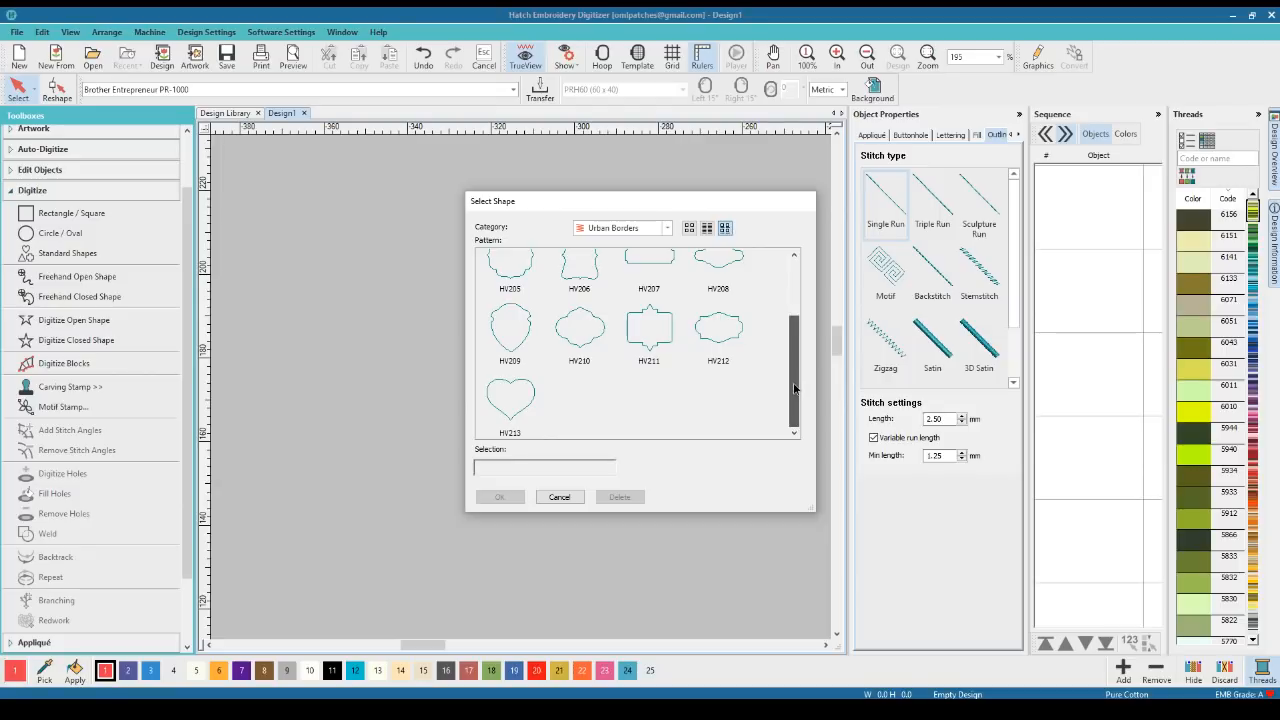
pyautogui.click(652, 332)
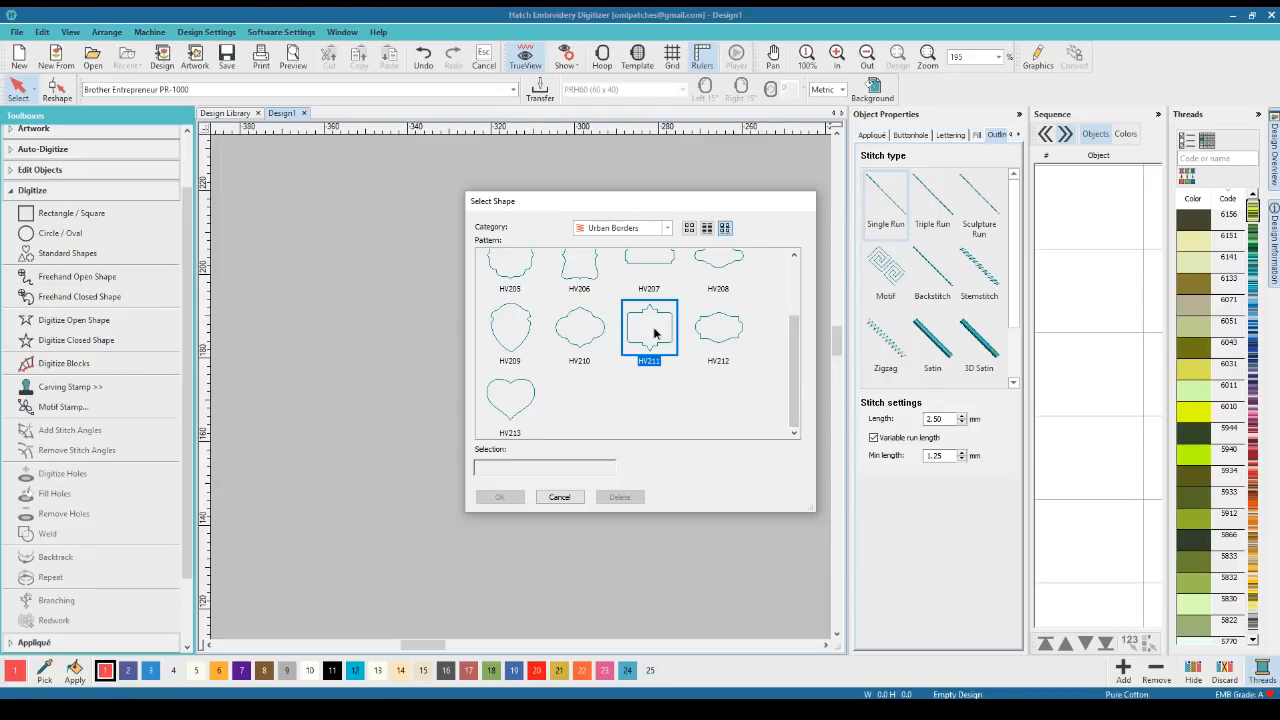
pyautogui.moveTo(794, 371); pyautogui.dragTo(794, 300)
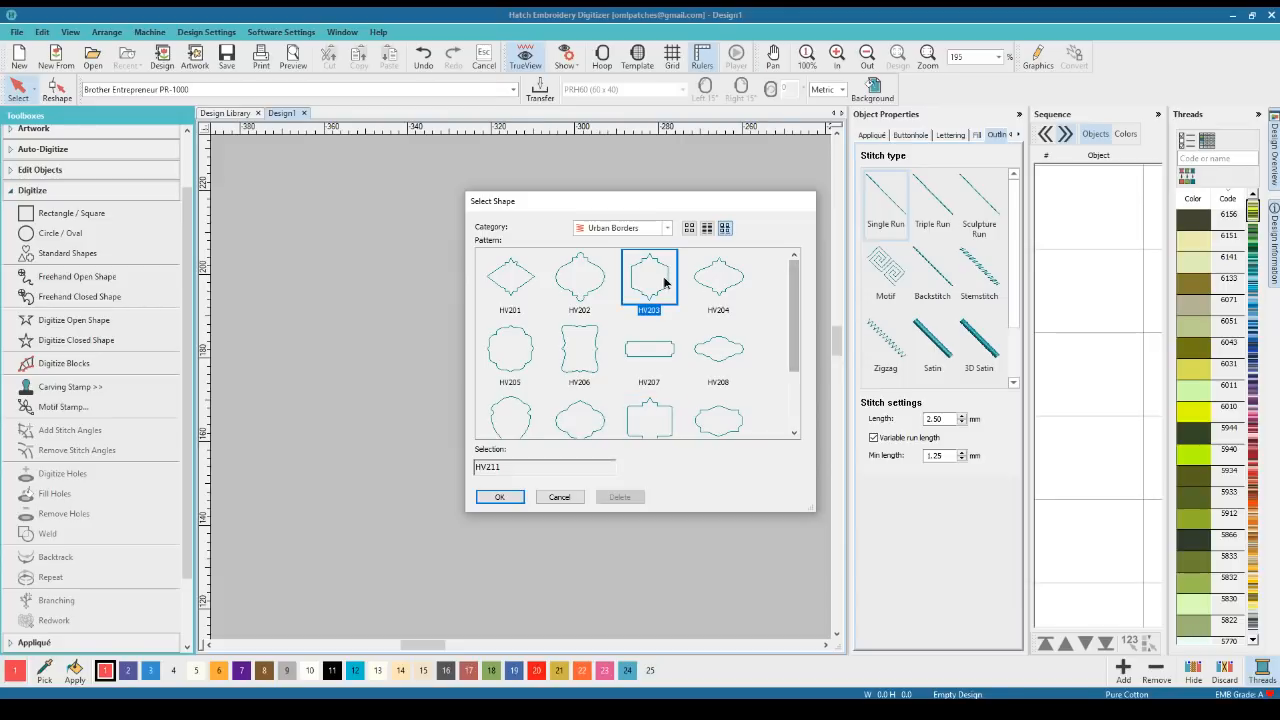
pyautogui.click(590, 283)
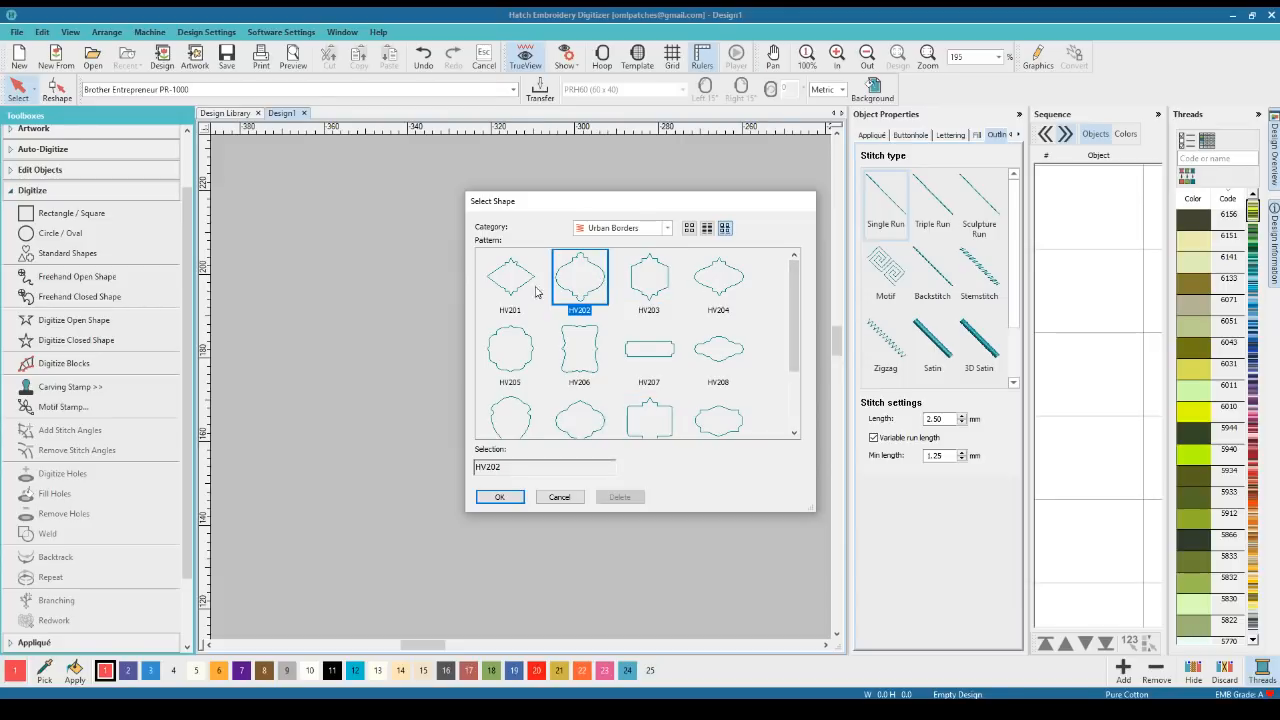
pyautogui.click(498, 497)
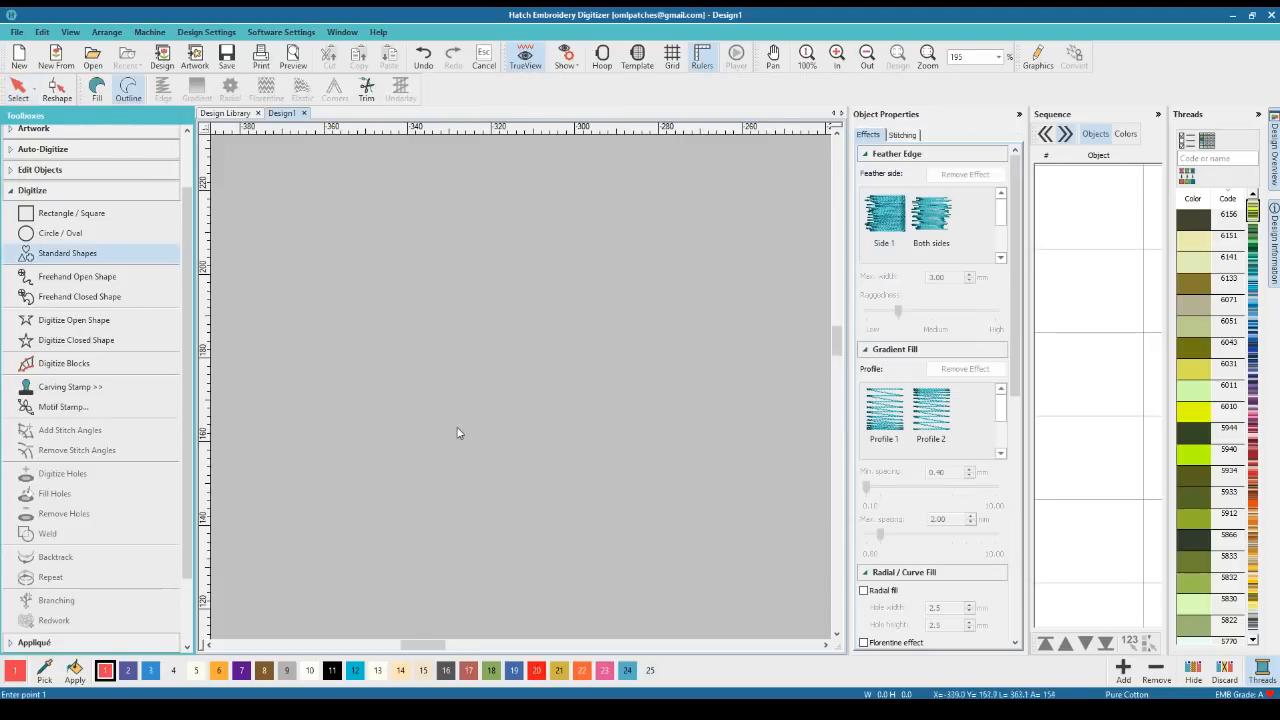
# Draw the ornament-shaped border about 62 mm wide and 73 mm high near the middle of the design area and select it
pyautogui.click(431, 251)
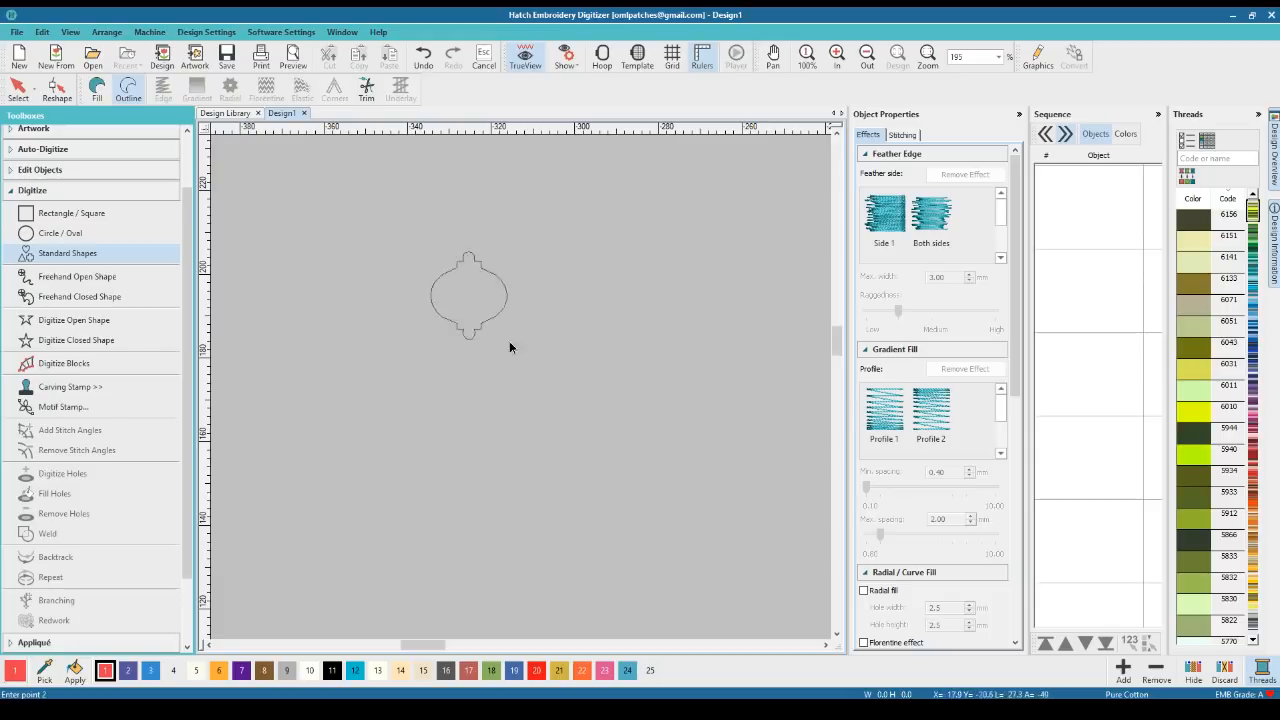
pyautogui.click(690, 557)
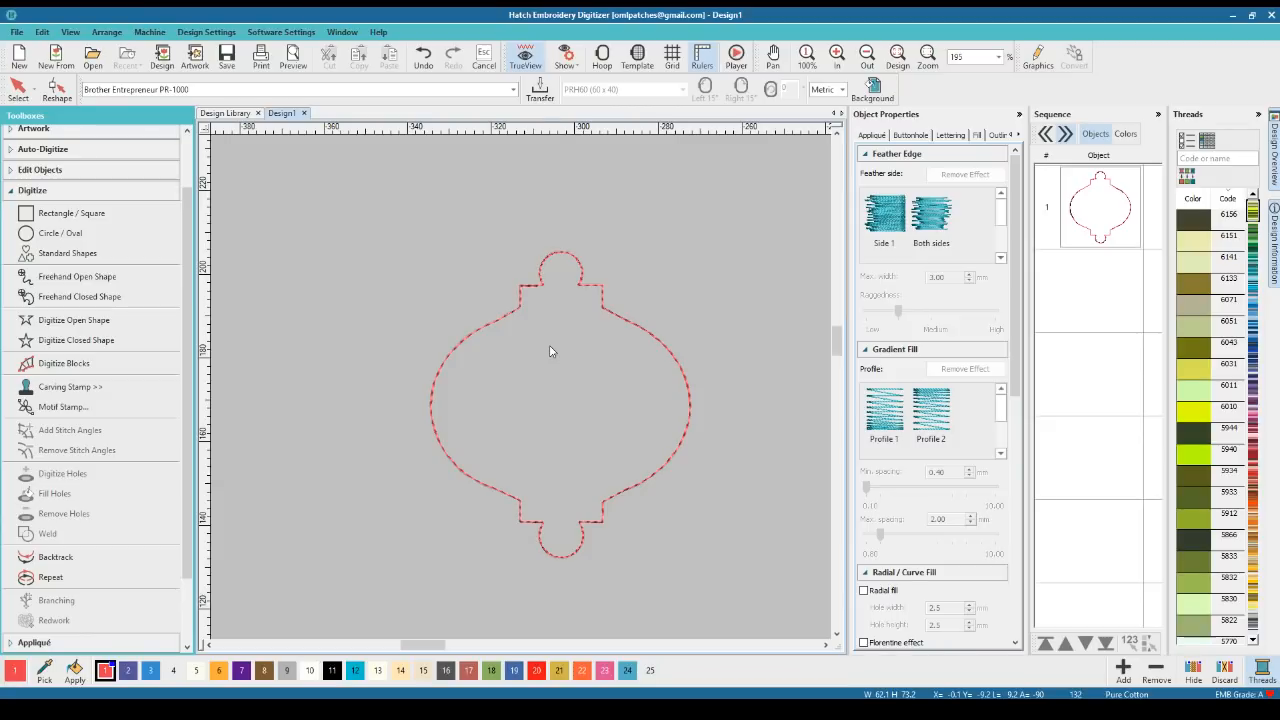
pyautogui.click(607, 315)
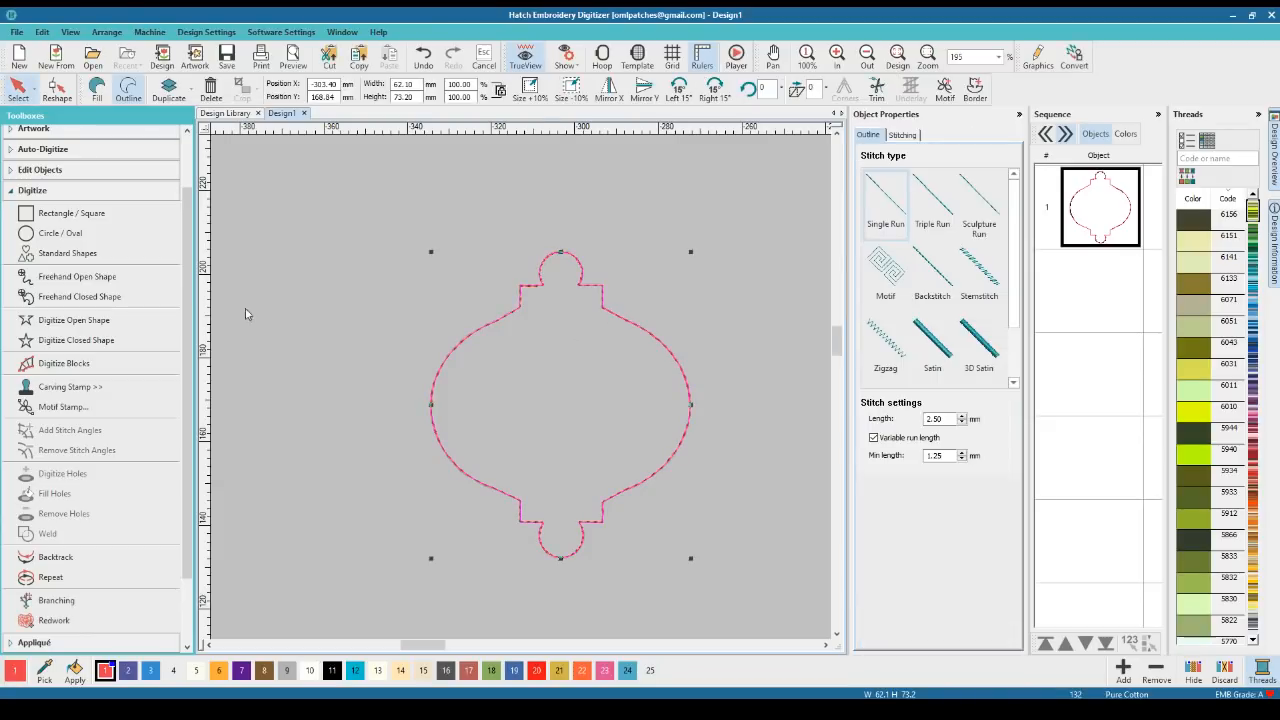
# Draw the Urban Borders heart HV213 as a standard shape about 34 mm wide and 34 mm high, up and left of the ornament
pyautogui.click(93, 255)
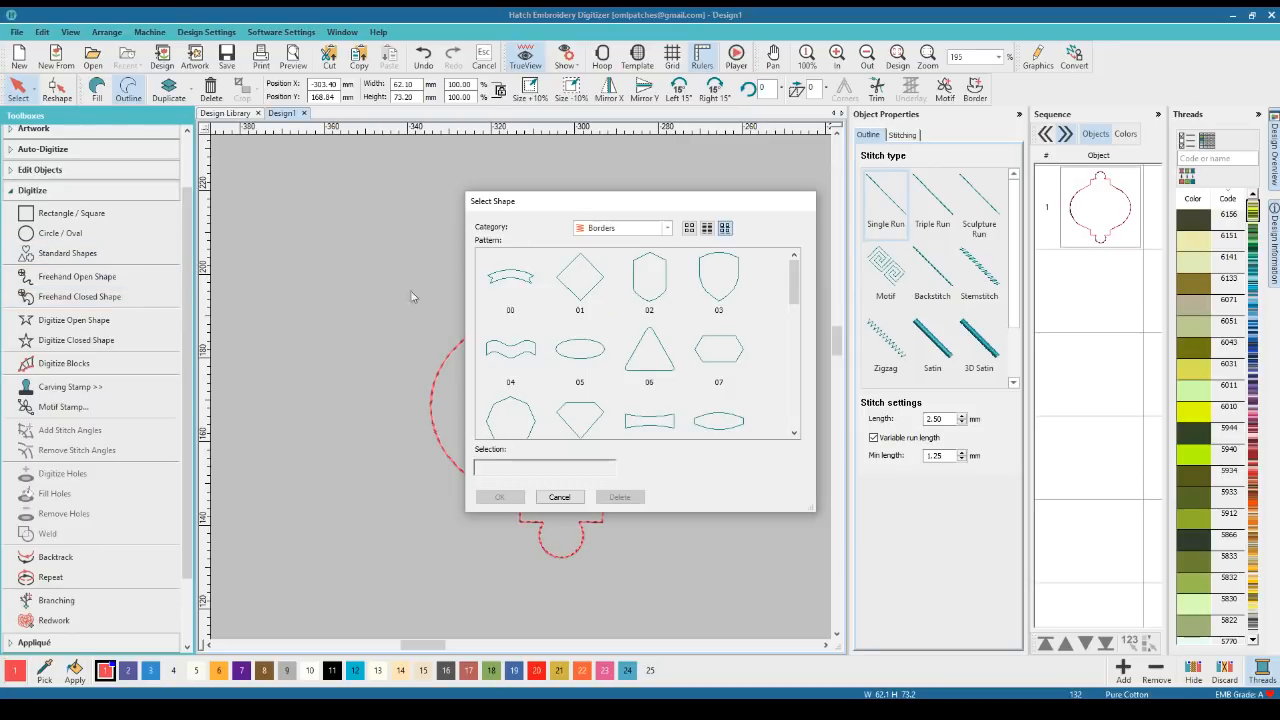
pyautogui.click(666, 228)
pyautogui.click(618, 280)
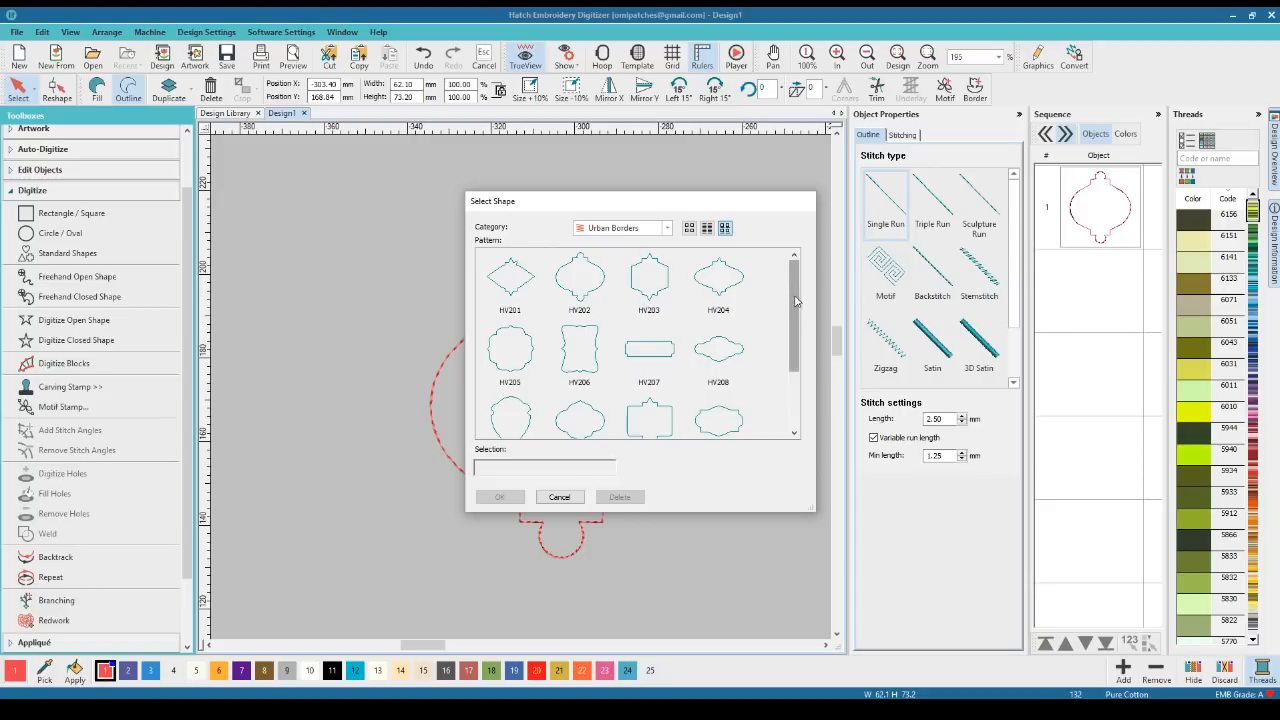
pyautogui.moveTo(791, 305); pyautogui.dragTo(790, 363)
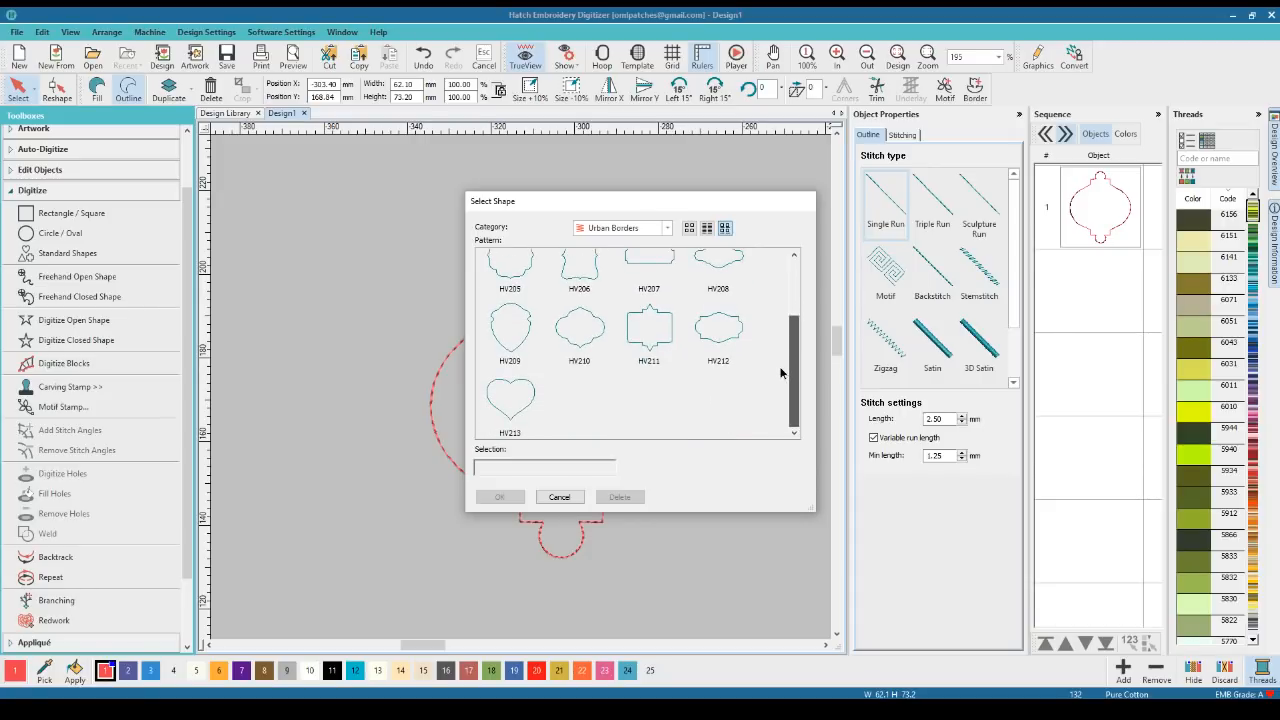
pyautogui.click(514, 392)
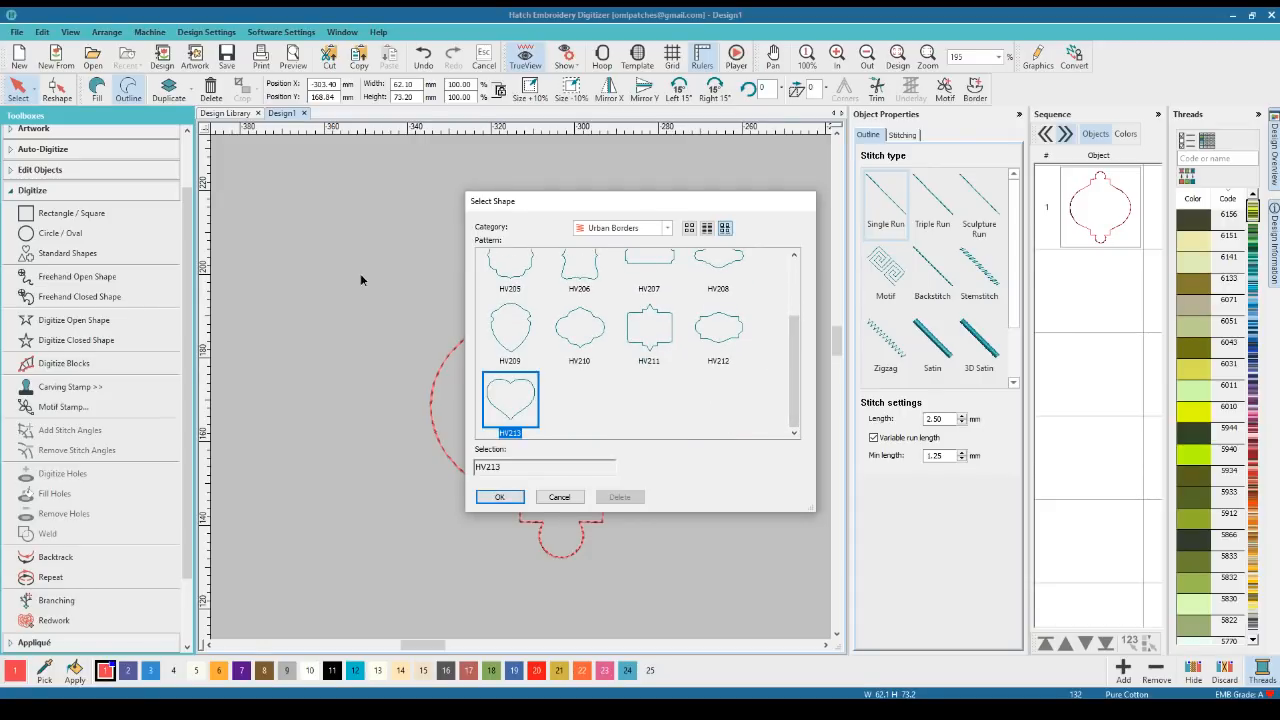
pyautogui.click(499, 497)
pyautogui.click(303, 216)
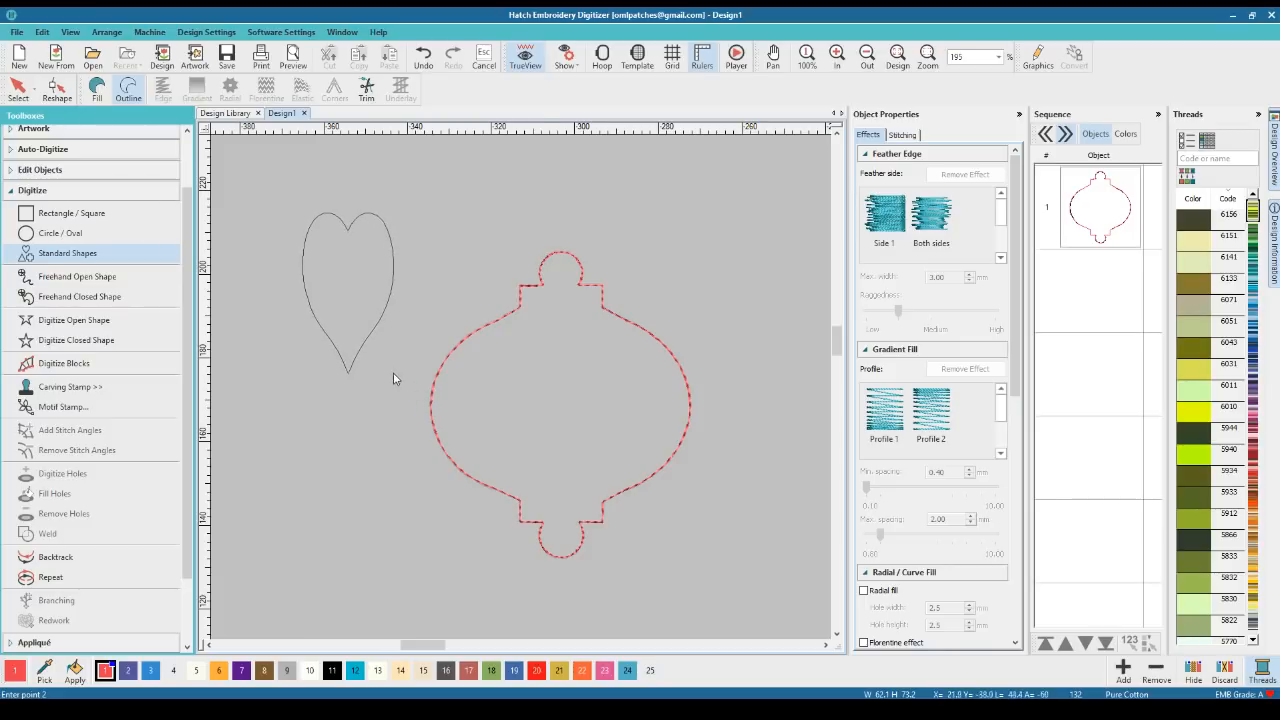
pyautogui.click(445, 360)
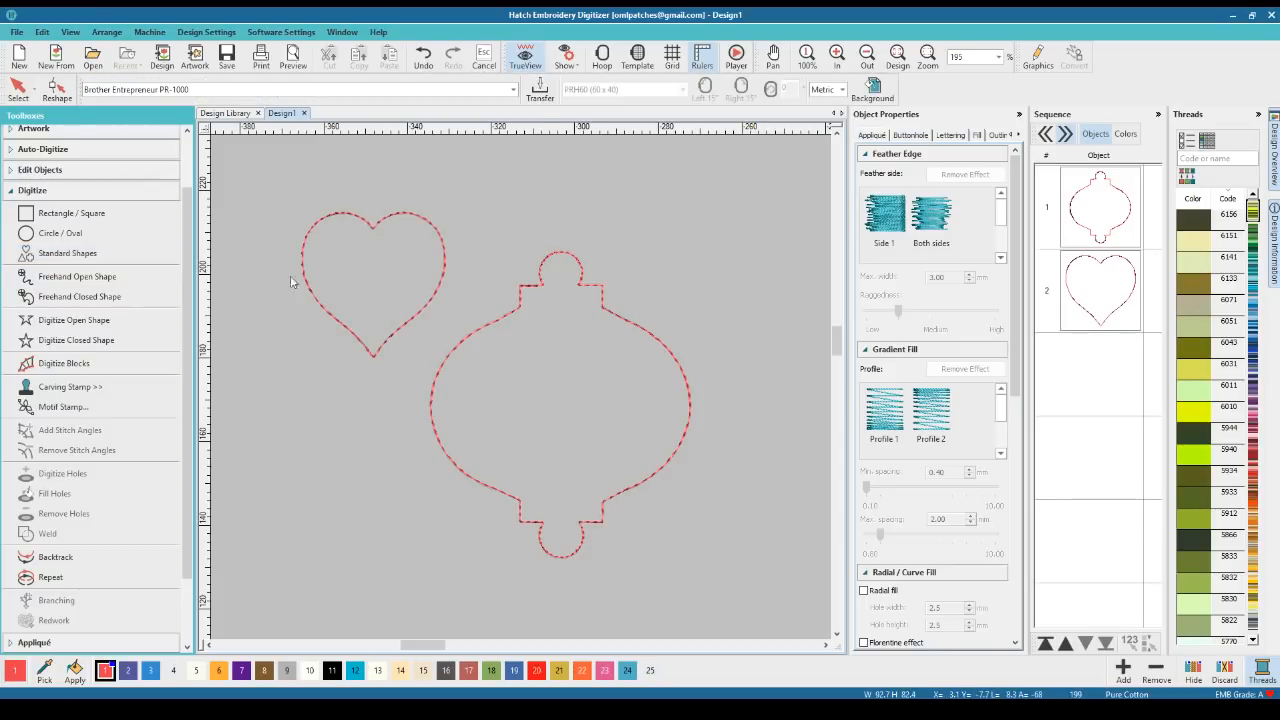
# Convert both the heart and the ornament shape from outline to fill stitching
pyautogui.click(18, 88)
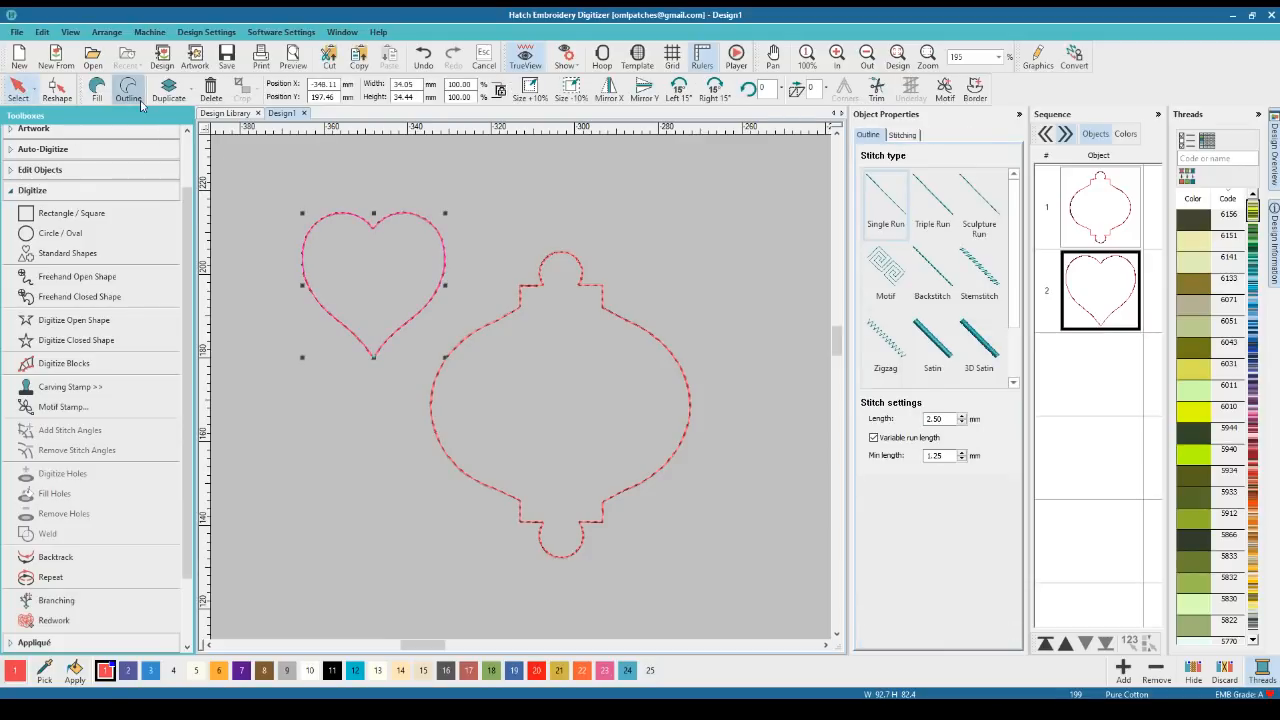
pyautogui.click(97, 88)
pyautogui.click(507, 215)
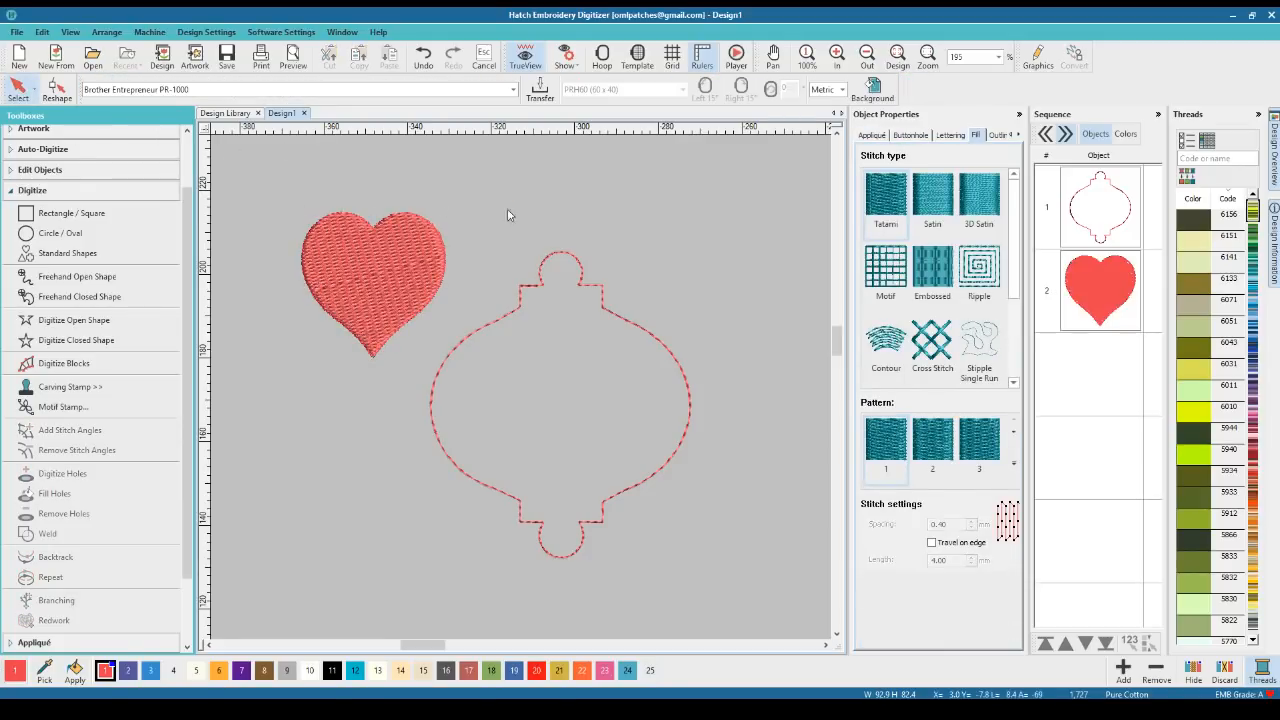
pyautogui.click(561, 263)
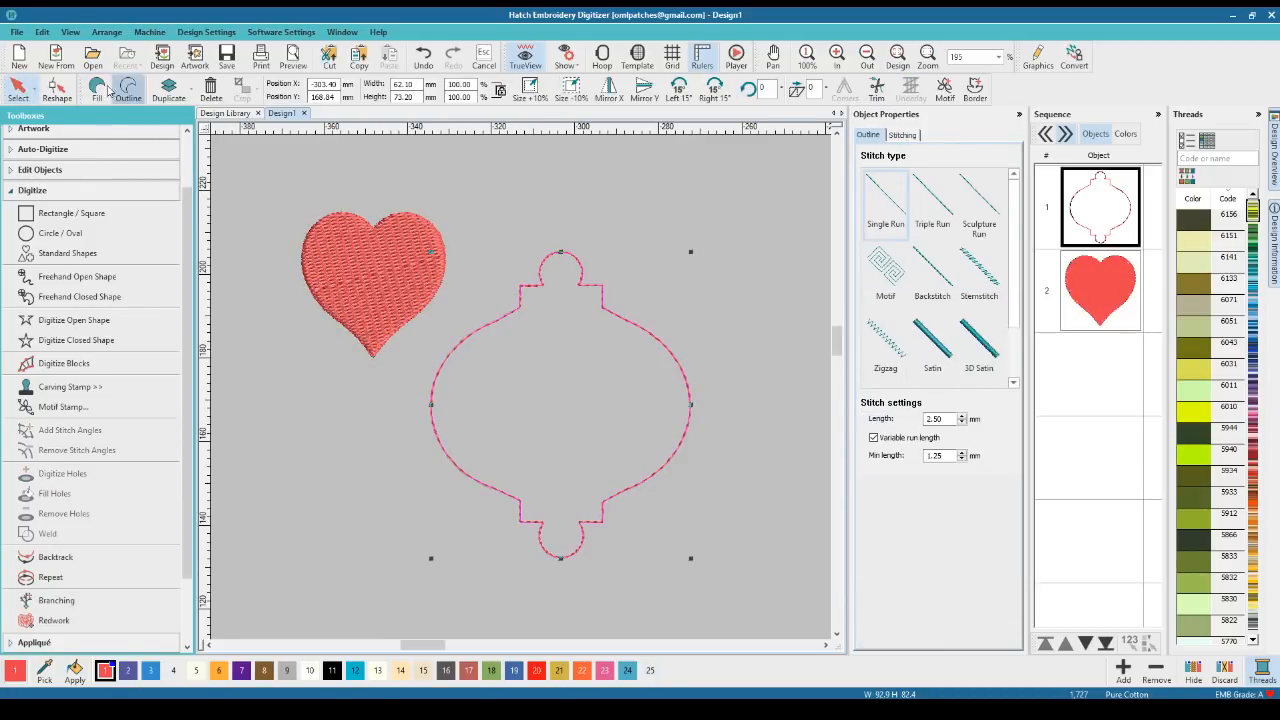
pyautogui.click(98, 90)
pyautogui.click(645, 246)
# Move the ornament about 18 mm upward and shift the heart slightly down and left so the two shapes stand apart
pyautogui.click(596, 362)
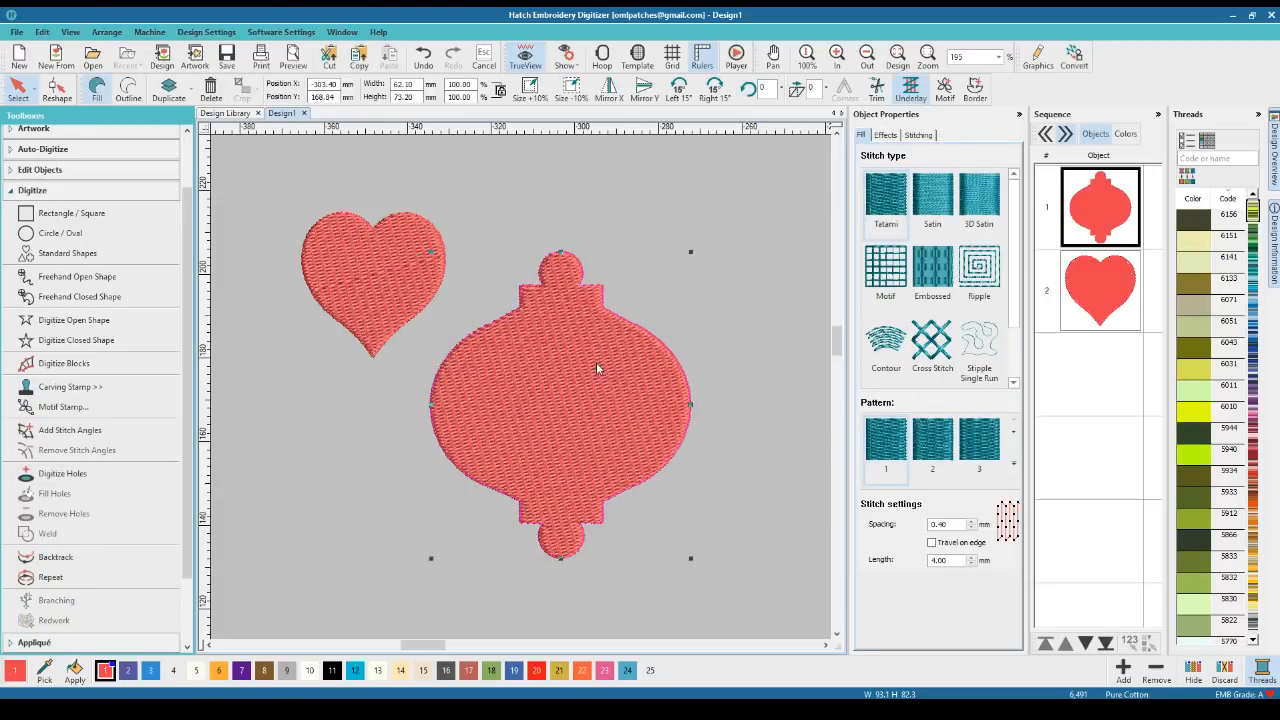
pyautogui.moveTo(595, 362); pyautogui.dragTo(605, 298)
pyautogui.click(735, 459)
pyautogui.click(634, 345)
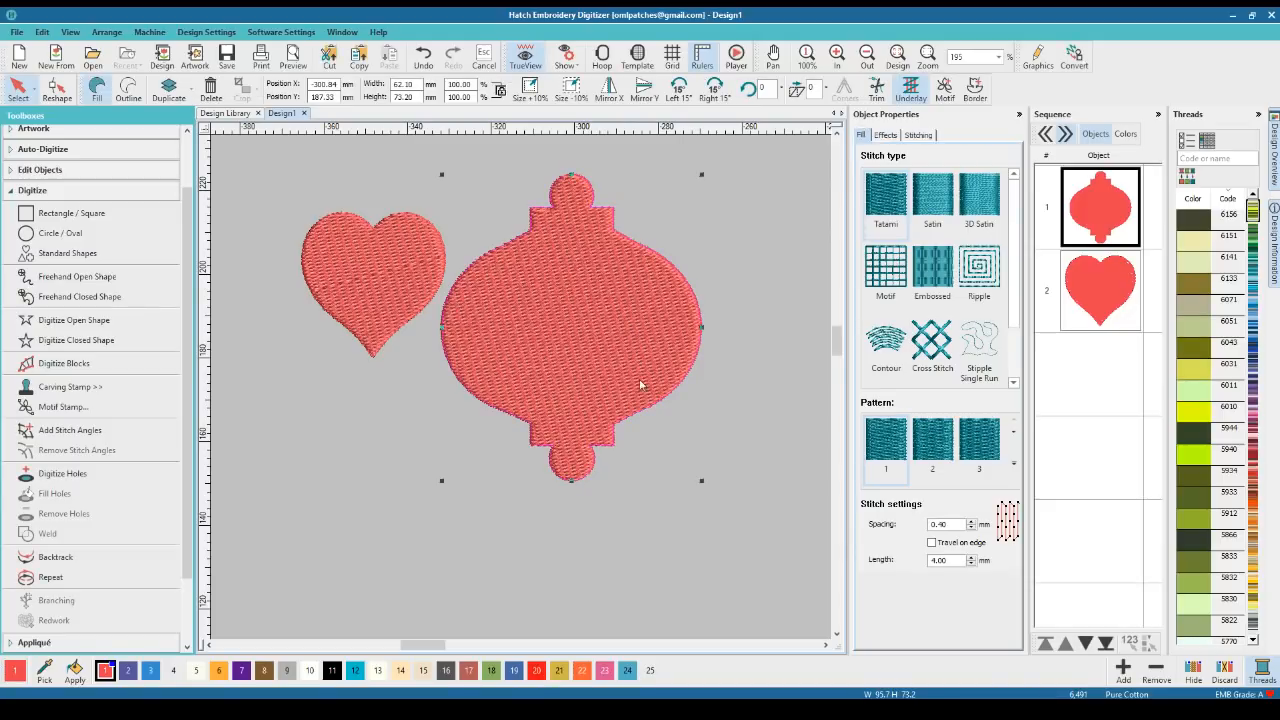
pyautogui.click(394, 256)
pyautogui.moveTo(391, 265); pyautogui.dragTo(372, 284)
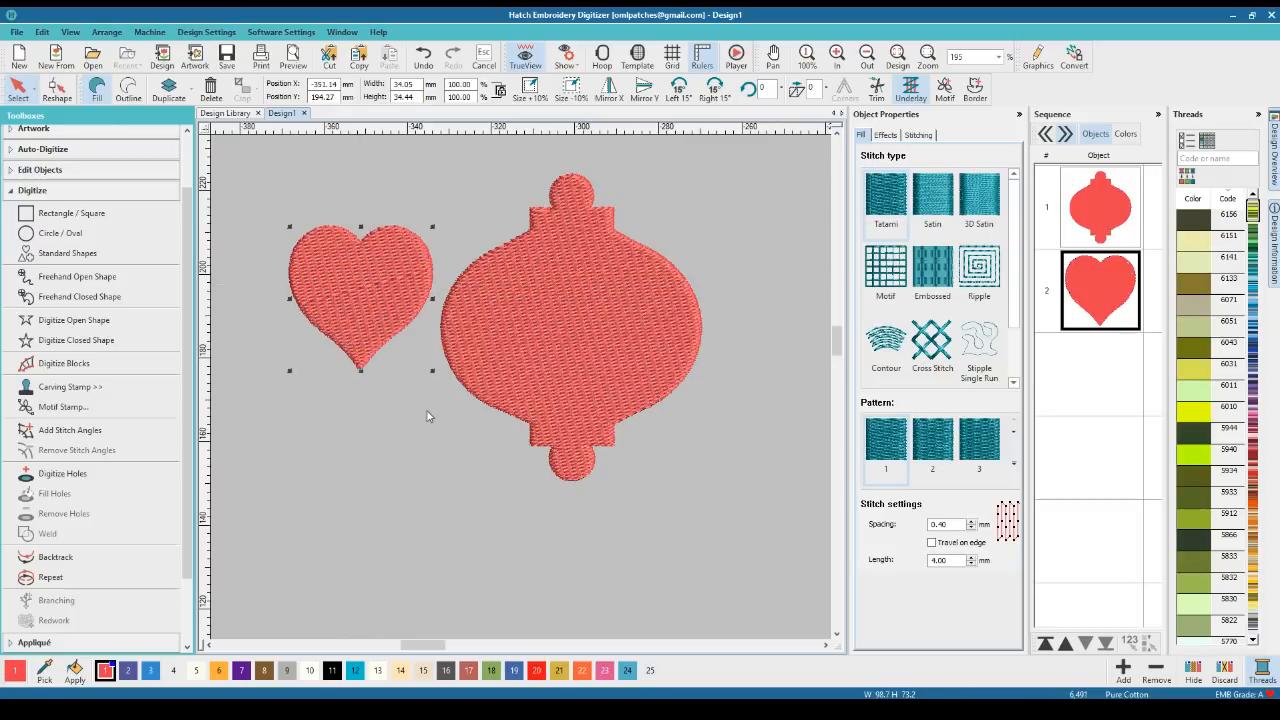
pyautogui.click(427, 412)
pyautogui.click(371, 309)
pyautogui.click(498, 343)
pyautogui.click(413, 295)
pyautogui.click(539, 333)
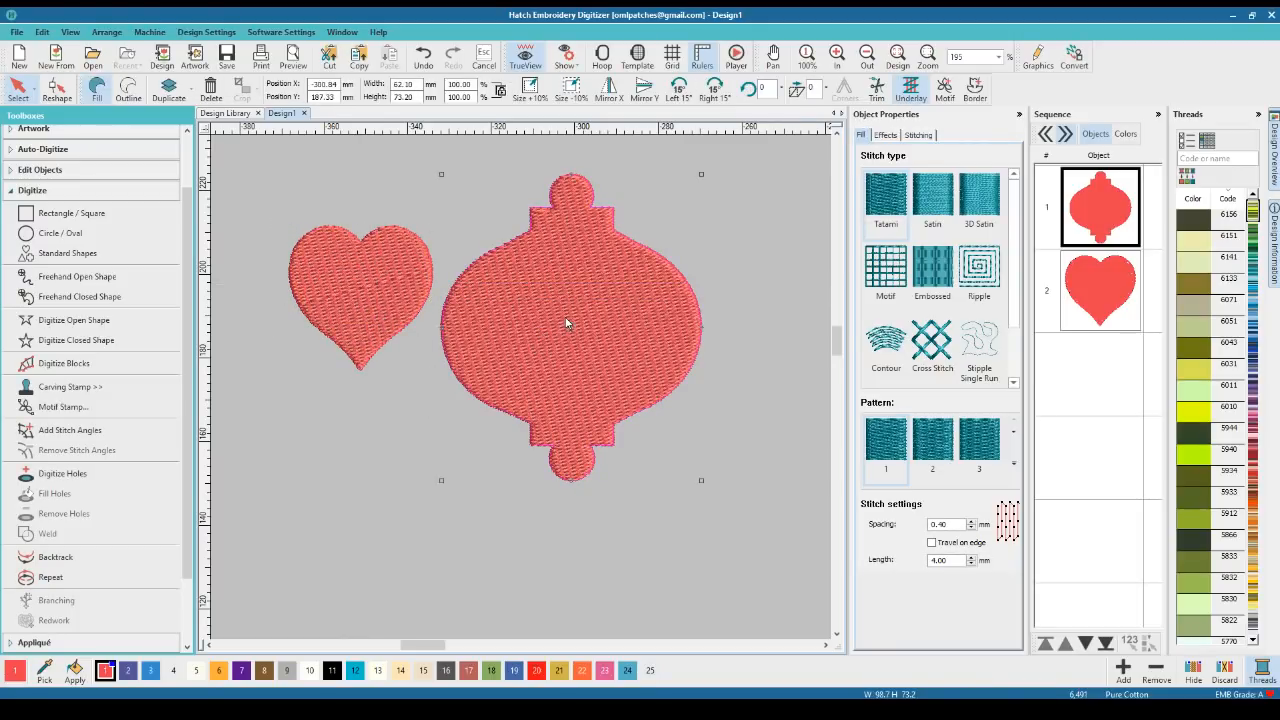
pyautogui.click(1103, 285)
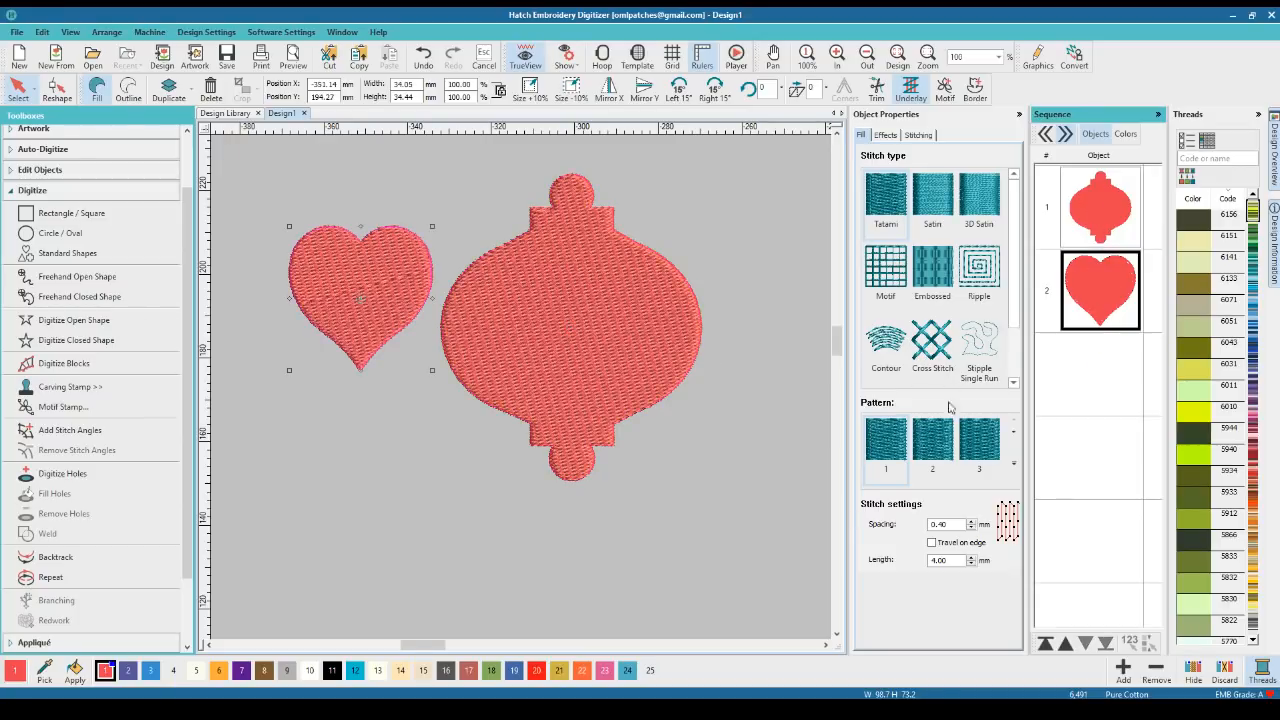
pyautogui.click(445, 458)
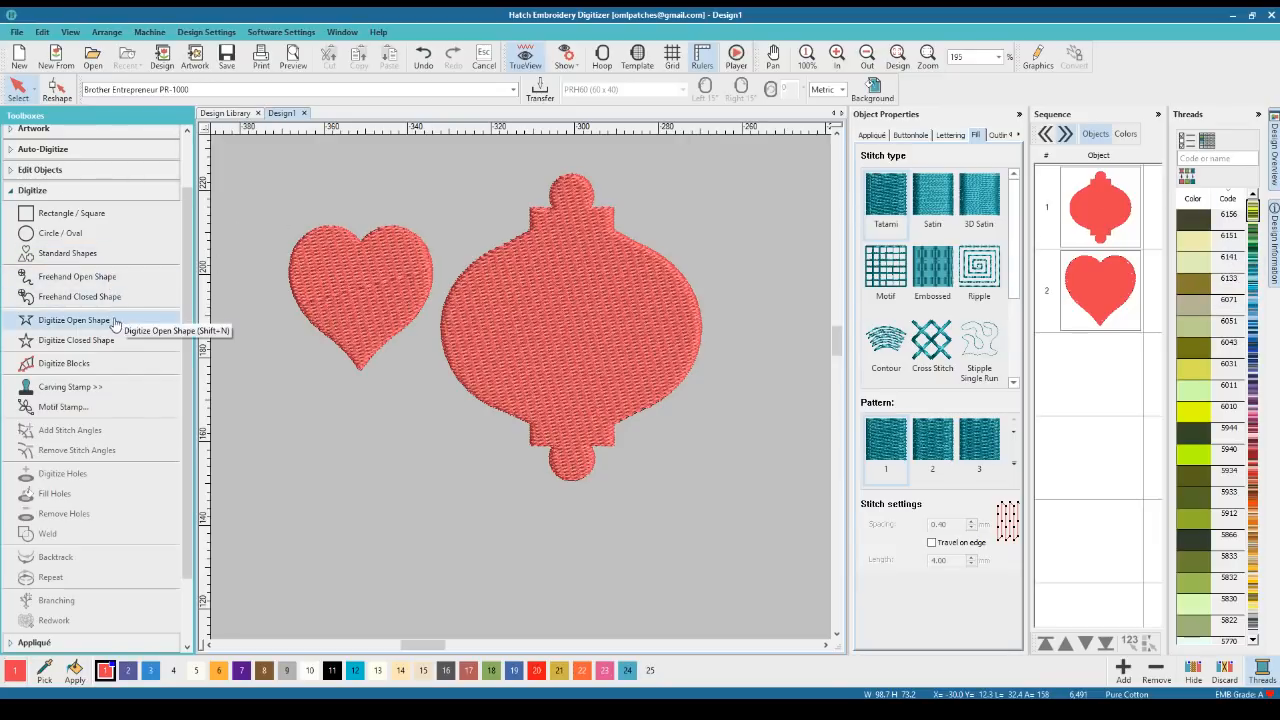
# Browse the Carving Stamp patterns in the Blackwork, Blackwork2, Candlewicking and Carving Stamps categories
pyautogui.click(99, 393)
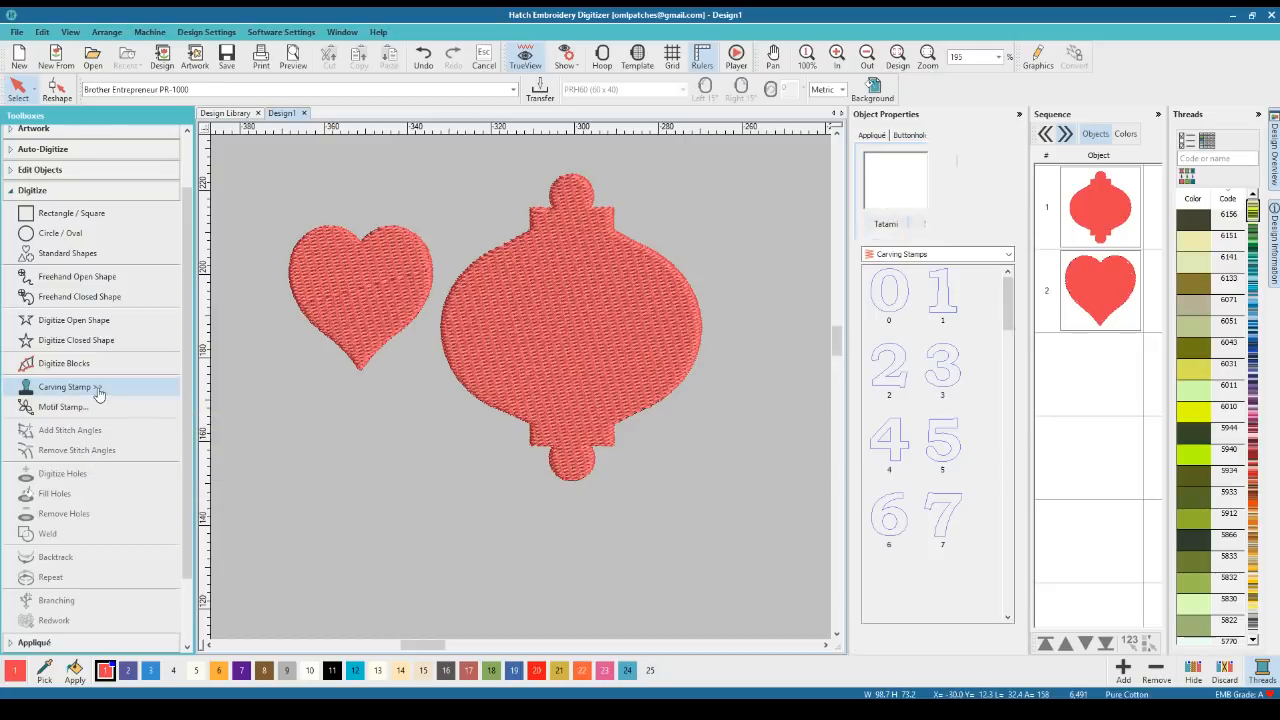
pyautogui.click(940, 256)
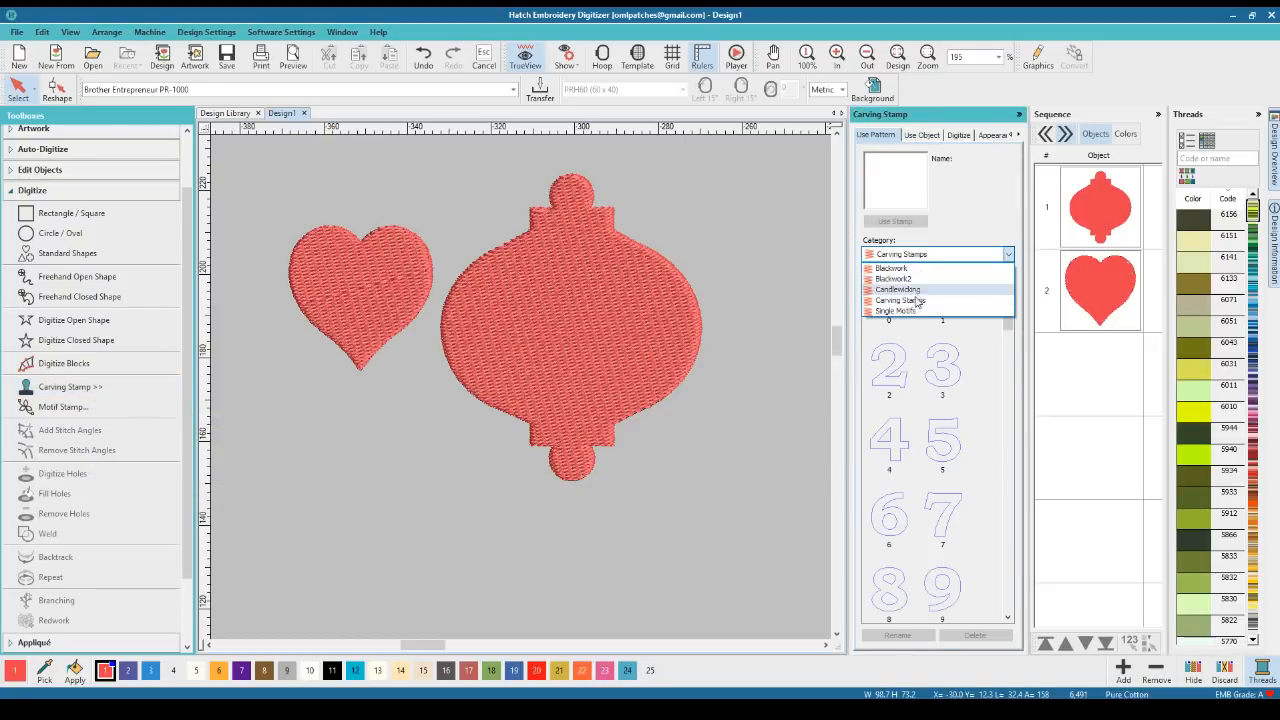
pyautogui.click(906, 270)
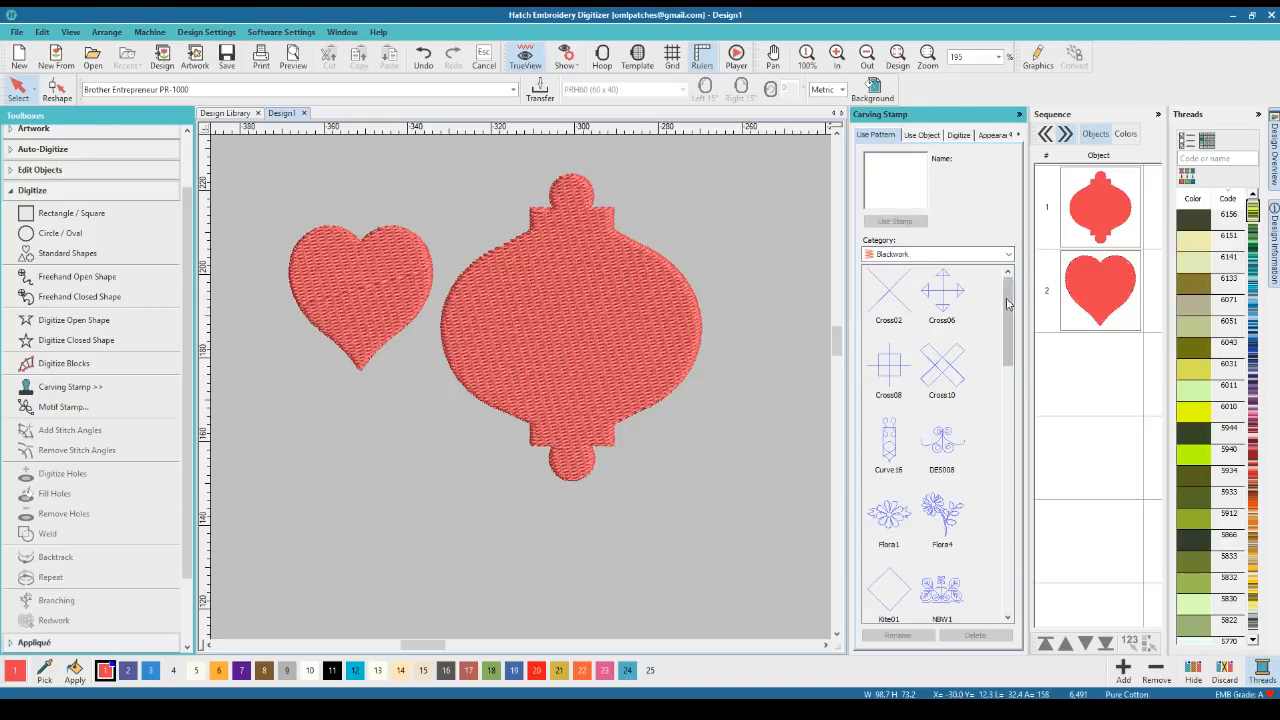
pyautogui.moveTo(1007, 306); pyautogui.dragTo(1036, 287)
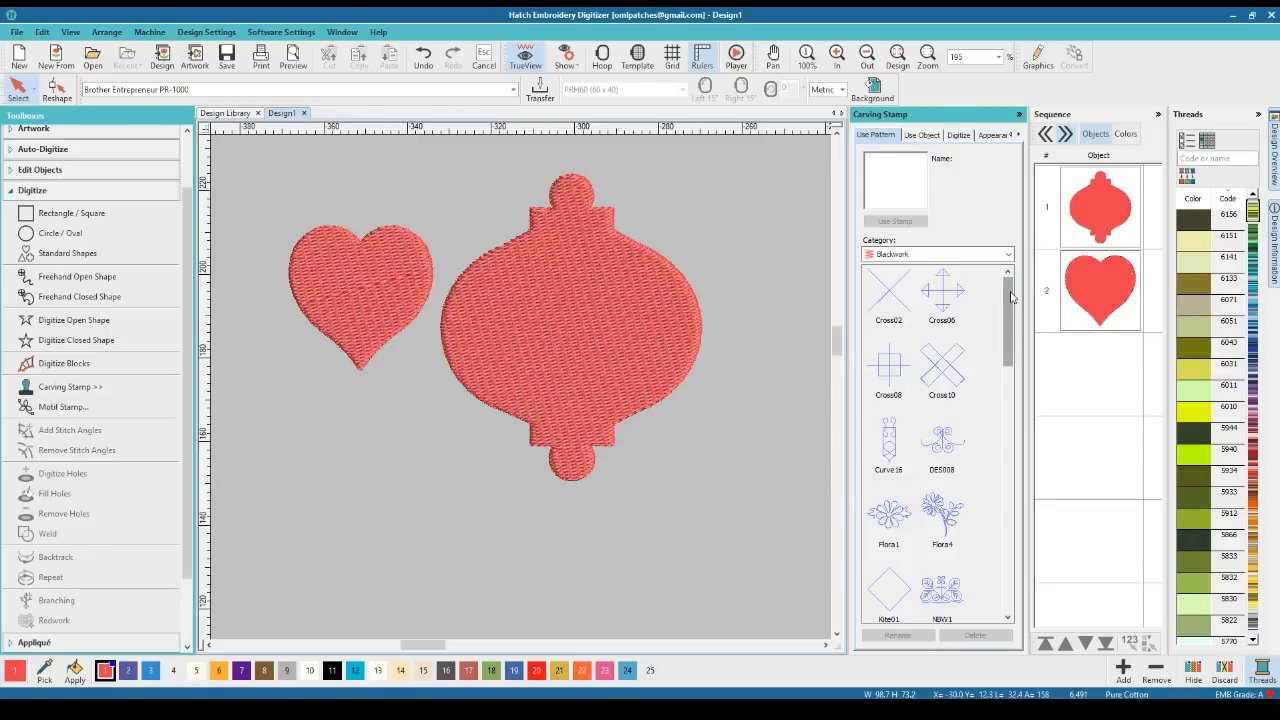
pyautogui.click(1007, 254)
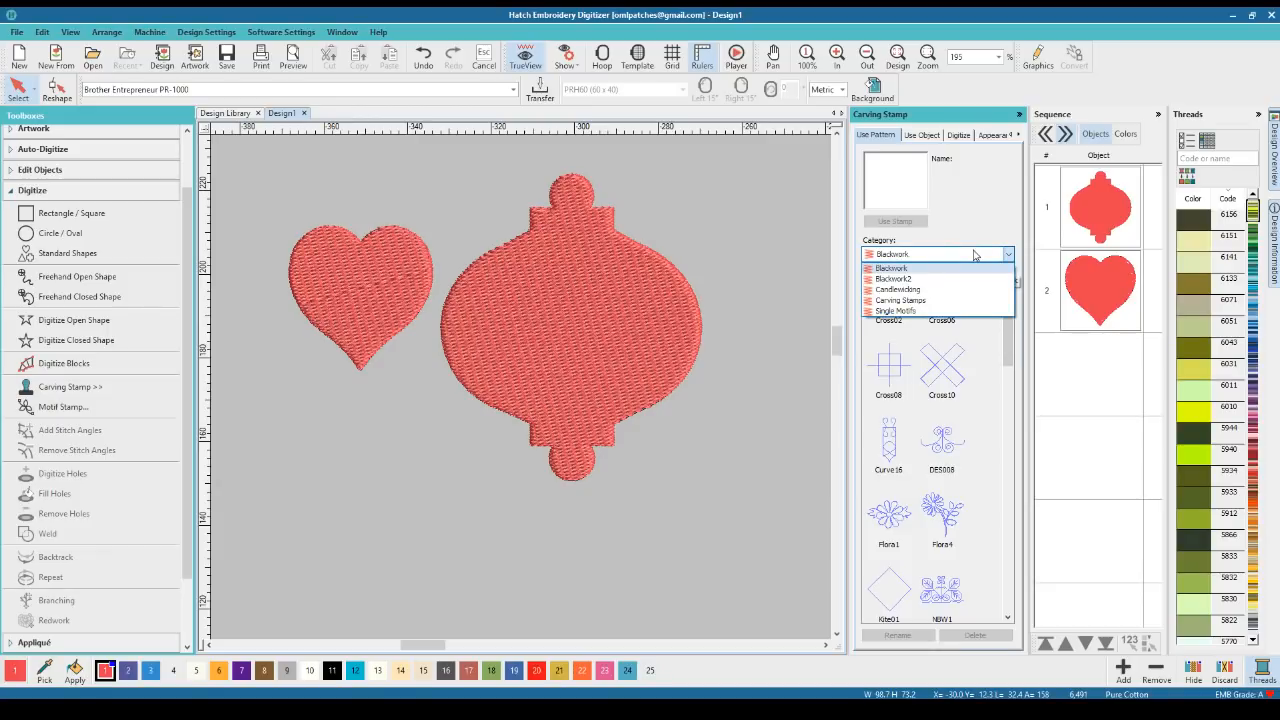
pyautogui.click(911, 280)
pyautogui.click(976, 259)
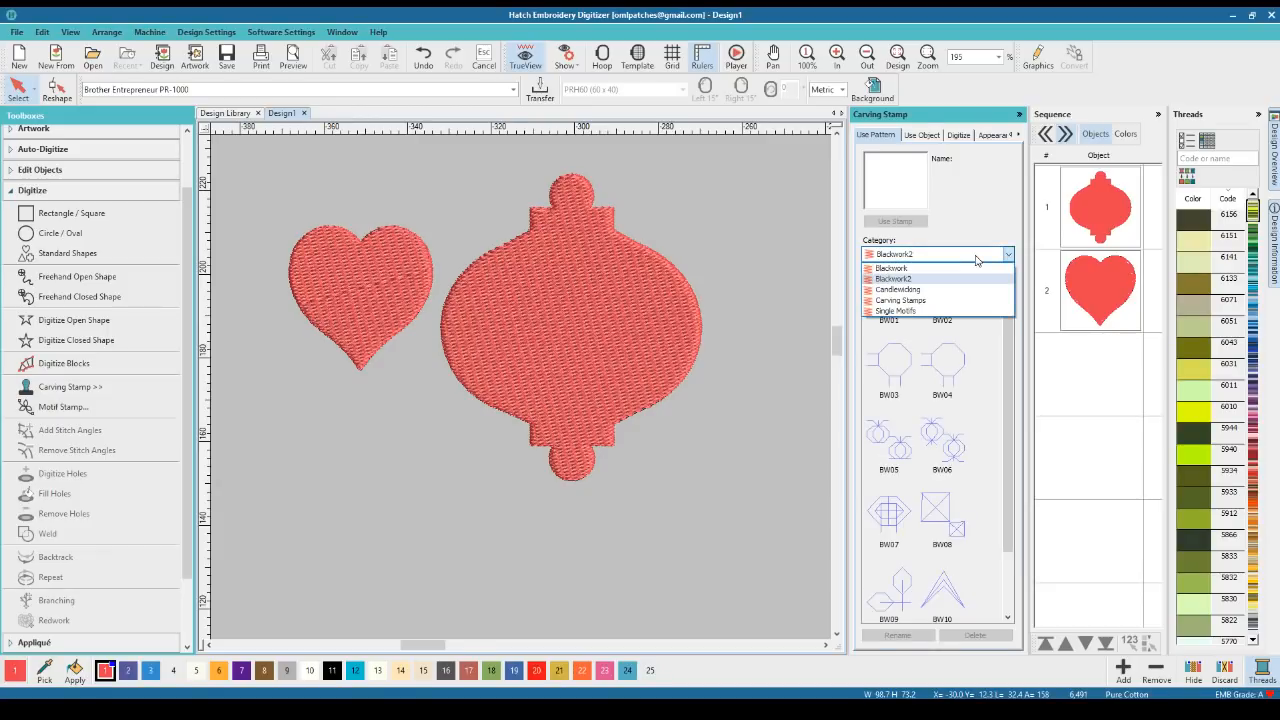
pyautogui.click(926, 289)
pyautogui.click(968, 262)
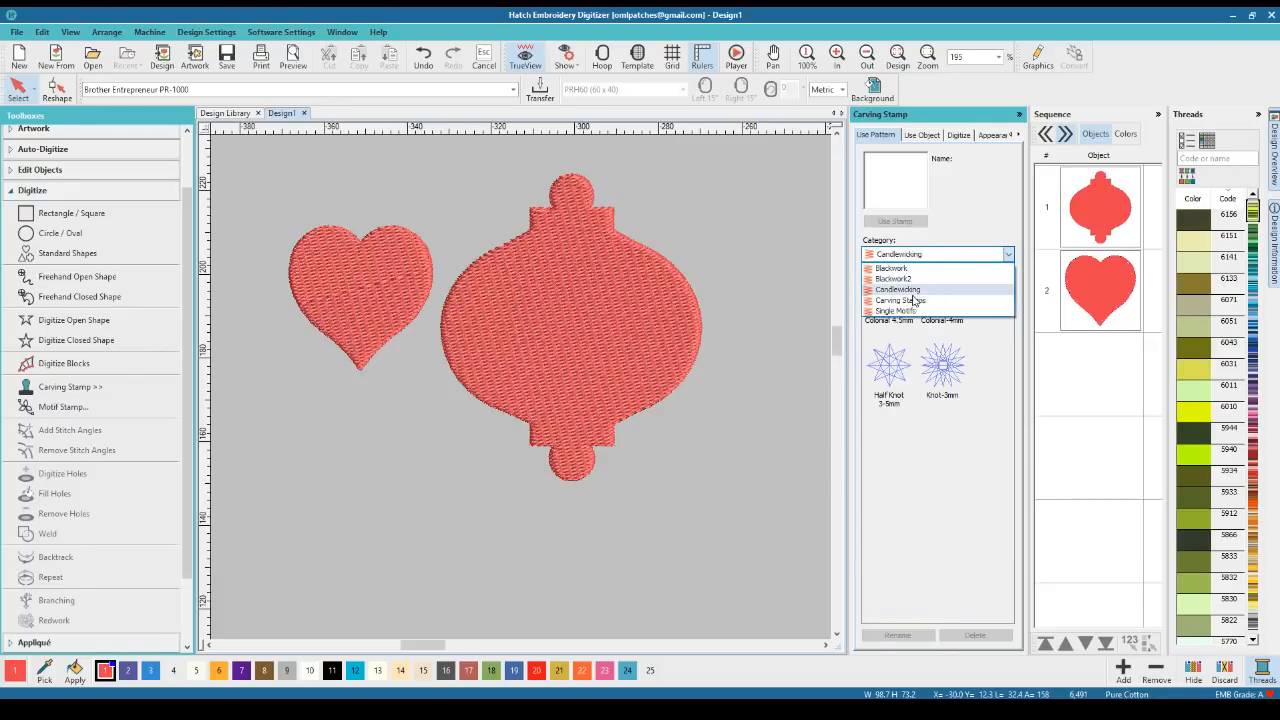
pyautogui.click(966, 297)
pyautogui.moveTo(1007, 300); pyautogui.dragTo(986, 276)
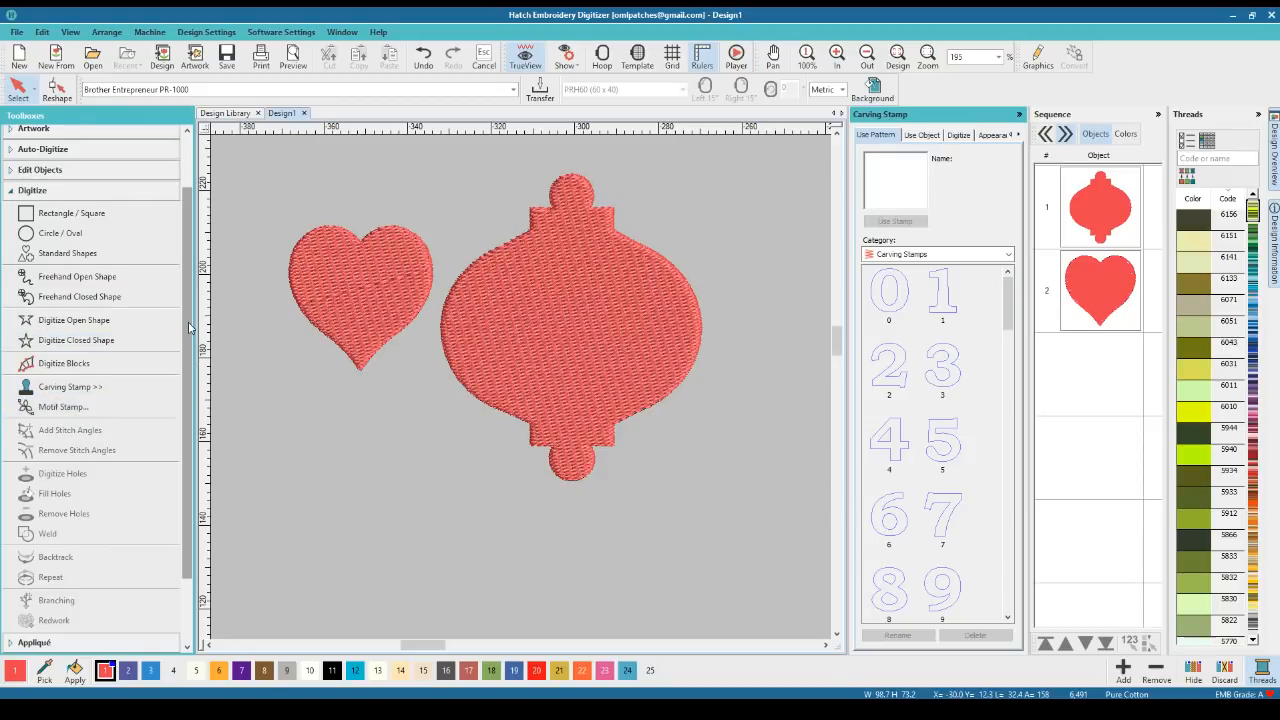
# Look through the remaining Digitize tools and open the Appliqué toolbox in its place
pyautogui.scroll(-1, 74, 350)
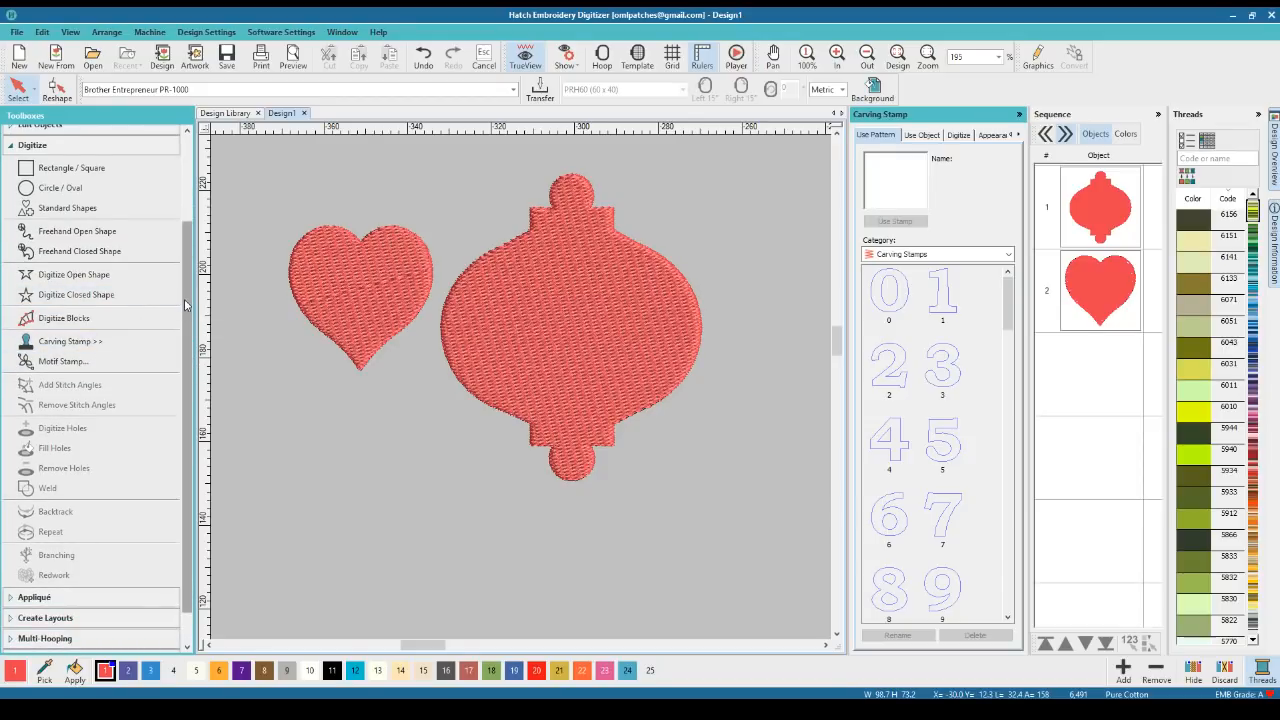
pyautogui.scroll(-1, 182, 338)
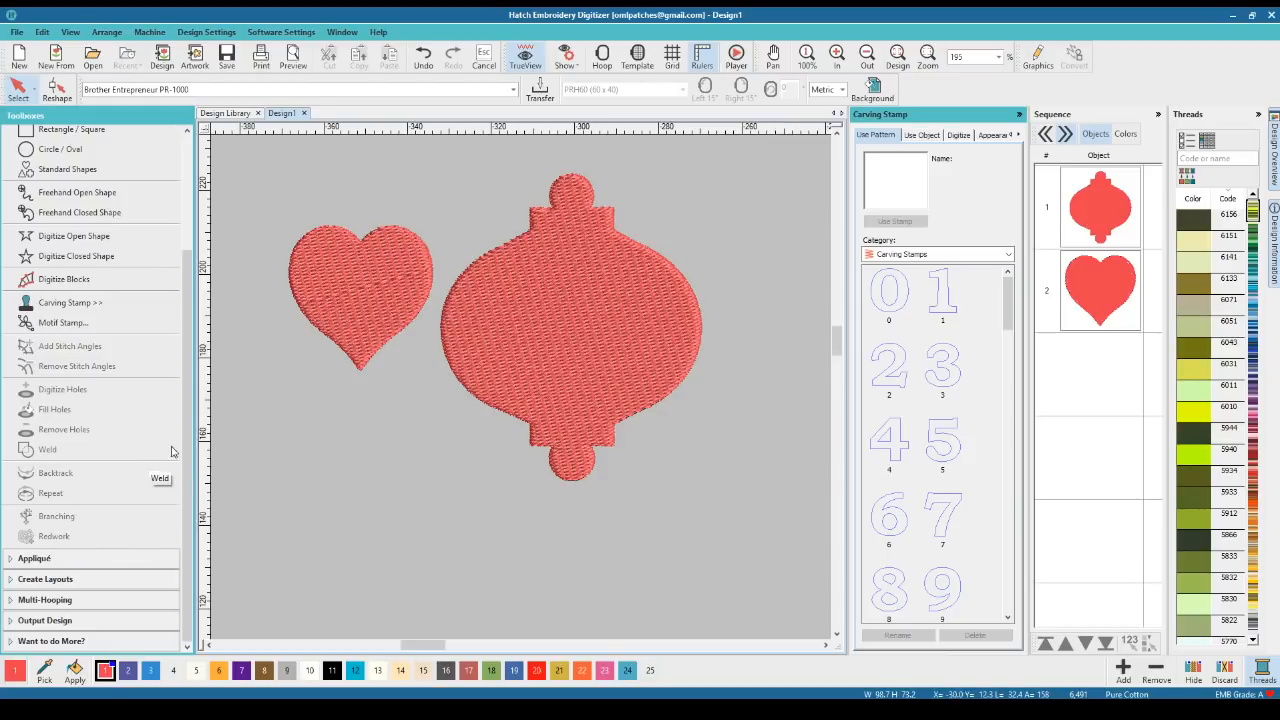
pyautogui.moveTo(190, 436)
pyautogui.mouseDown()
pyautogui.moveTo(192, 318)
pyautogui.moveTo(193, 413)
pyautogui.mouseUp()
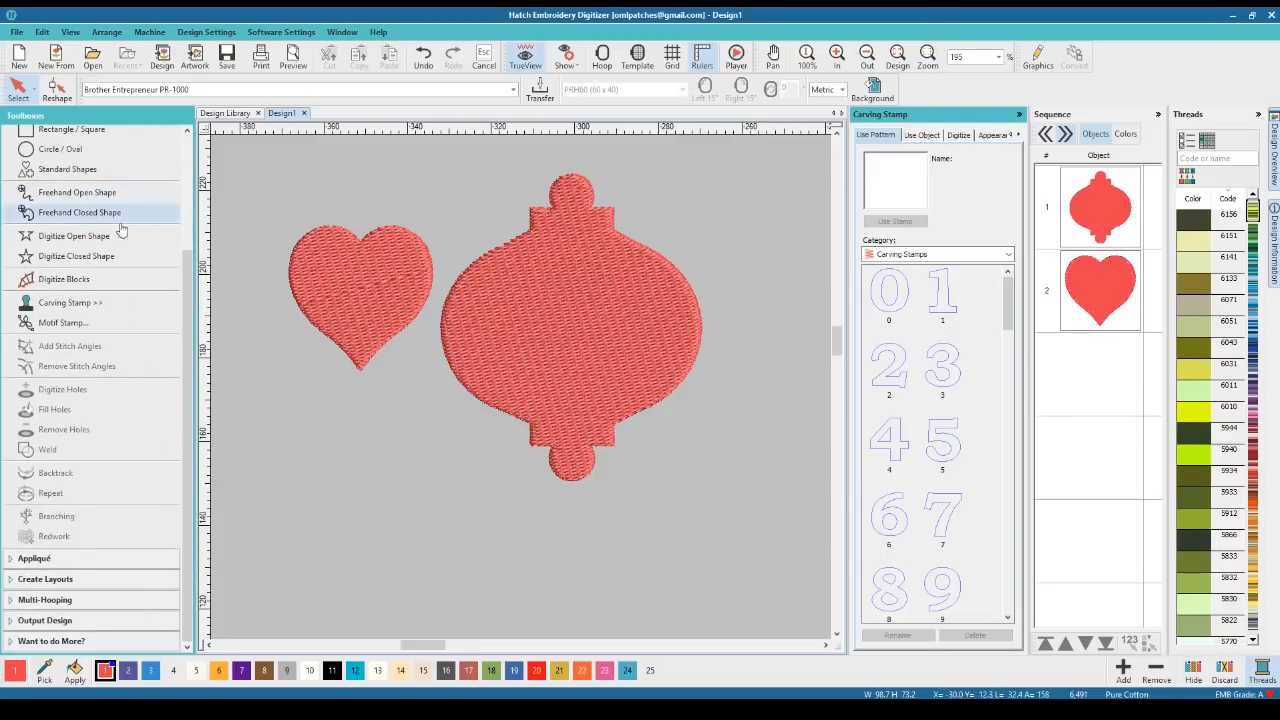
pyautogui.moveTo(187, 308); pyautogui.dragTo(187, 200)
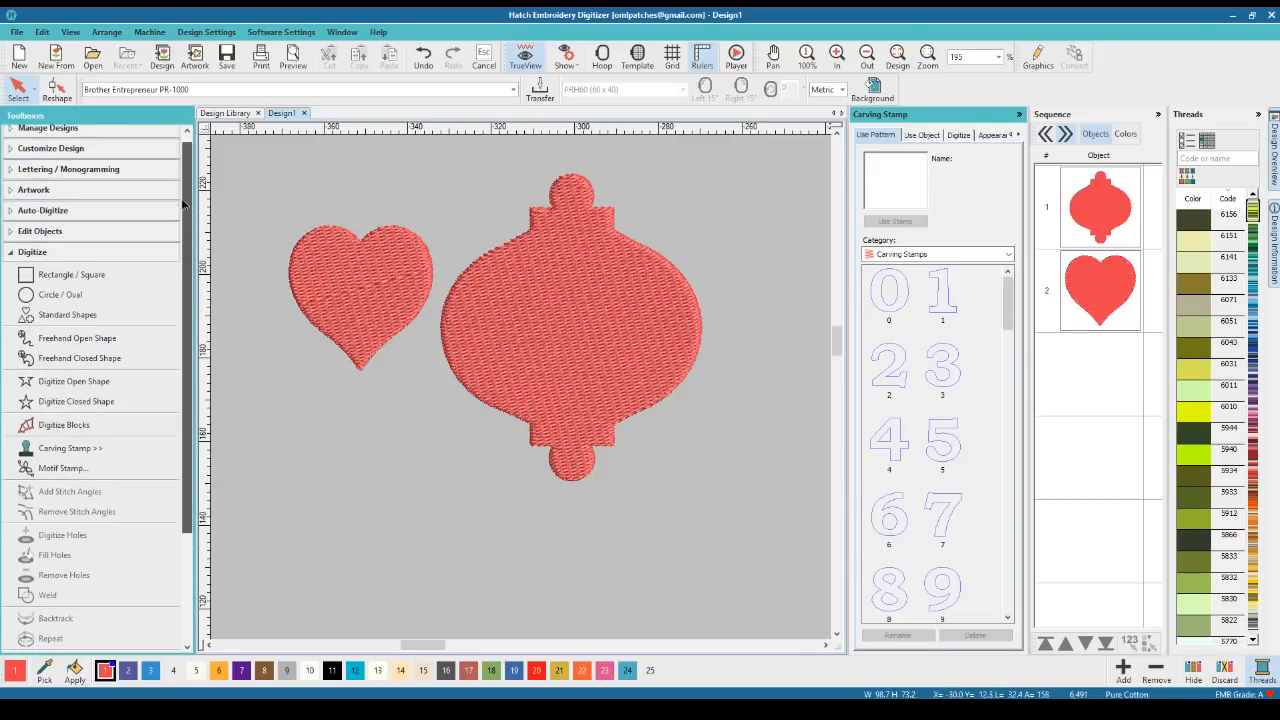
pyautogui.click(52, 252)
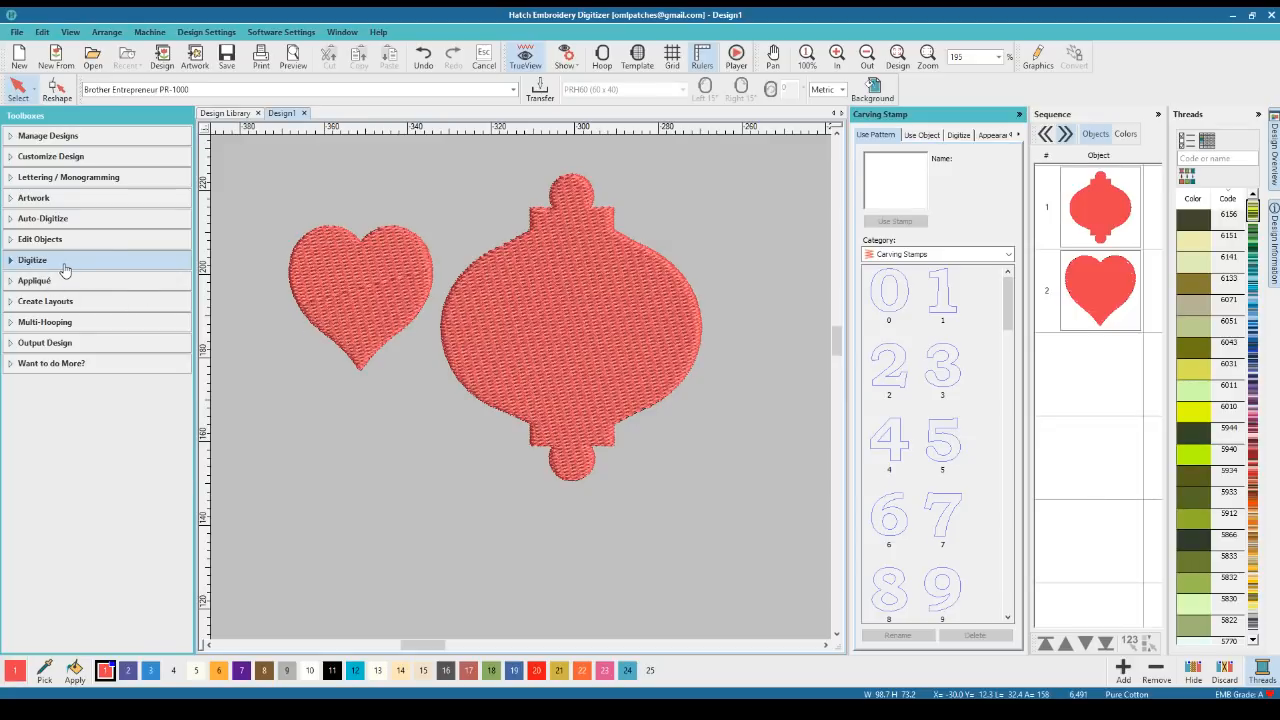
pyautogui.click(62, 281)
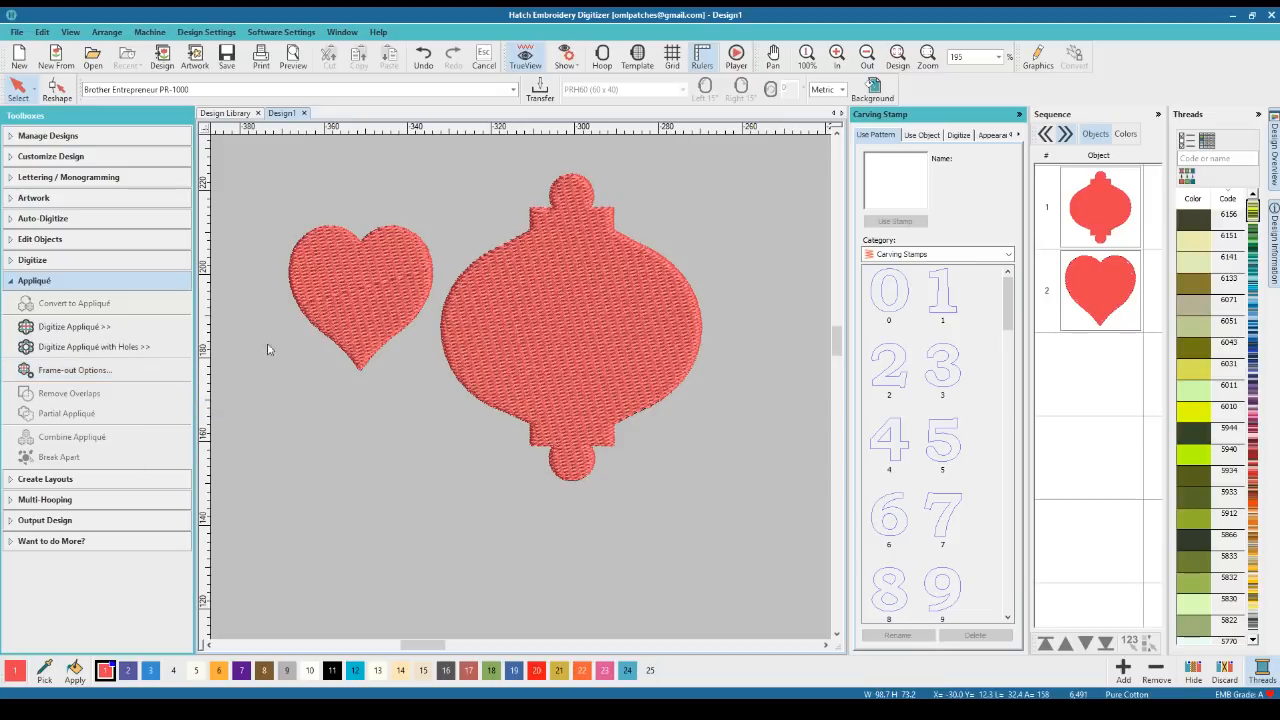
pyautogui.click(522, 324)
pyautogui.click(415, 285)
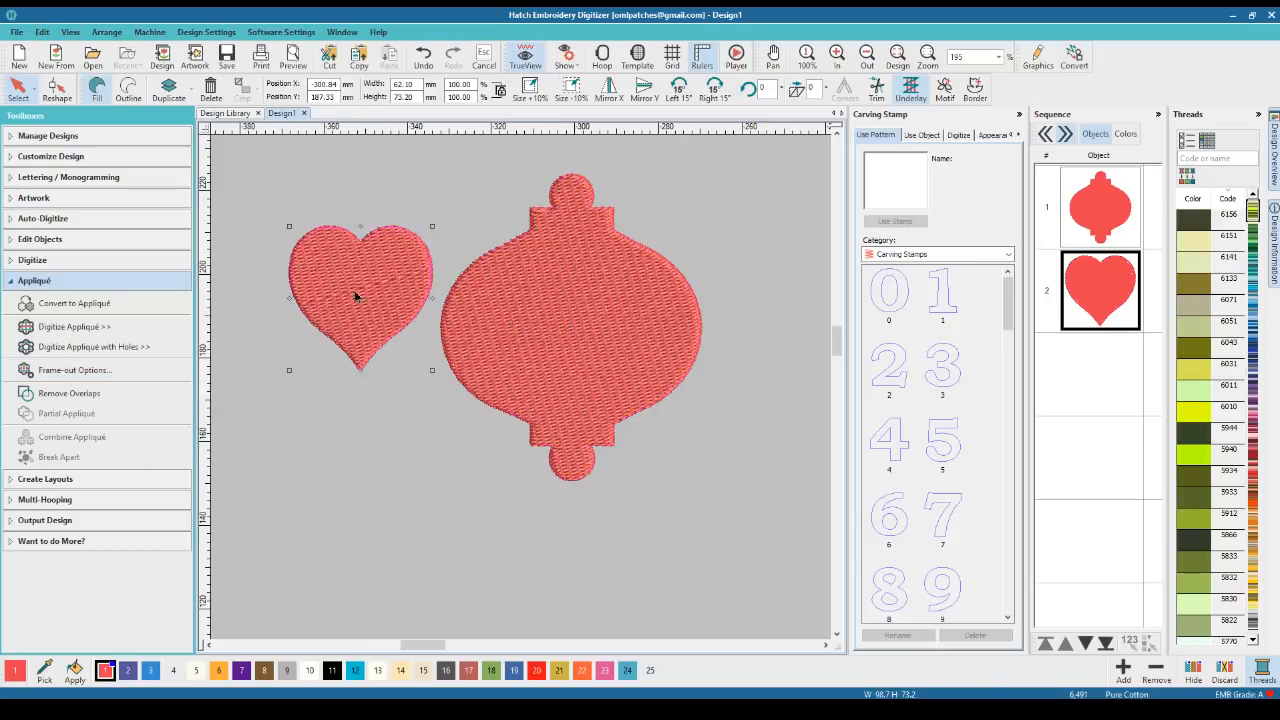
pyautogui.click(603, 334)
pyautogui.click(401, 291)
pyautogui.click(562, 304)
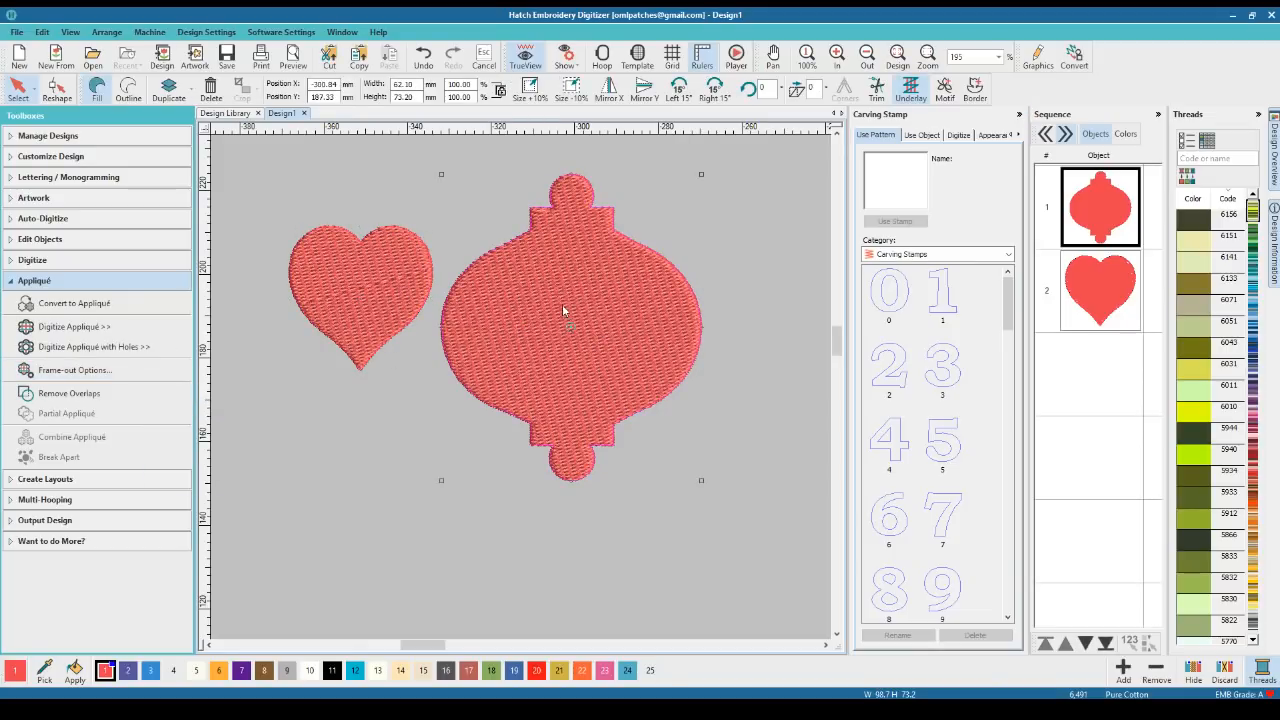
pyautogui.click(387, 274)
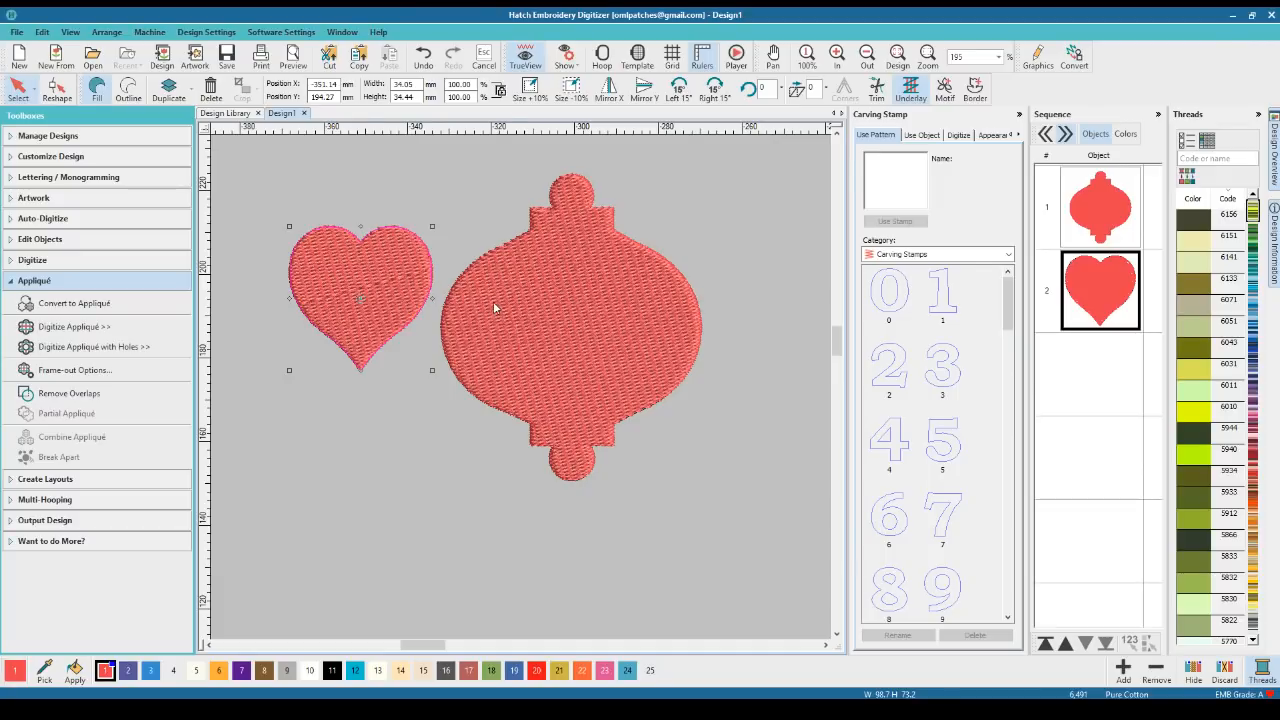
# Move the ornament about 9 mm to the right and 2 mm down, farther away from the heart
pyautogui.click(406, 437)
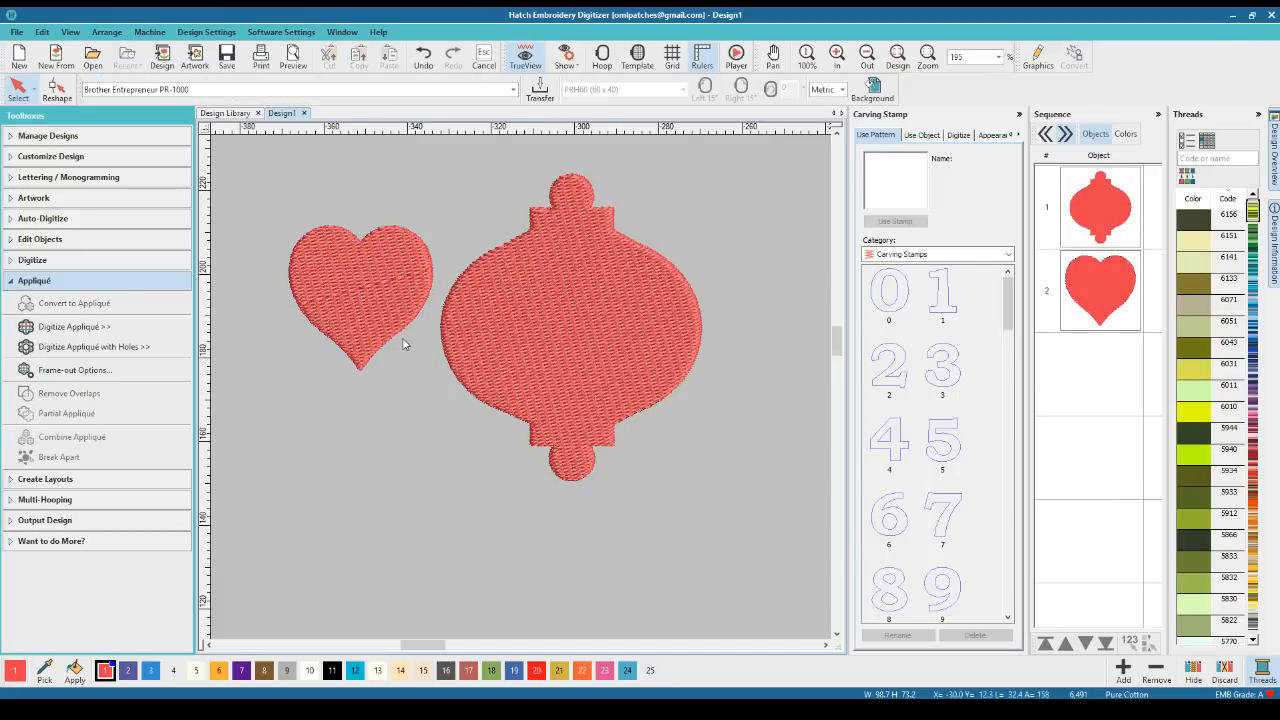
pyautogui.click(560, 335)
pyautogui.moveTo(566, 311); pyautogui.dragTo(605, 323)
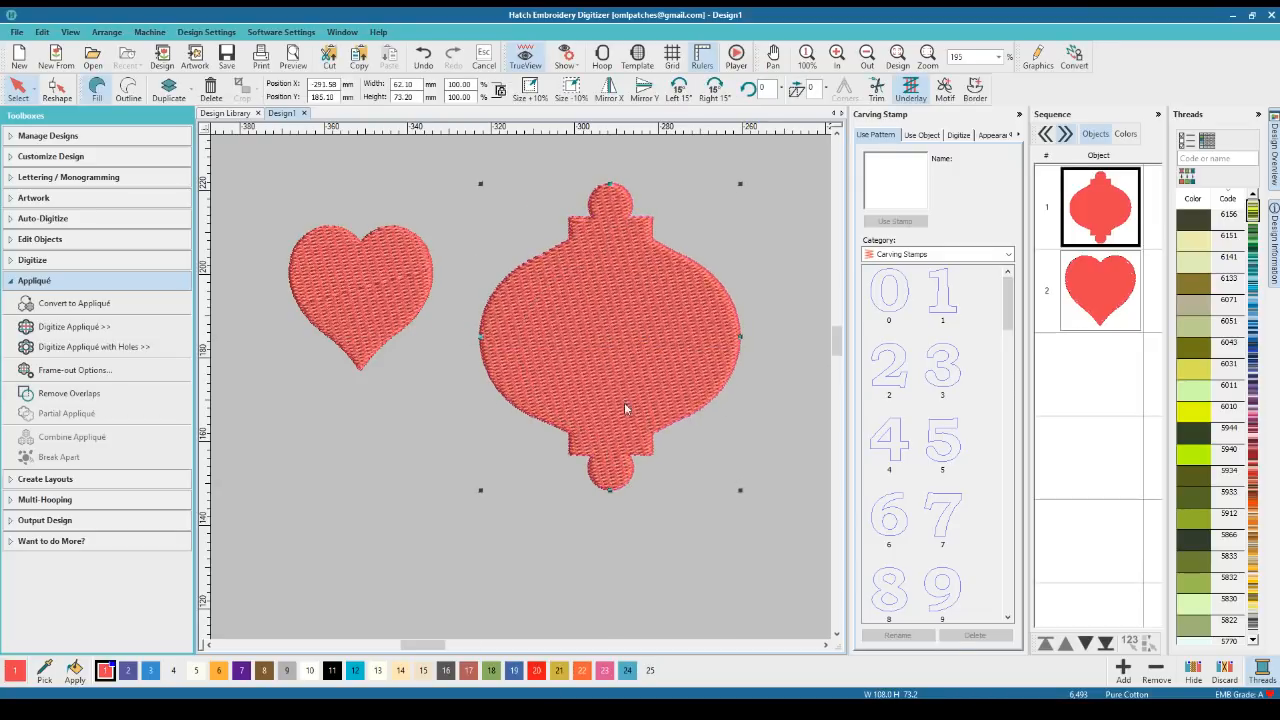
pyautogui.click(388, 283)
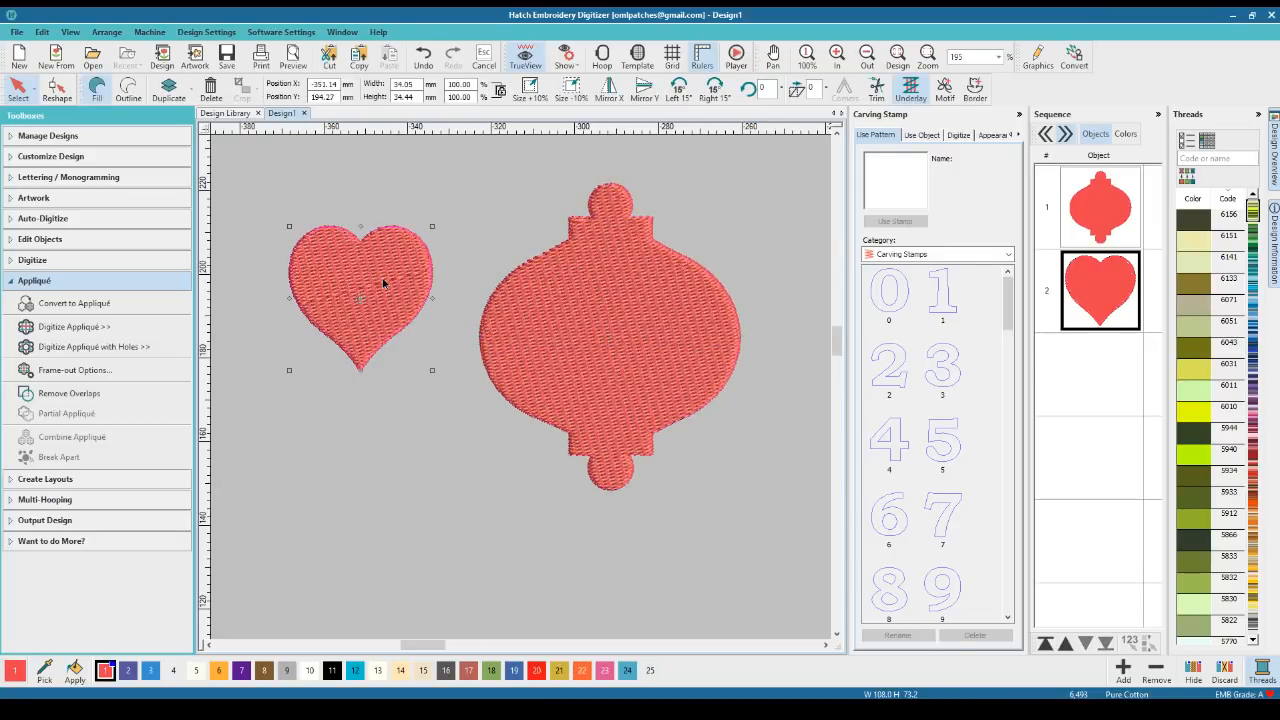
pyautogui.click(403, 440)
pyautogui.click(373, 318)
pyautogui.click(535, 341)
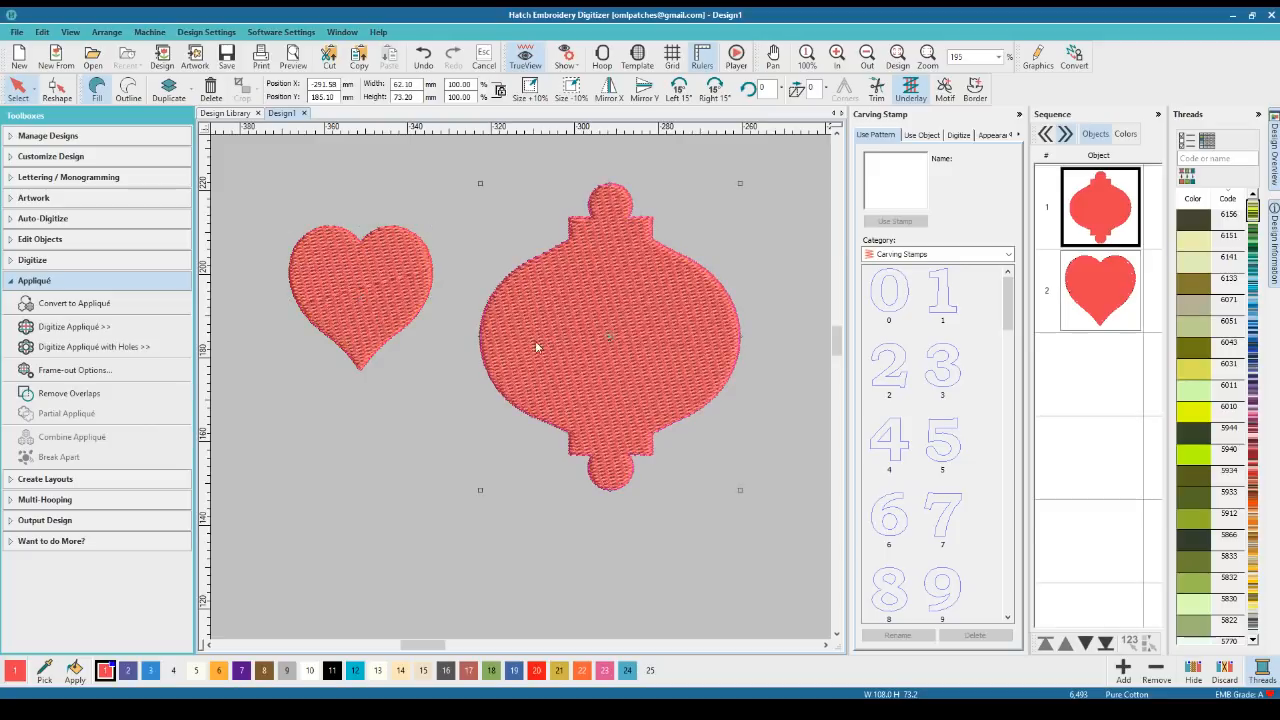
pyautogui.click(364, 299)
pyautogui.click(408, 484)
pyautogui.click(372, 358)
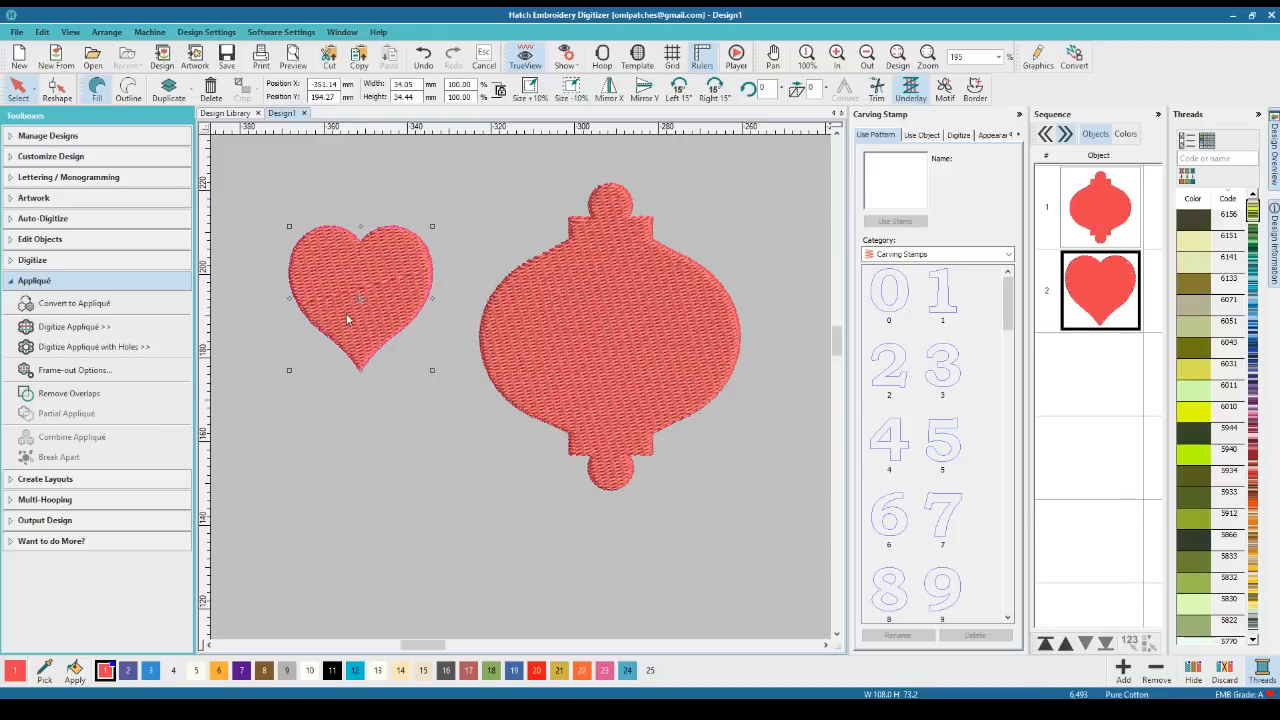
pyautogui.click(430, 470)
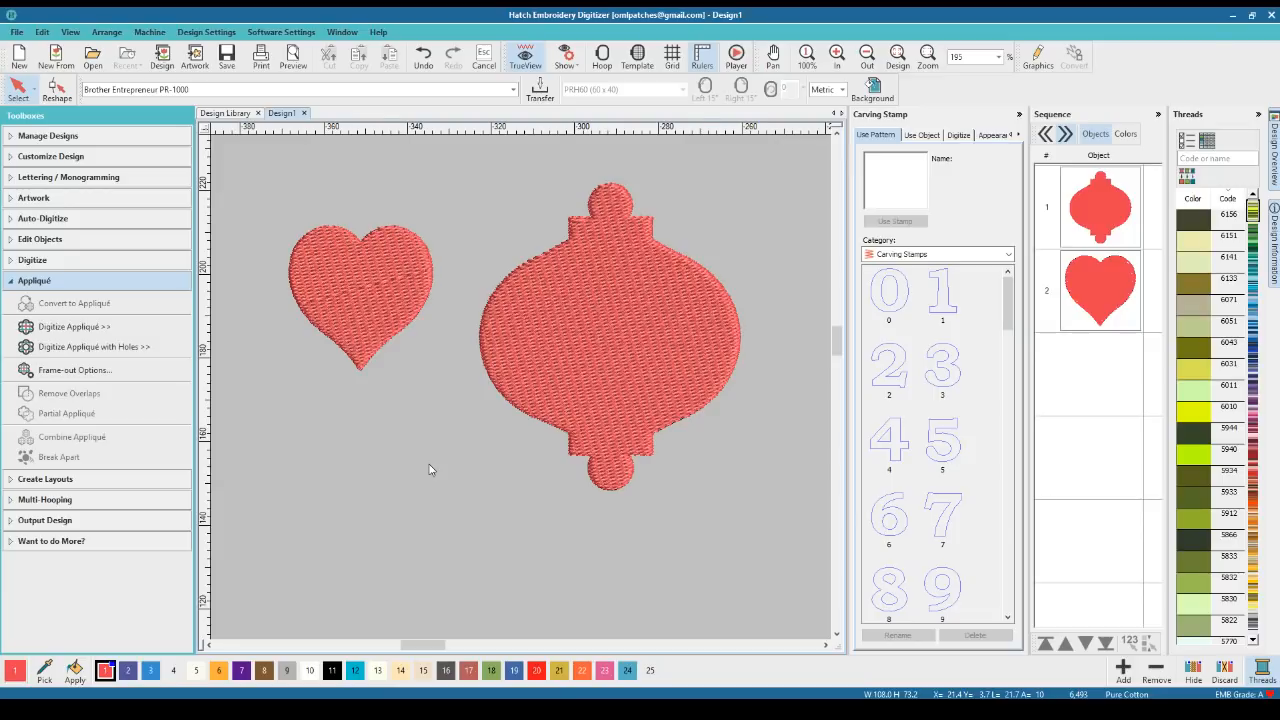
pyautogui.click(377, 330)
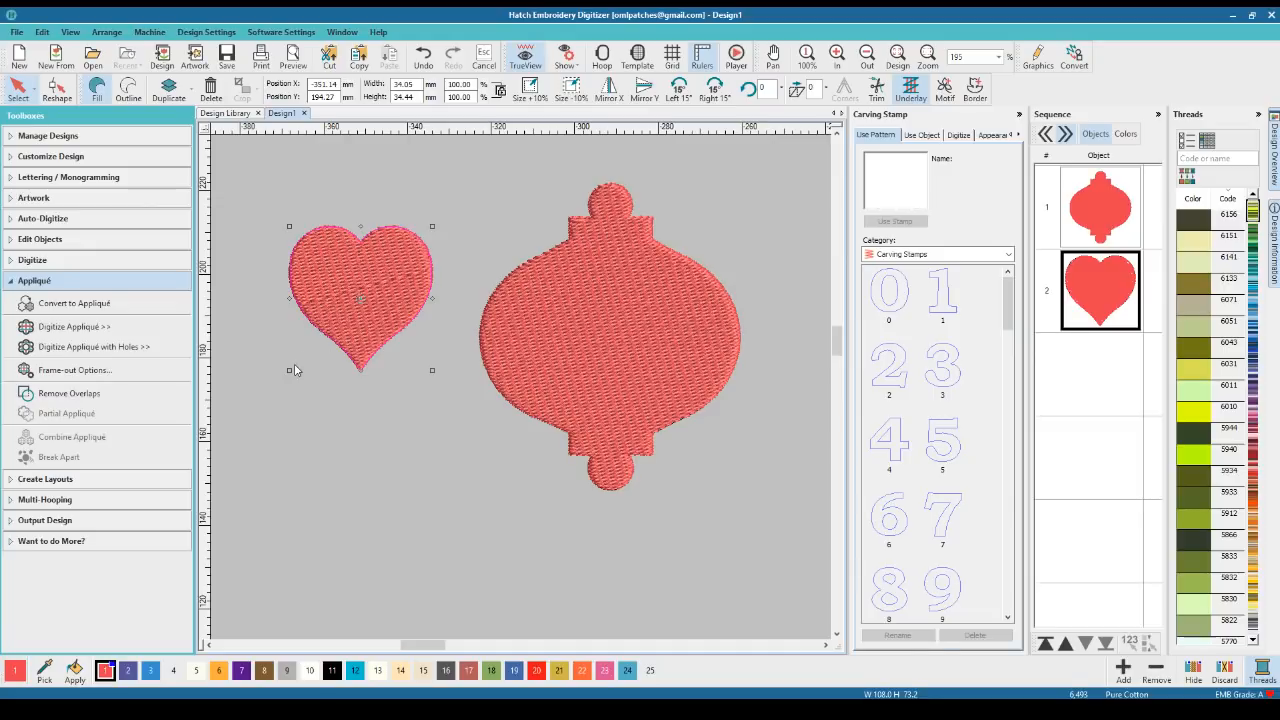
pyautogui.click(386, 446)
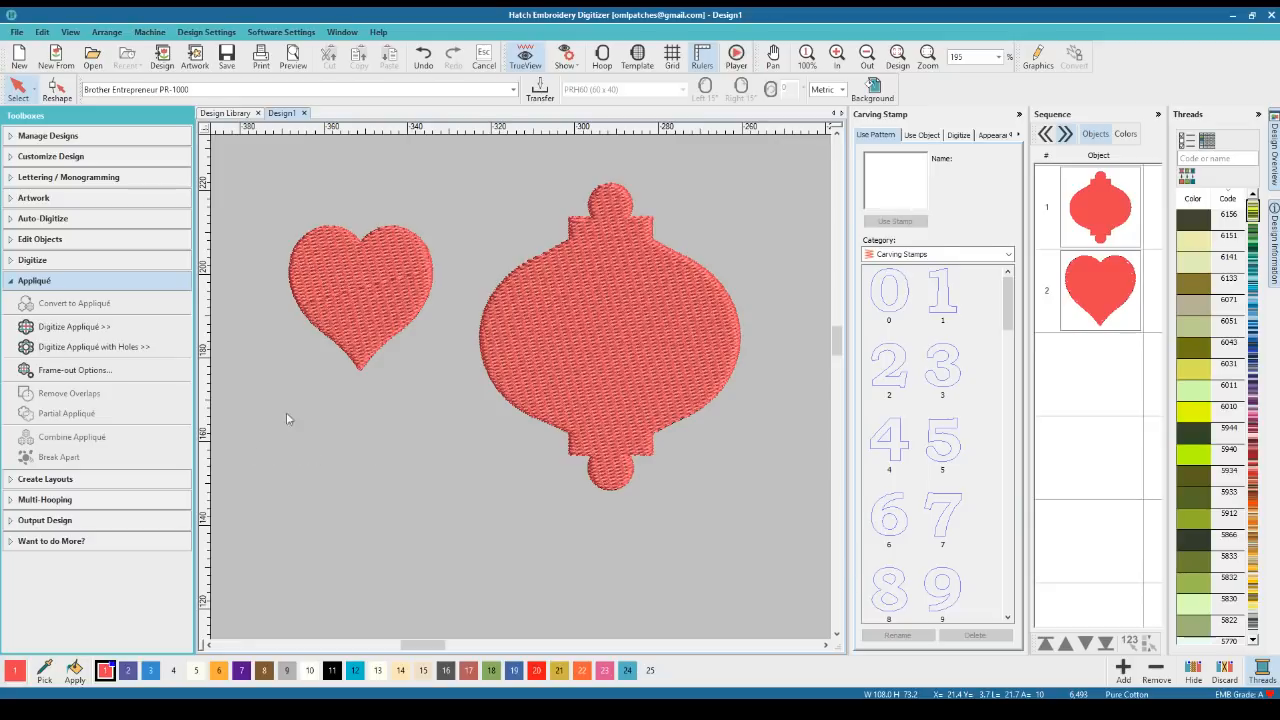
# Review the appliqué frame-out options with the heart selected, keeping the Automatic setting
pyautogui.click(363, 333)
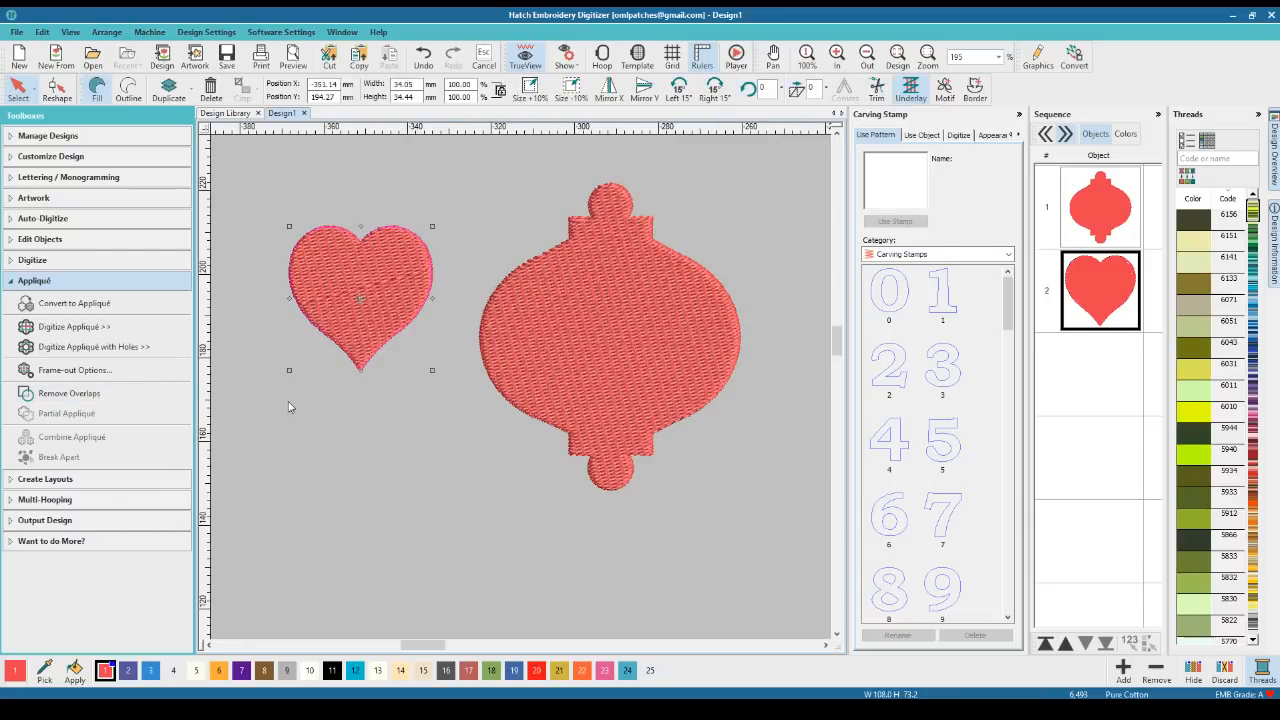
pyautogui.click(97, 371)
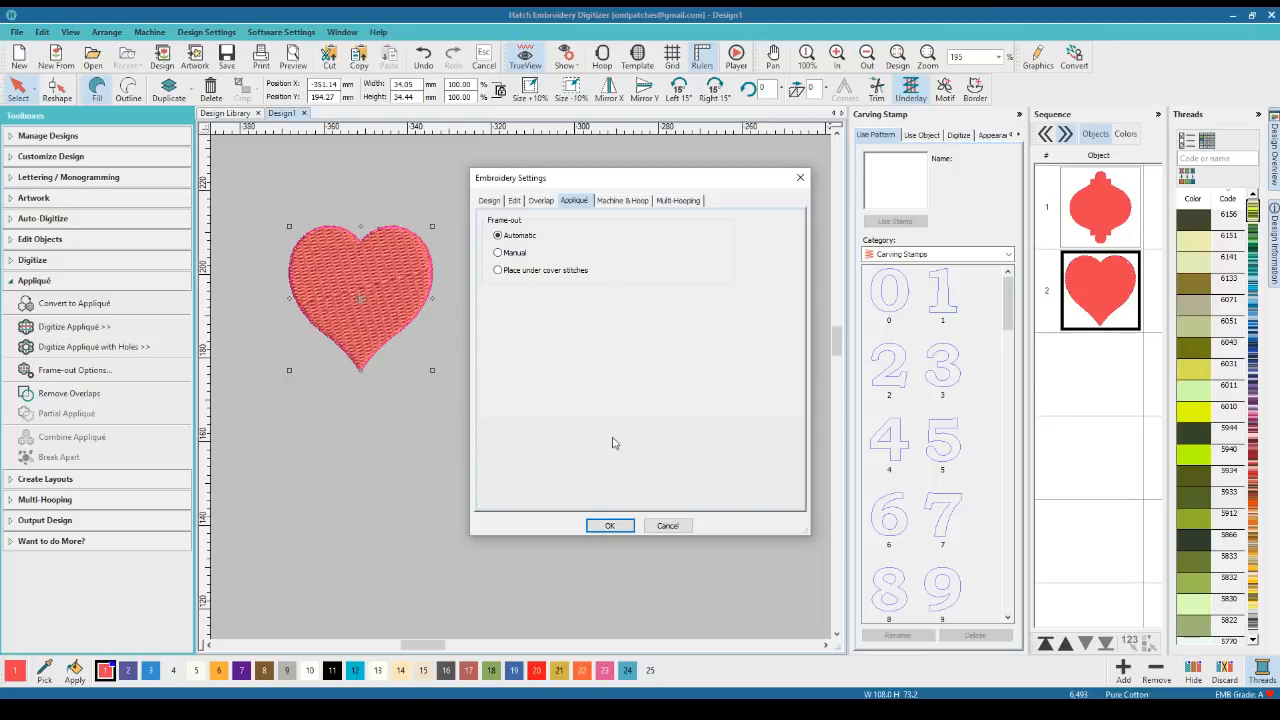
pyautogui.click(610, 525)
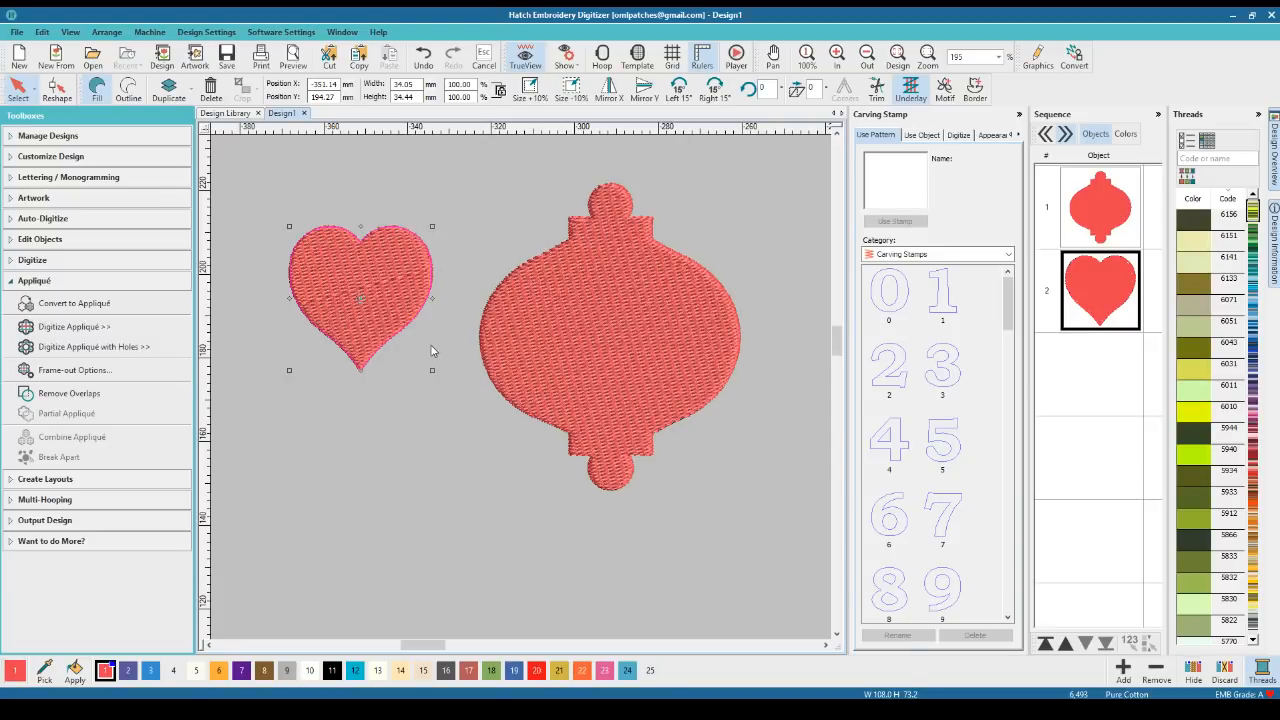
pyautogui.click(547, 362)
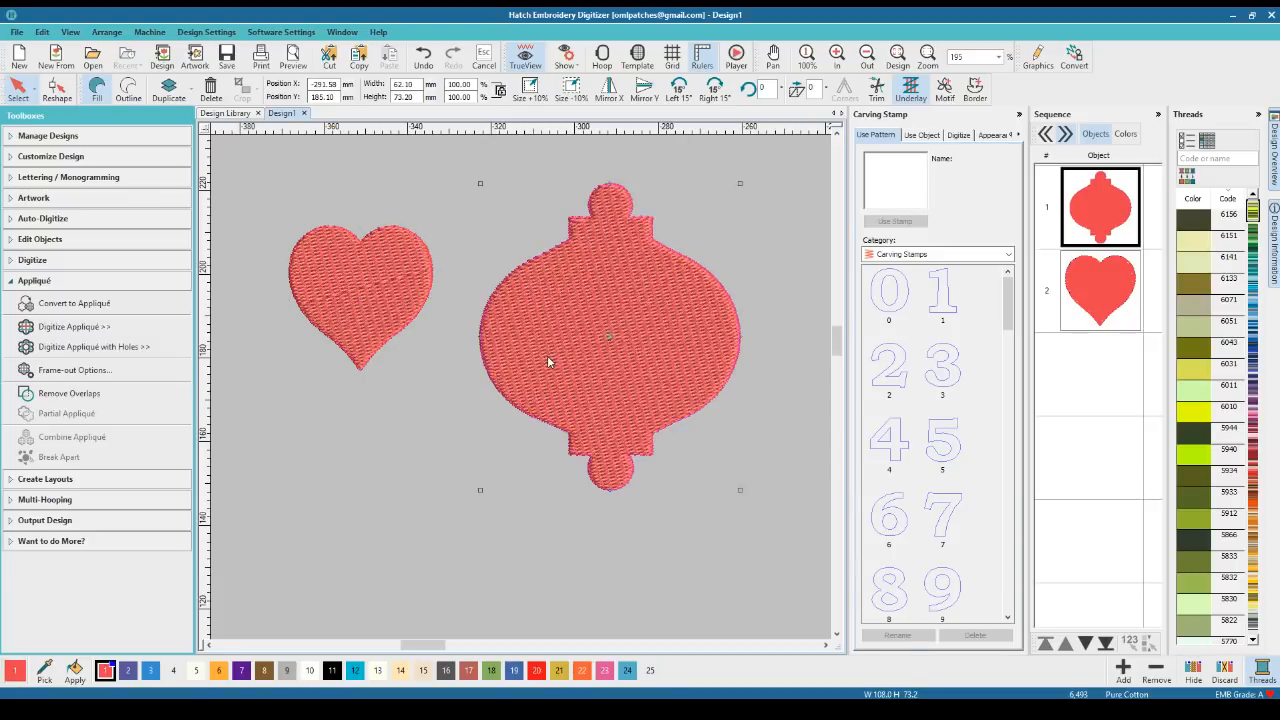
pyautogui.click(384, 320)
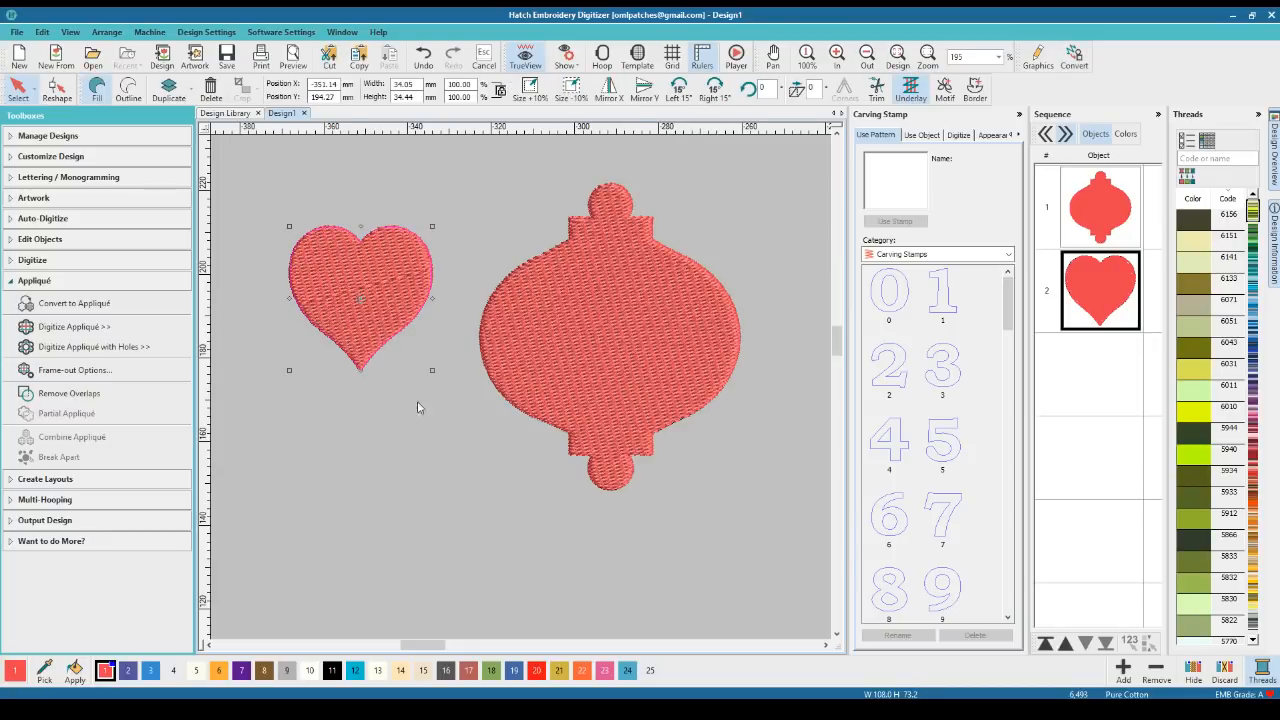
pyautogui.click(469, 434)
pyautogui.click(547, 381)
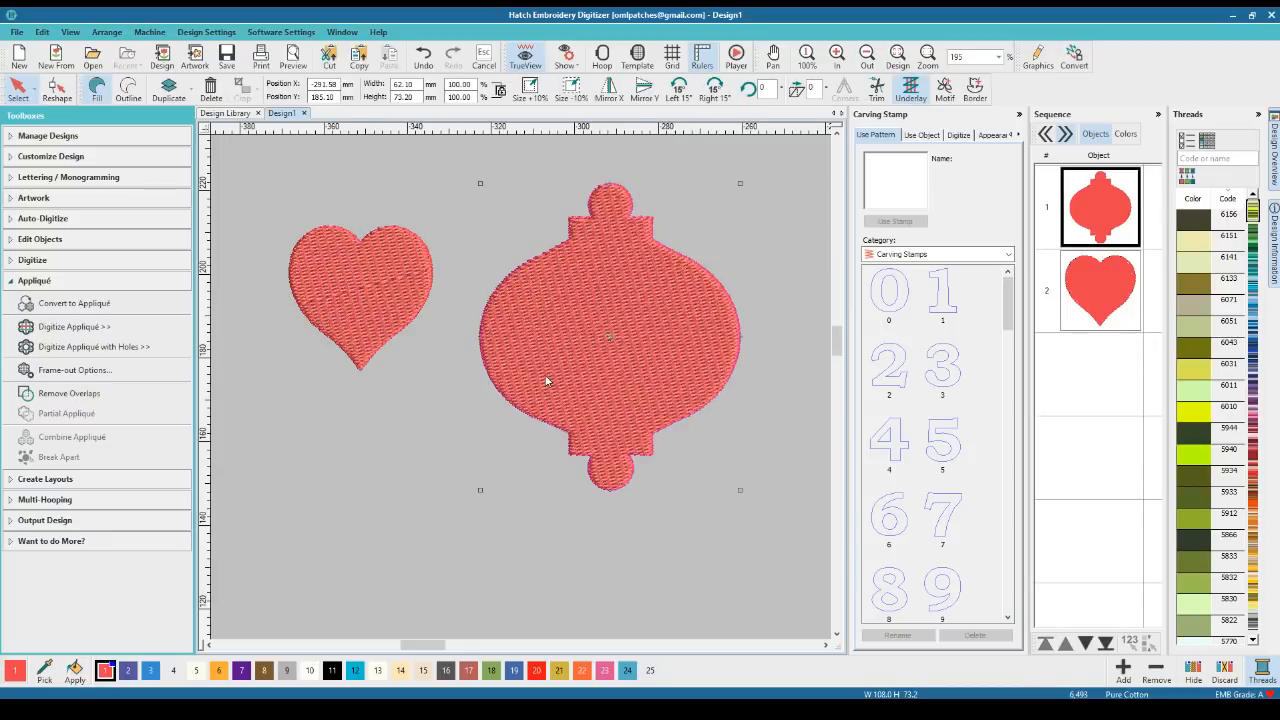
pyautogui.click(369, 454)
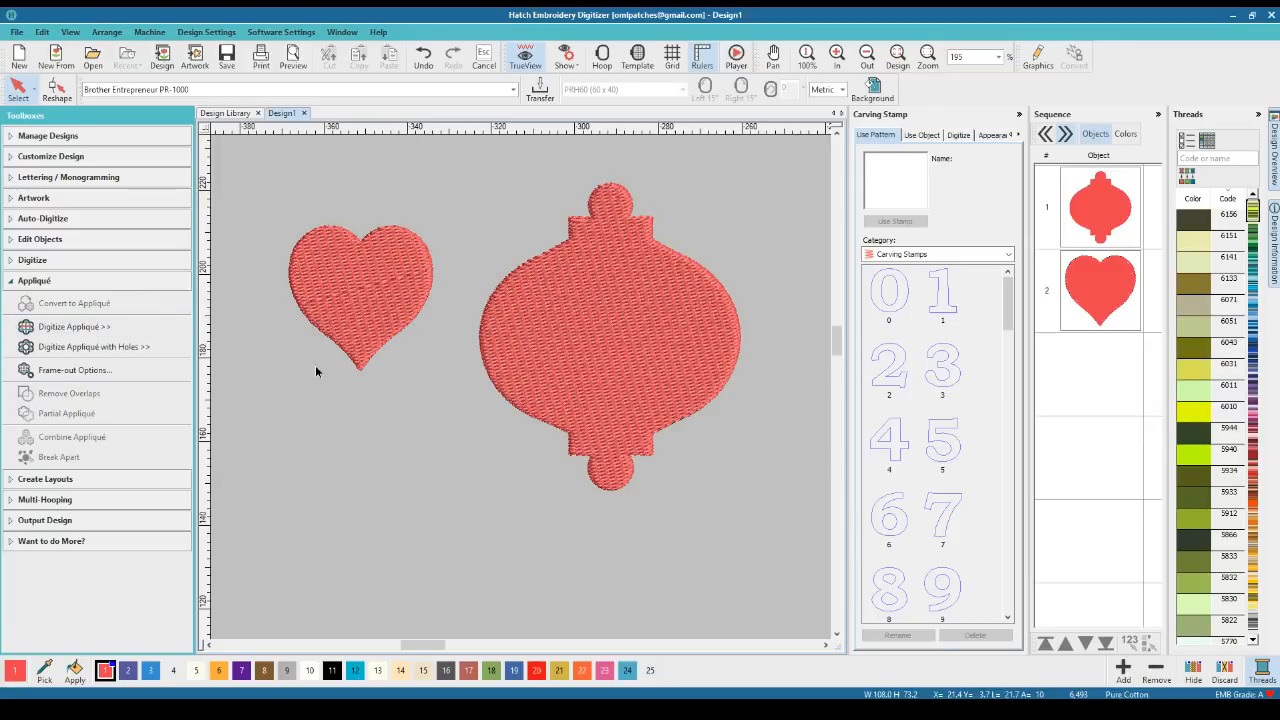
pyautogui.click(349, 327)
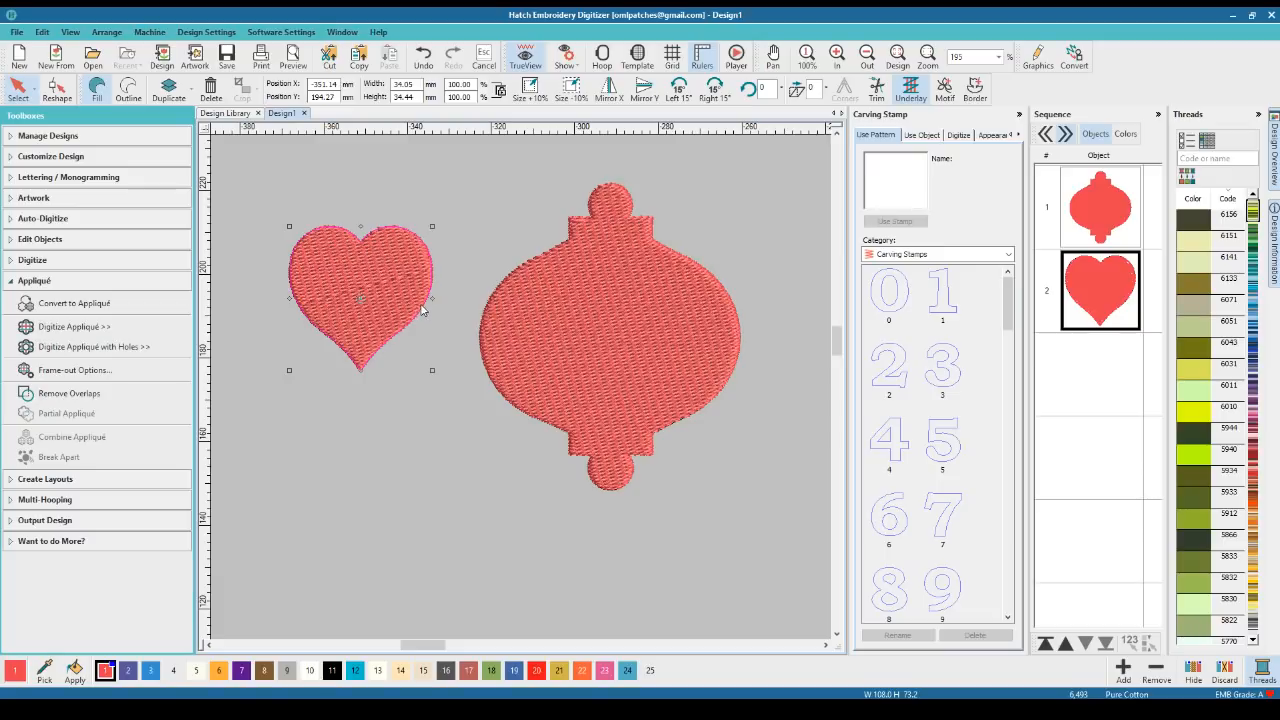
pyautogui.click(423, 433)
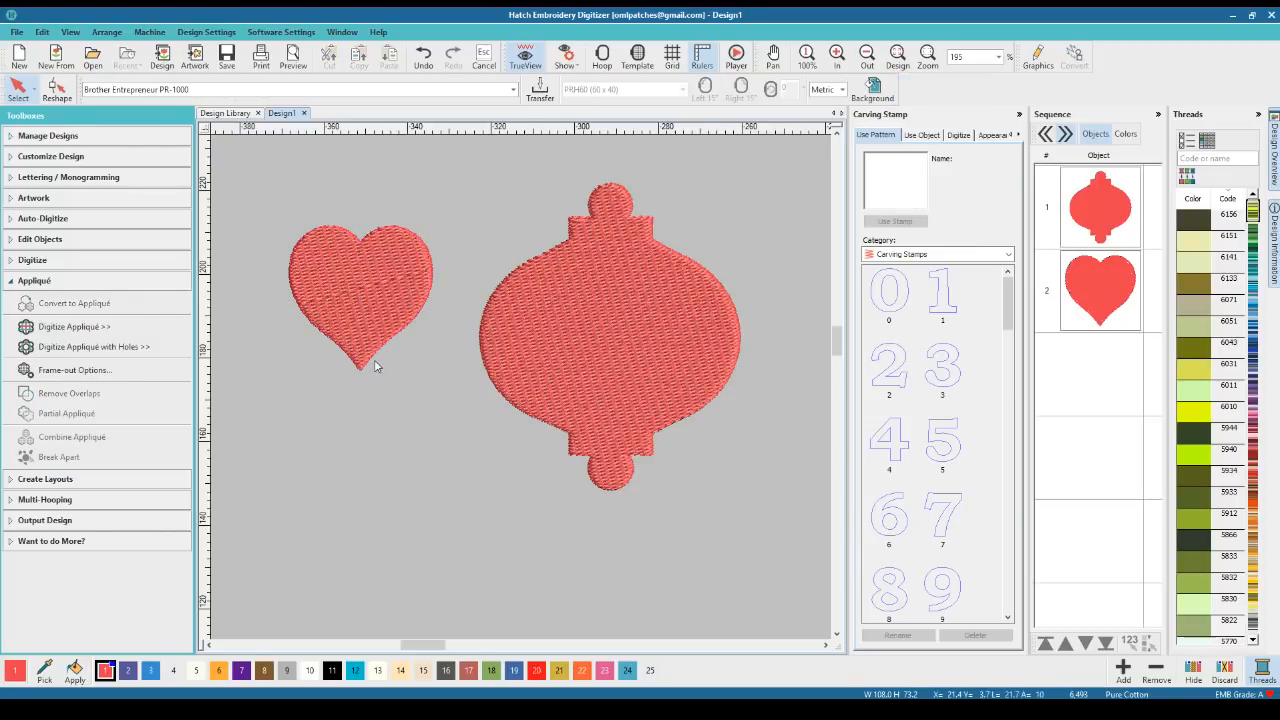
pyautogui.click(363, 352)
pyautogui.click(392, 422)
pyautogui.click(558, 361)
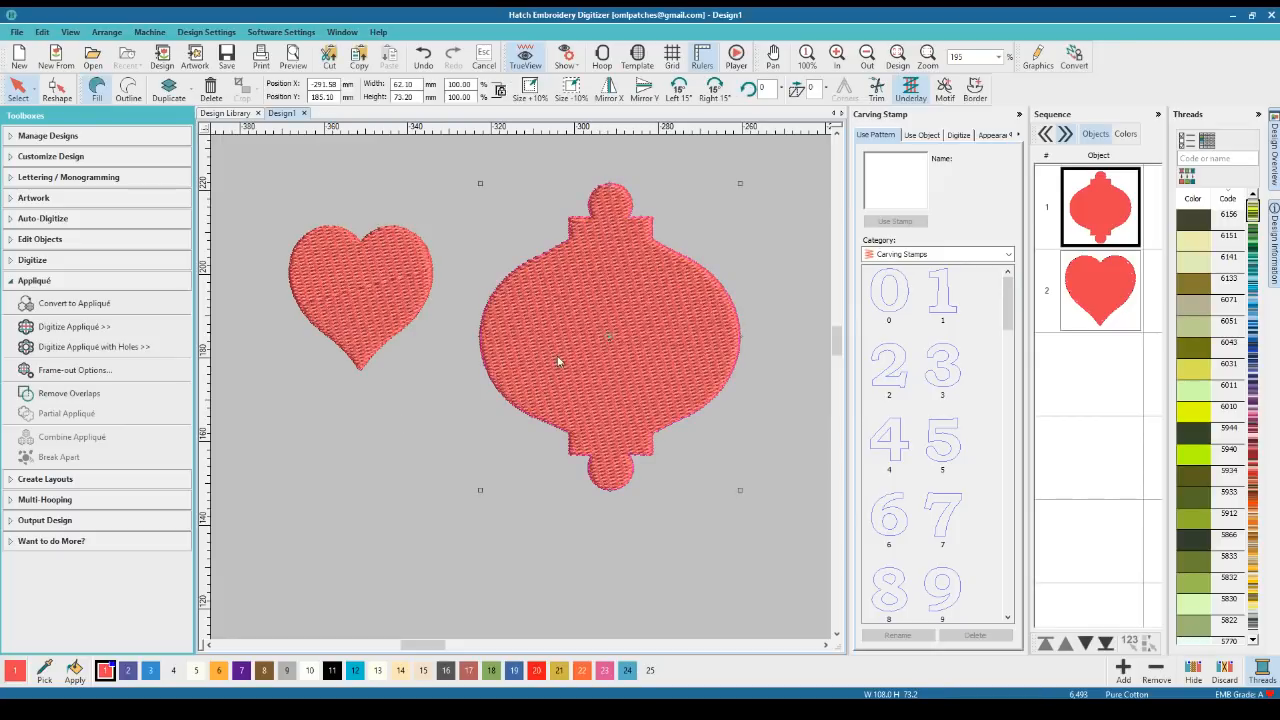
pyautogui.click(435, 405)
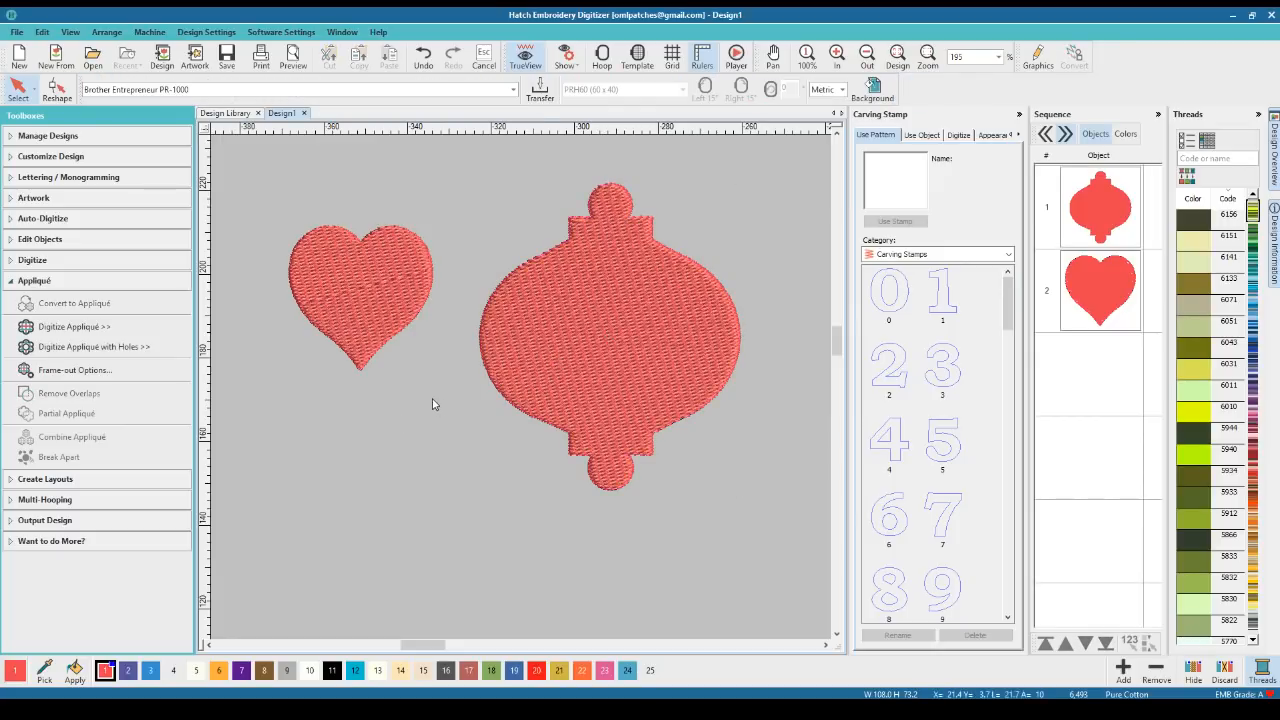
pyautogui.click(338, 322)
pyautogui.click(368, 408)
pyautogui.click(338, 323)
pyautogui.click(78, 304)
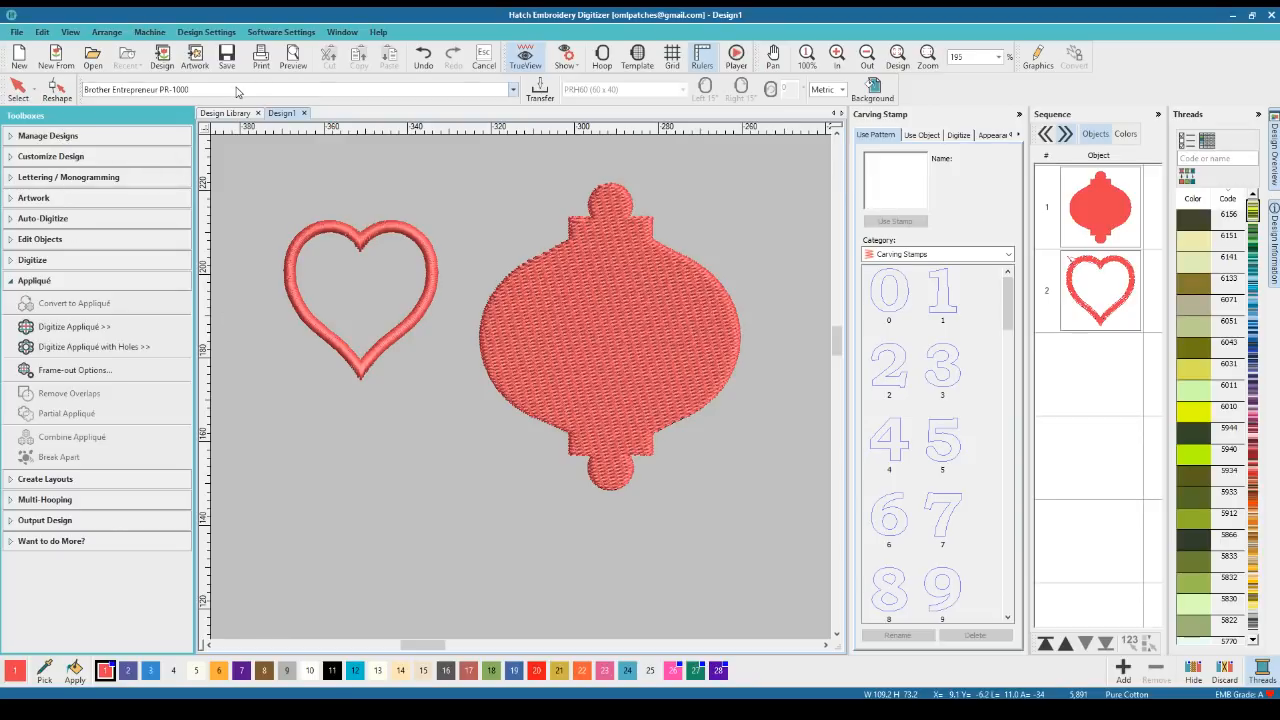
pyautogui.click(423, 57)
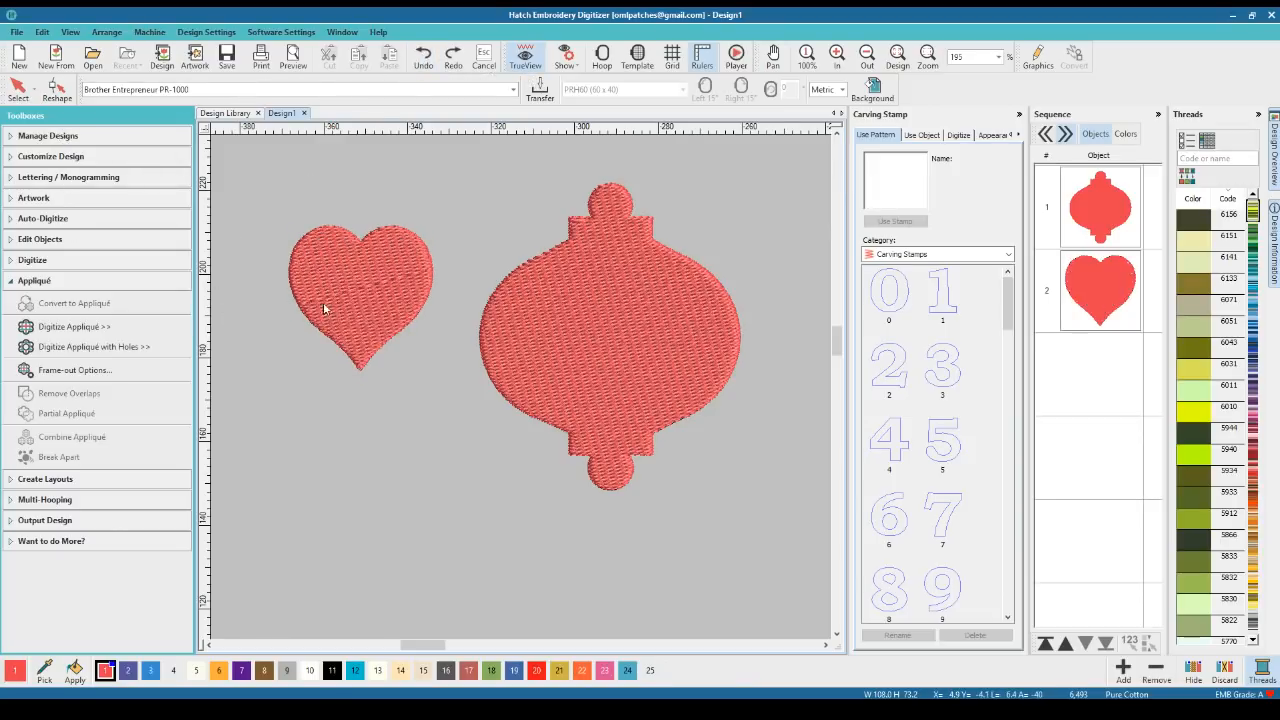
# Convert the filled heart to an appliqué object and clear the selection
pyautogui.click(371, 294)
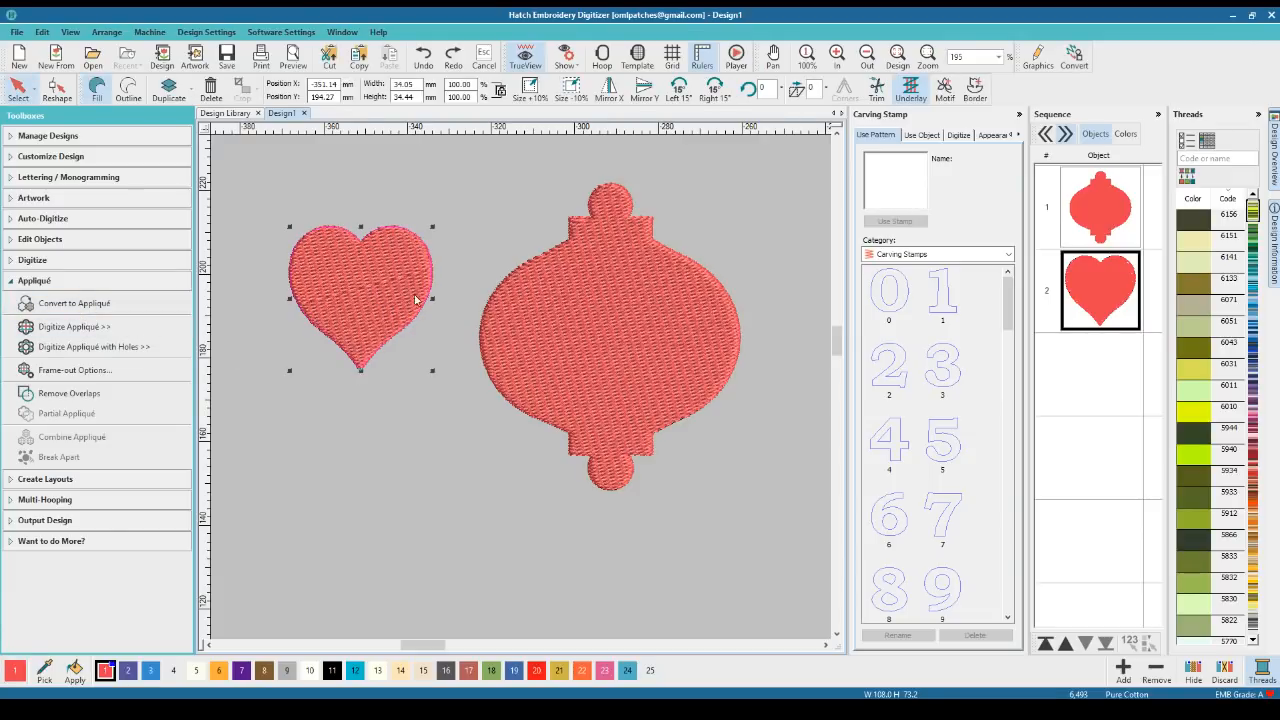
pyautogui.click(105, 305)
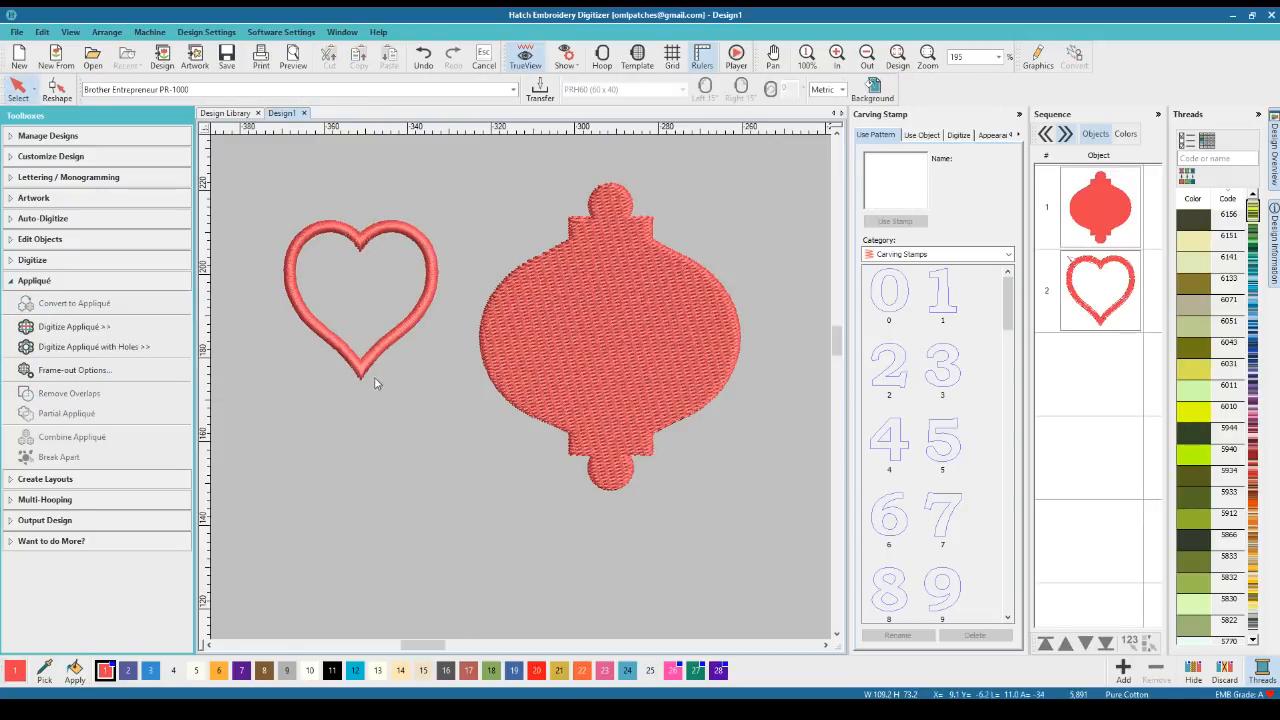
pyautogui.click(428, 270)
pyautogui.click(482, 433)
# Convert the filled ornament to an appliqué object and hide the Carving Stamp settings
pyautogui.click(600, 366)
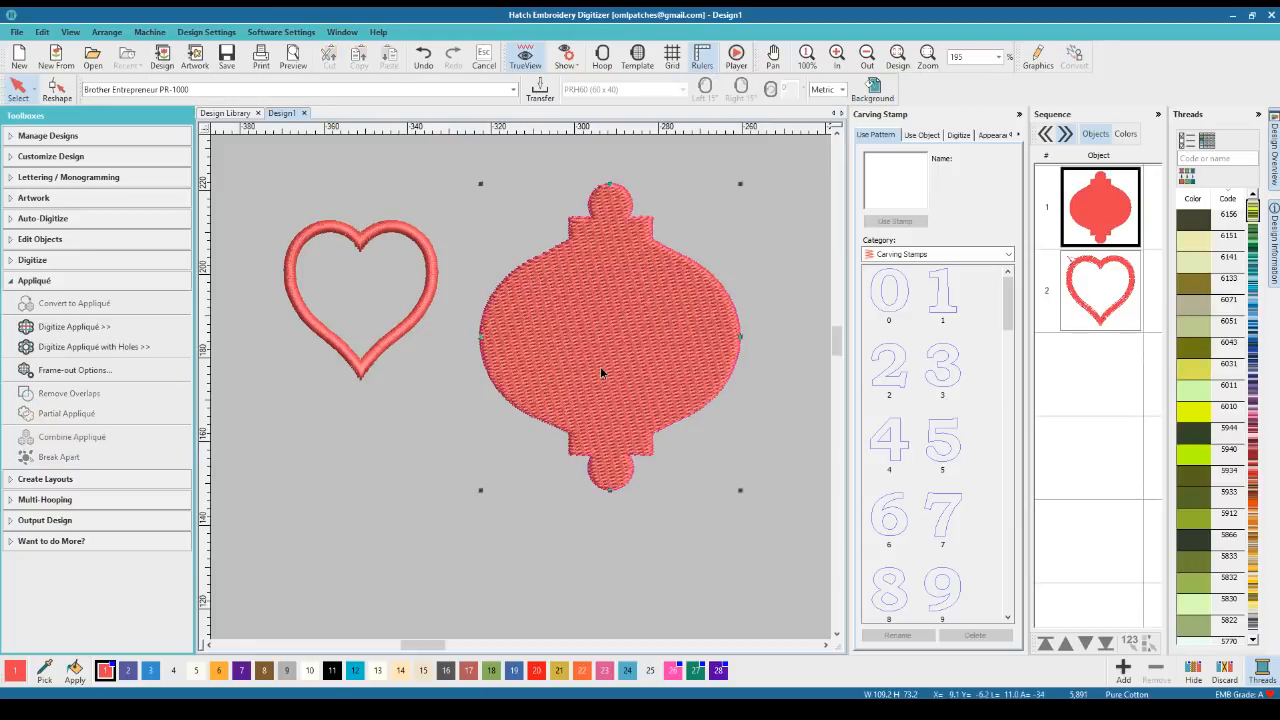
pyautogui.click(184, 308)
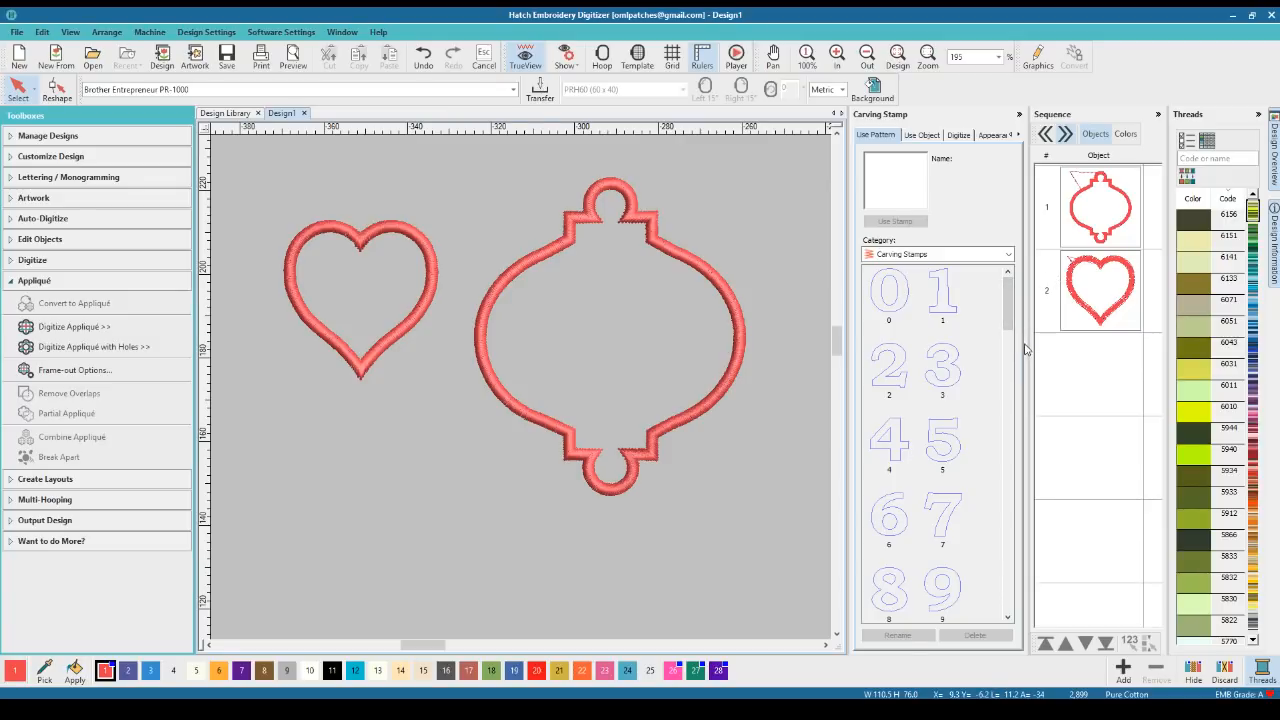
pyautogui.click(1019, 114)
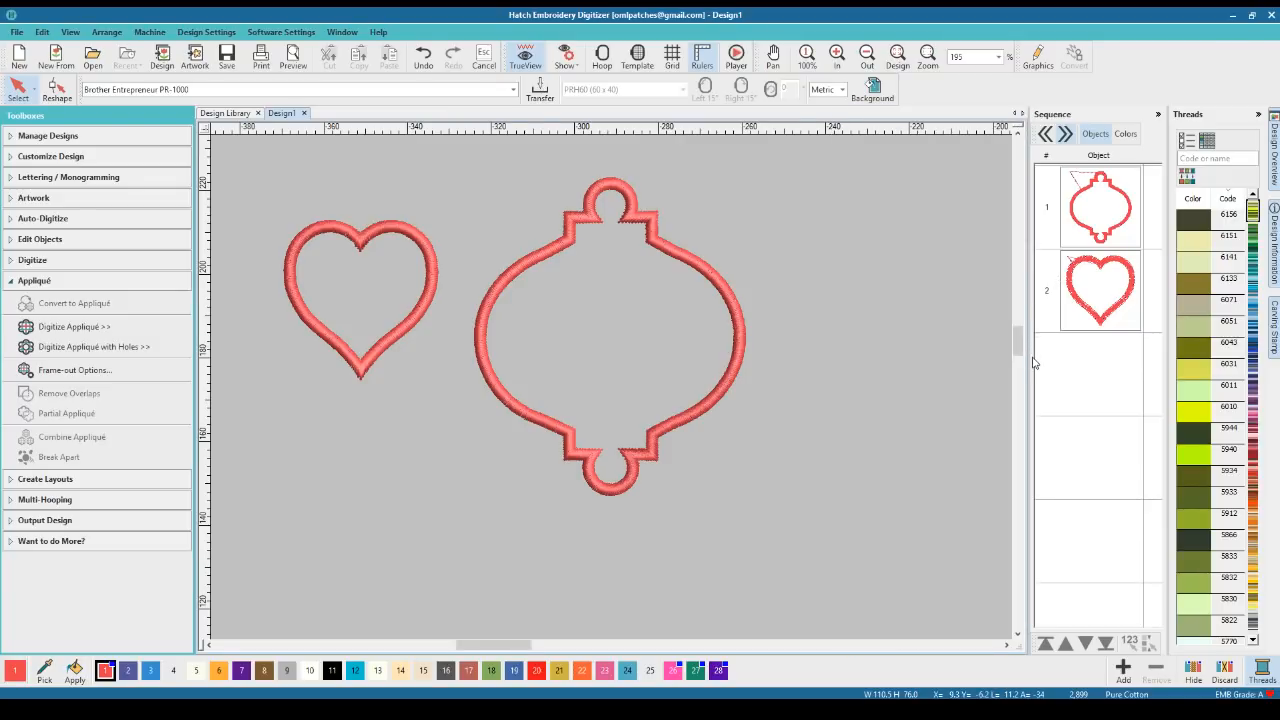
# Widen the object sequence list and slightly widen the thread color list so the object previews are larger
pyautogui.moveTo(1028, 360); pyautogui.dragTo(969, 370)
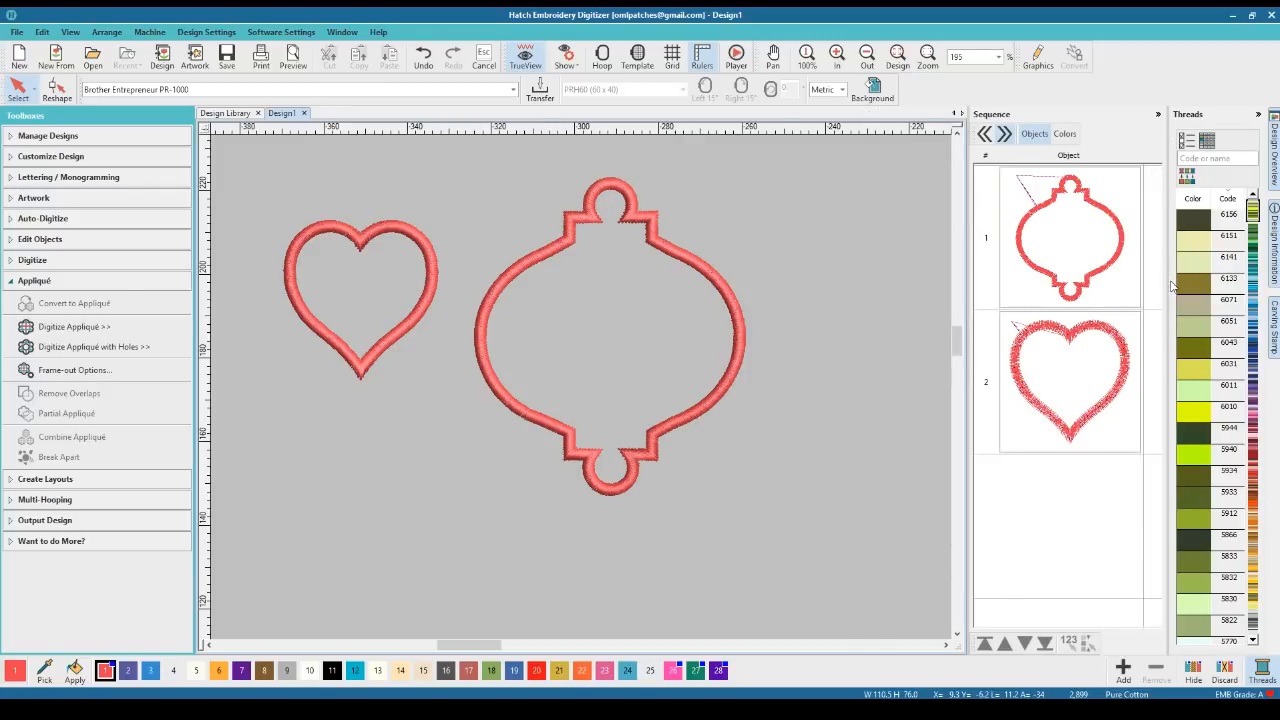
pyautogui.moveTo(968, 470); pyautogui.dragTo(937, 470)
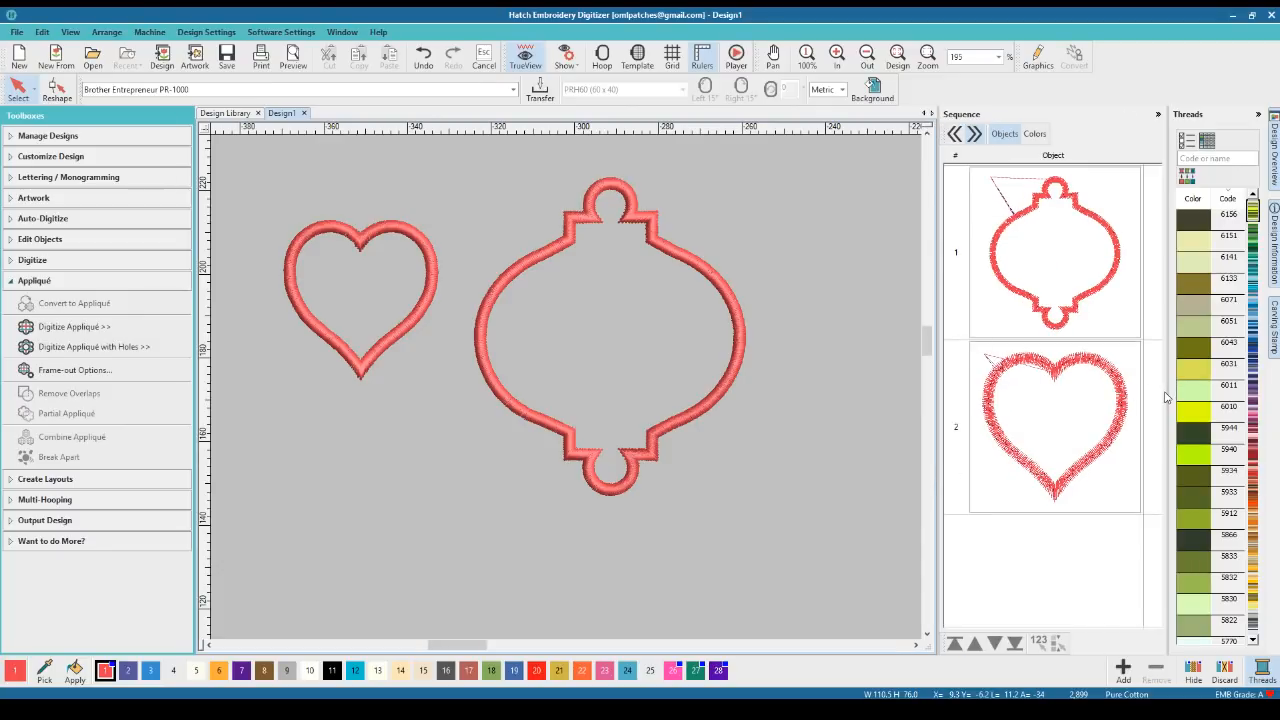
pyautogui.moveTo(1167, 395)
pyautogui.mouseDown()
pyautogui.moveTo(1124, 397)
pyautogui.moveTo(1145, 398)
pyautogui.mouseUp()
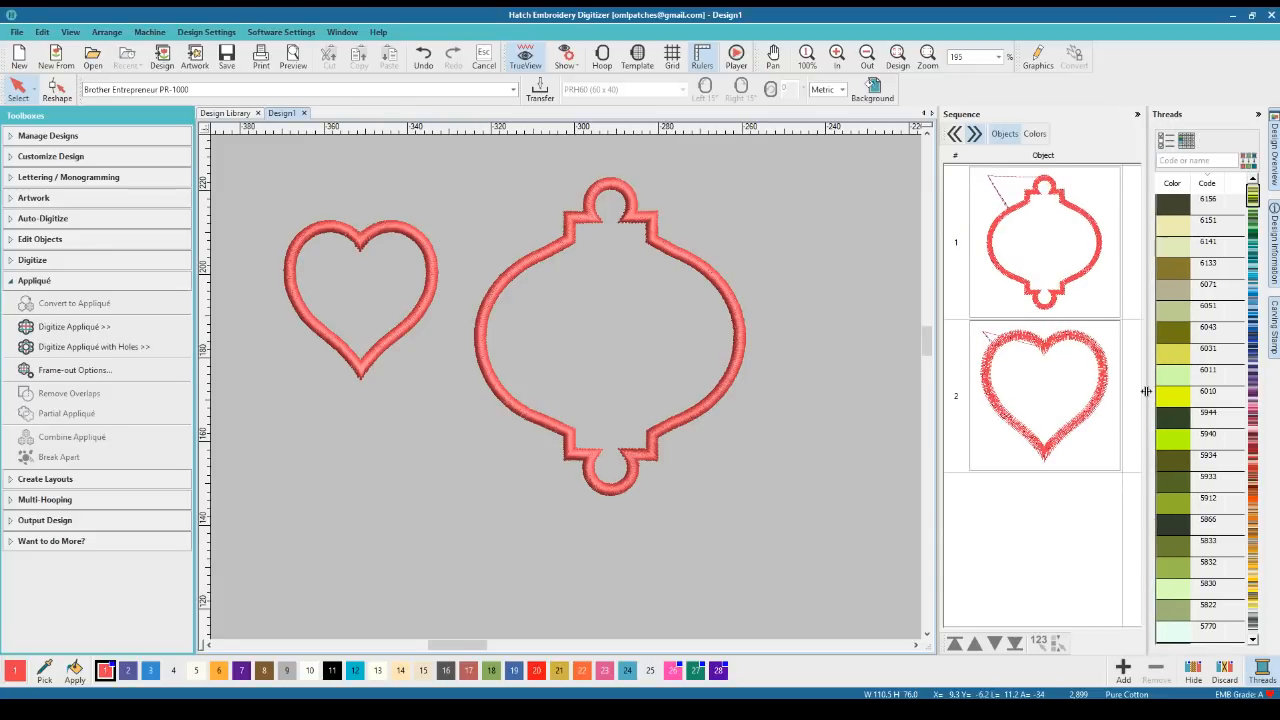
pyautogui.moveTo(1146, 395); pyautogui.dragTo(1154, 396)
pyautogui.moveTo(937, 391); pyautogui.dragTo(876, 403)
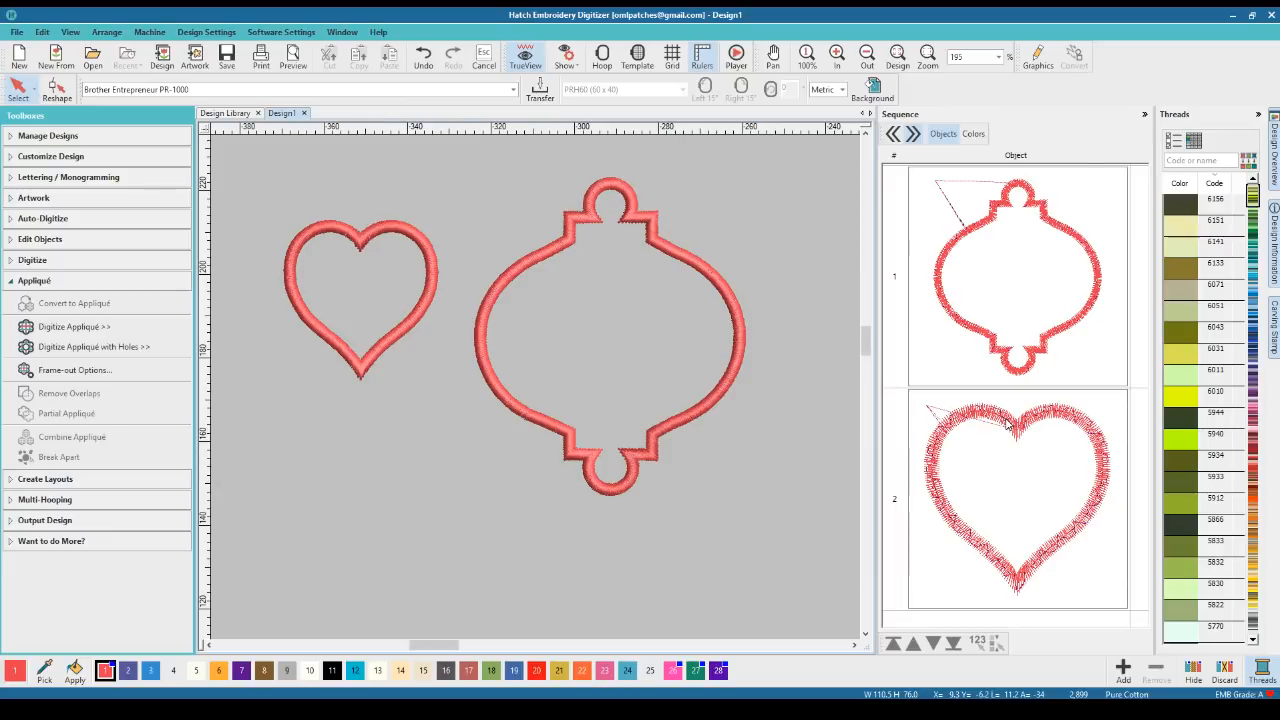
# Move the heart onto the ornament's lower left edge, at about X -323, Y 175 mm, so the two appliqué shapes overlap
pyautogui.click(743, 354)
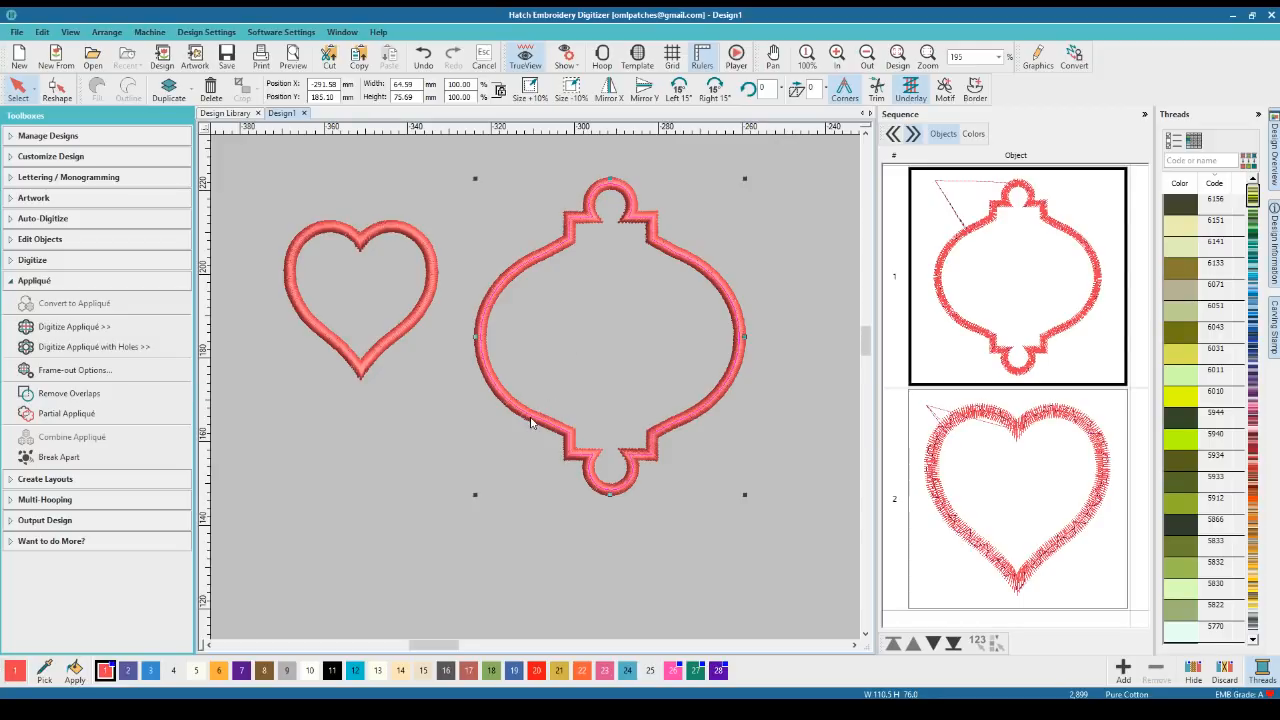
pyautogui.click(405, 473)
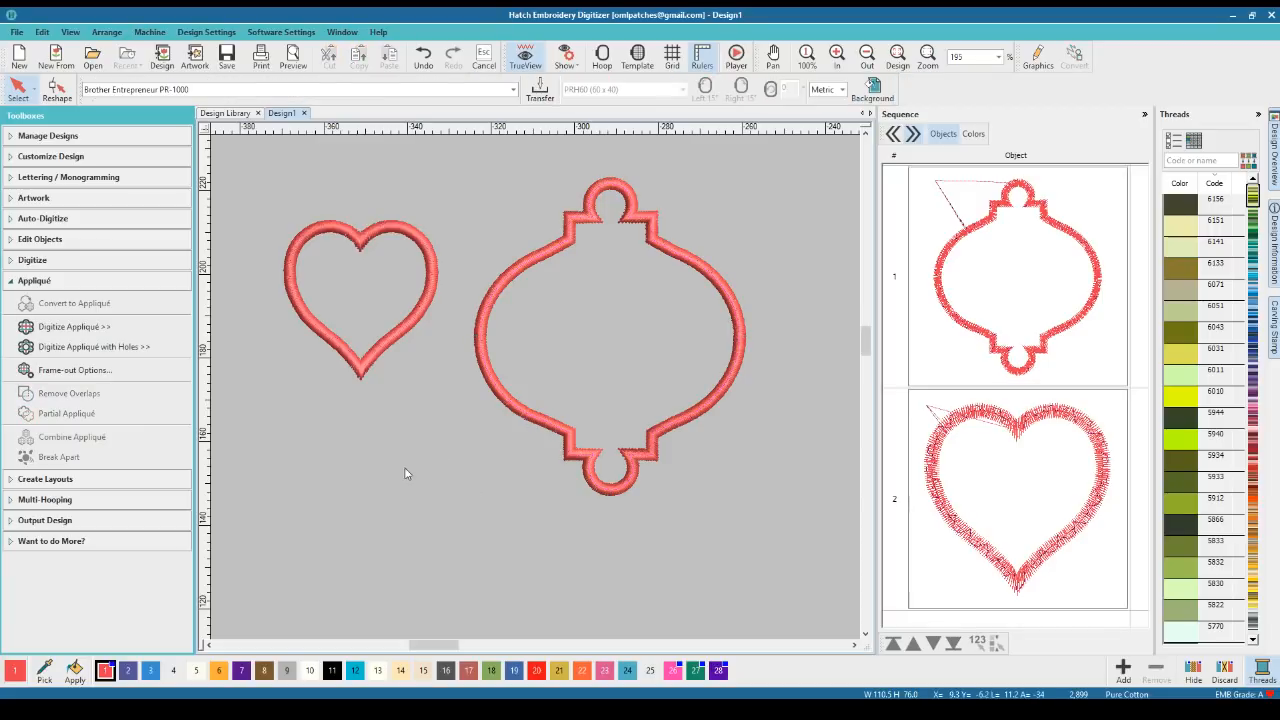
pyautogui.click(606, 490)
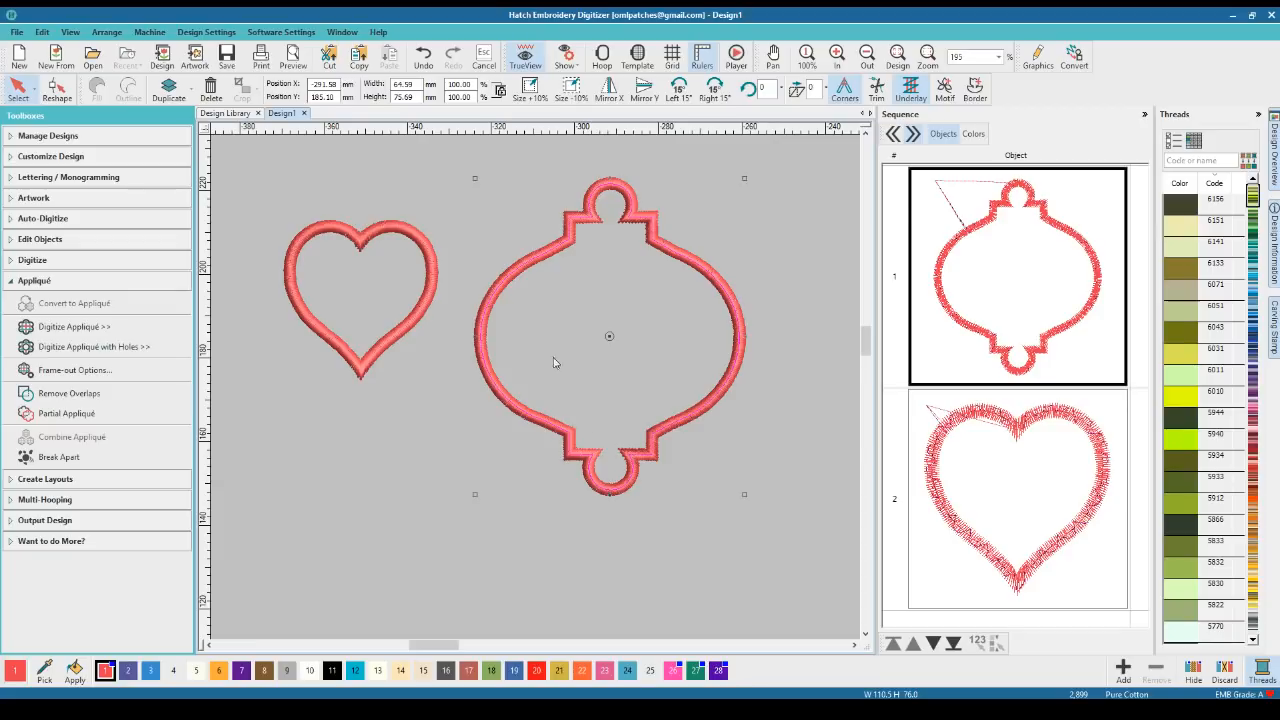
pyautogui.click(422, 294)
pyautogui.moveTo(422, 294); pyautogui.dragTo(521, 370)
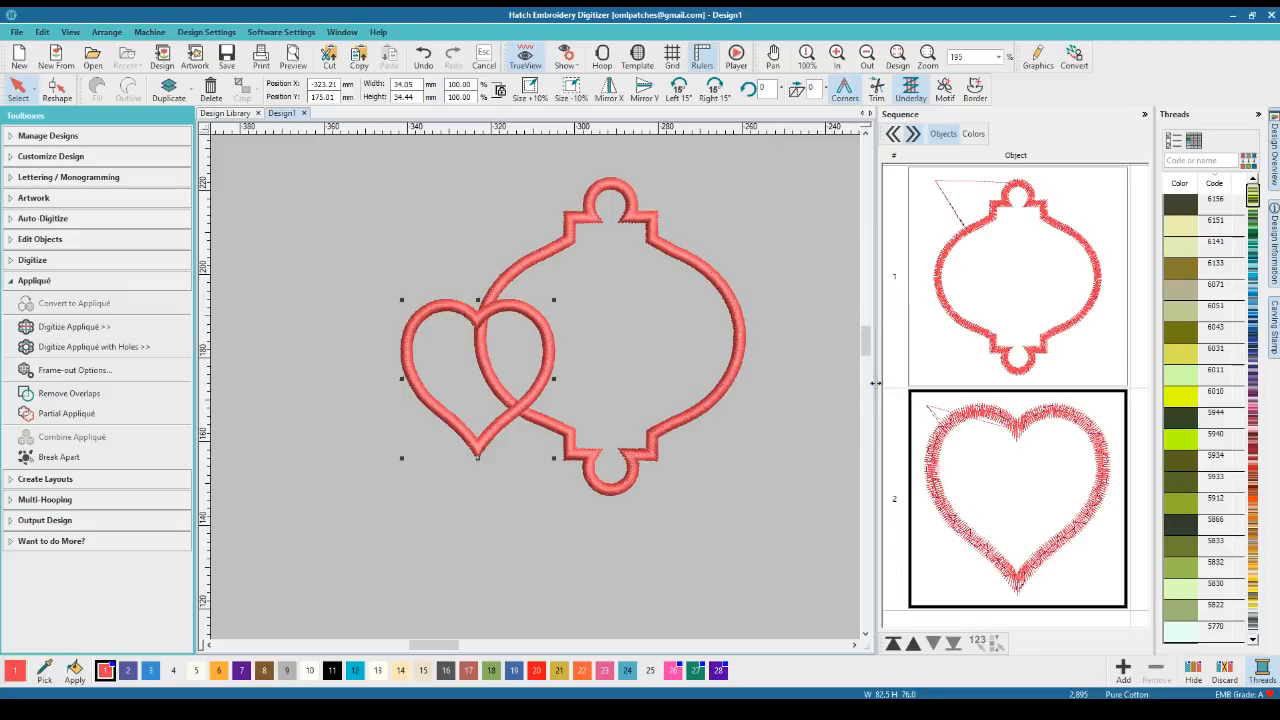
# Narrow the object sequence list slightly and clear the selection
pyautogui.moveTo(877, 383); pyautogui.dragTo(922, 382)
pyautogui.click(808, 408)
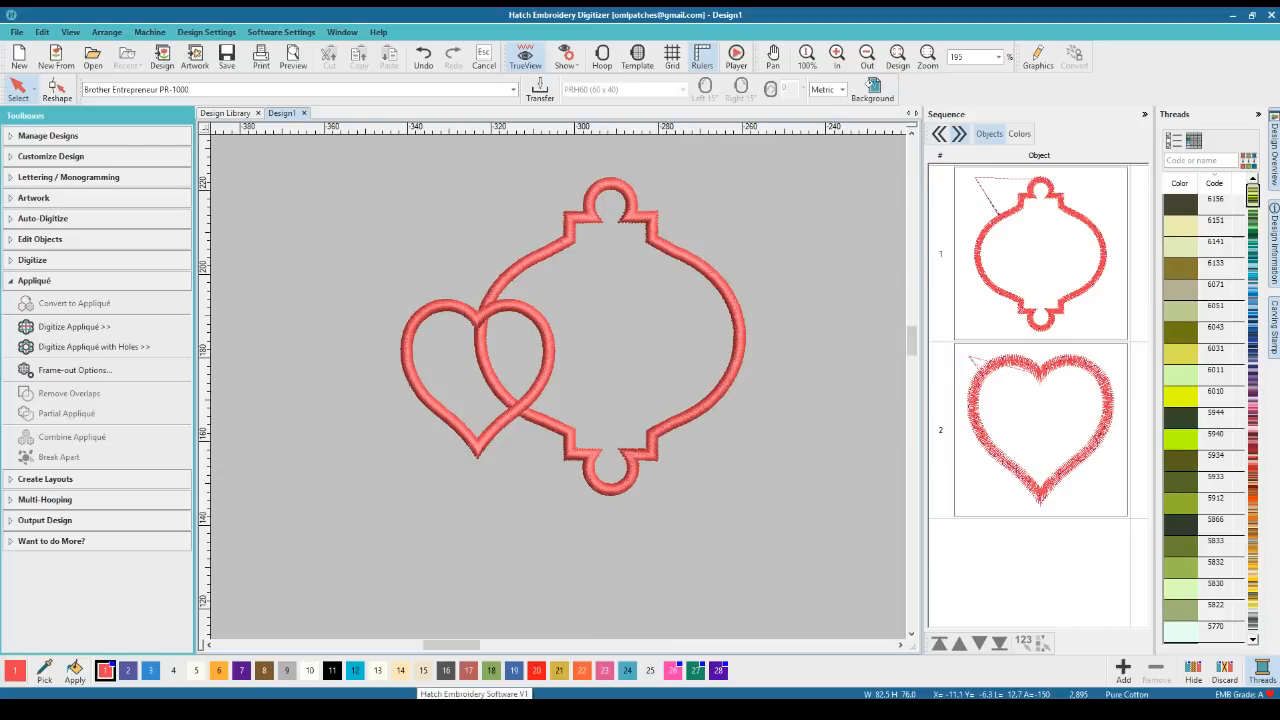
pyautogui.click(497, 434)
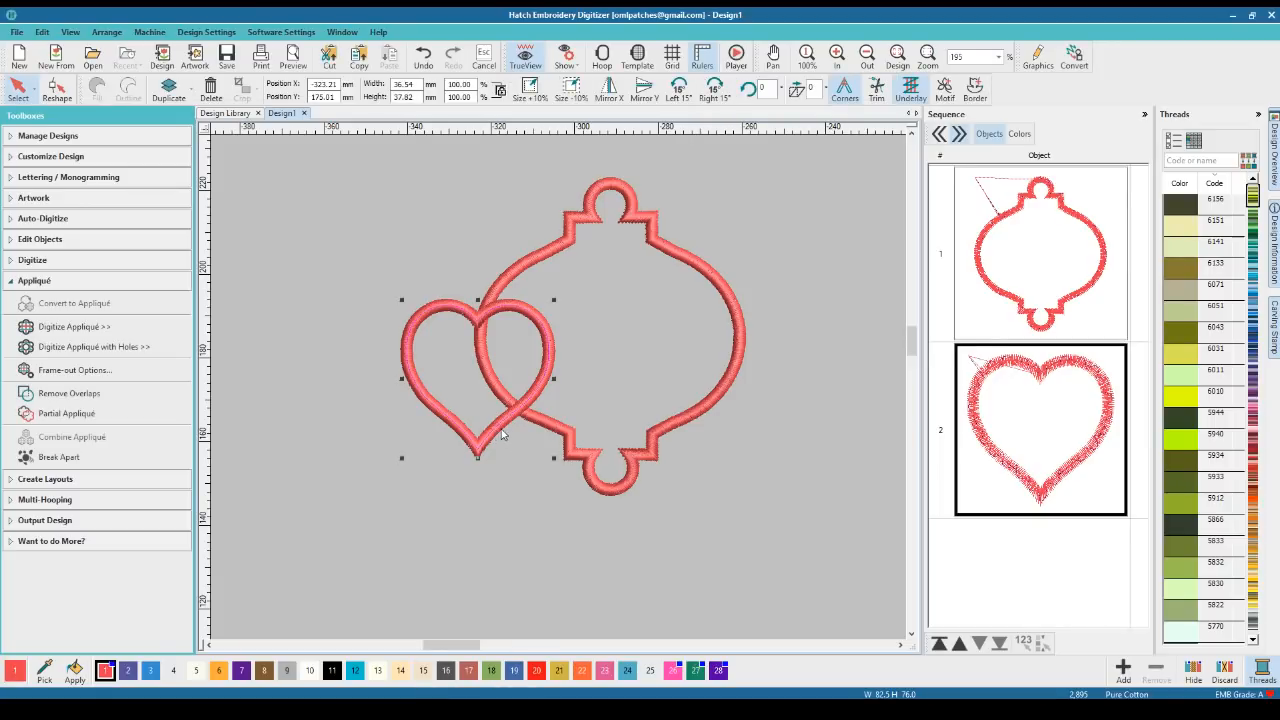
pyautogui.click(609, 346)
pyautogui.click(546, 328)
pyautogui.click(586, 331)
pyautogui.click(547, 323)
pyautogui.click(632, 331)
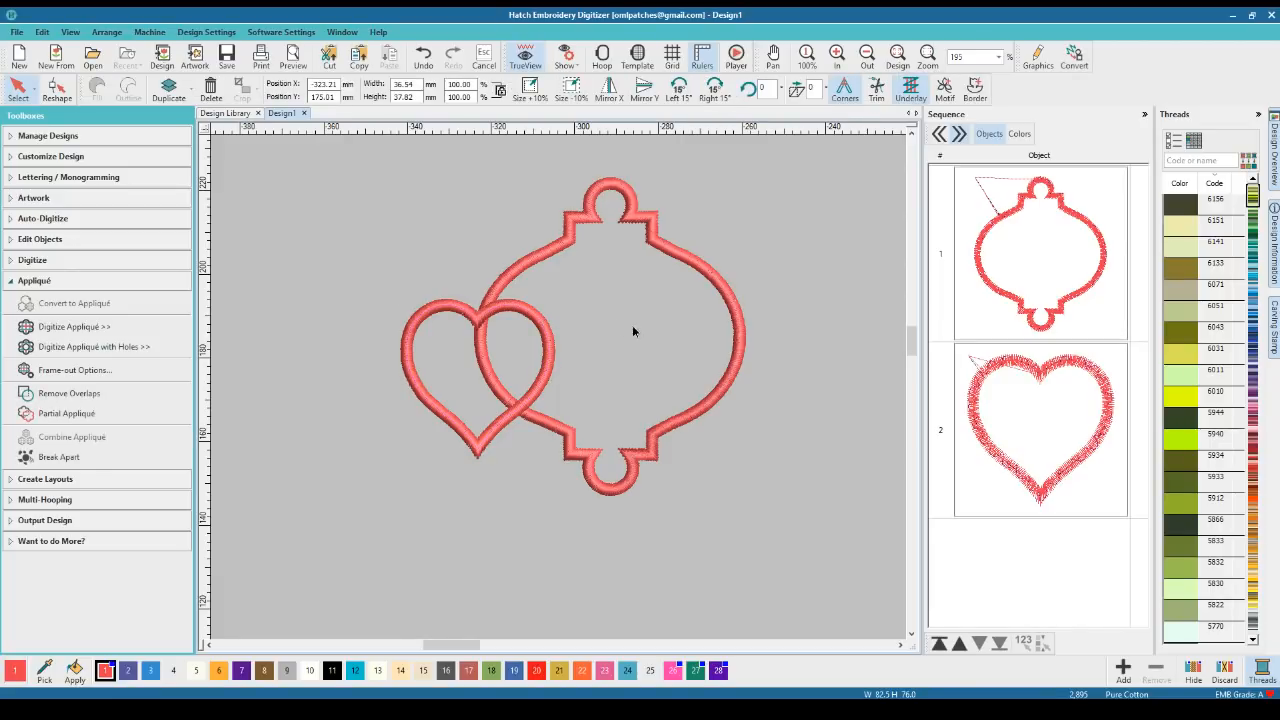
pyautogui.click(547, 327)
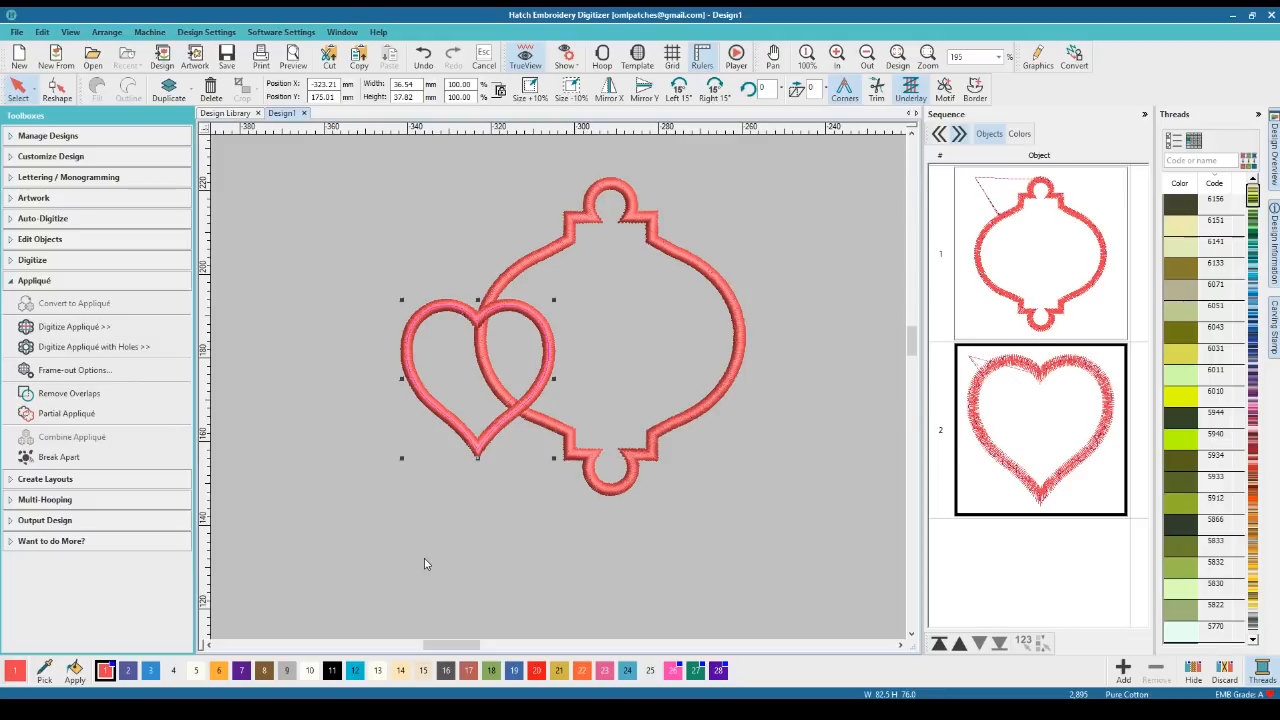
pyautogui.click(362, 562)
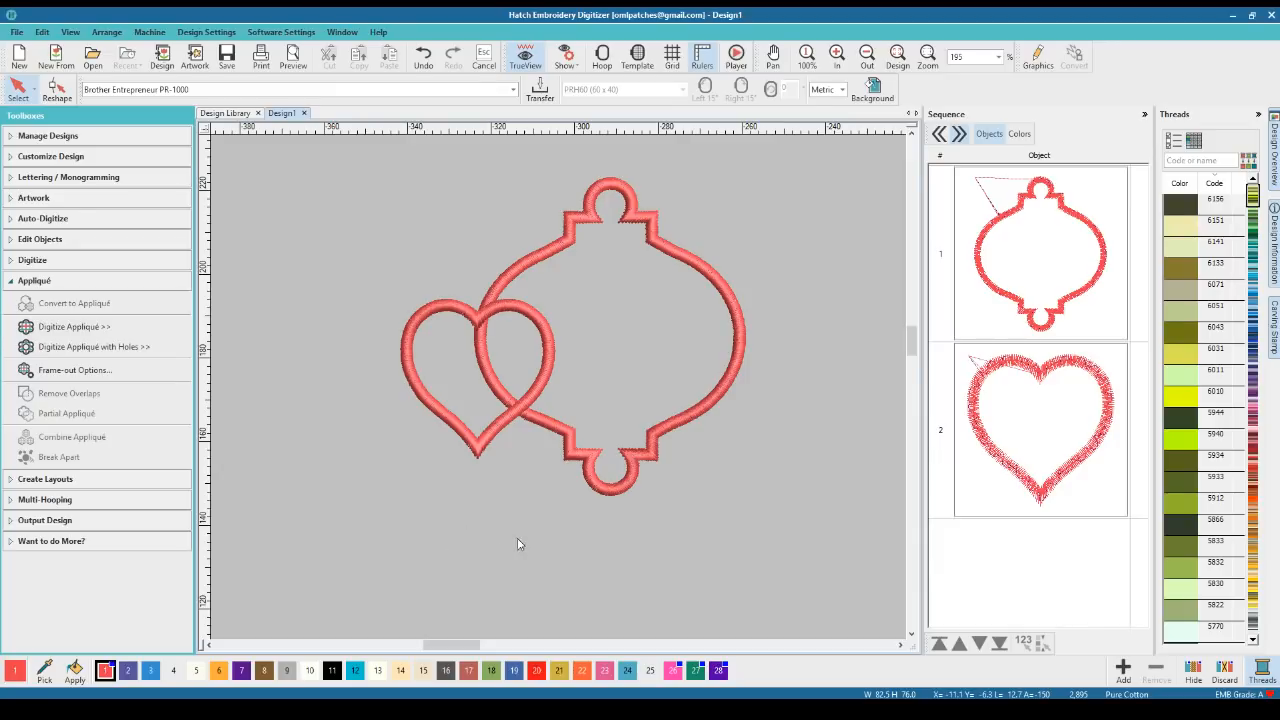
# Move the heart off the ornament to its upper left, at about X -352, Y 191 mm, and clear the selection
pyautogui.click(545, 360)
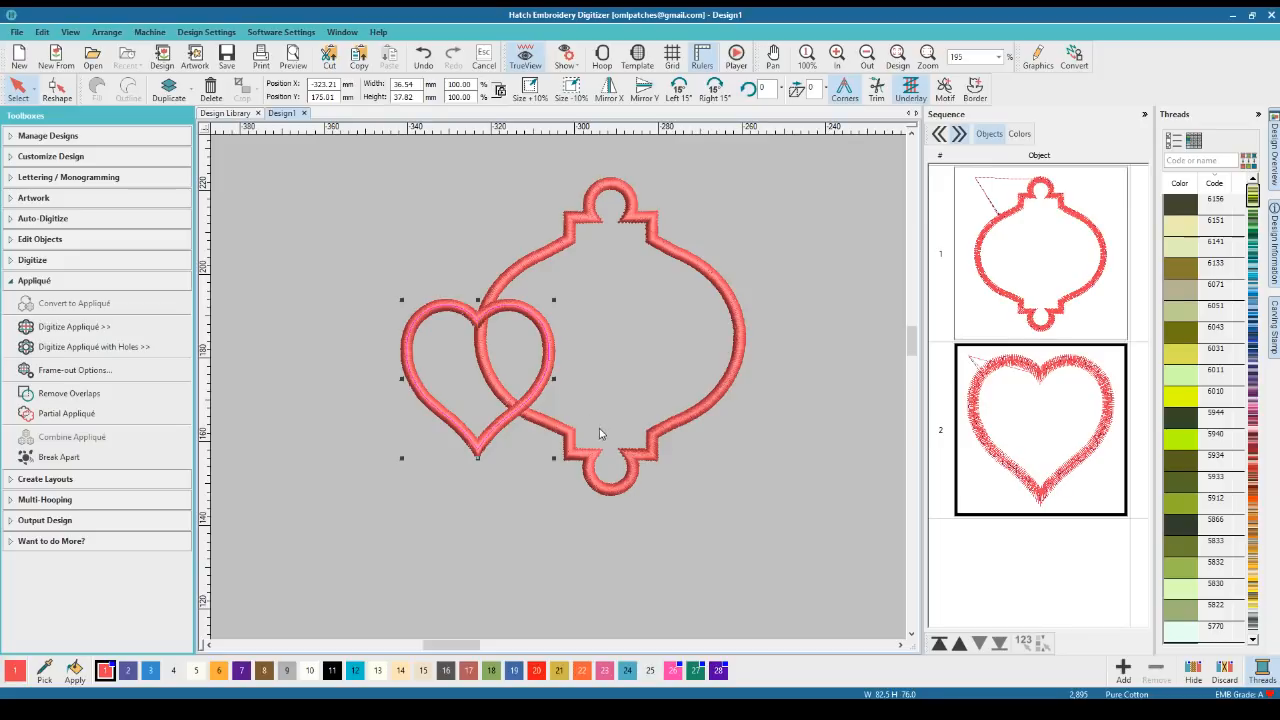
pyautogui.keyDown('ctrl'); pyautogui.click(579, 445); pyautogui.keyUp('ctrl')
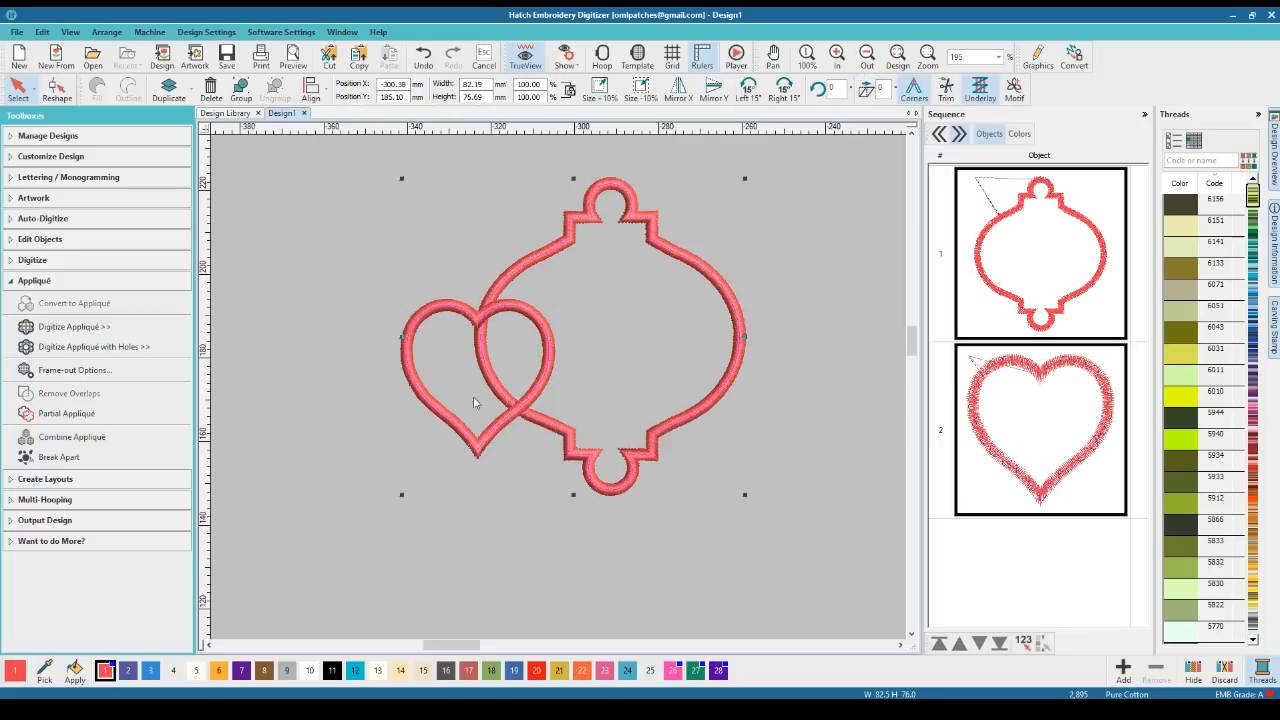
pyautogui.click(110, 326)
pyautogui.moveTo(400, 366); pyautogui.dragTo(281, 297)
pyautogui.click(320, 434)
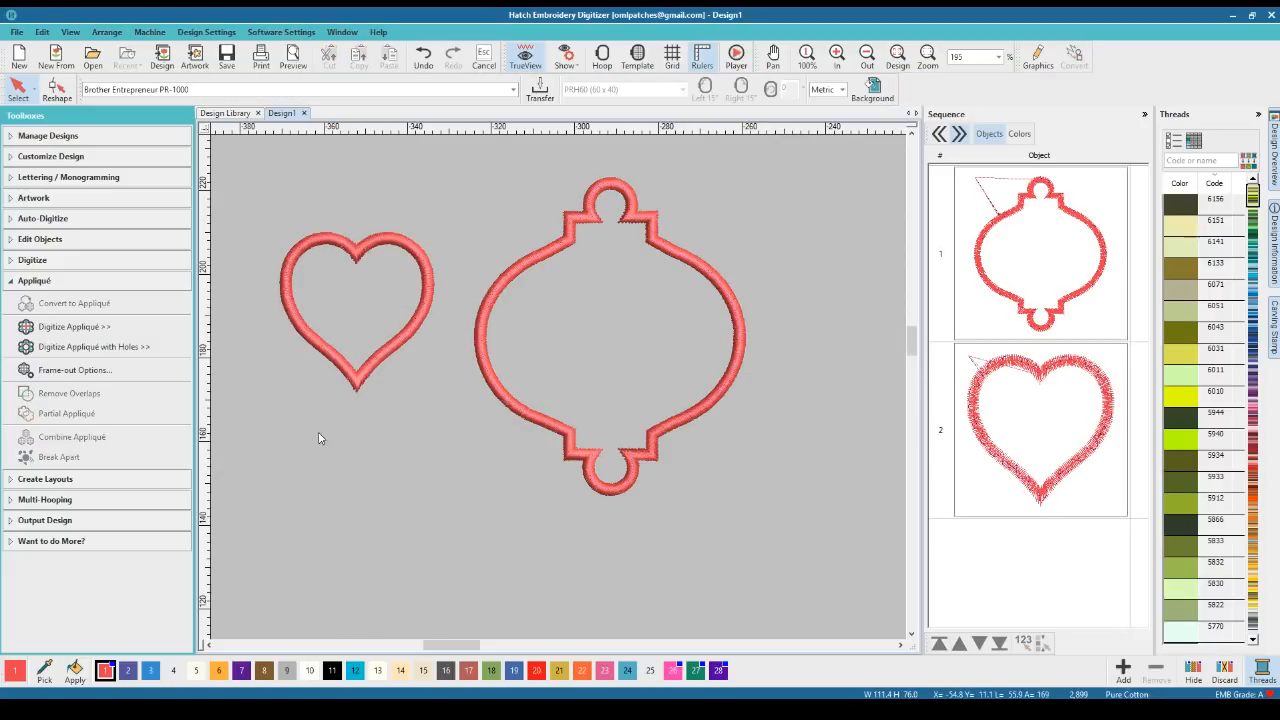
# Move the heart about 3 mm toward the ornament and 2 mm down
pyautogui.click(489, 402)
pyautogui.click(418, 450)
pyautogui.click(392, 352)
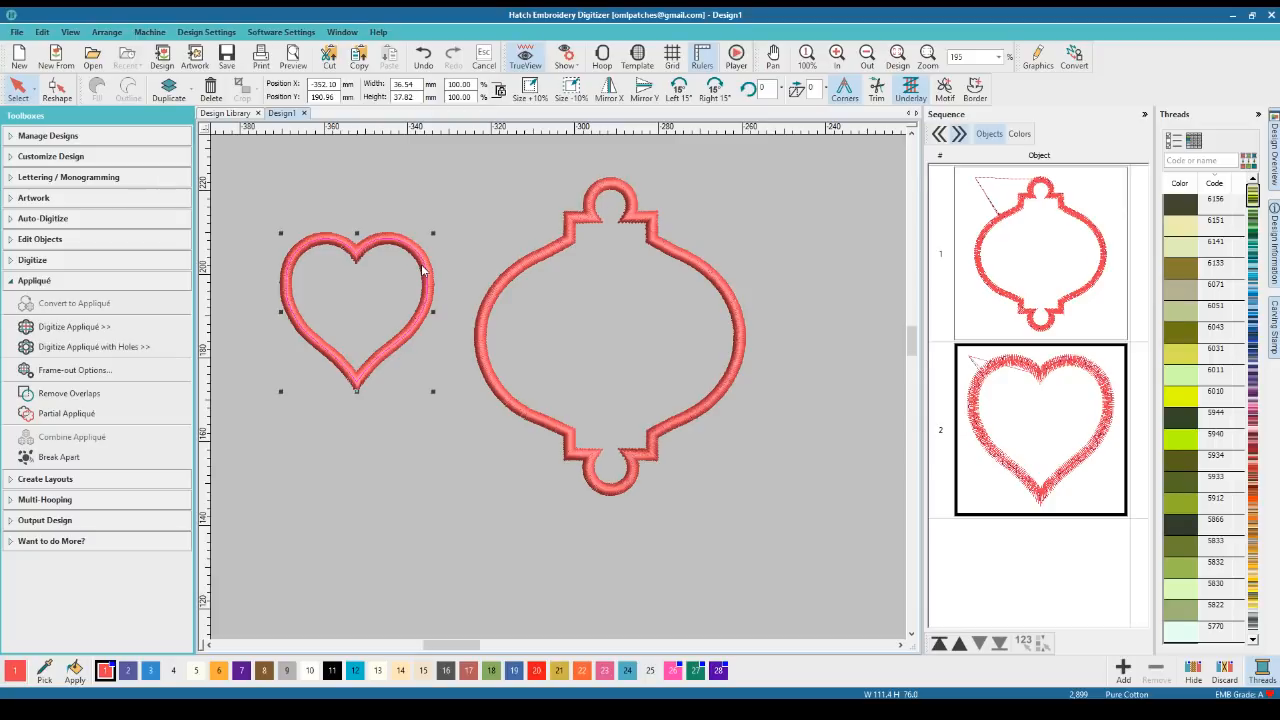
pyautogui.moveTo(422, 270); pyautogui.dragTo(443, 274)
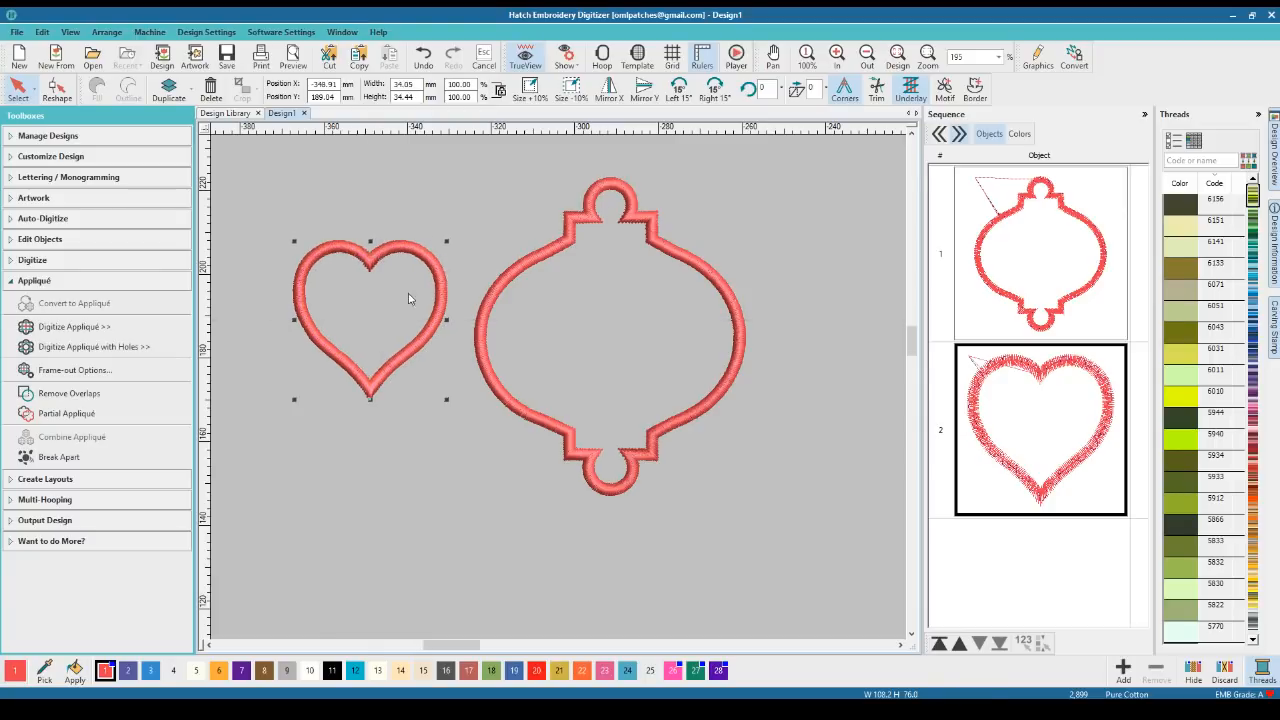
# Preview the horizontal mirror copy and the combined horizontal and vertical mirror copy of the heart among the layout tools
pyautogui.click(325, 349)
pyautogui.click(56, 282)
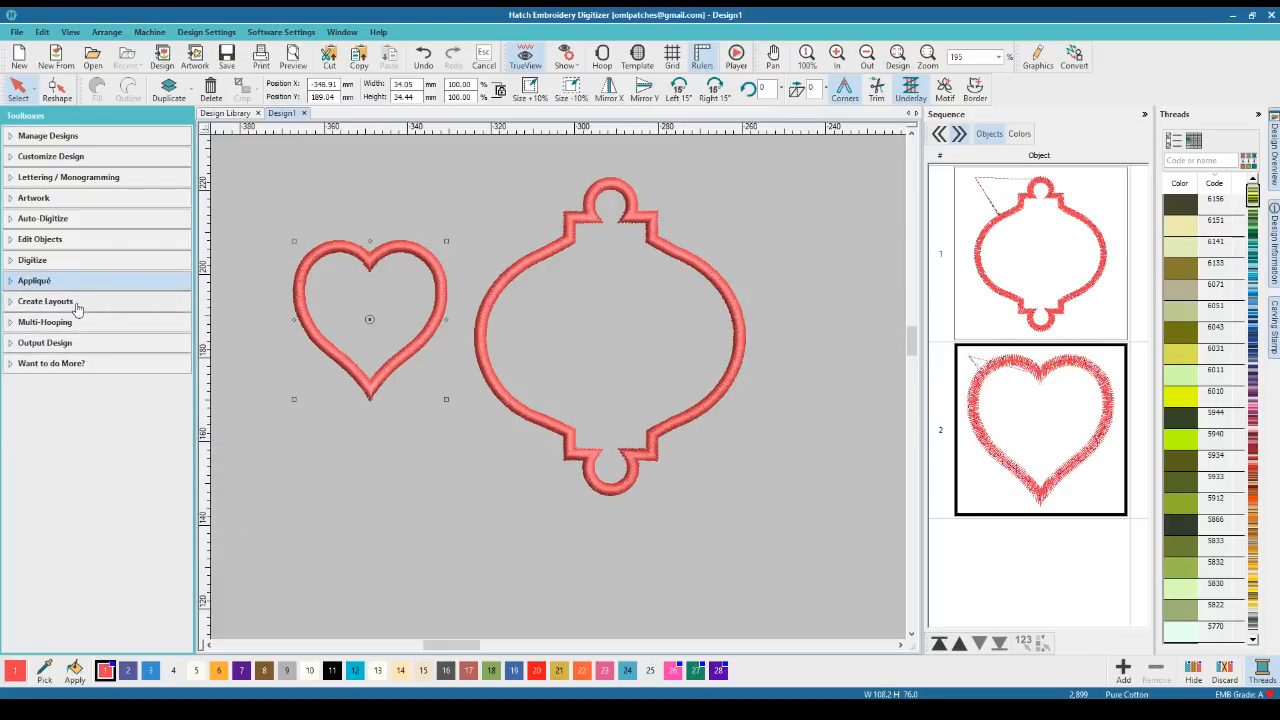
pyautogui.click(77, 304)
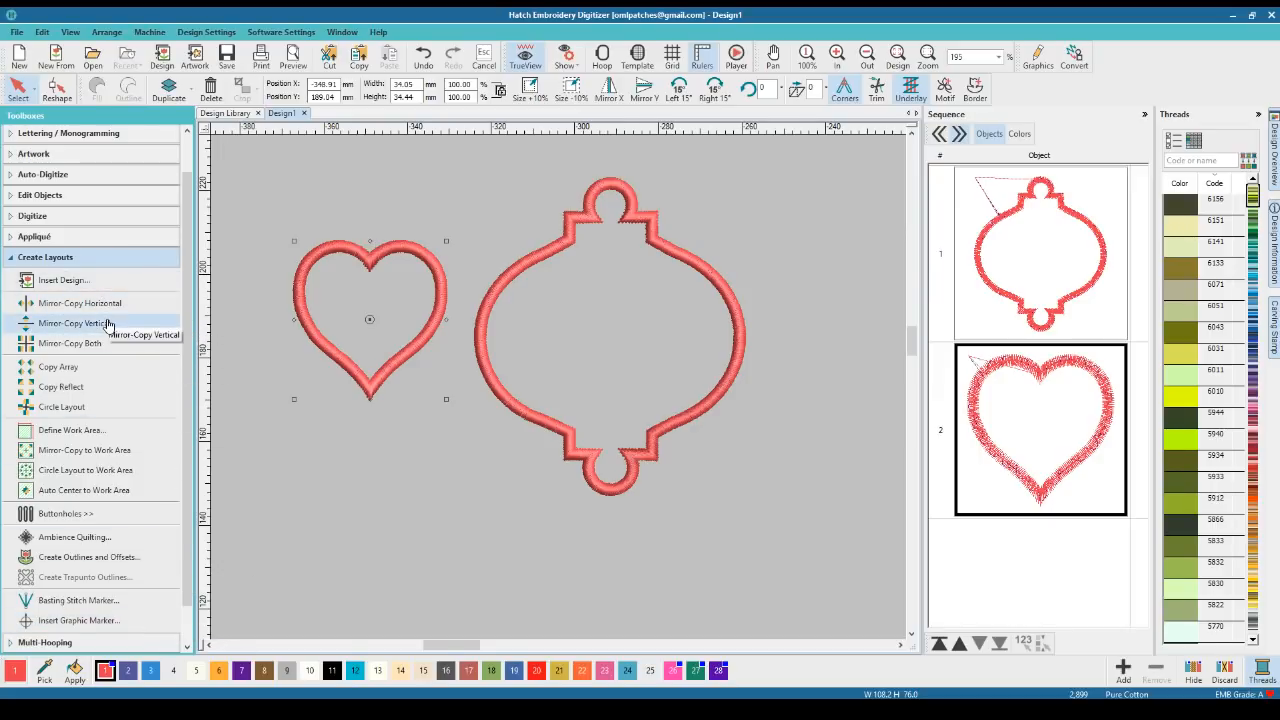
pyautogui.click(320, 342)
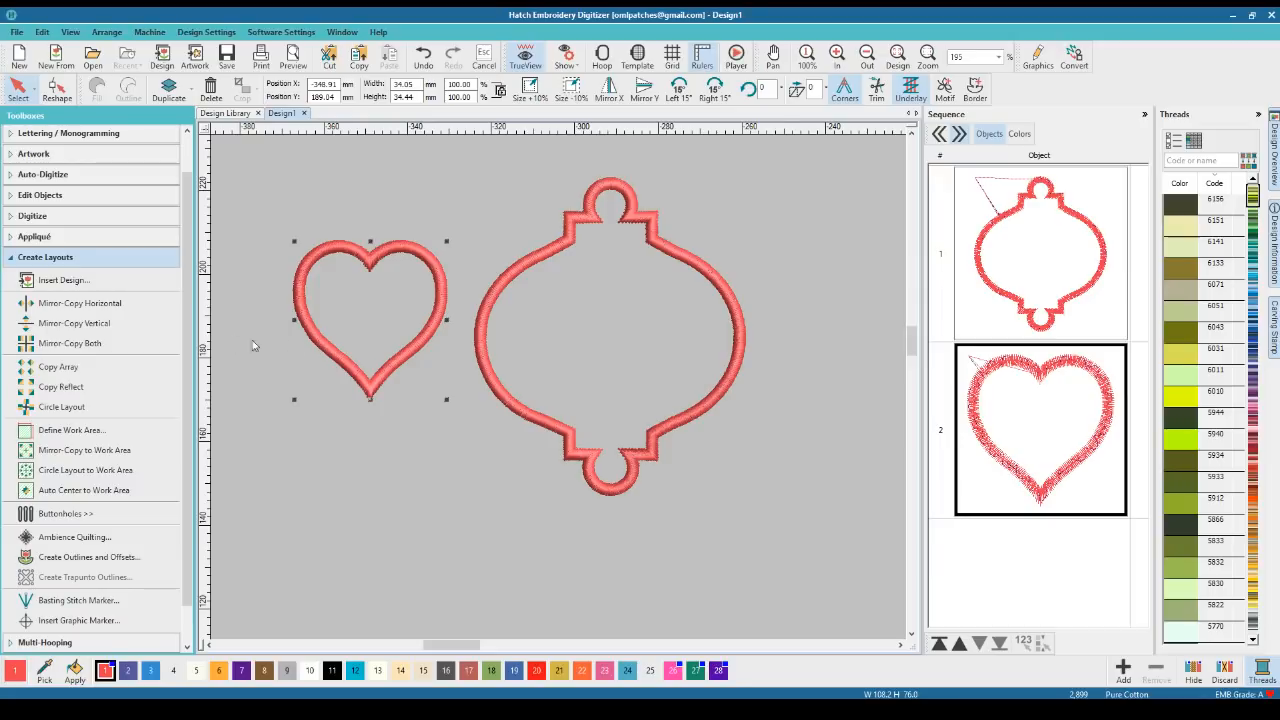
pyautogui.click(88, 313)
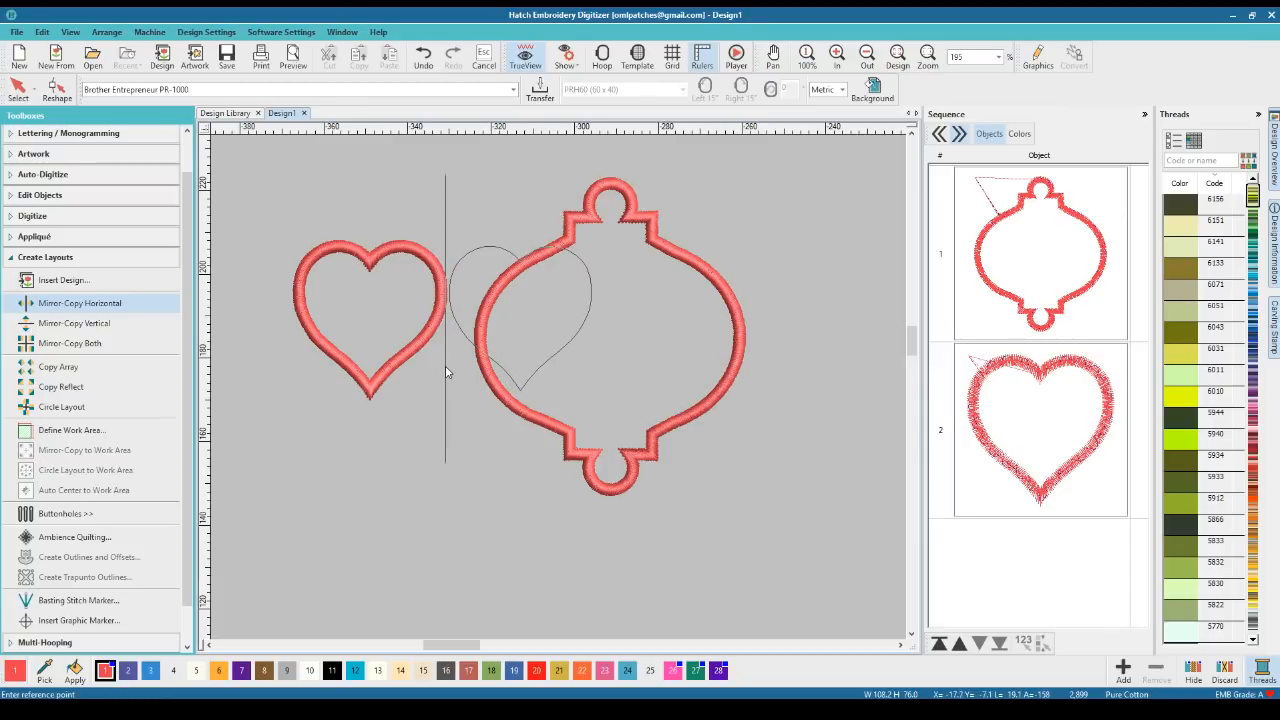
pyautogui.click(170, 343)
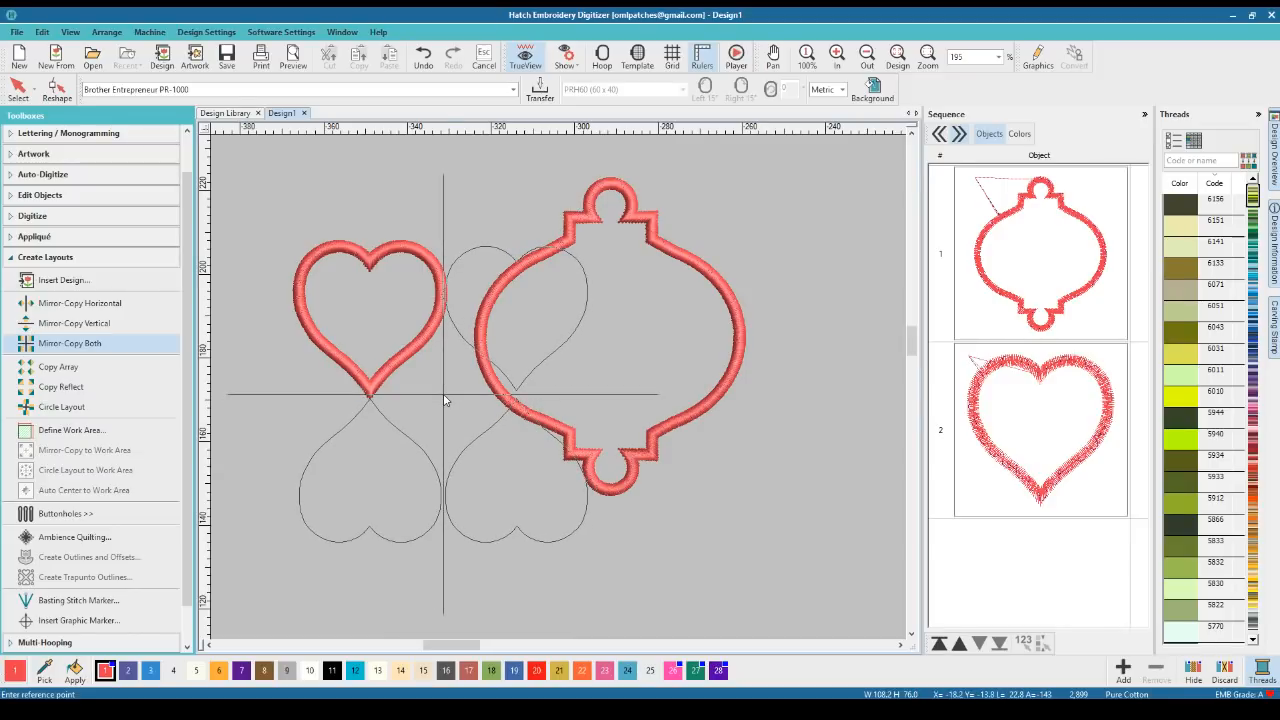
# Preview a copy array with 2 rows and 2 columns, a reflected copy and a circle layout of the heart without placing any
pyautogui.click(84, 370)
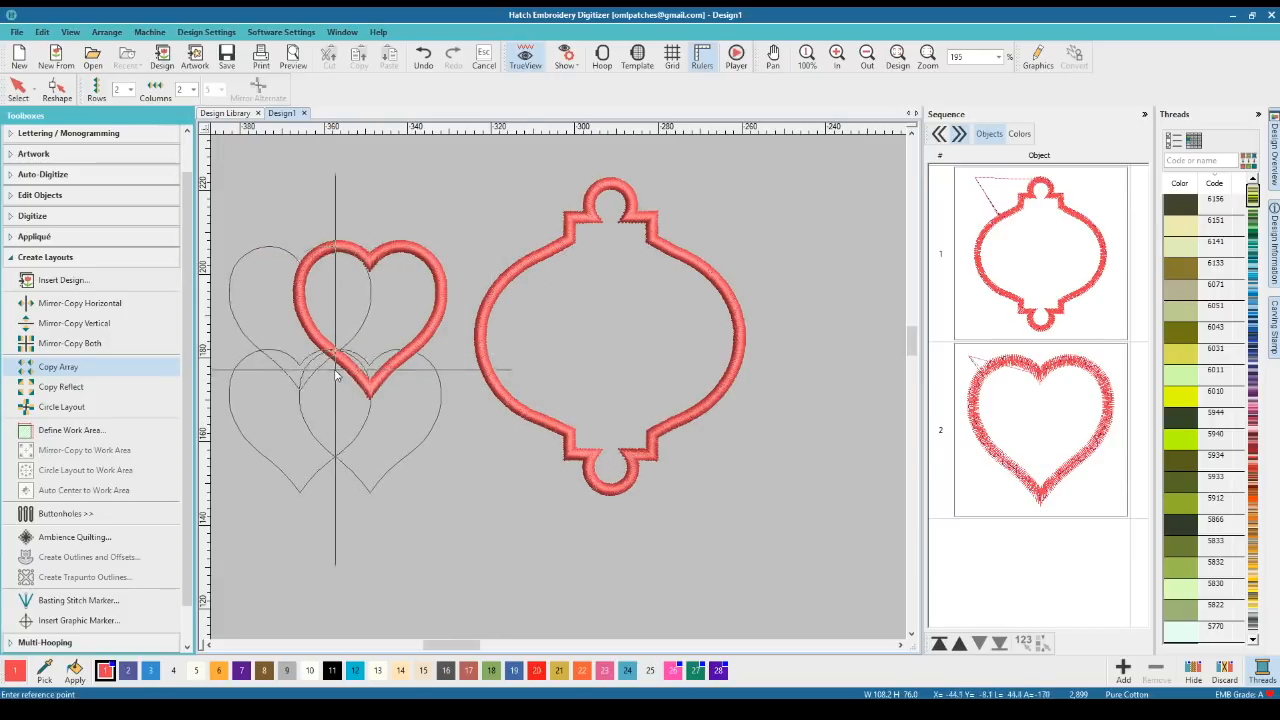
pyautogui.click(70, 388)
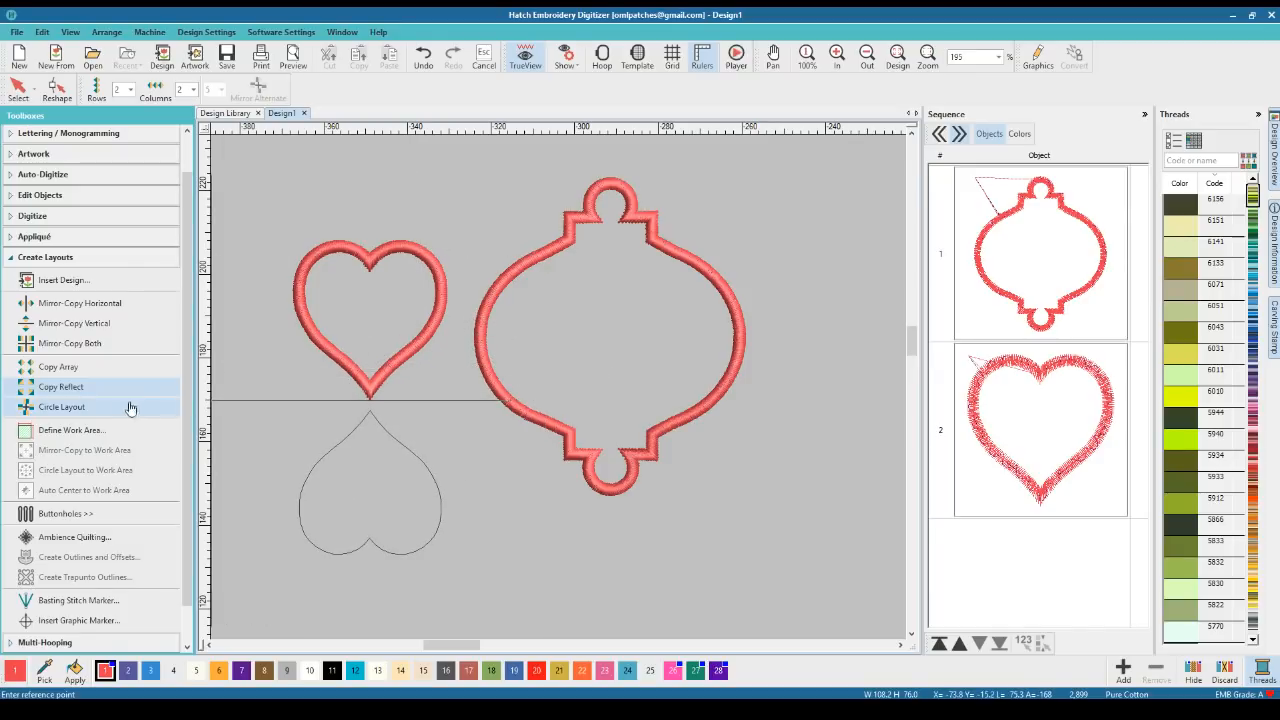
pyautogui.click(89, 407)
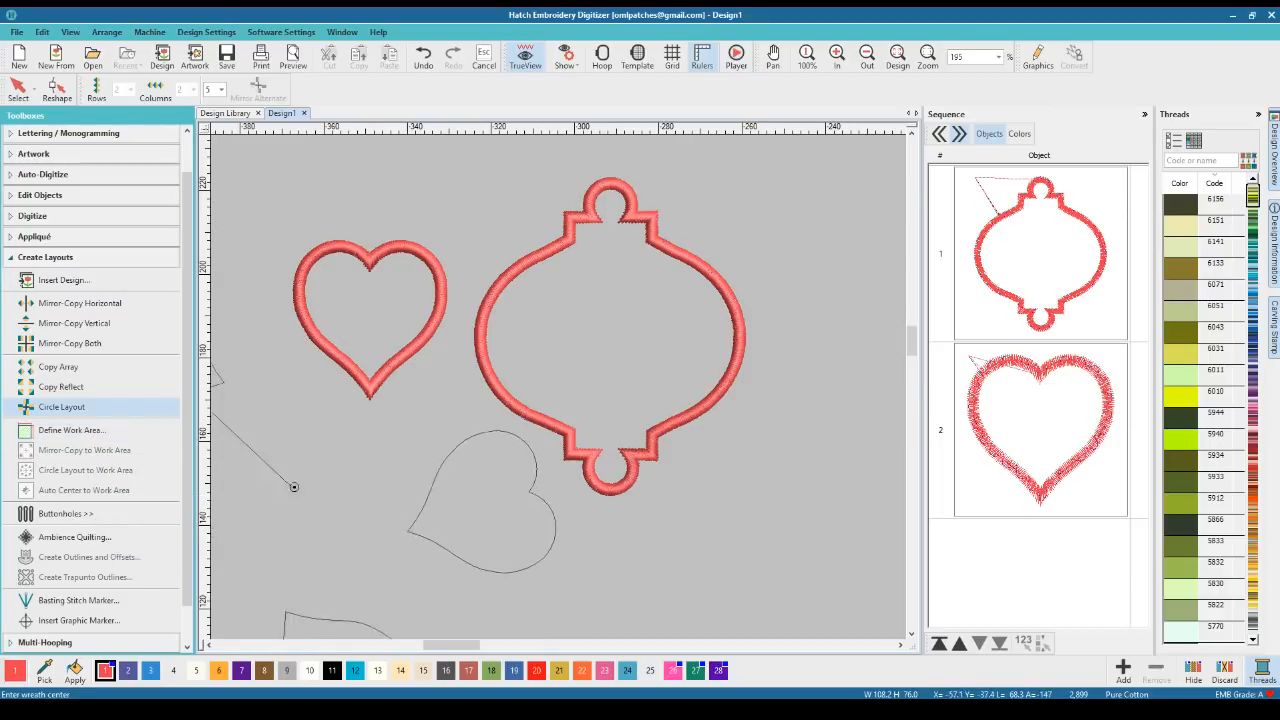
pyautogui.click(12, 84)
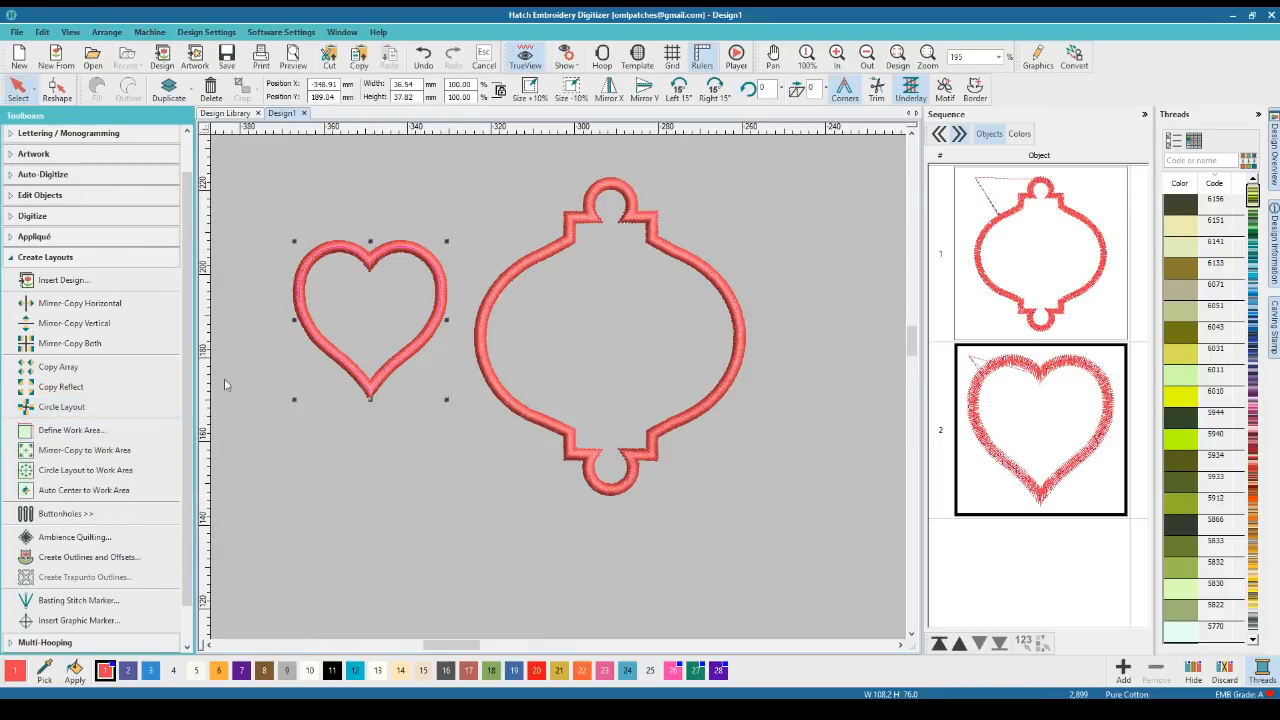
# Move the heart over the ornament's left edge, at about X -326, Y 183 mm, and clear the selection
pyautogui.click(320, 535)
pyautogui.click(405, 354)
pyautogui.moveTo(487, 372); pyautogui.dragTo(502, 376)
pyautogui.click(395, 431)
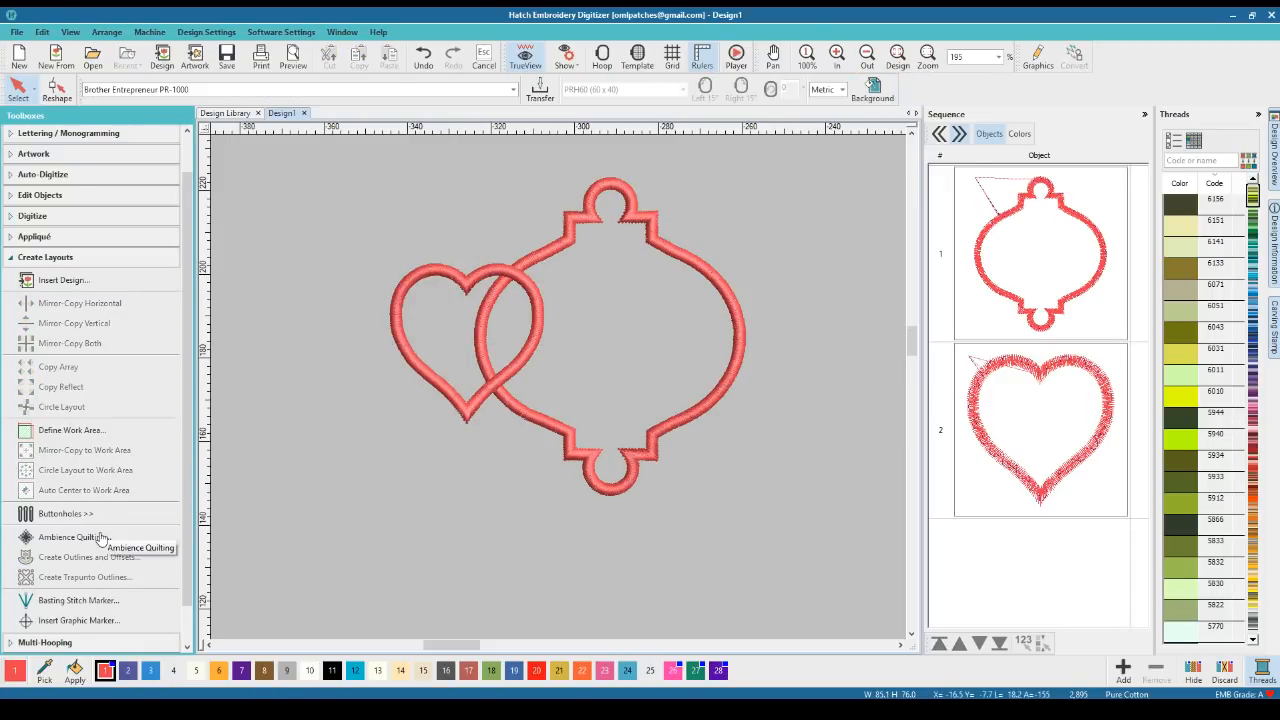
# Choose the Cross2 pattern from the Basting Stitch Markers set for insertion into the design
pyautogui.scroll(-1, 98, 540)
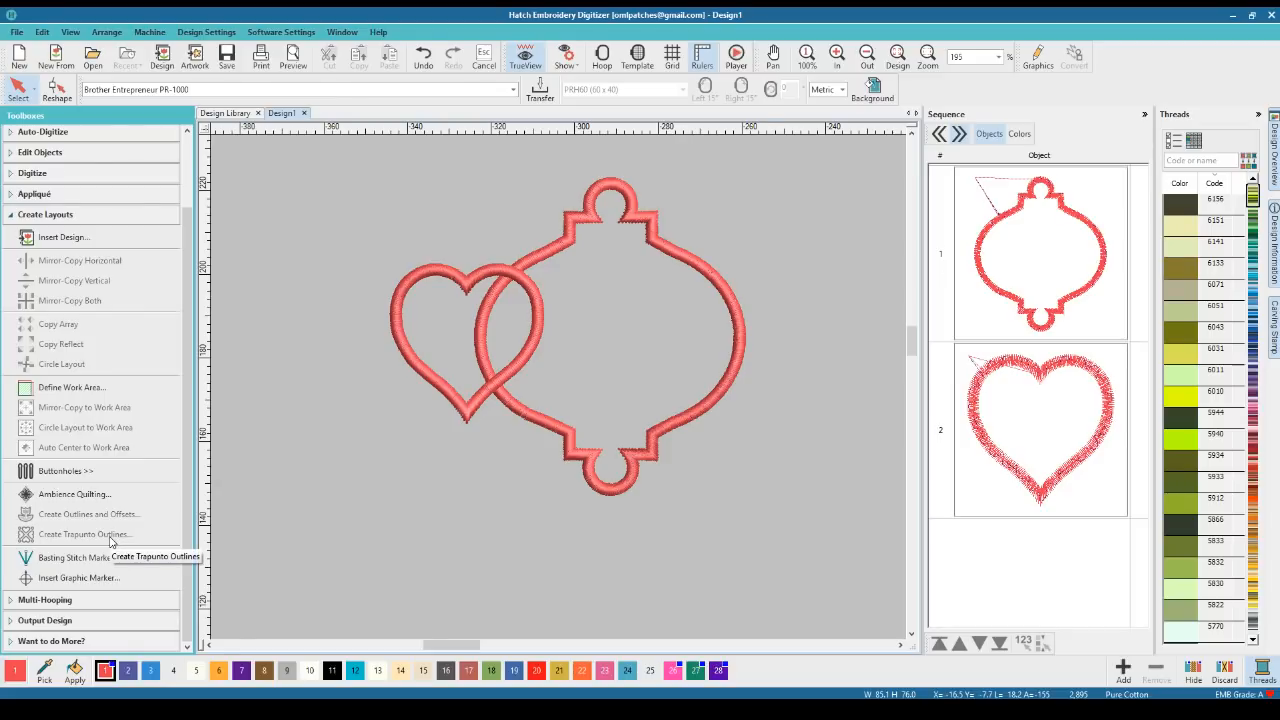
pyautogui.click(420, 378)
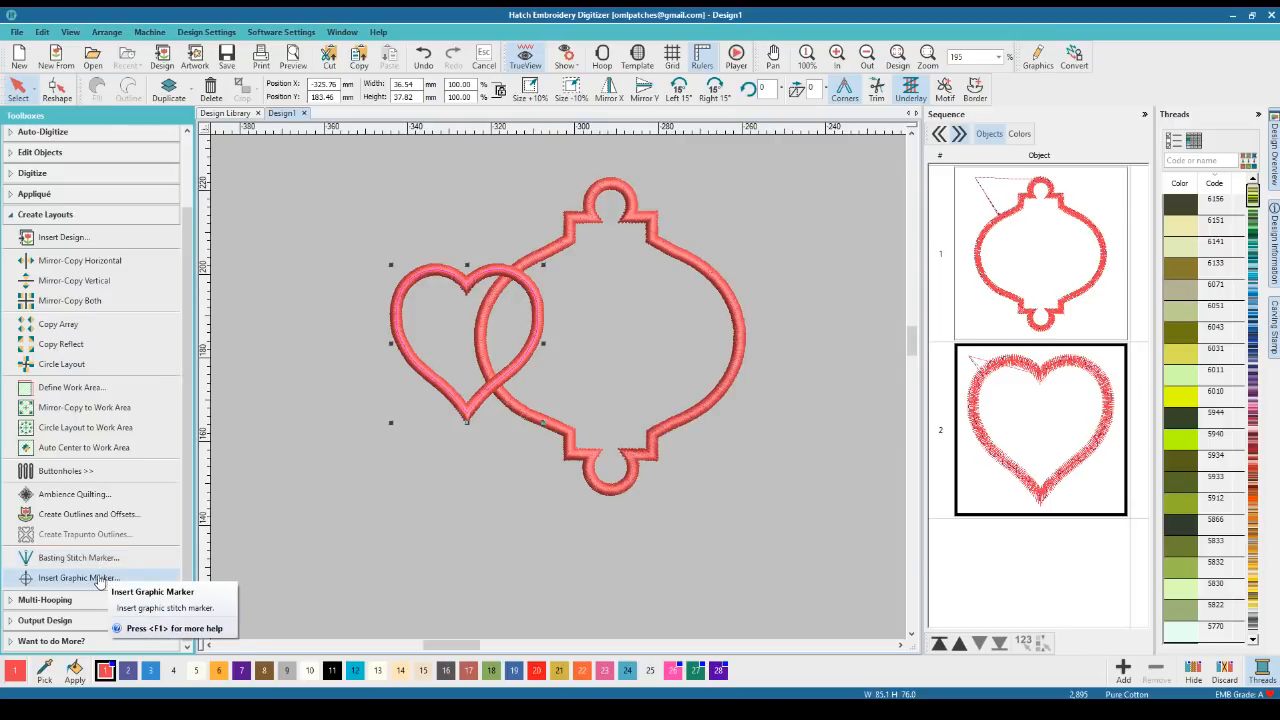
pyautogui.click(143, 560)
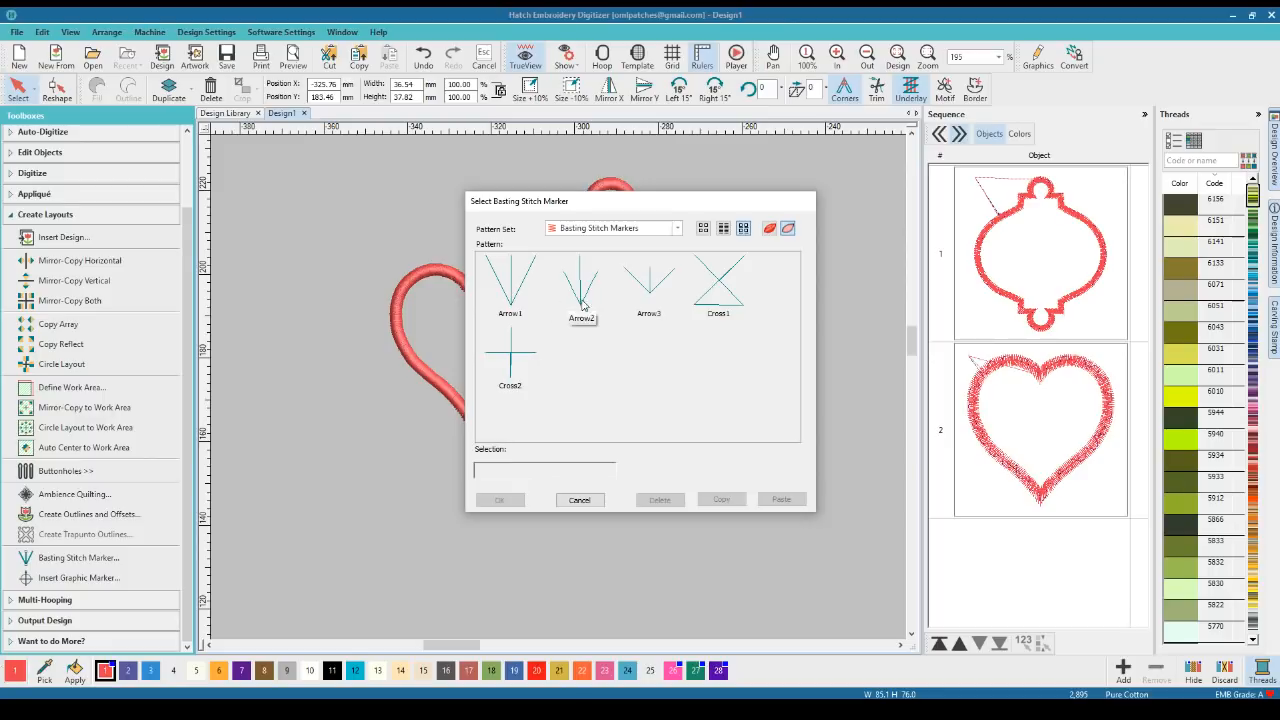
pyautogui.click(677, 229)
pyautogui.click(677, 229)
pyautogui.click(511, 356)
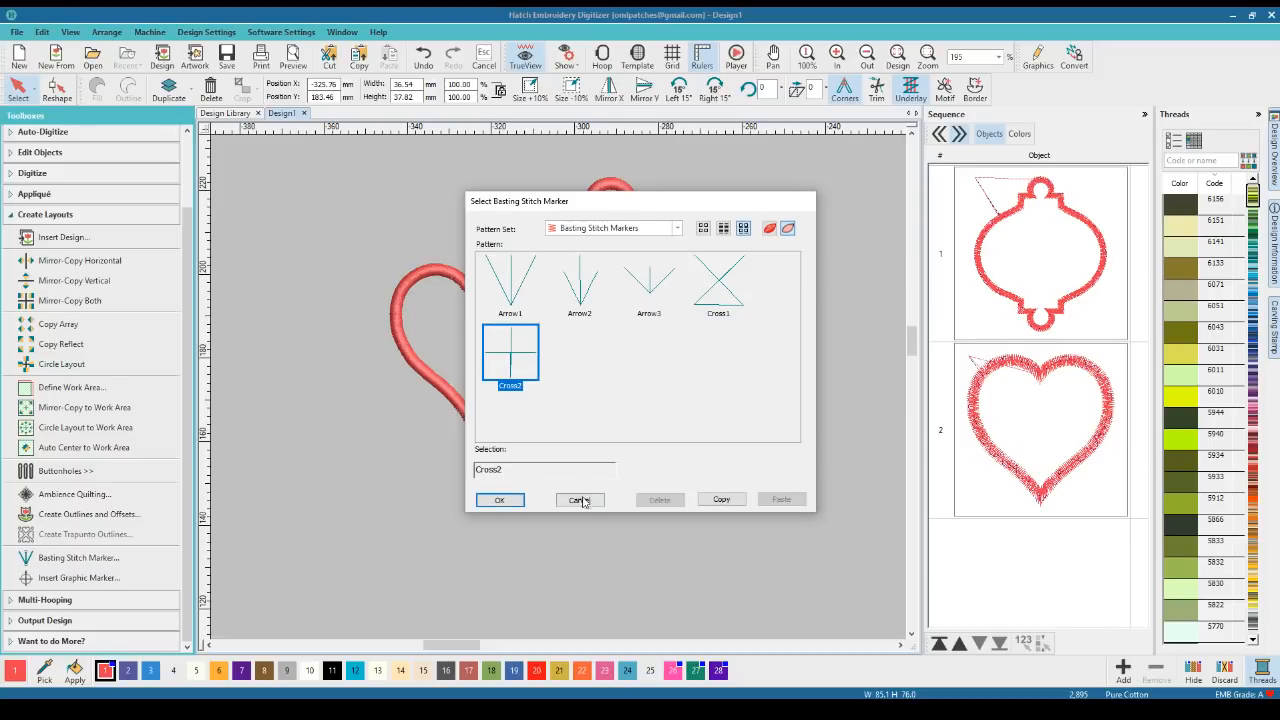
pyautogui.click(499, 500)
# Place three basting cross markers around the heart: one below it, one beside its left edge and one at its upper left
pyautogui.click(404, 478)
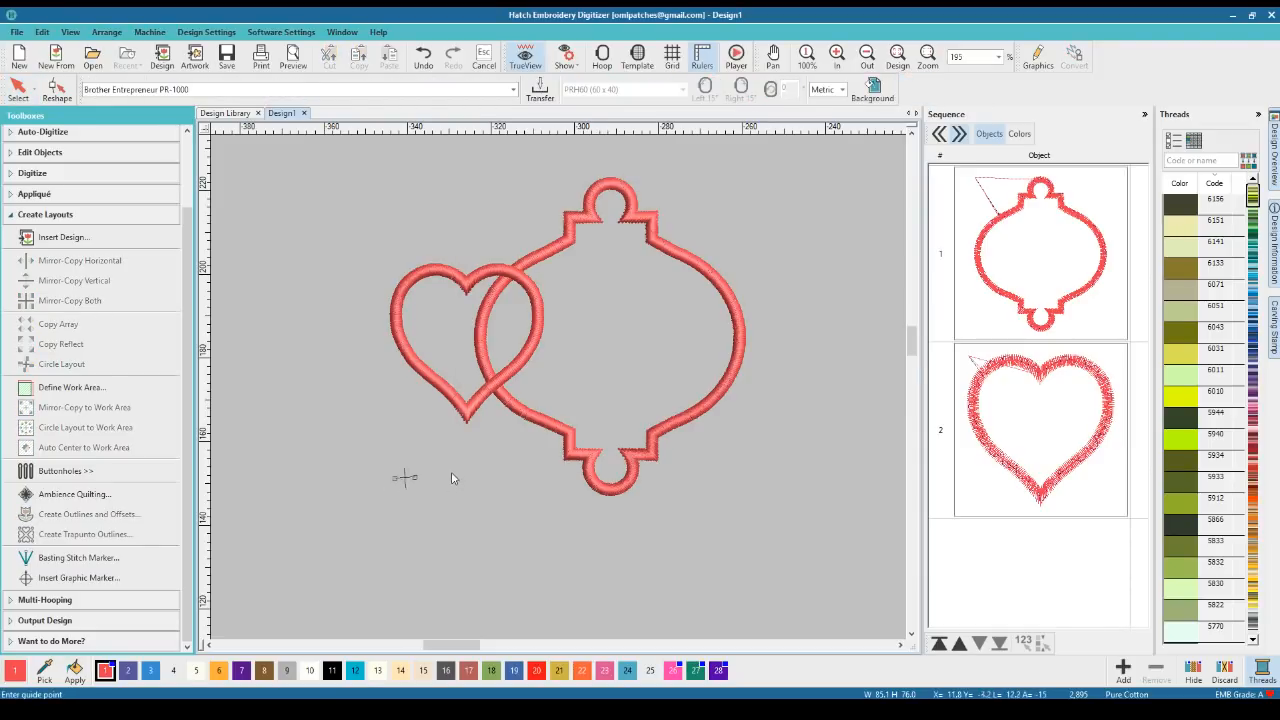
pyautogui.click(410, 524)
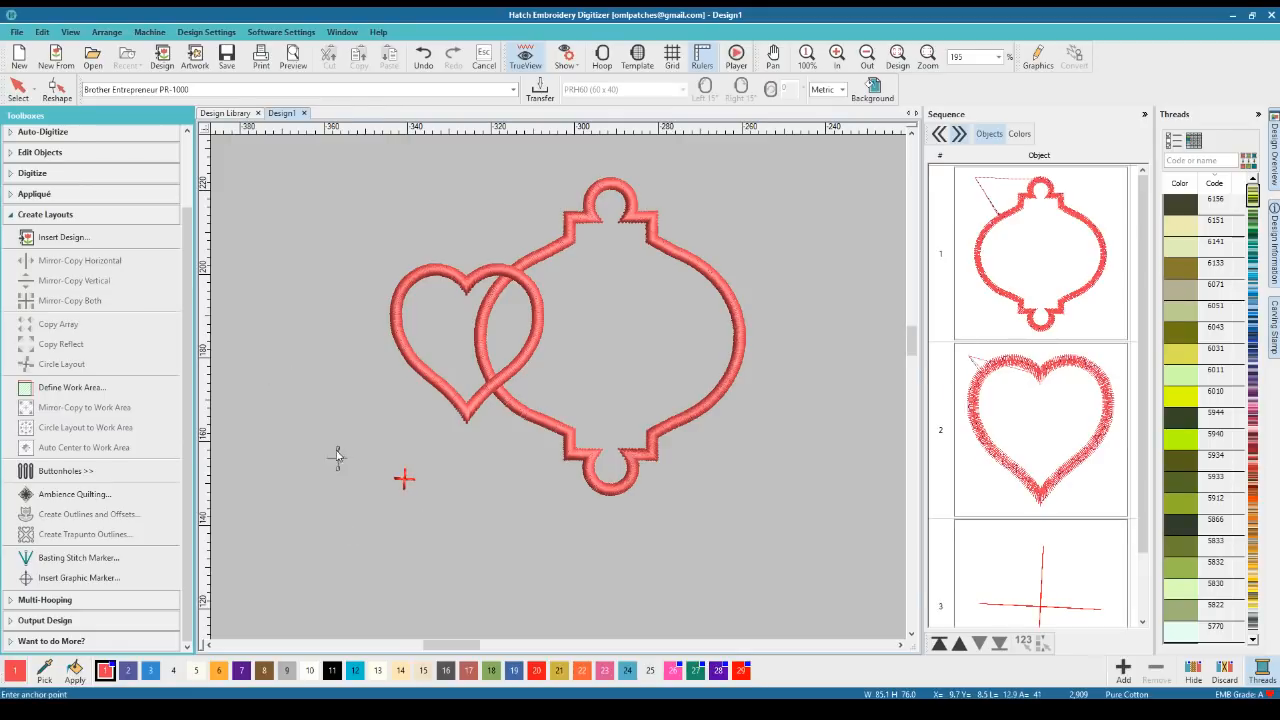
pyautogui.click(310, 356)
pyautogui.click(319, 334)
pyautogui.click(380, 203)
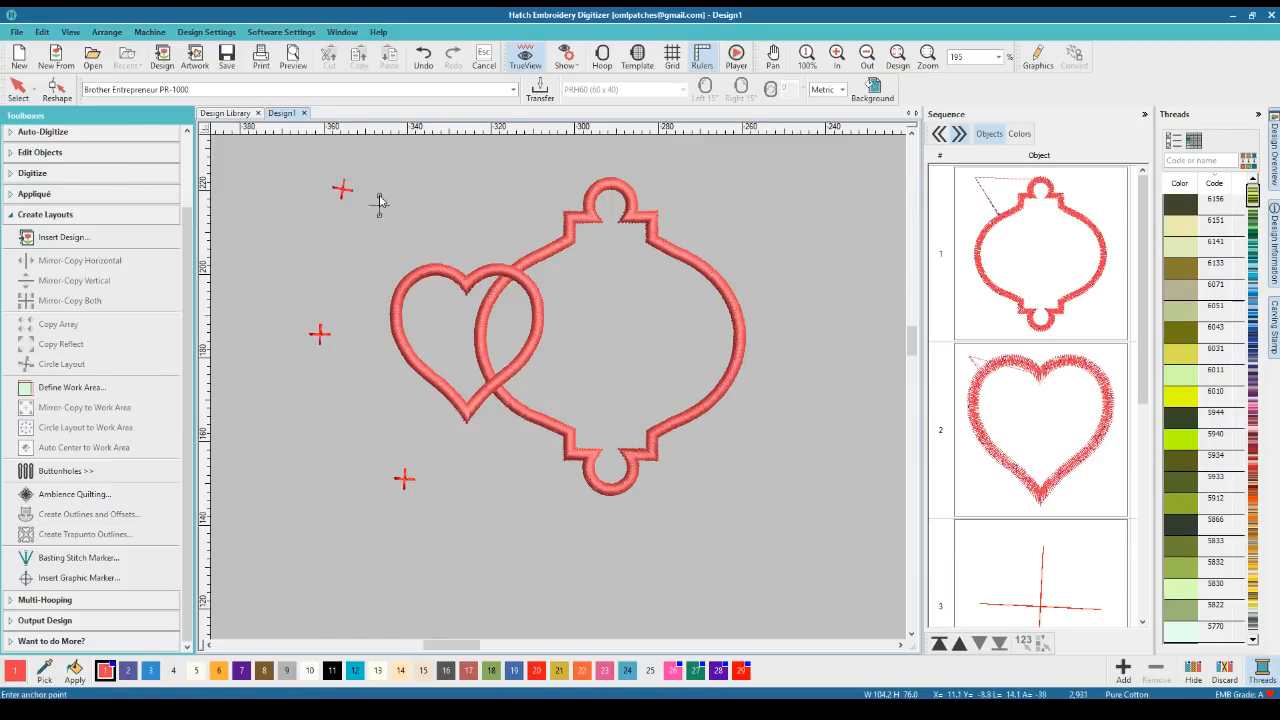
# Place a fourth basting cross marker far away from the heart, at about X -583, Y 201 mm, and finish marker placement
pyautogui.moveTo(246, 426); pyautogui.dragTo(403, 410)
pyautogui.moveTo(523, 170); pyautogui.dragTo(627, 390)
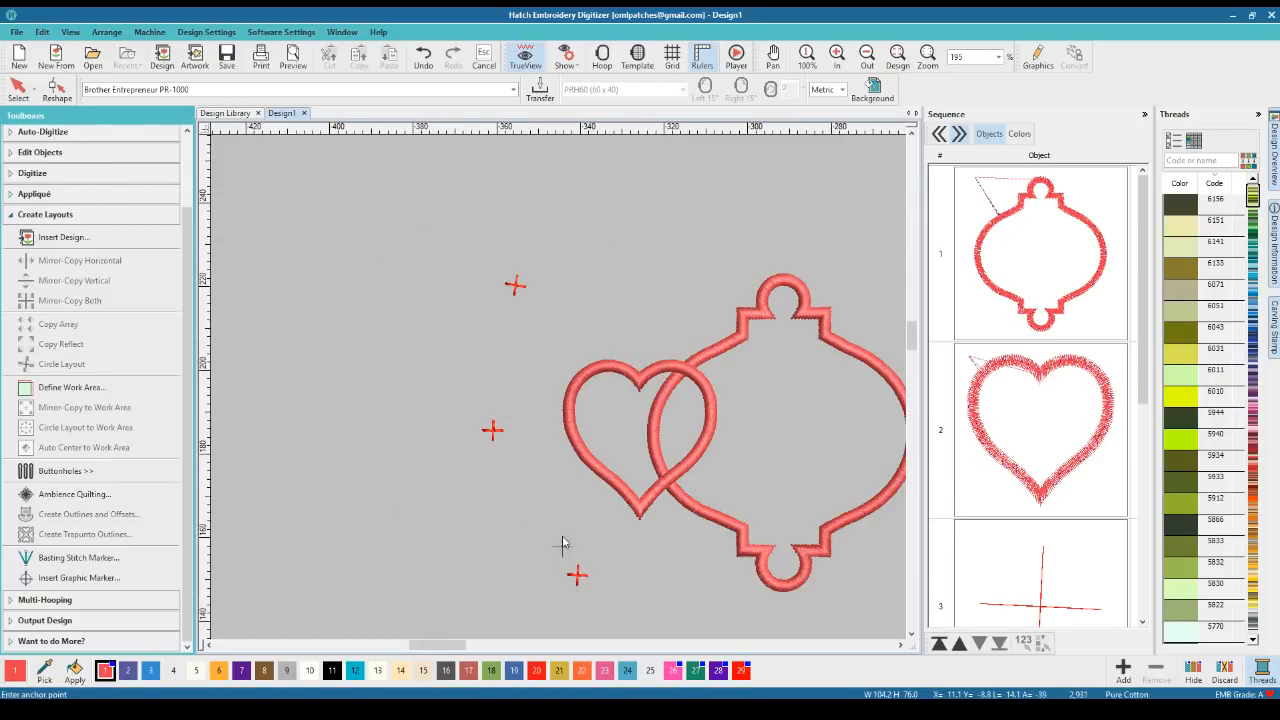
pyautogui.moveTo(318, 577); pyautogui.dragTo(634, 403)
pyautogui.moveTo(248, 528); pyautogui.dragTo(663, 440)
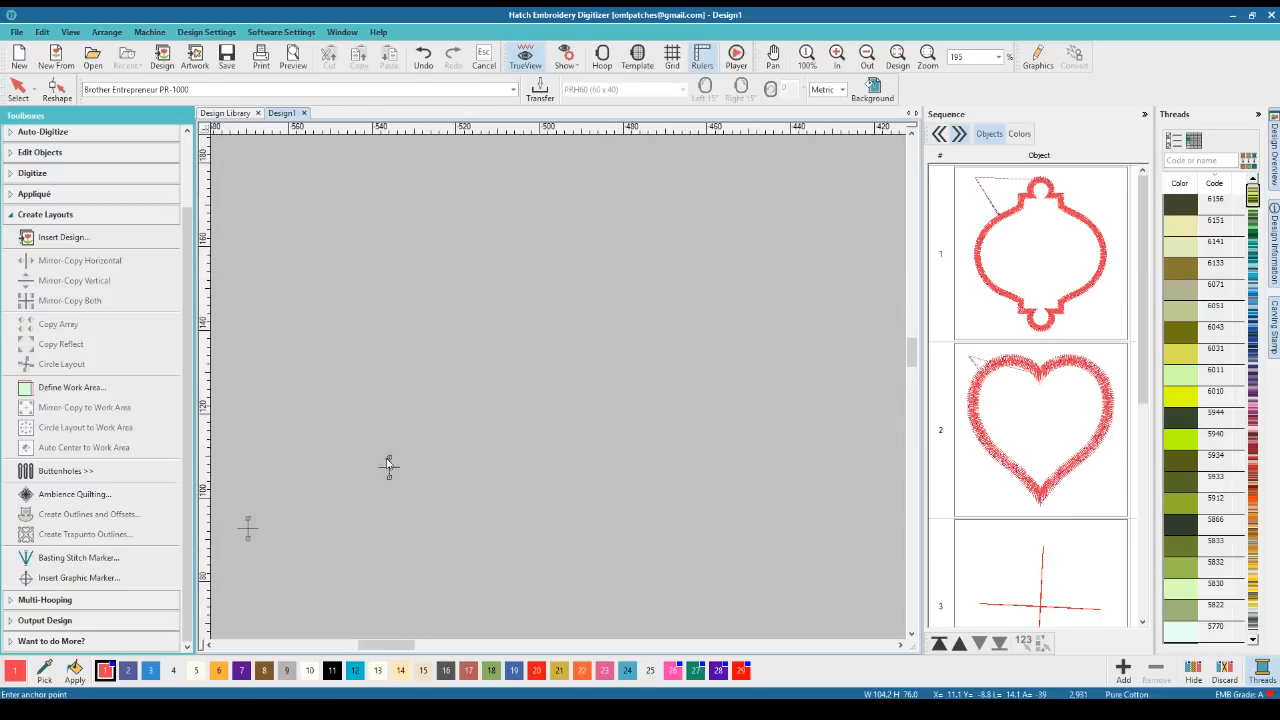
pyautogui.moveTo(308, 191); pyautogui.dragTo(646, 465)
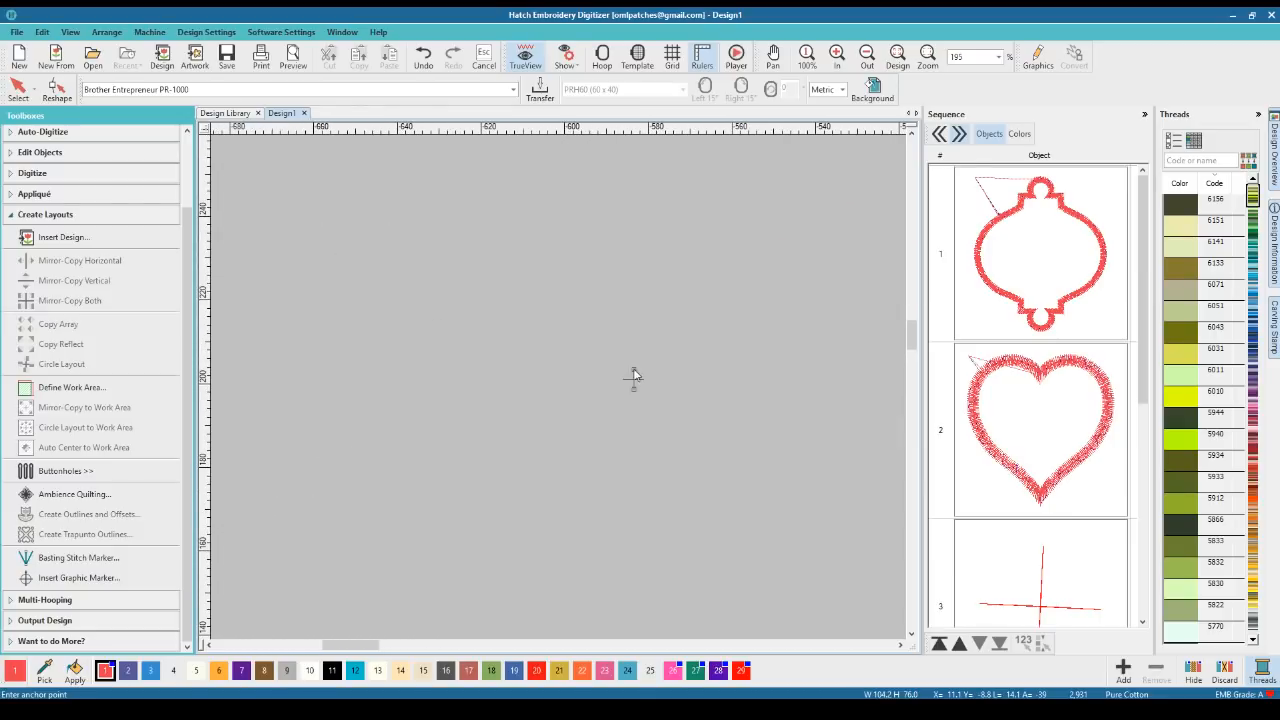
pyautogui.click(633, 373)
pyautogui.click(634, 393)
pyautogui.press('Escape')
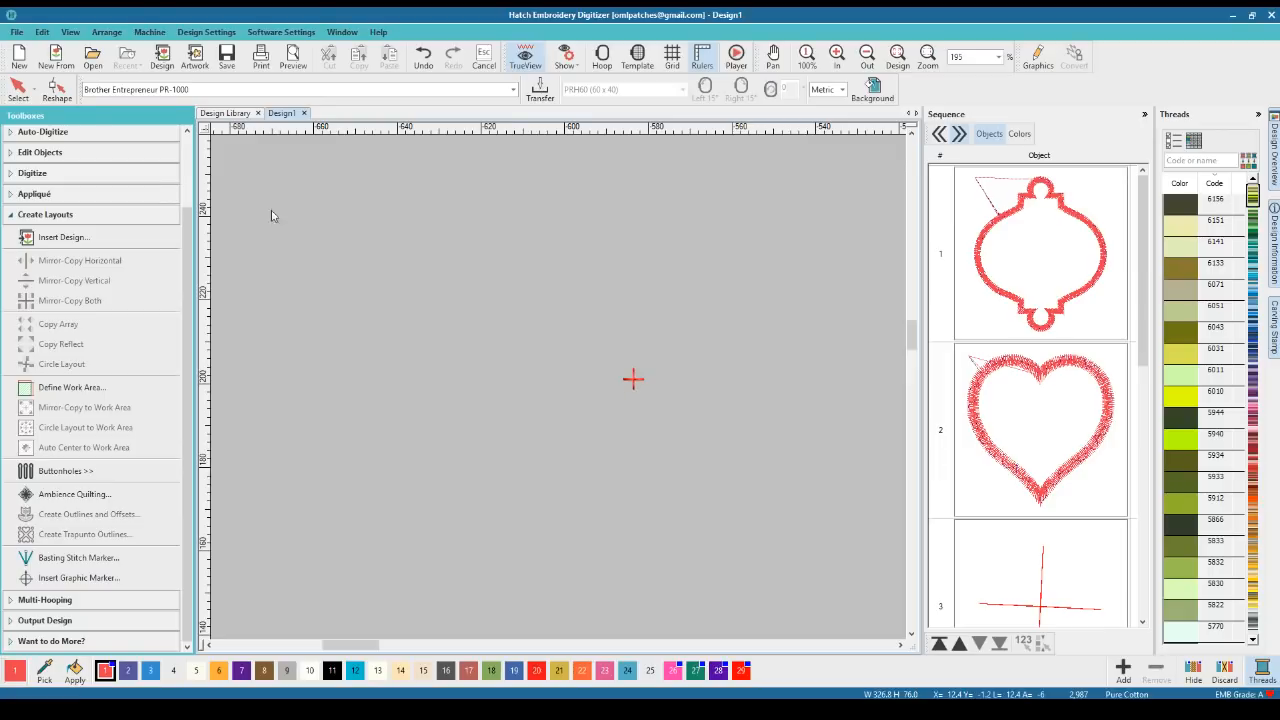
pyautogui.click(18, 88)
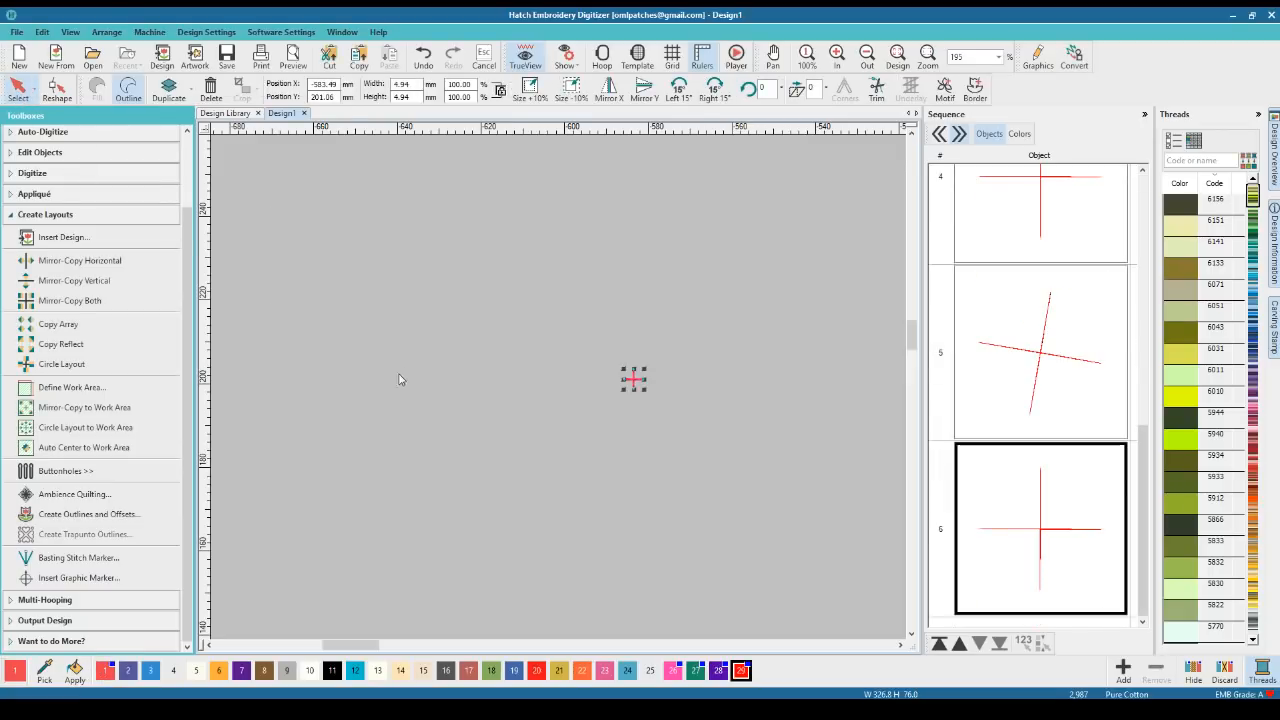
pyautogui.scroll(-2, 560, 391)
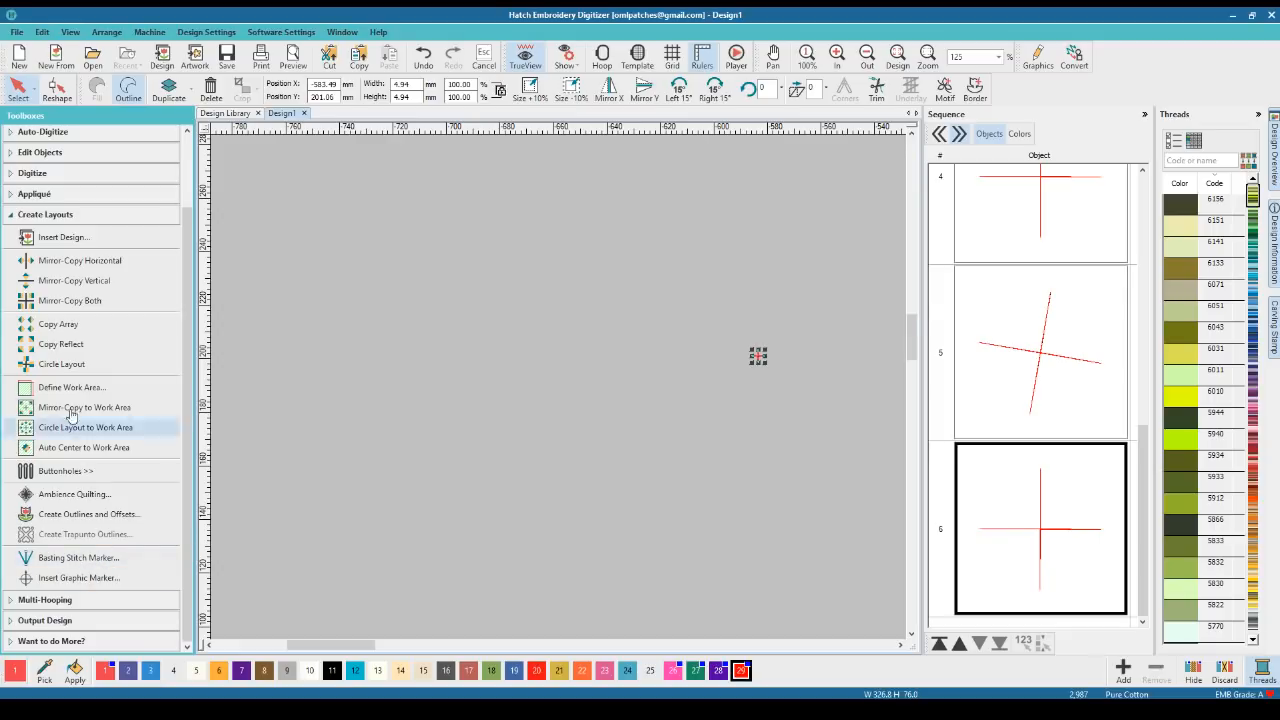
# Examine the Multi-Hooping options for registration marks and color changes, and switch to the Output Design toolbox
pyautogui.click(103, 218)
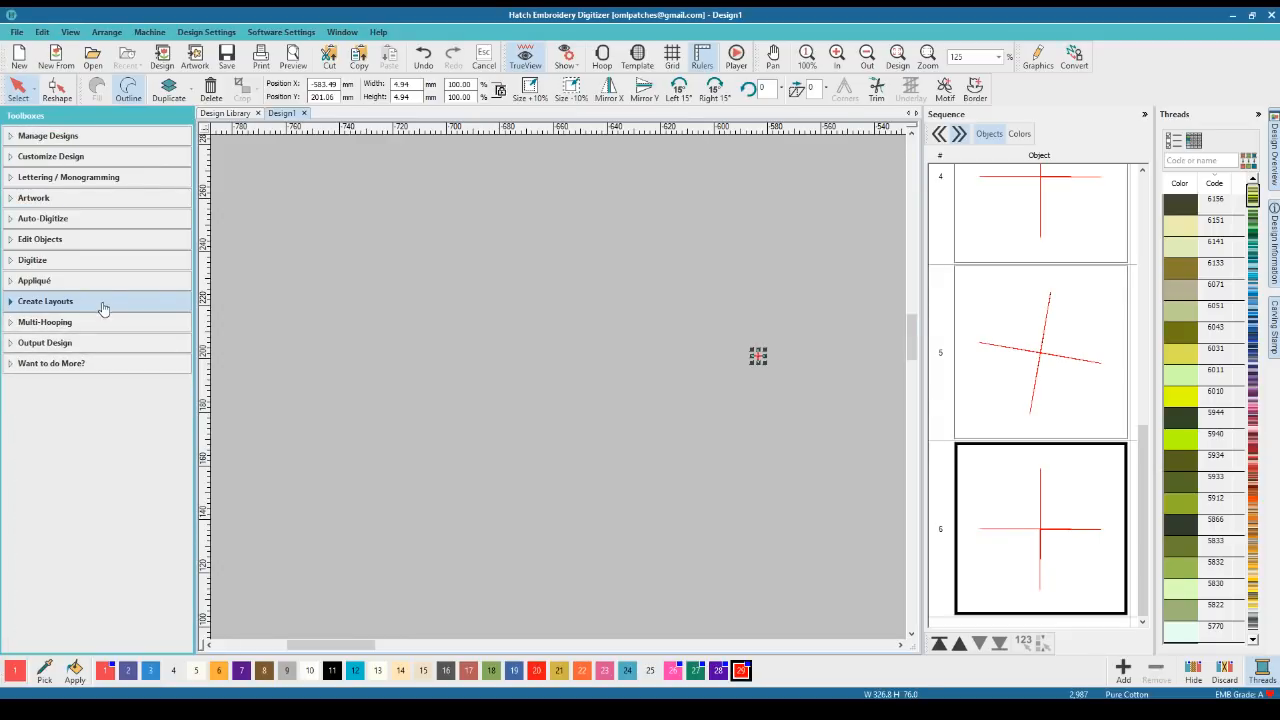
pyautogui.click(96, 325)
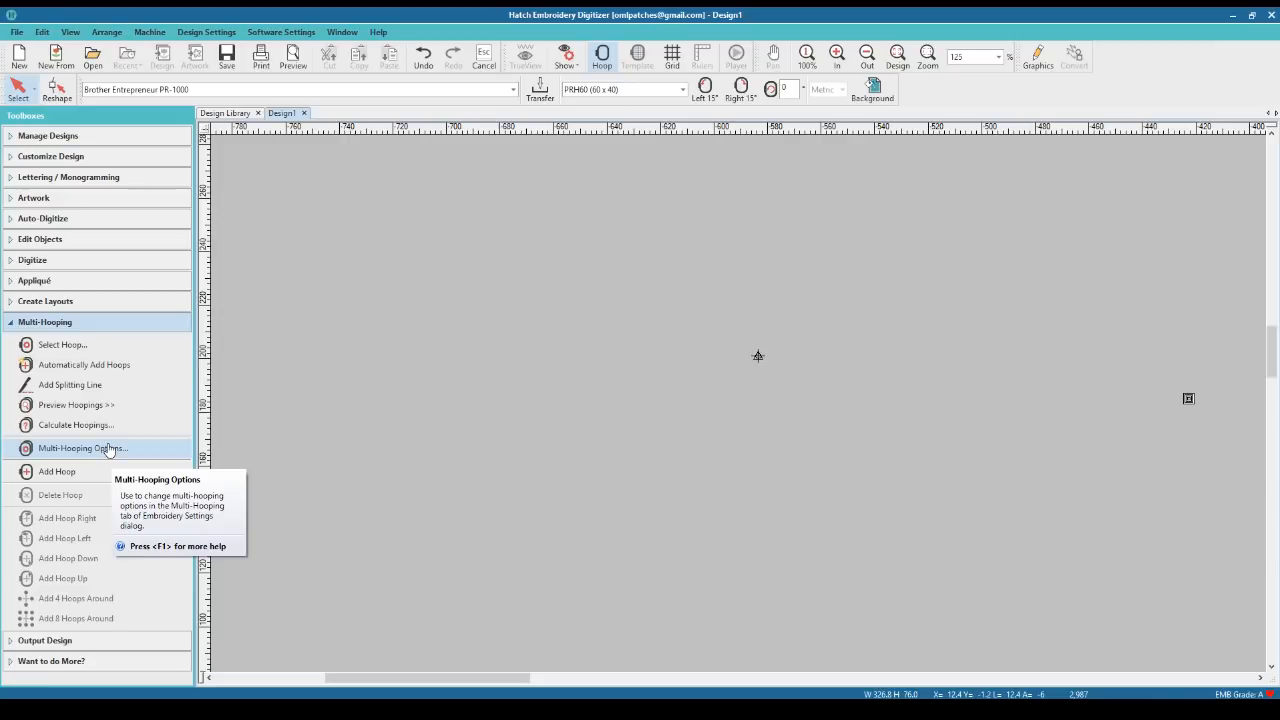
pyautogui.click(109, 450)
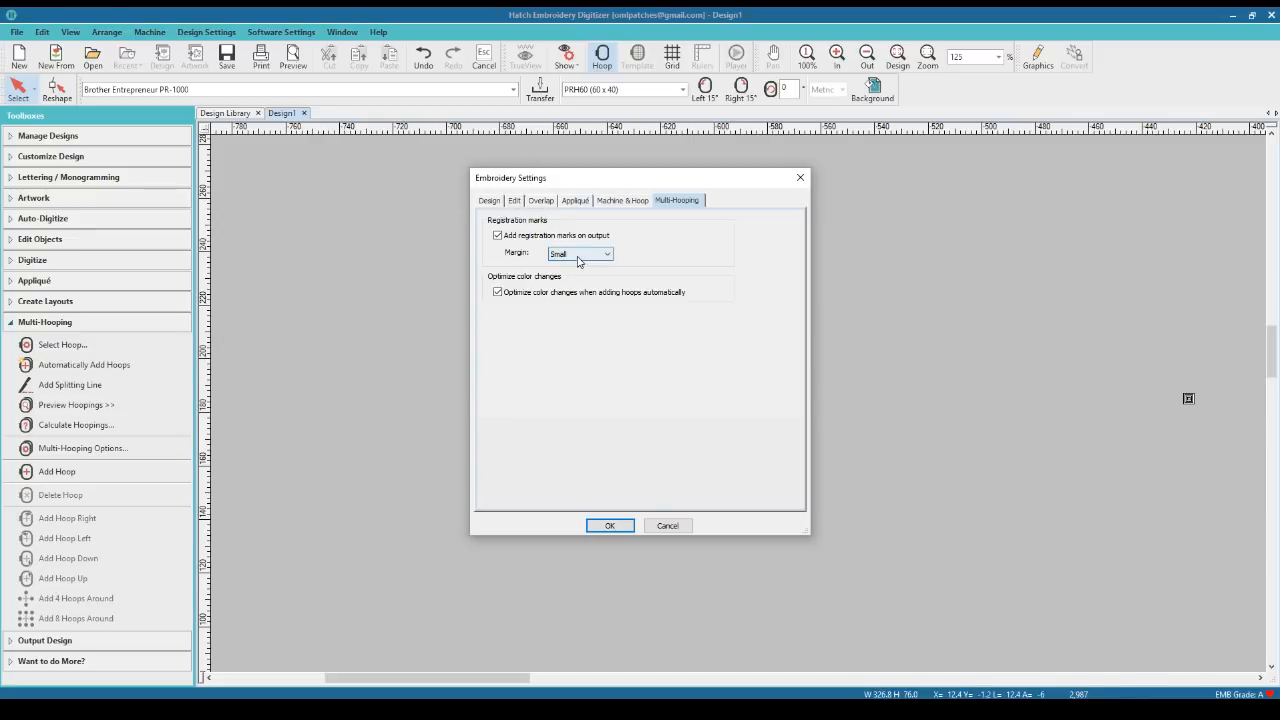
pyautogui.click(801, 178)
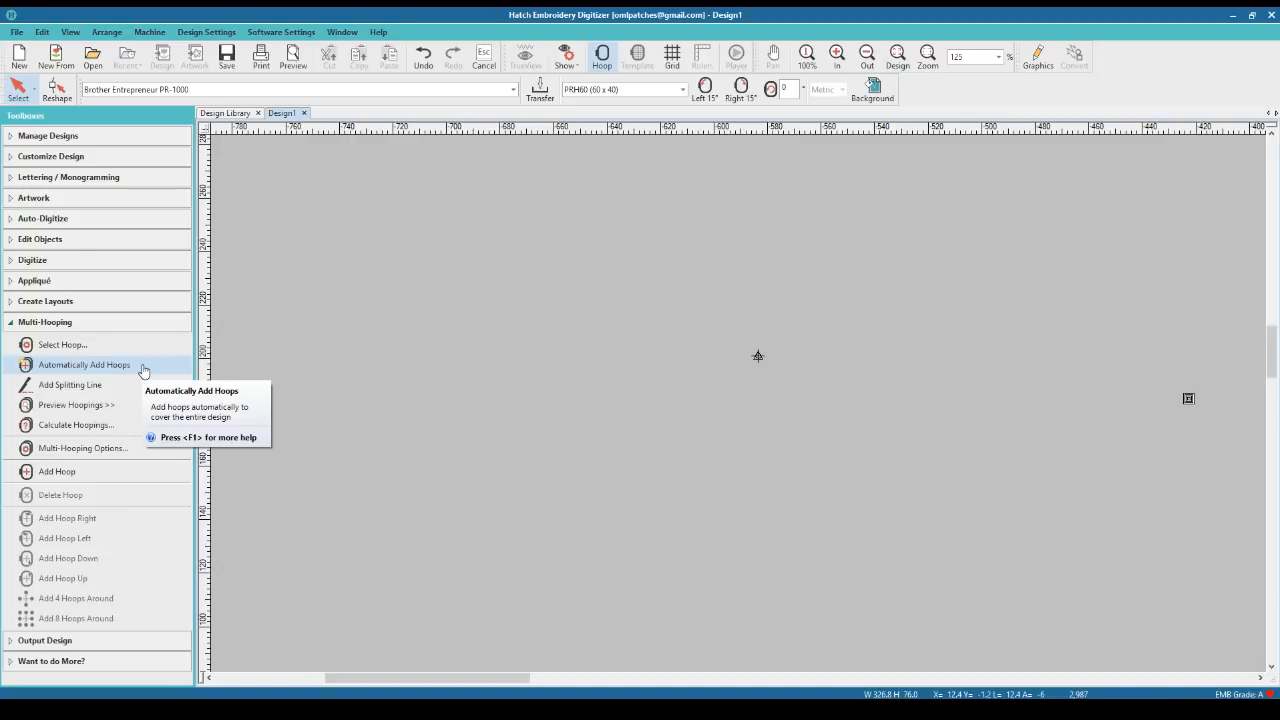
pyautogui.click(97, 324)
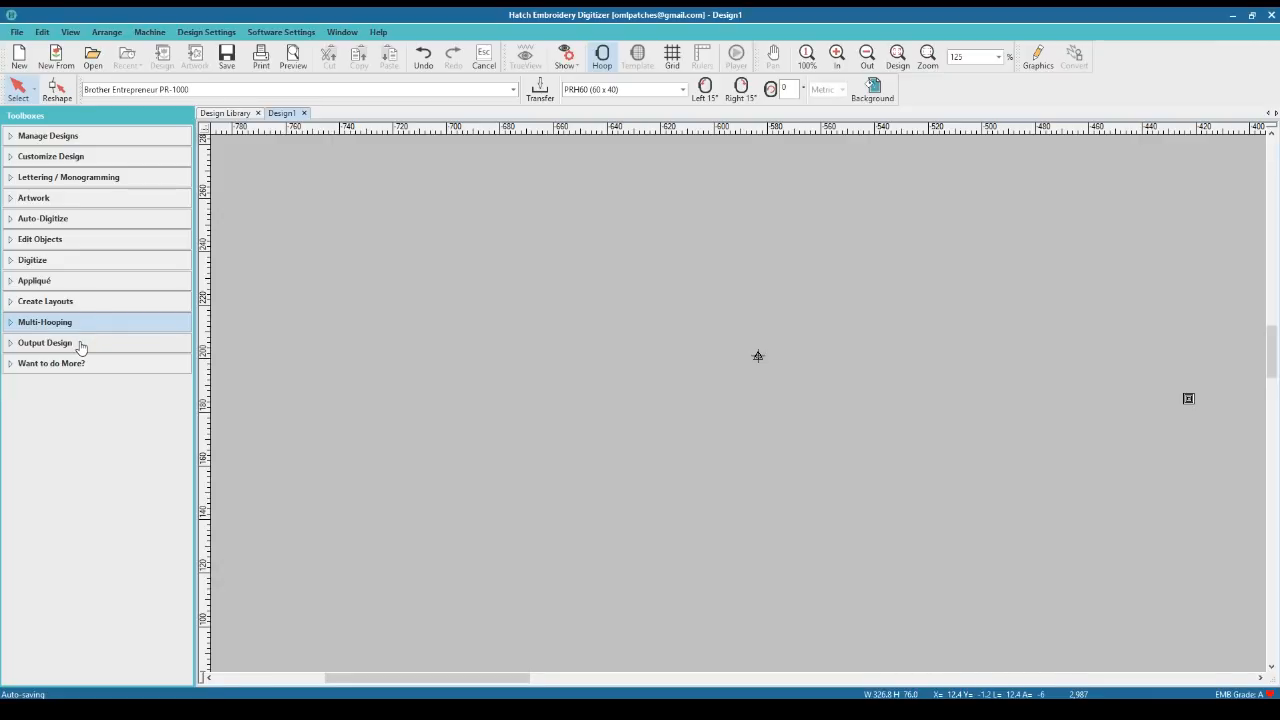
pyautogui.click(82, 344)
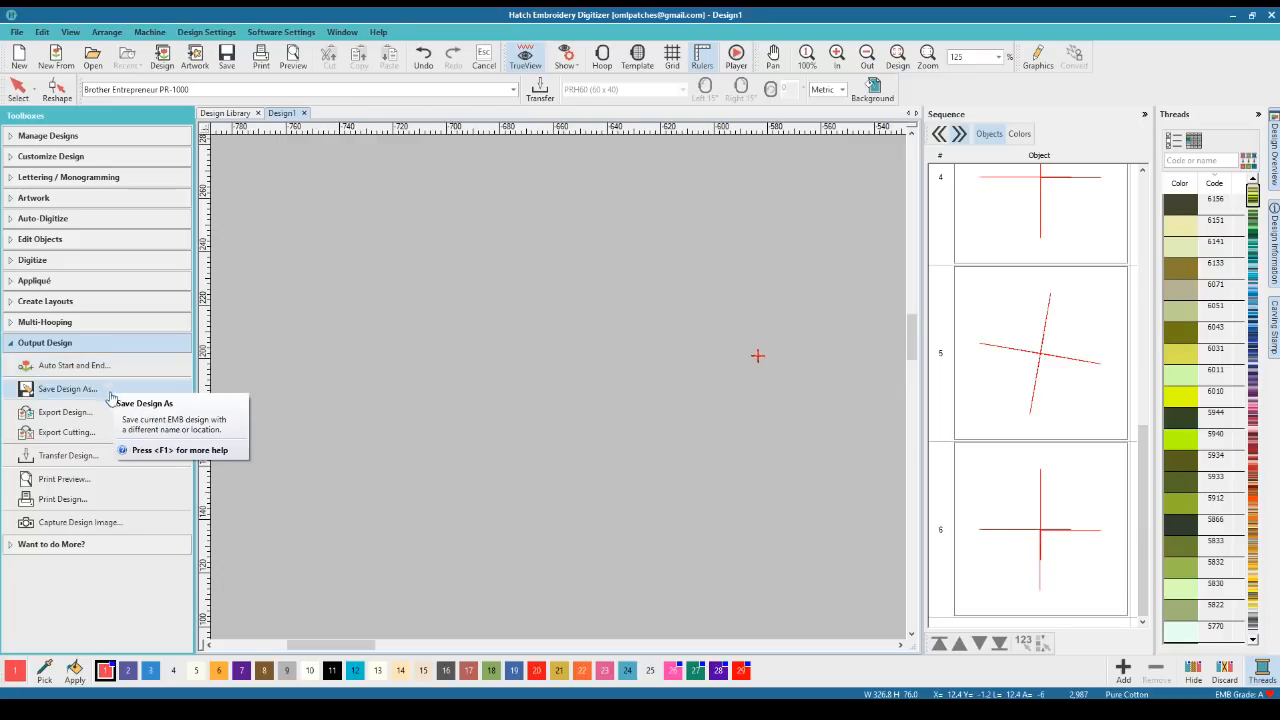
# Delete all four basting cross markers from the design, keeping only the ornament and the heart
pyautogui.click(759, 357)
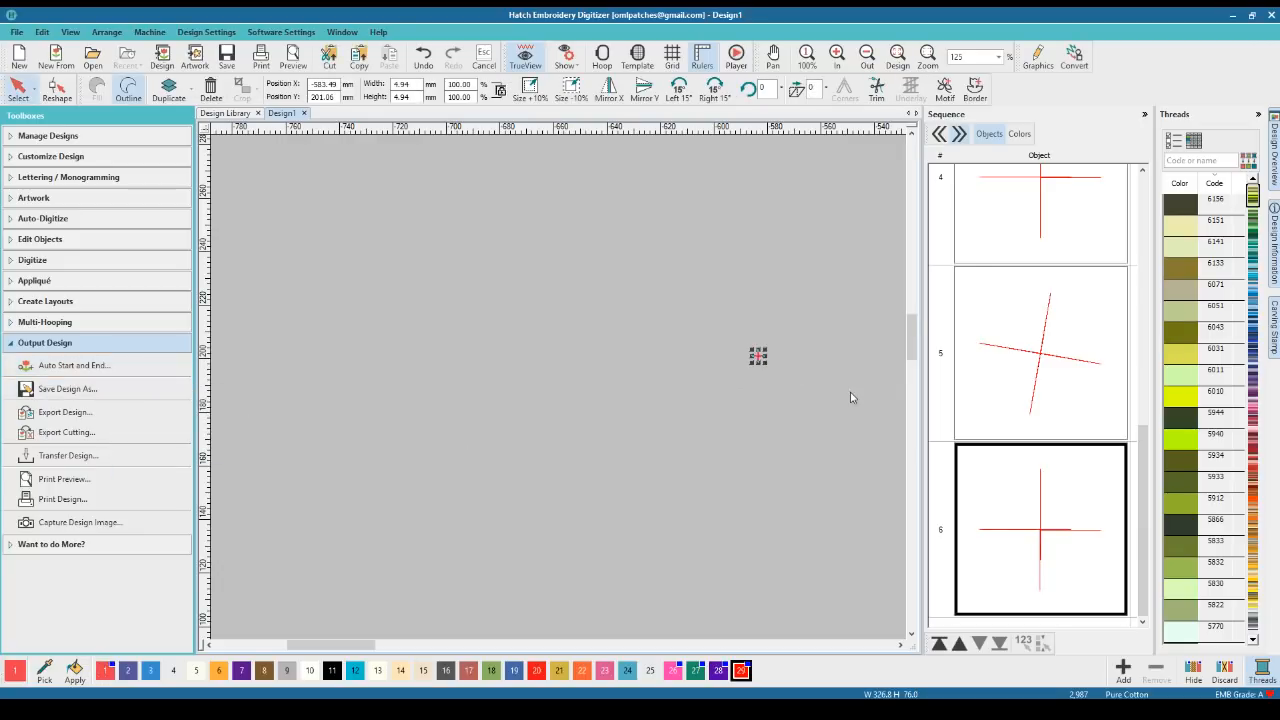
pyautogui.click(931, 351)
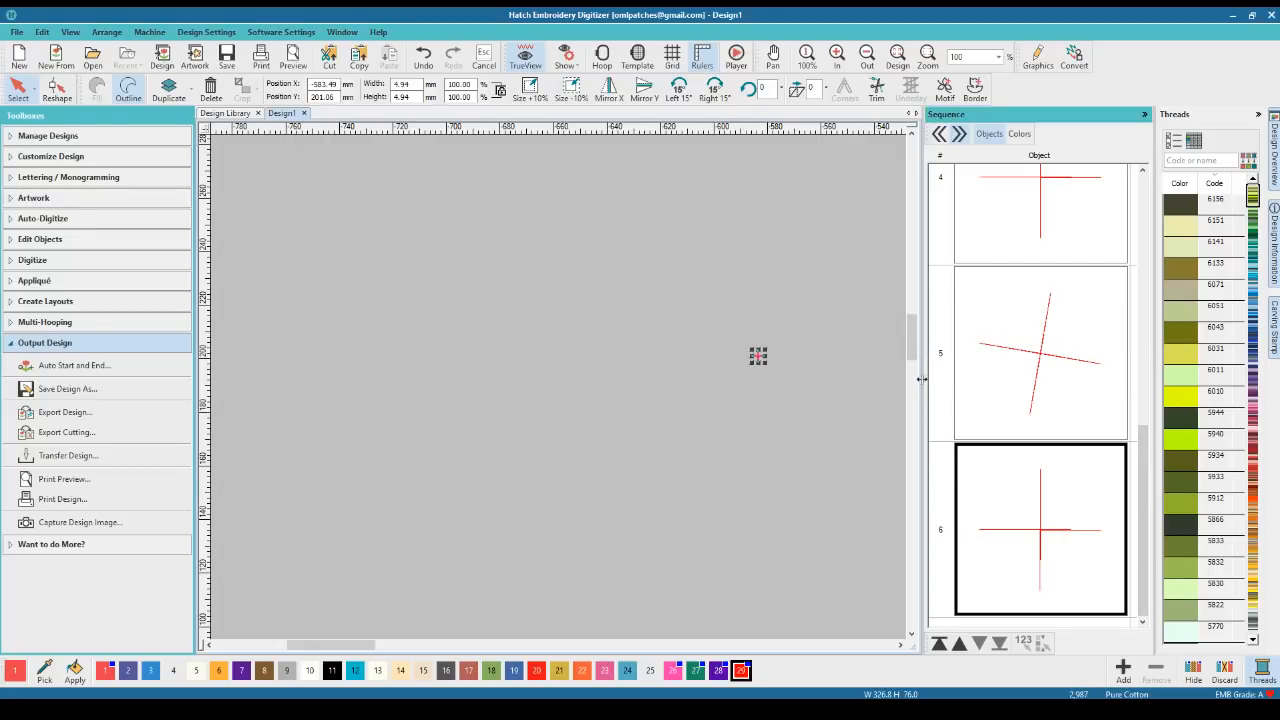
pyautogui.moveTo(922, 374); pyautogui.dragTo(1003, 371)
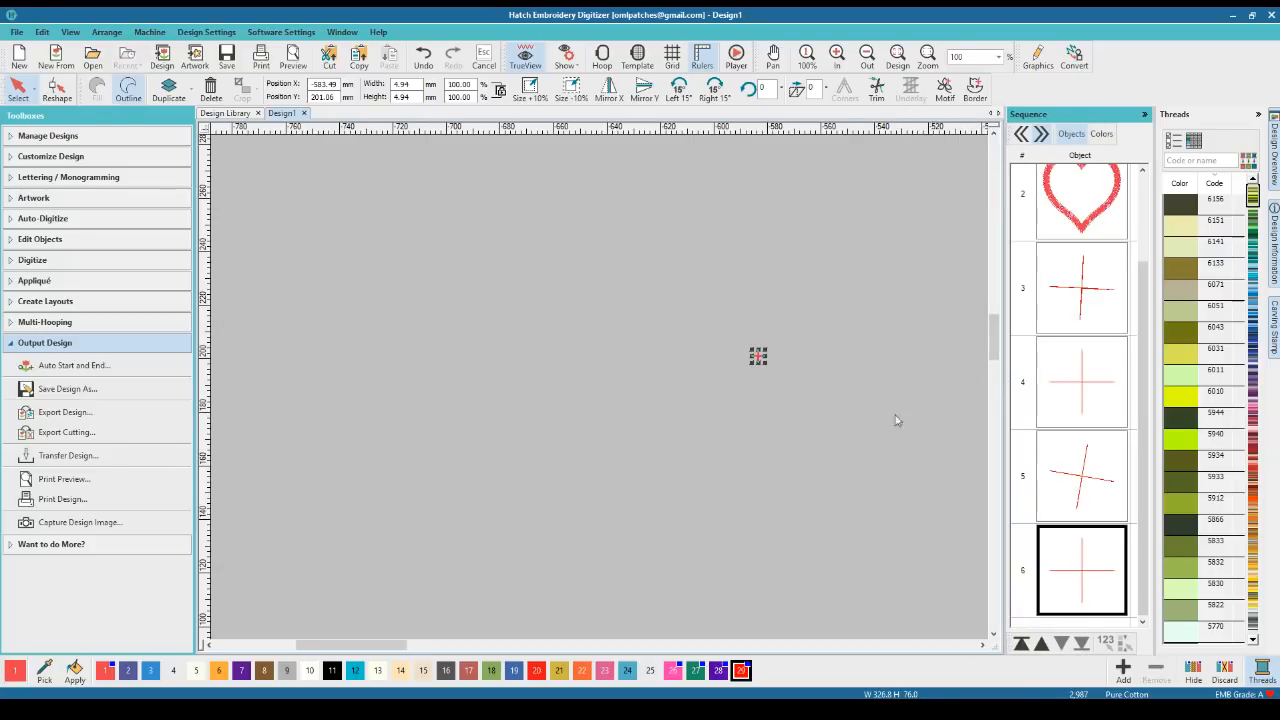
pyautogui.click(1072, 313)
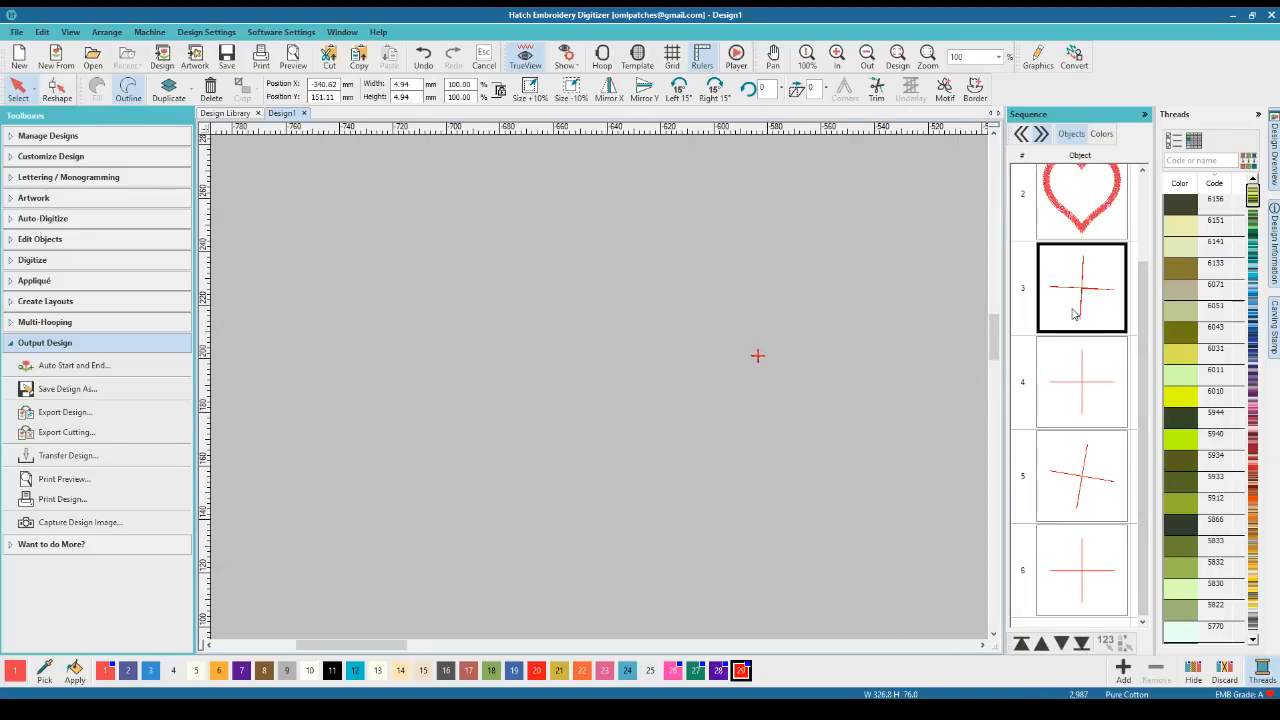
pyautogui.press('Delete')
pyautogui.click(1083, 352)
pyautogui.press('Delete')
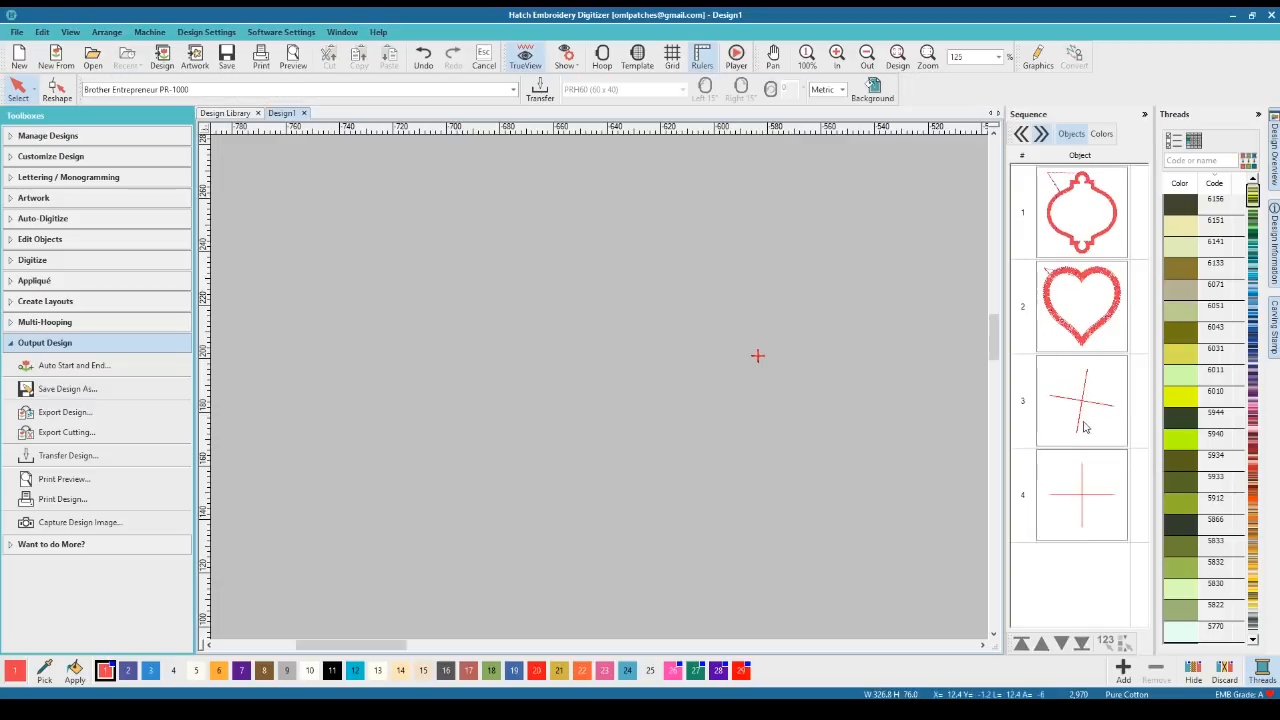
pyautogui.click(1085, 428)
pyautogui.press('Delete')
pyautogui.click(1080, 410)
pyautogui.press('Delete')
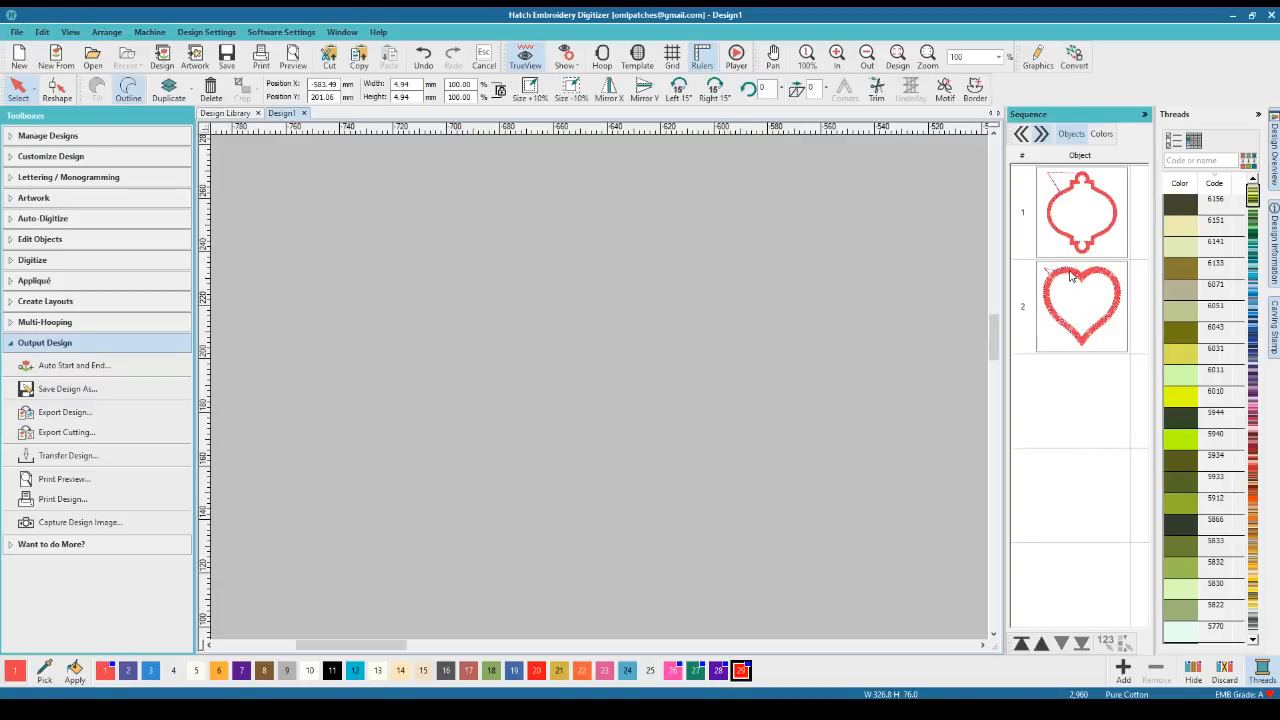
# Move the heart off the ornament so the shapes no longer overlap, to about X -339, Y 198 mm
pyautogui.click(1055, 320)
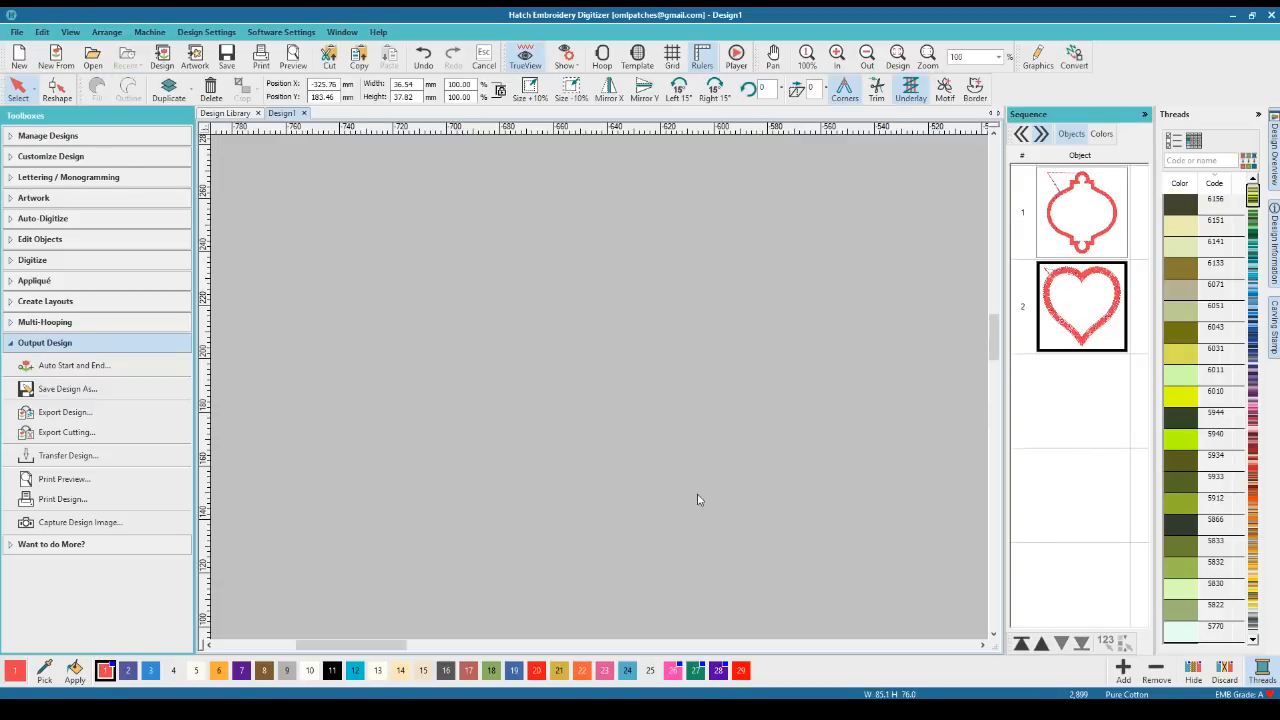
pyautogui.press('0')
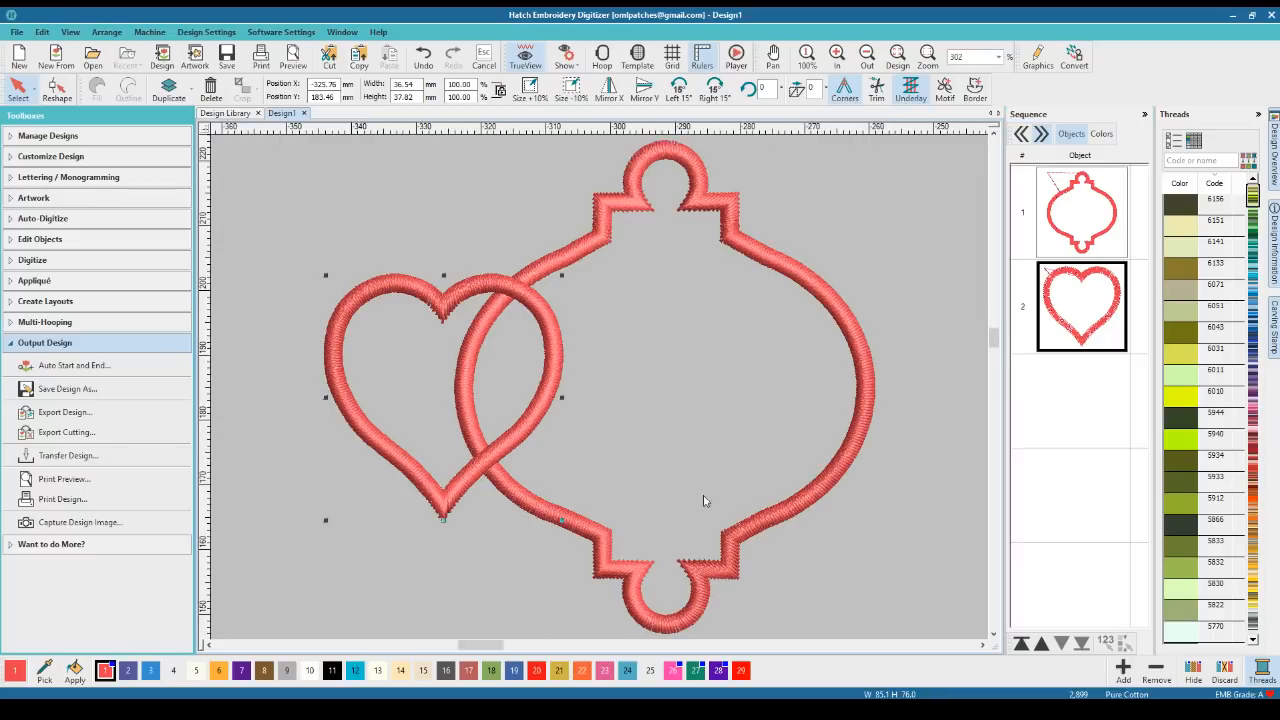
pyautogui.click(930, 312)
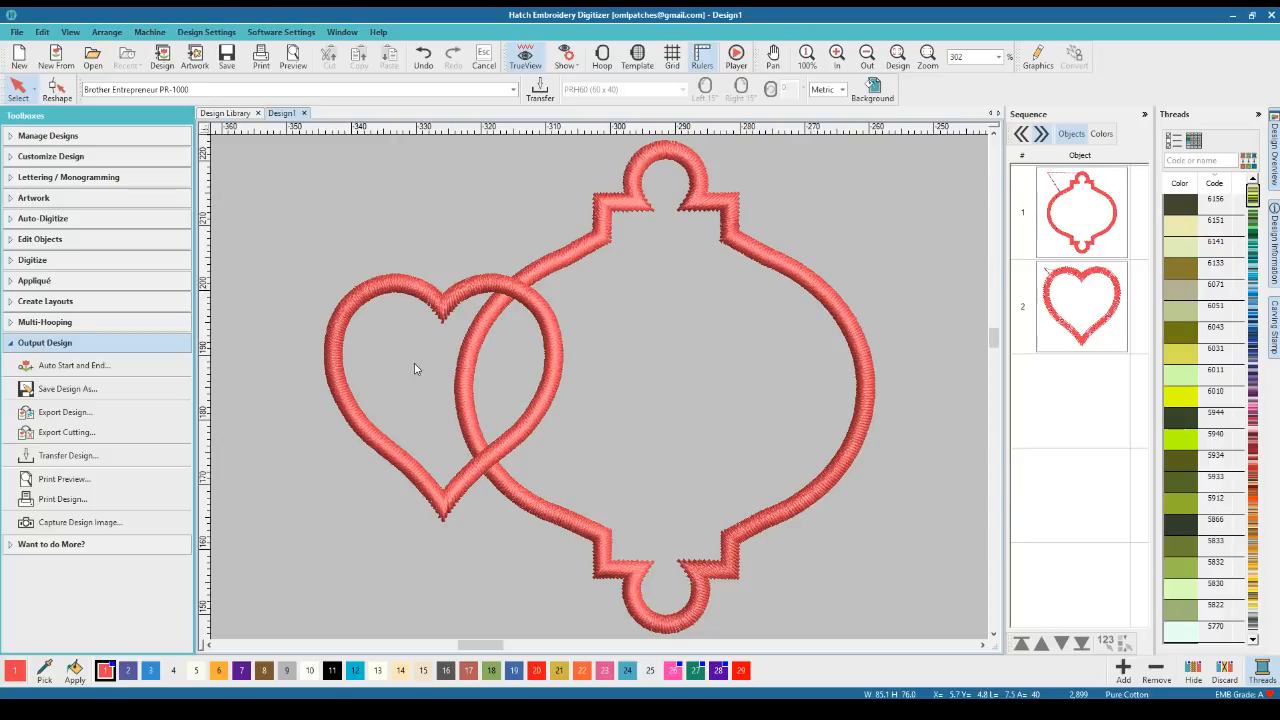
pyautogui.click(445, 316)
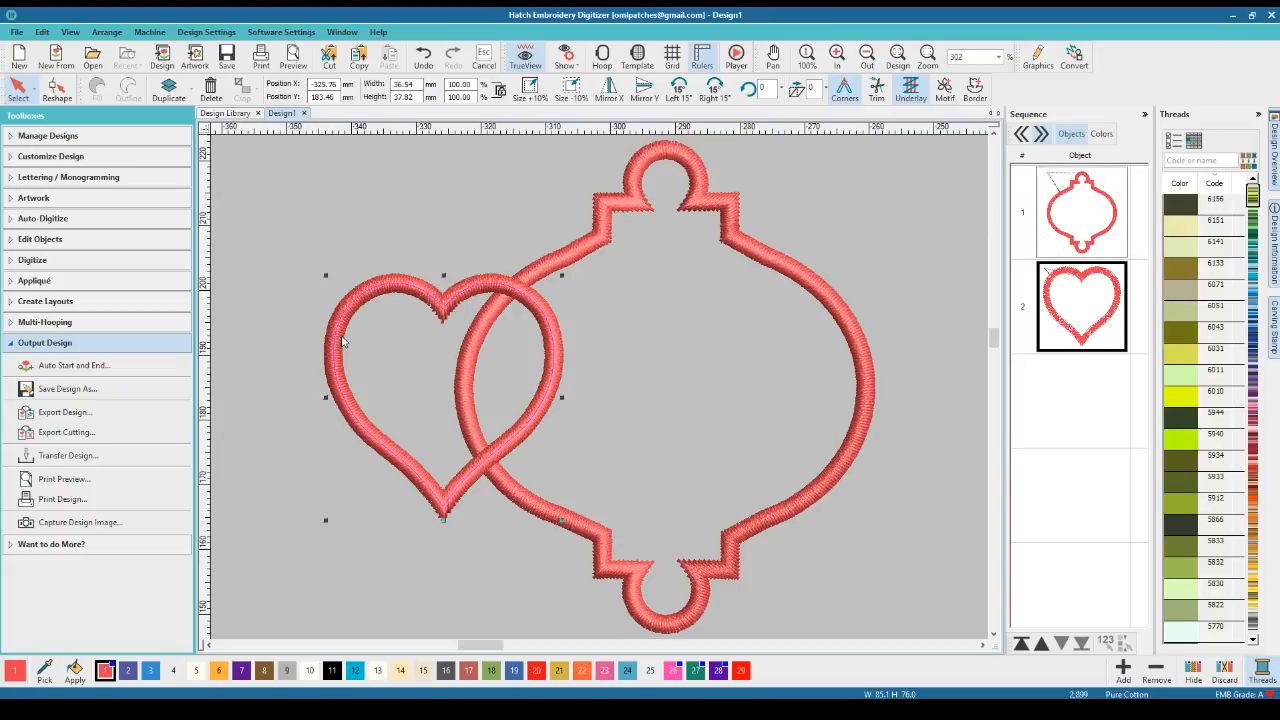
pyautogui.moveTo(345, 344); pyautogui.dragTo(279, 230)
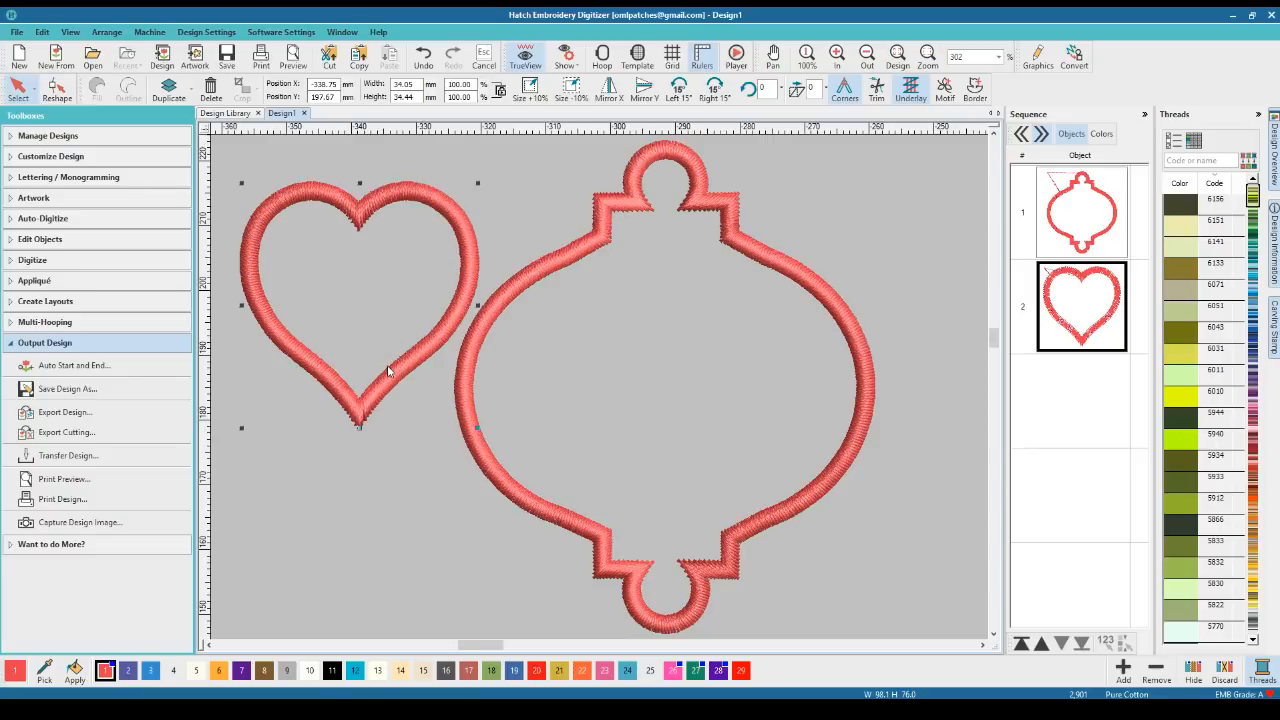
# Export the selected heart's appliqué shape as an SVG cutting file named Design1 in the My Cutting Files folder, and clear the selection
pyautogui.click(352, 431)
pyautogui.click(362, 416)
pyautogui.click(520, 302)
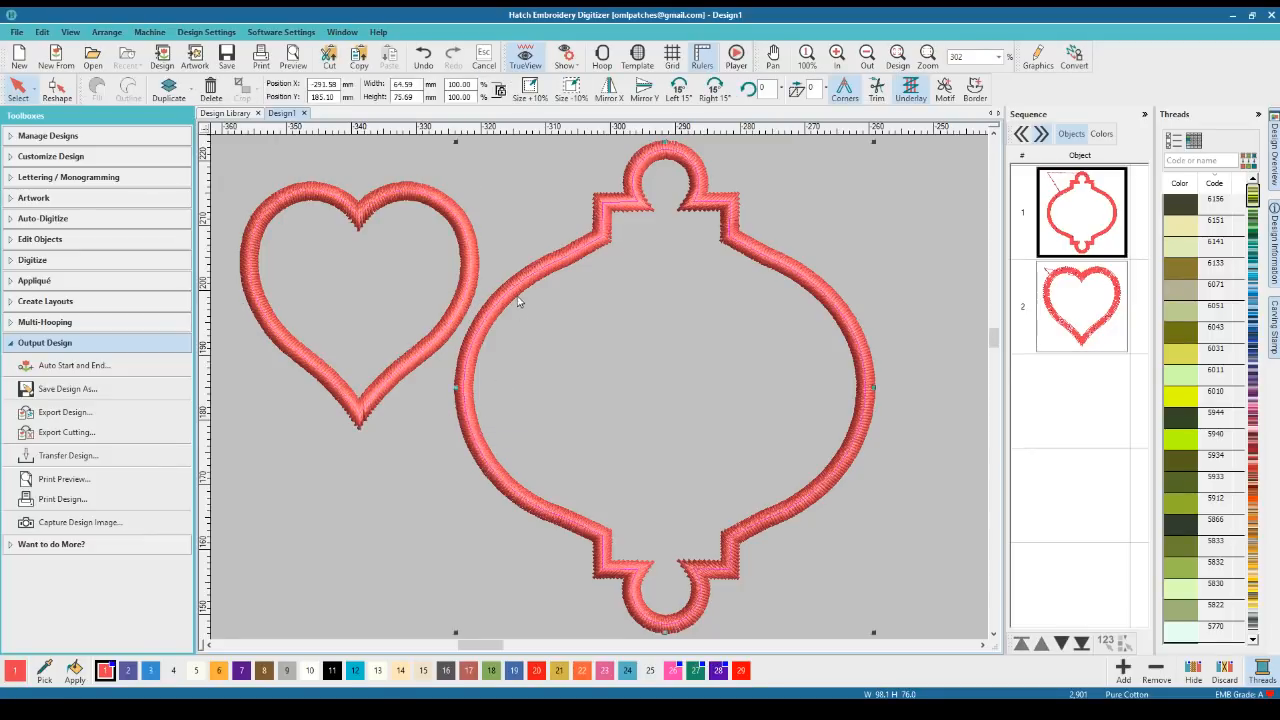
pyautogui.click(374, 429)
pyautogui.click(362, 418)
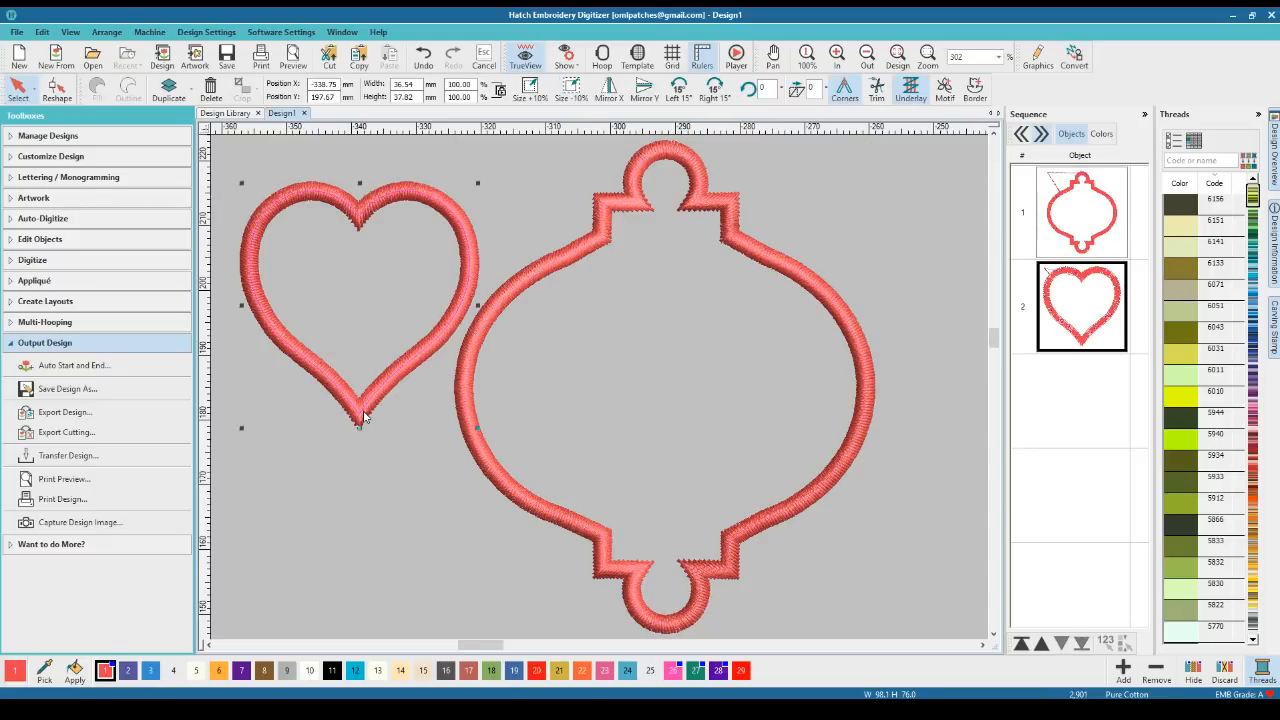
pyautogui.click(360, 418)
pyautogui.click(478, 460)
pyautogui.click(95, 436)
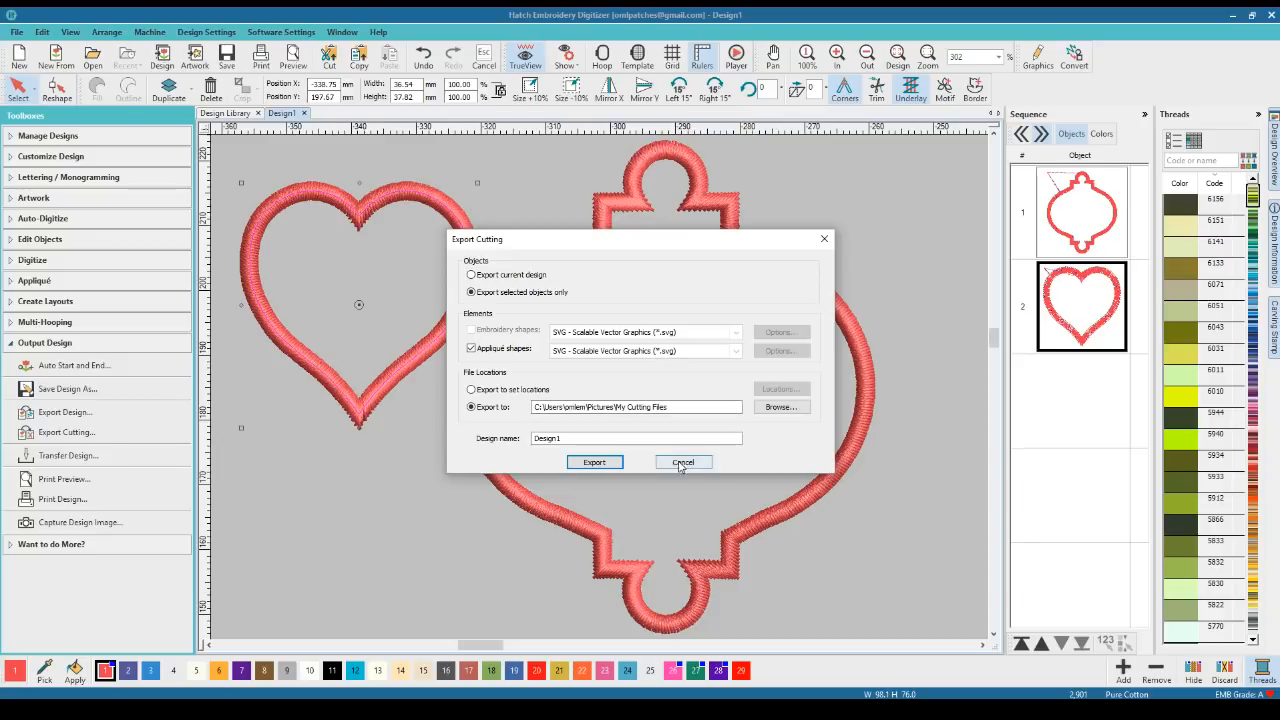
pyautogui.click(614, 464)
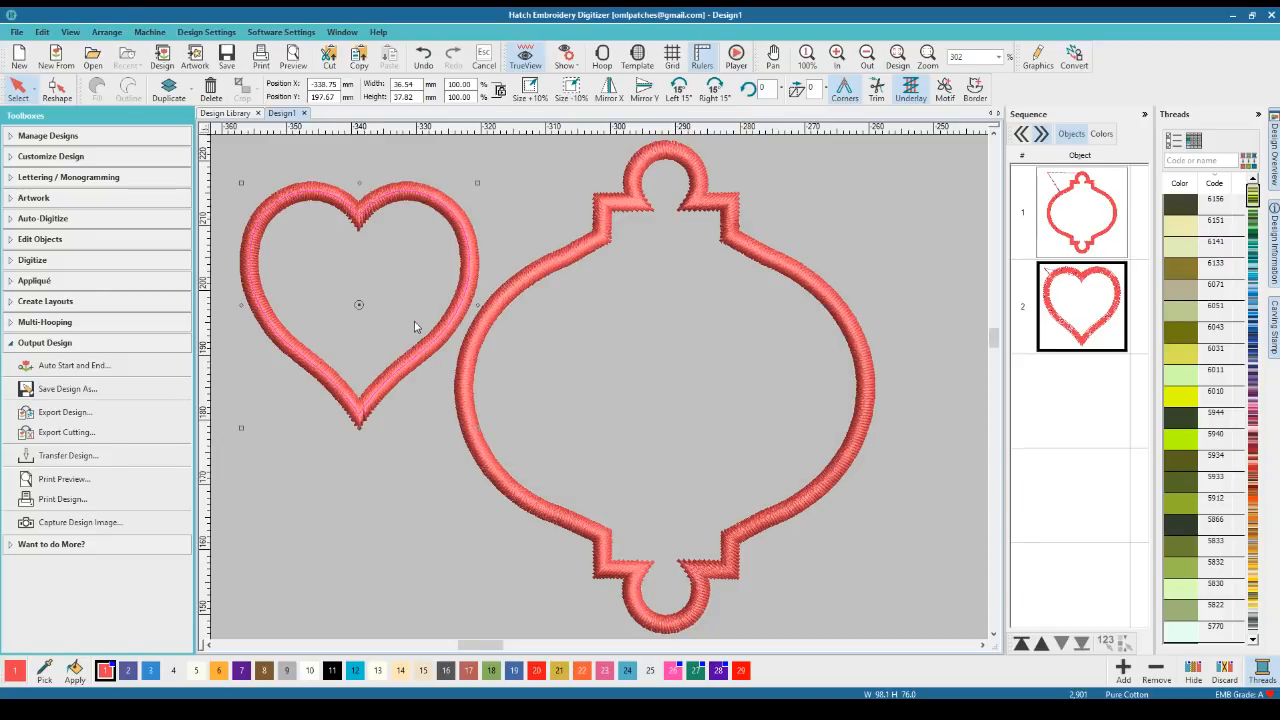
pyautogui.click(376, 456)
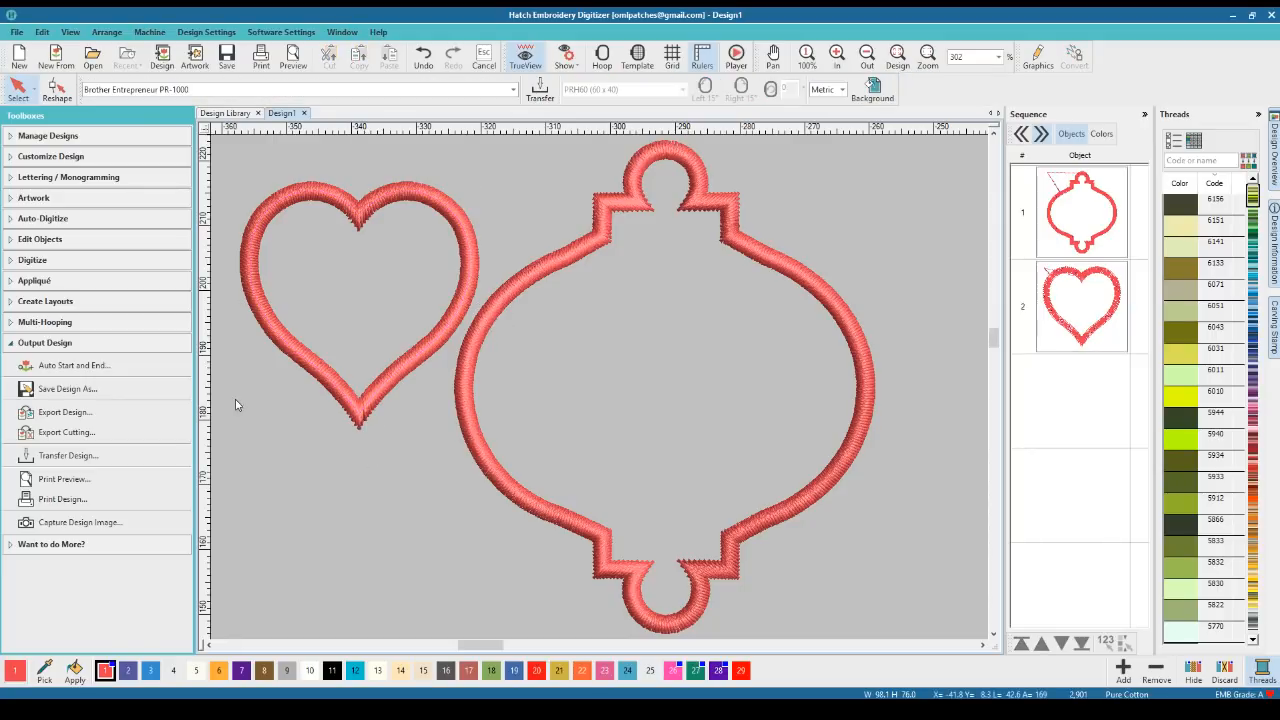
# Look through the machine file formats offered for exporting the design, and leave without exporting
pyautogui.click(92, 412)
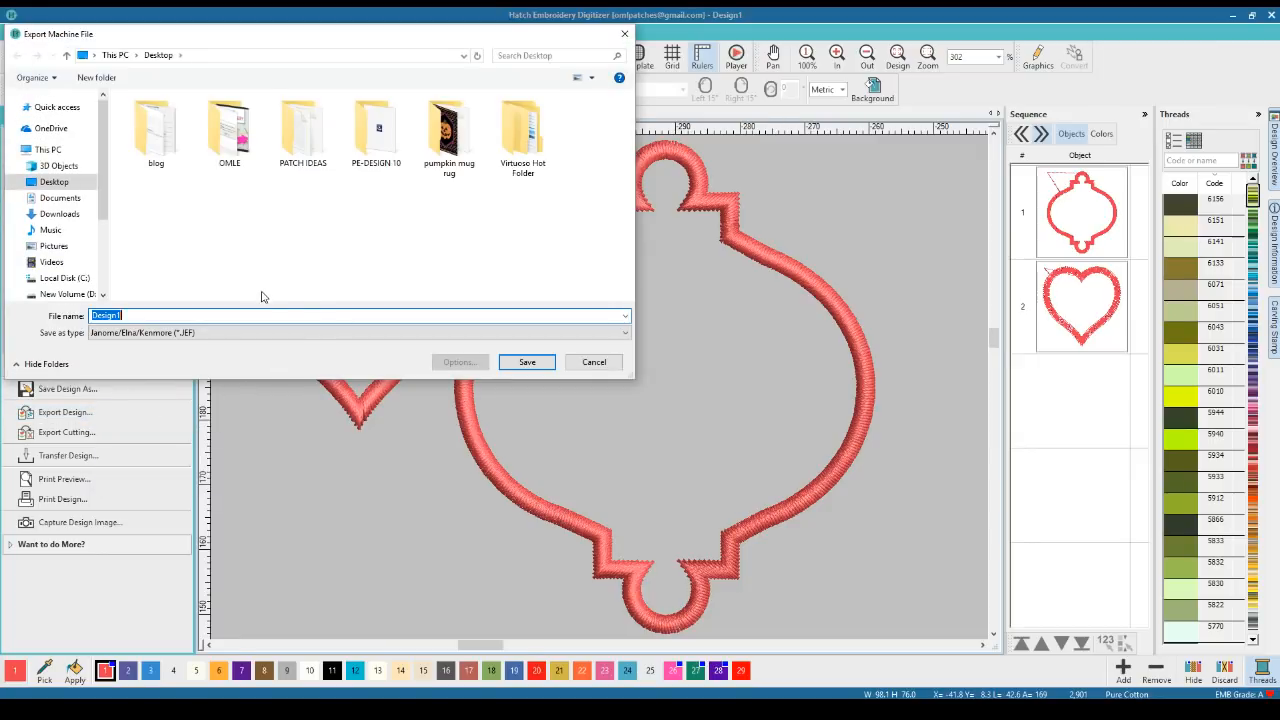
pyautogui.click(270, 334)
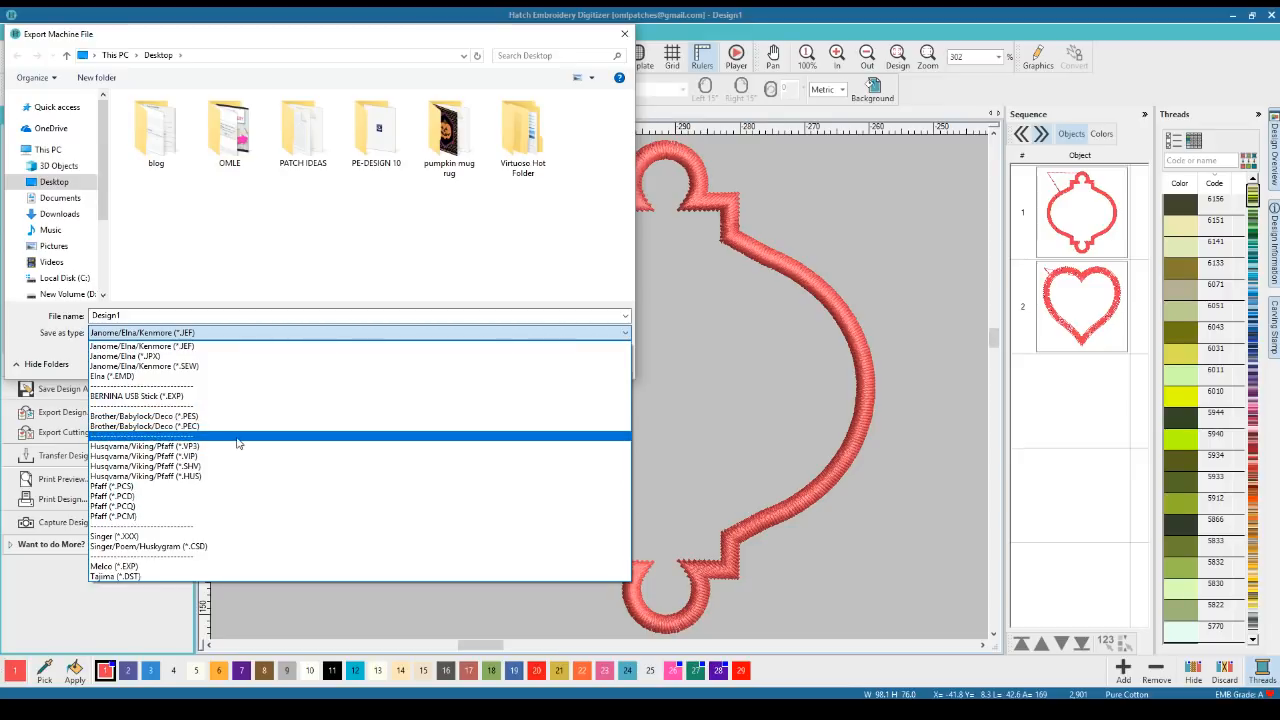
pyautogui.click(665, 388)
pyautogui.click(620, 33)
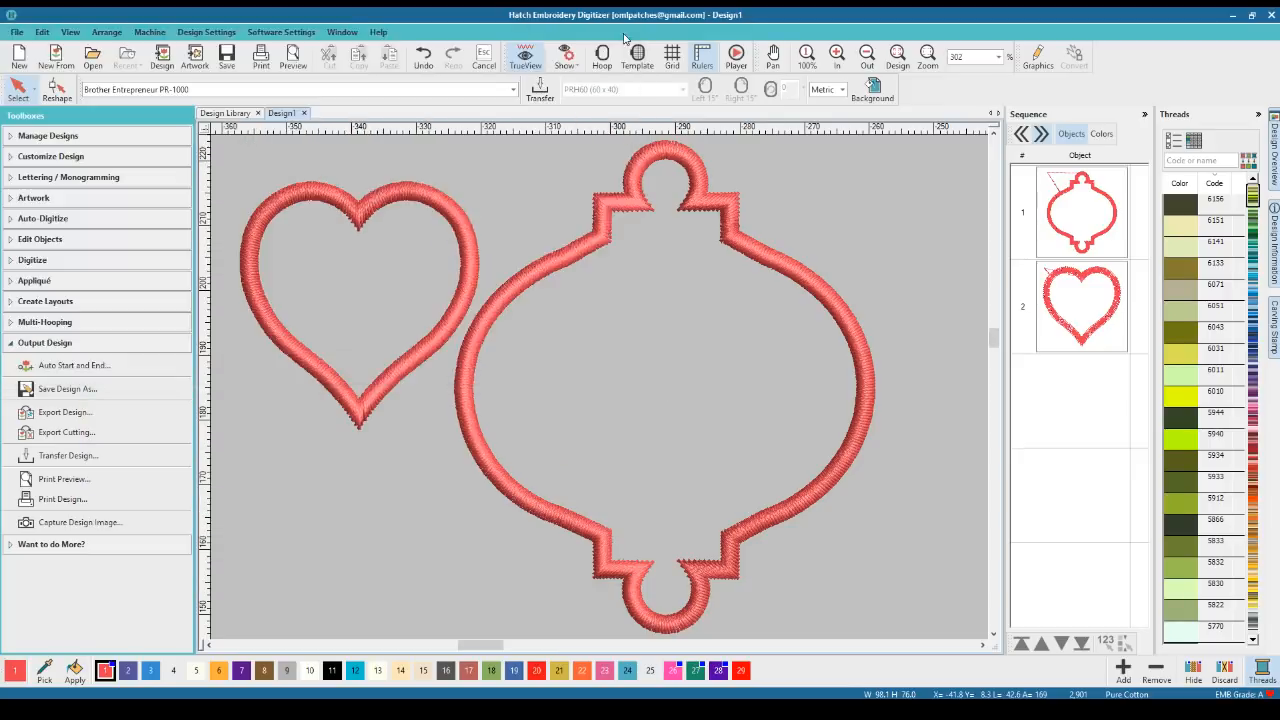
# Capture an image of the whole design at 1:1 with its background, output to disk, and clear the selection
pyautogui.click(421, 337)
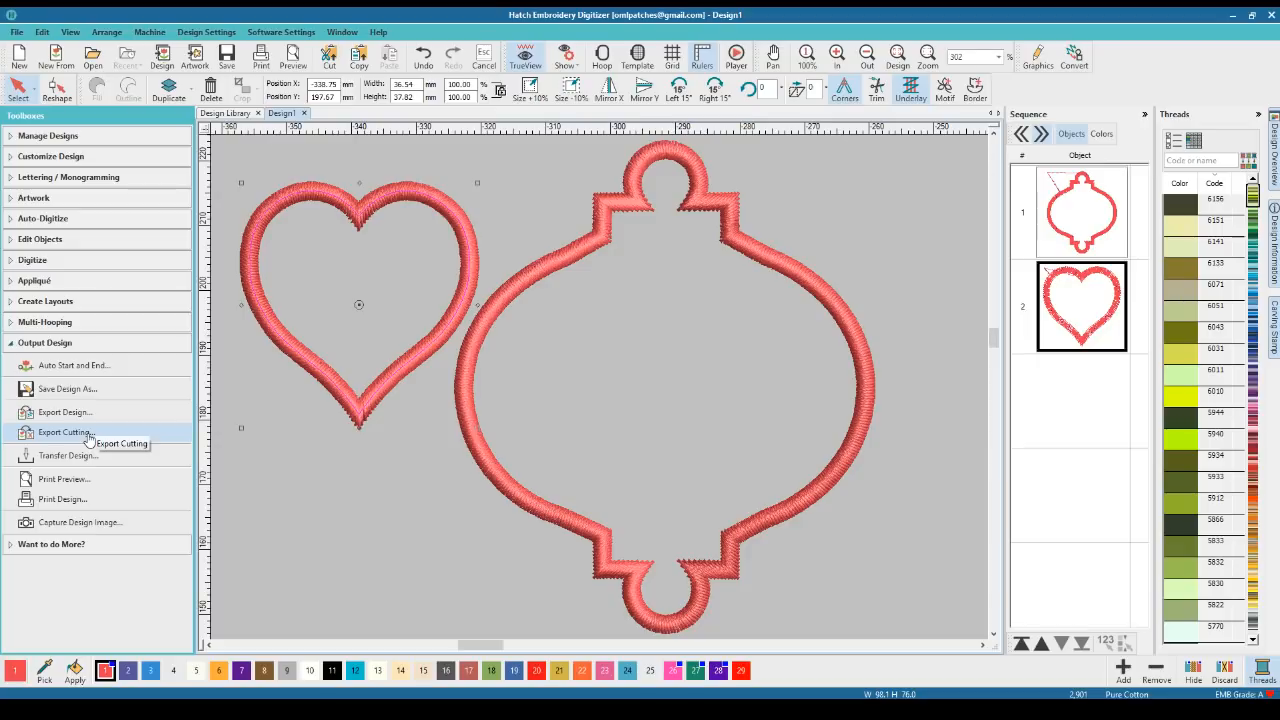
pyautogui.click(112, 523)
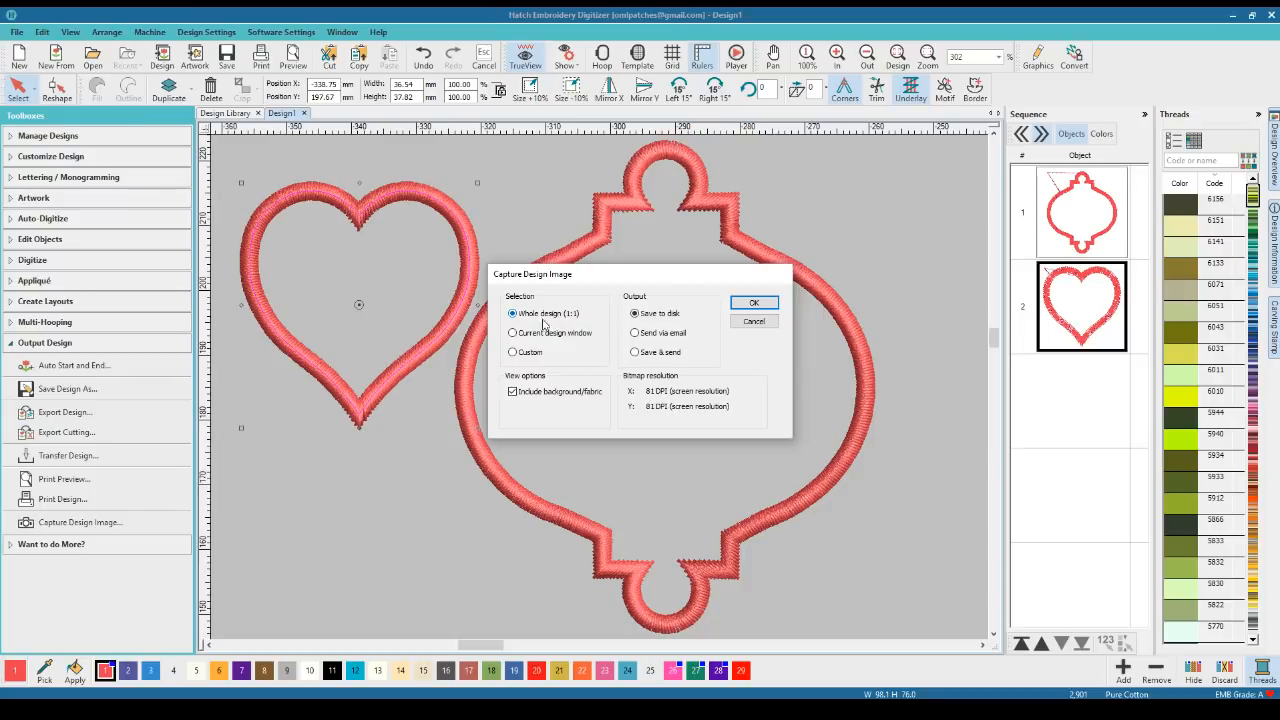
pyautogui.click(752, 304)
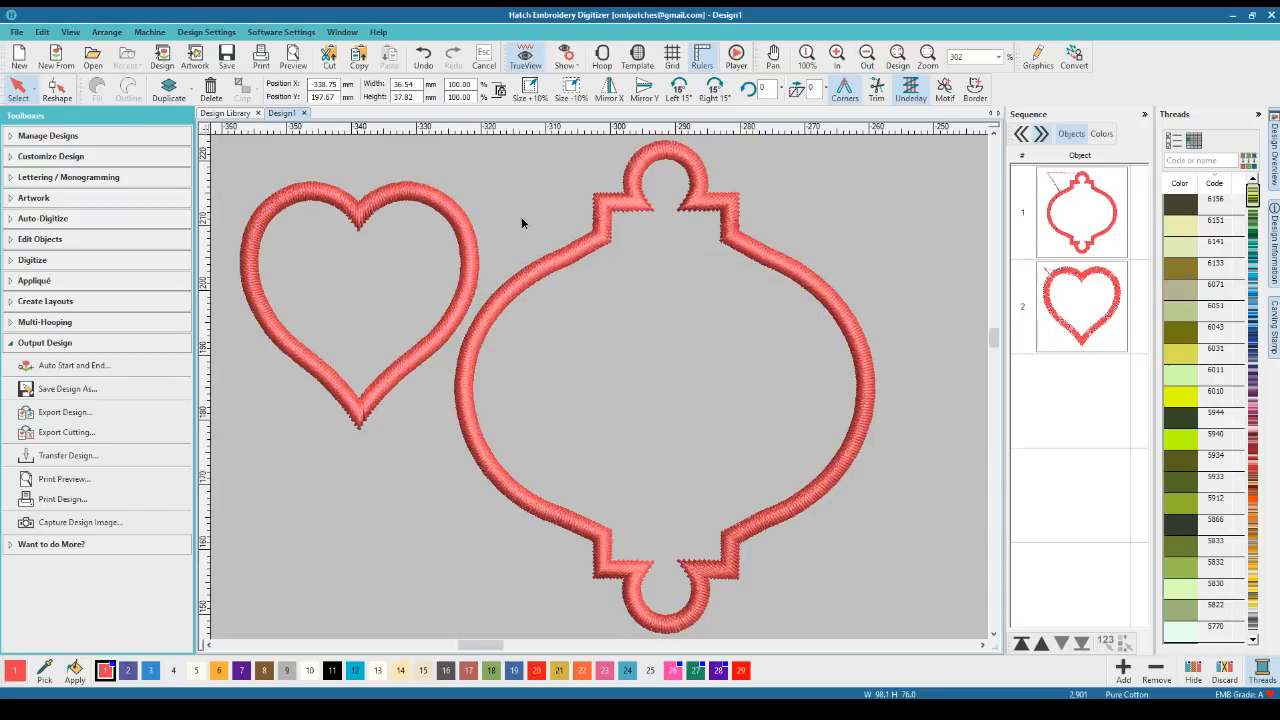
pyautogui.click(476, 252)
pyautogui.click(393, 466)
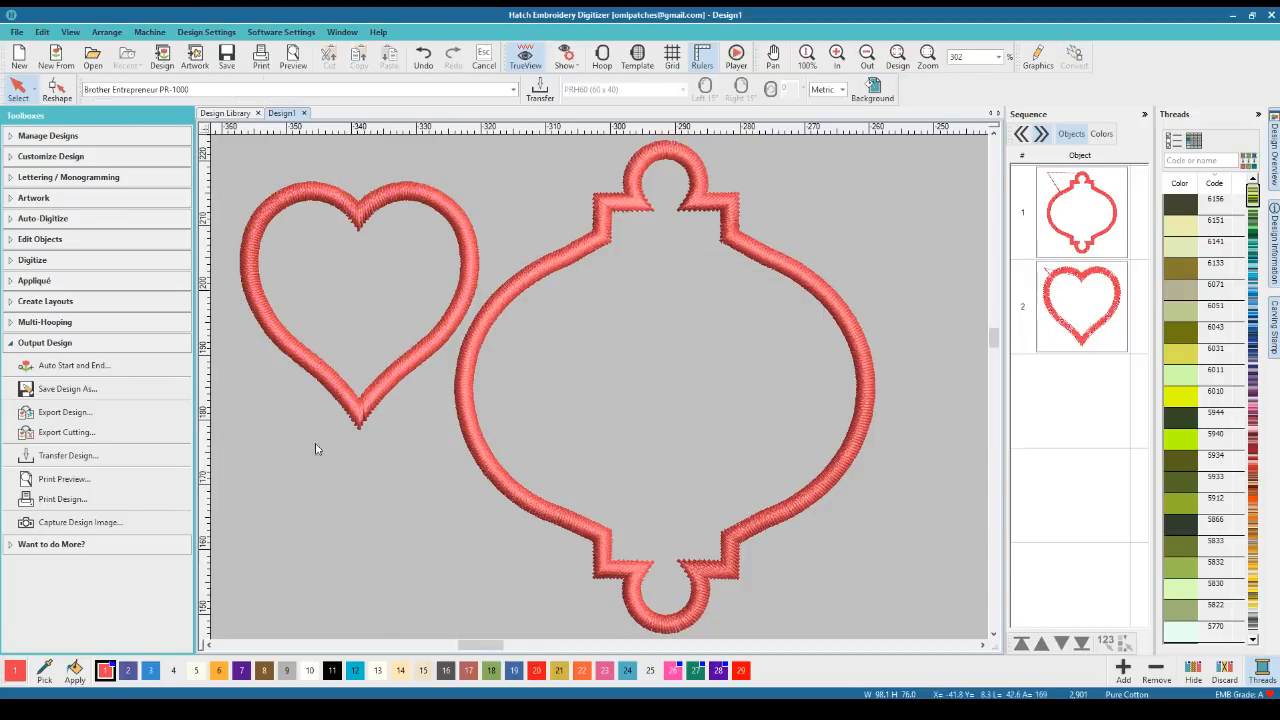
pyautogui.click(88, 344)
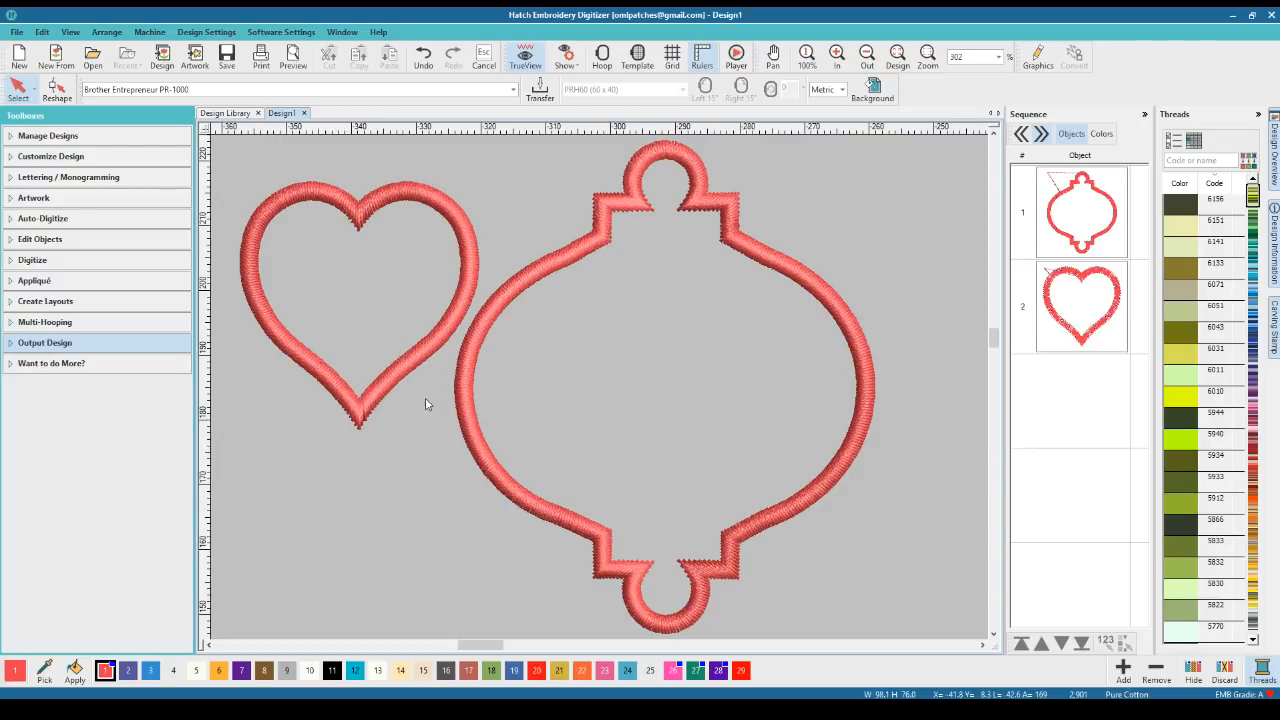
pyautogui.click(484, 318)
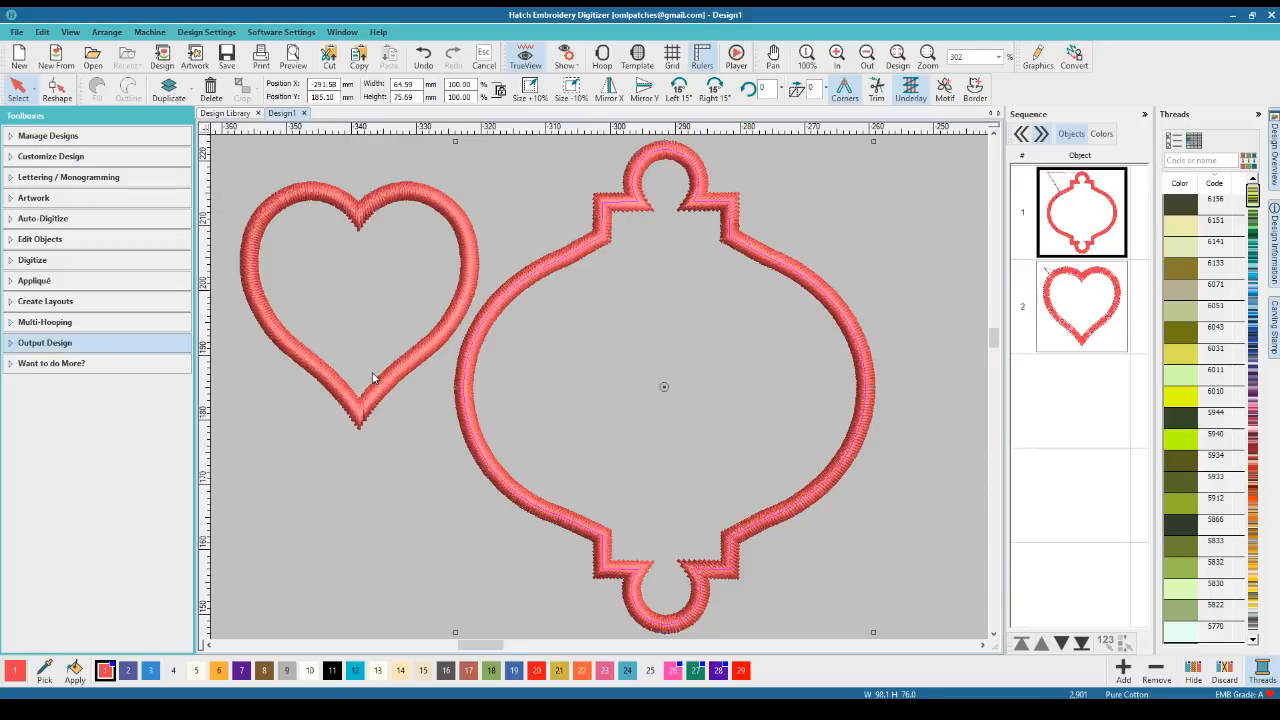
pyautogui.click(435, 350)
pyautogui.click(398, 445)
pyautogui.click(469, 373)
pyautogui.click(395, 429)
pyautogui.click(387, 388)
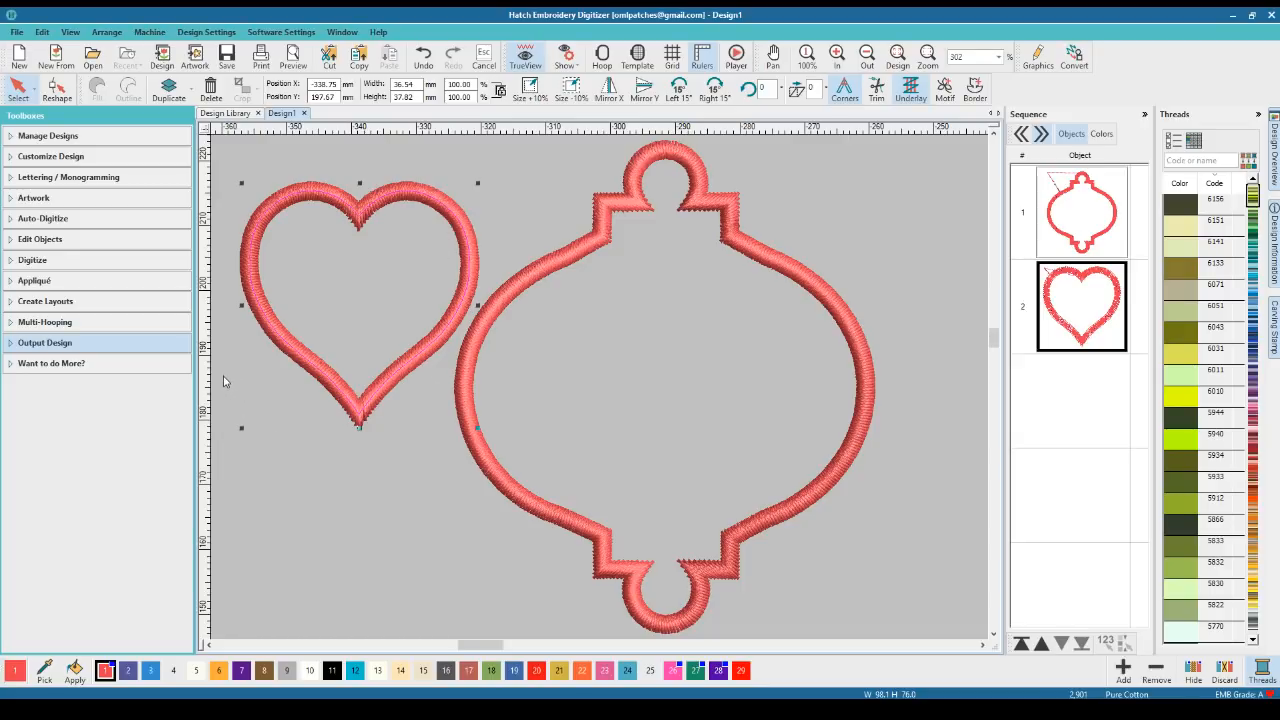
pyautogui.click(372, 445)
pyautogui.click(378, 392)
pyautogui.click(428, 459)
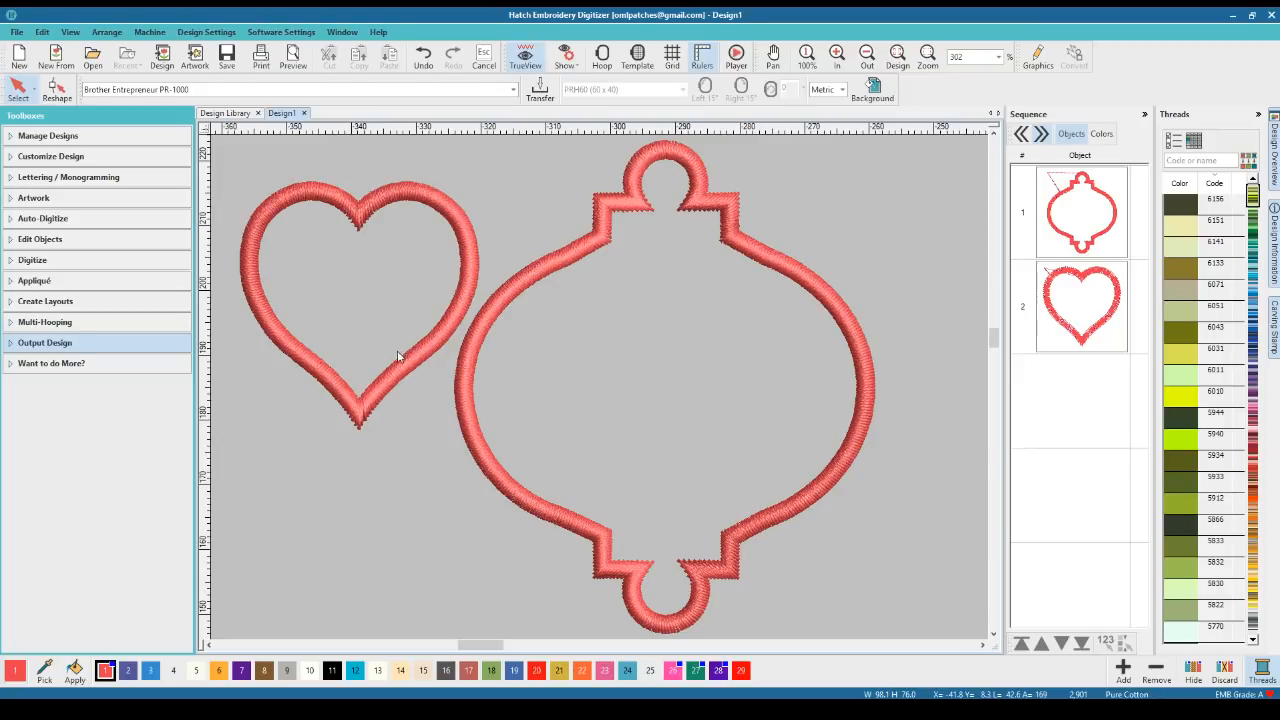
pyautogui.click(430, 349)
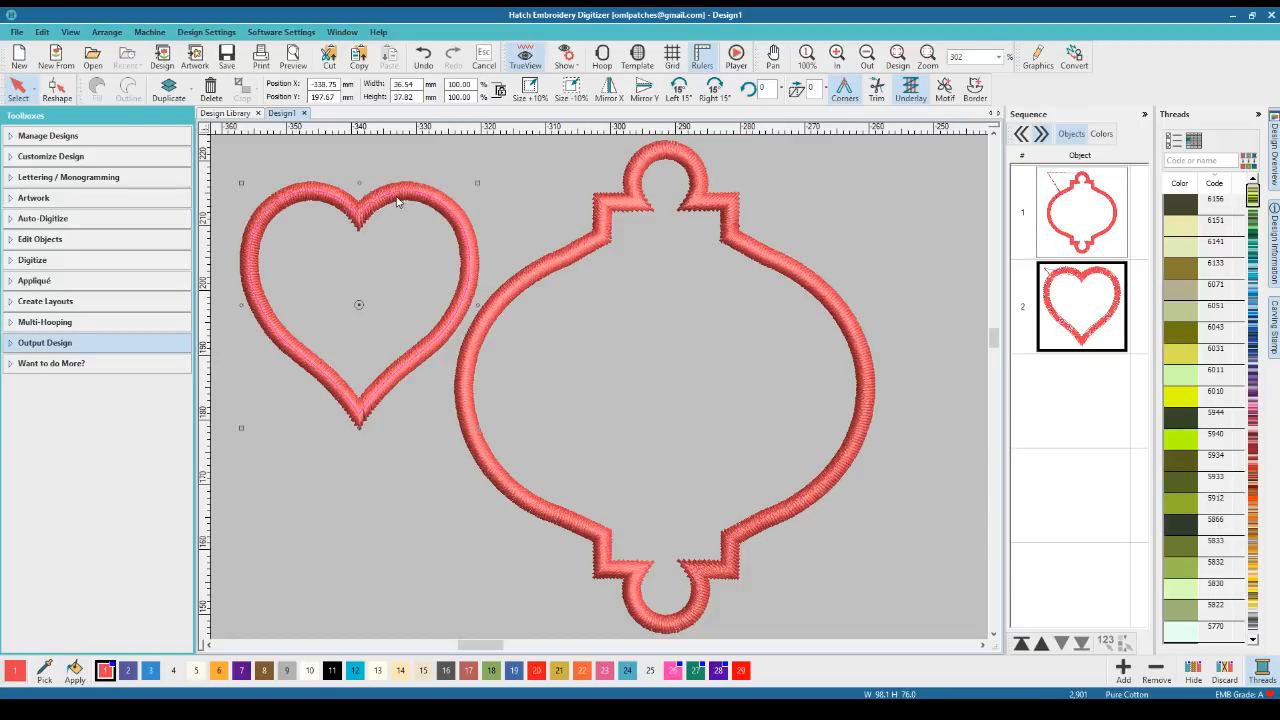
pyautogui.click(428, 464)
pyautogui.click(414, 376)
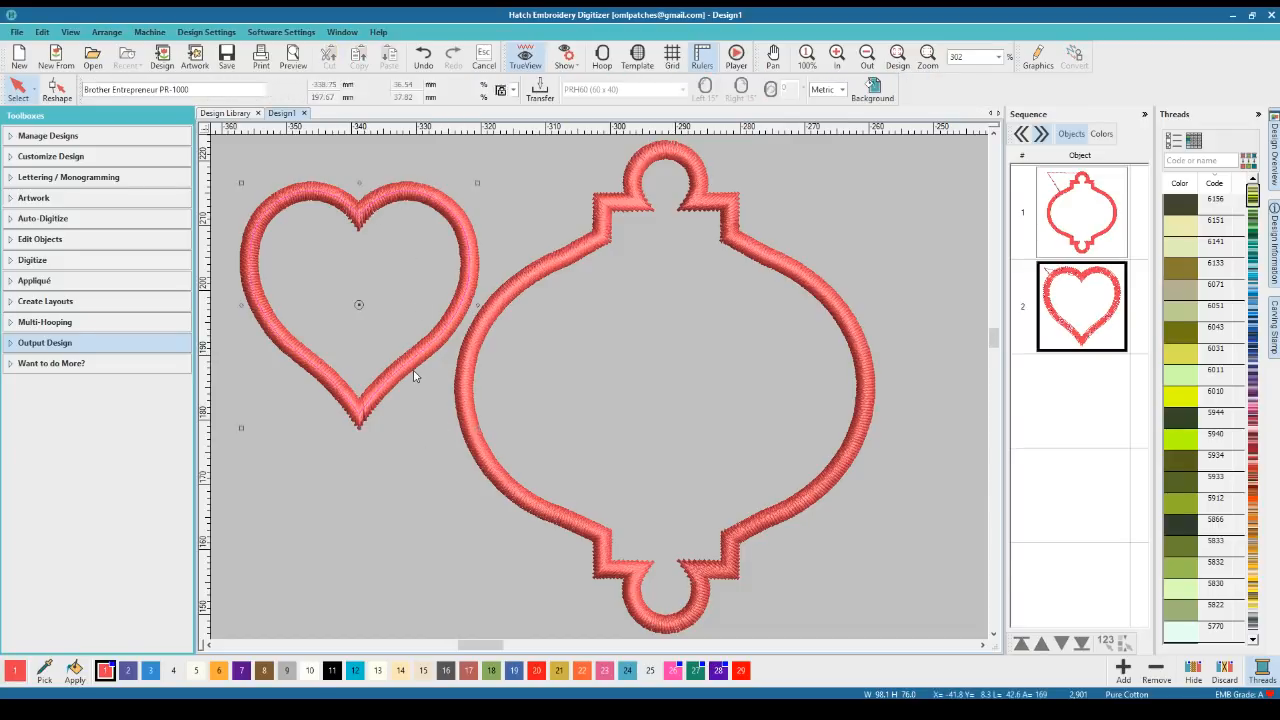
pyautogui.click(401, 442)
pyautogui.click(394, 384)
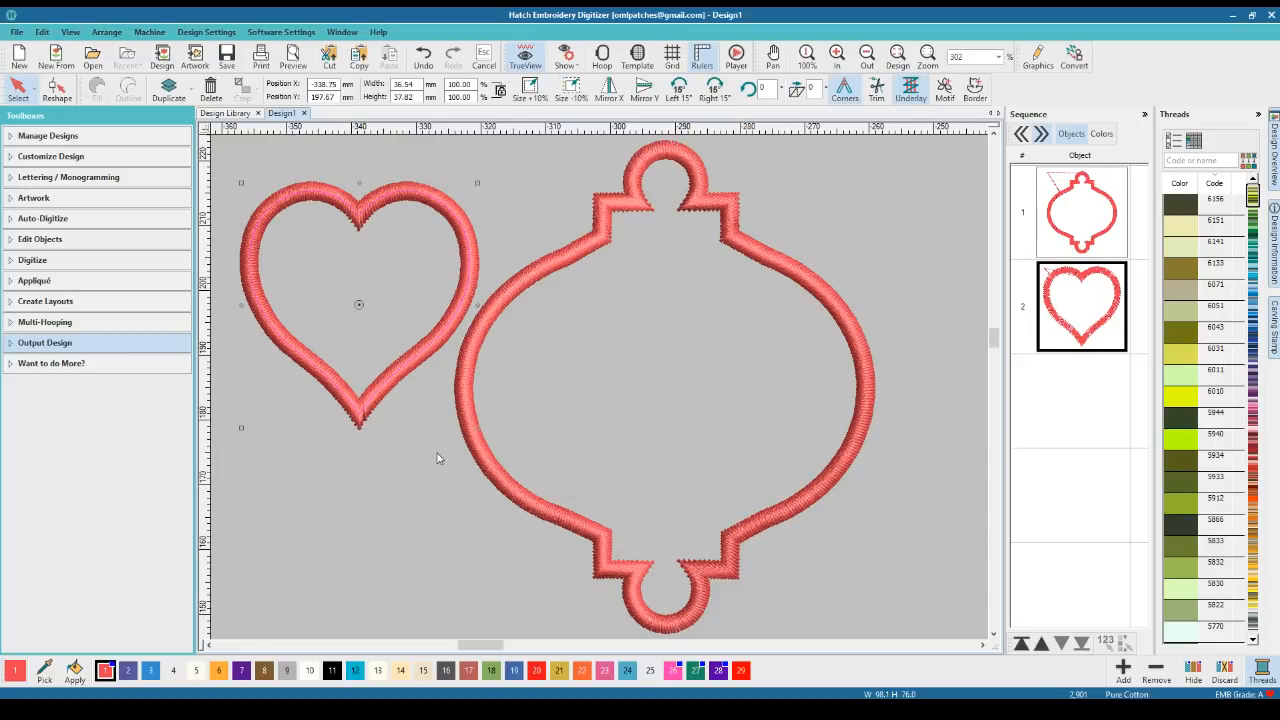
pyautogui.click(481, 446)
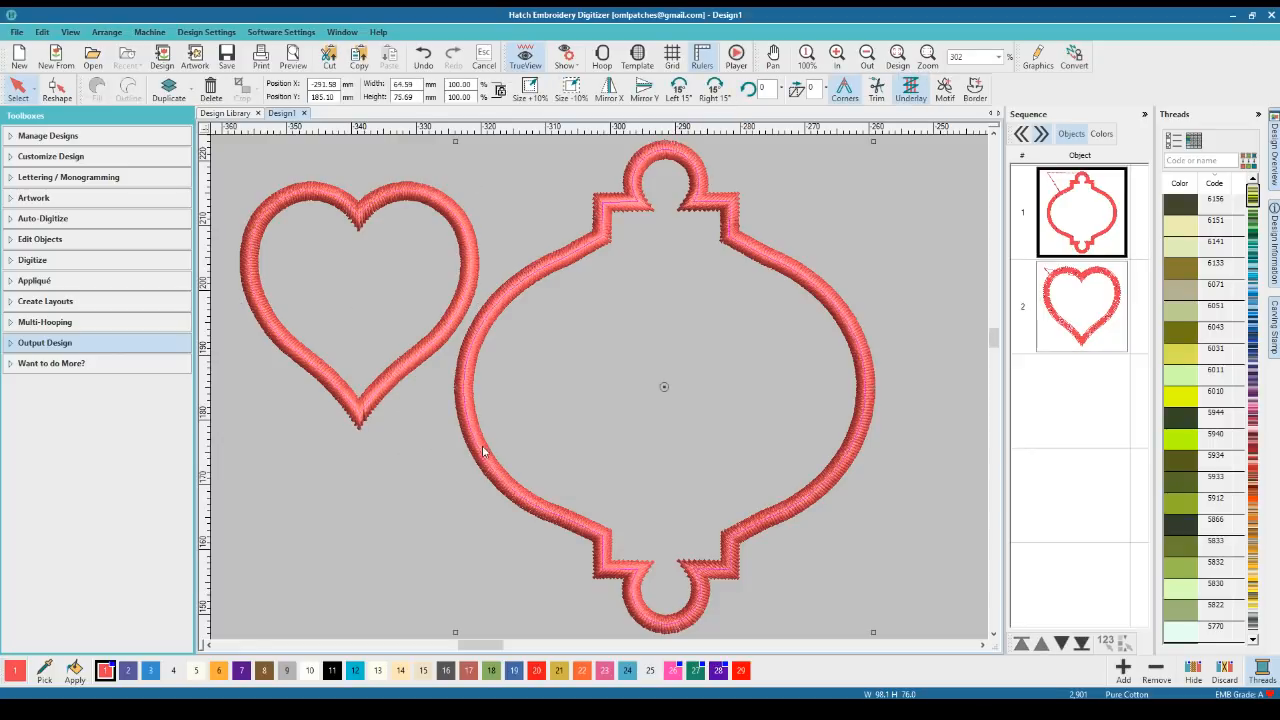
pyautogui.click(386, 386)
pyautogui.click(394, 441)
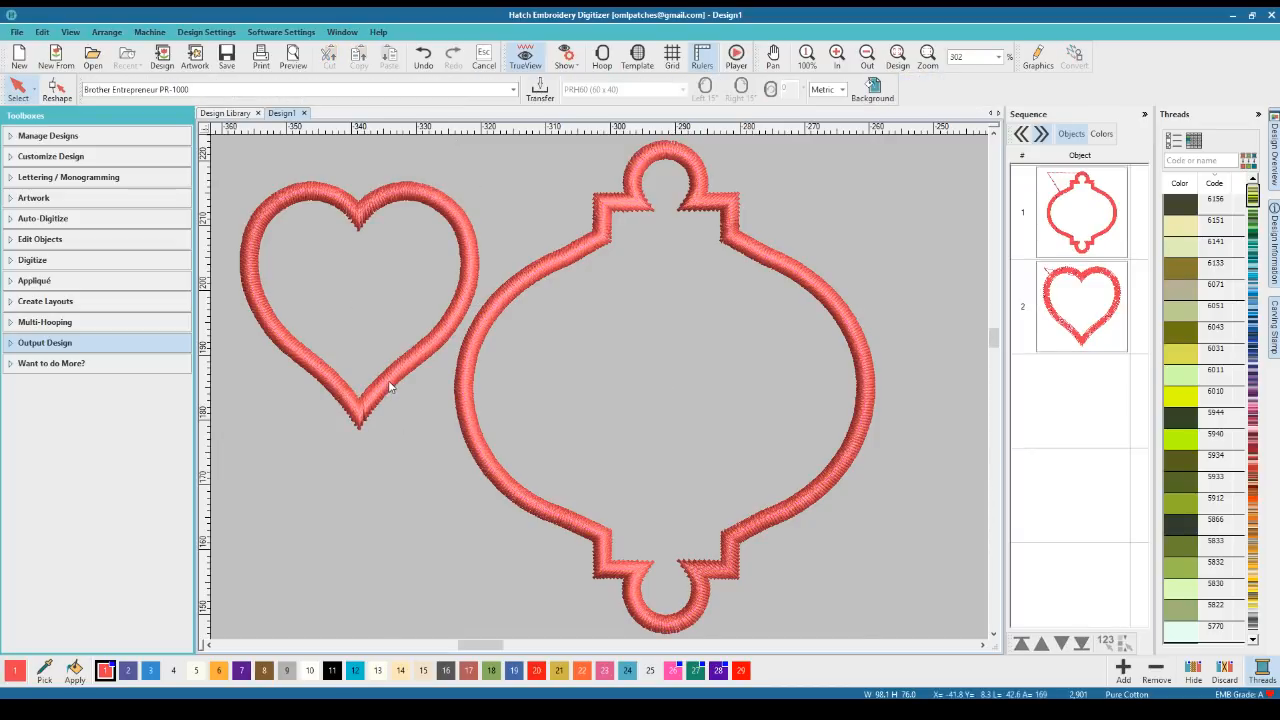
pyautogui.click(389, 385)
pyautogui.click(440, 447)
pyautogui.click(420, 361)
pyautogui.click(427, 446)
pyautogui.click(331, 395)
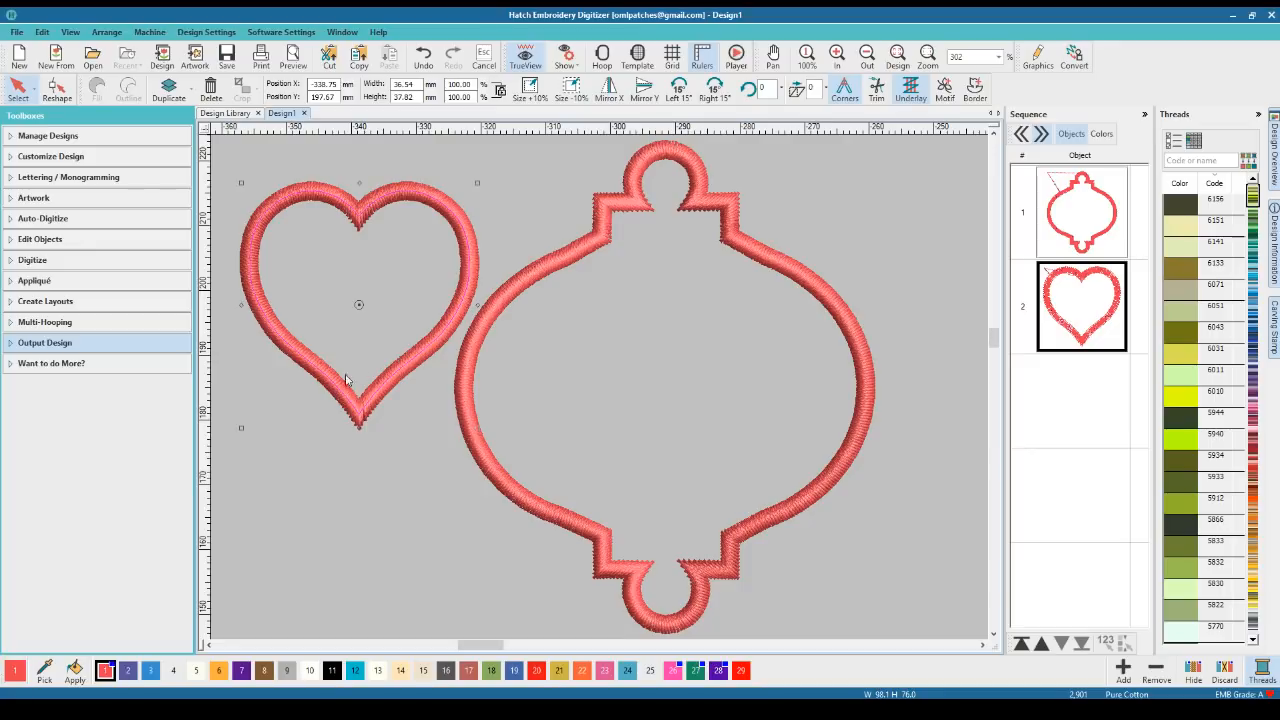
pyautogui.click(370, 454)
pyautogui.click(366, 409)
pyautogui.click(417, 440)
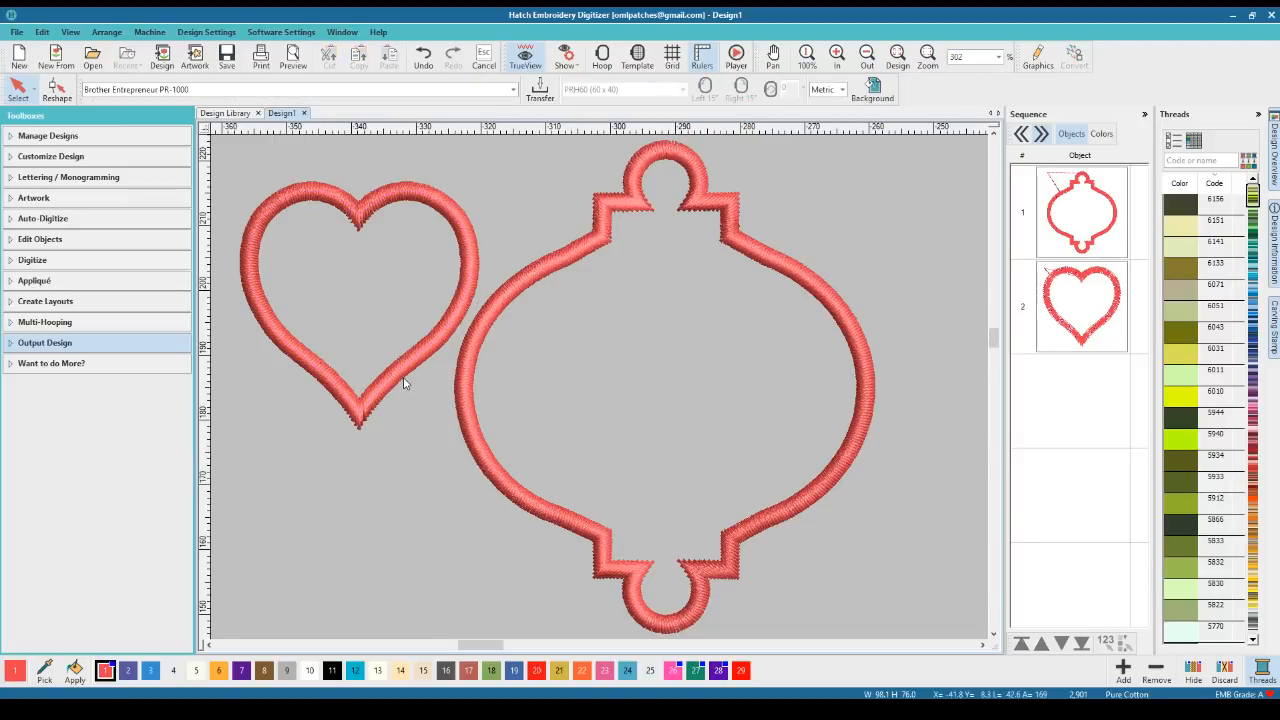
pyautogui.click(405, 376)
pyautogui.click(431, 450)
# Delete the heart and the ornament outline so the design is empty
pyautogui.click(263, 320)
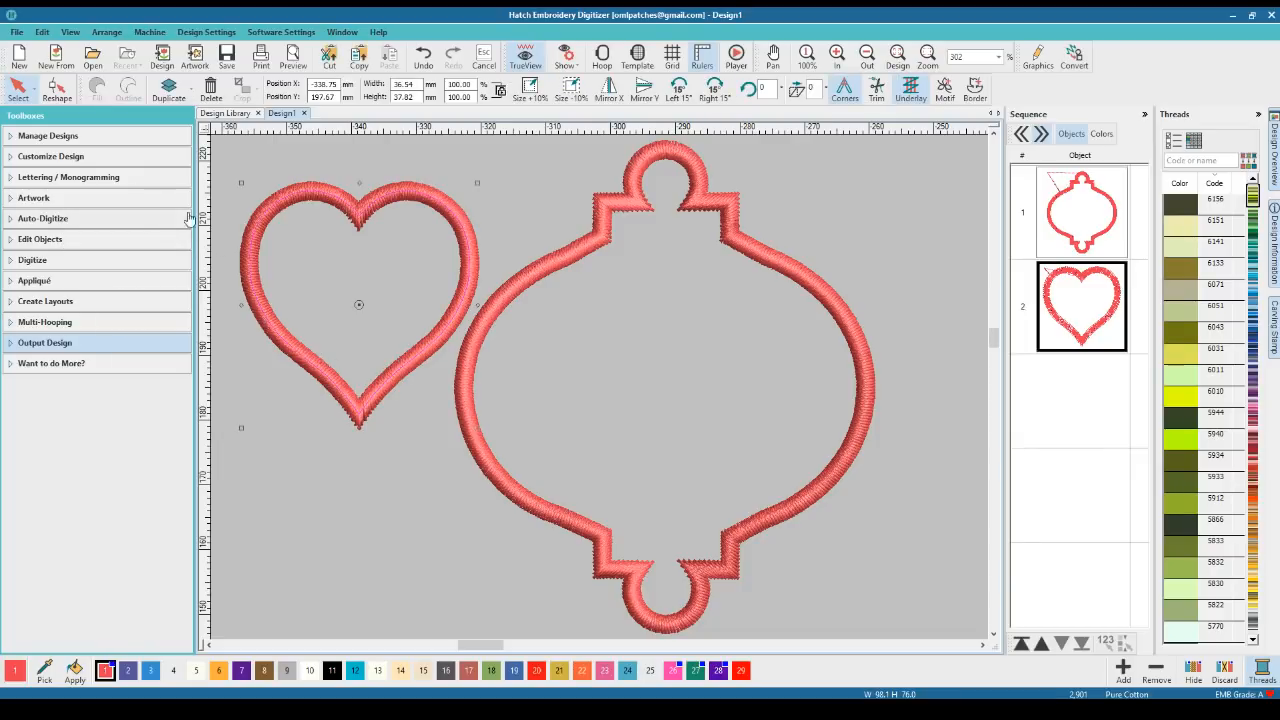
pyautogui.click(274, 204)
pyautogui.press('Delete')
pyautogui.click(497, 305)
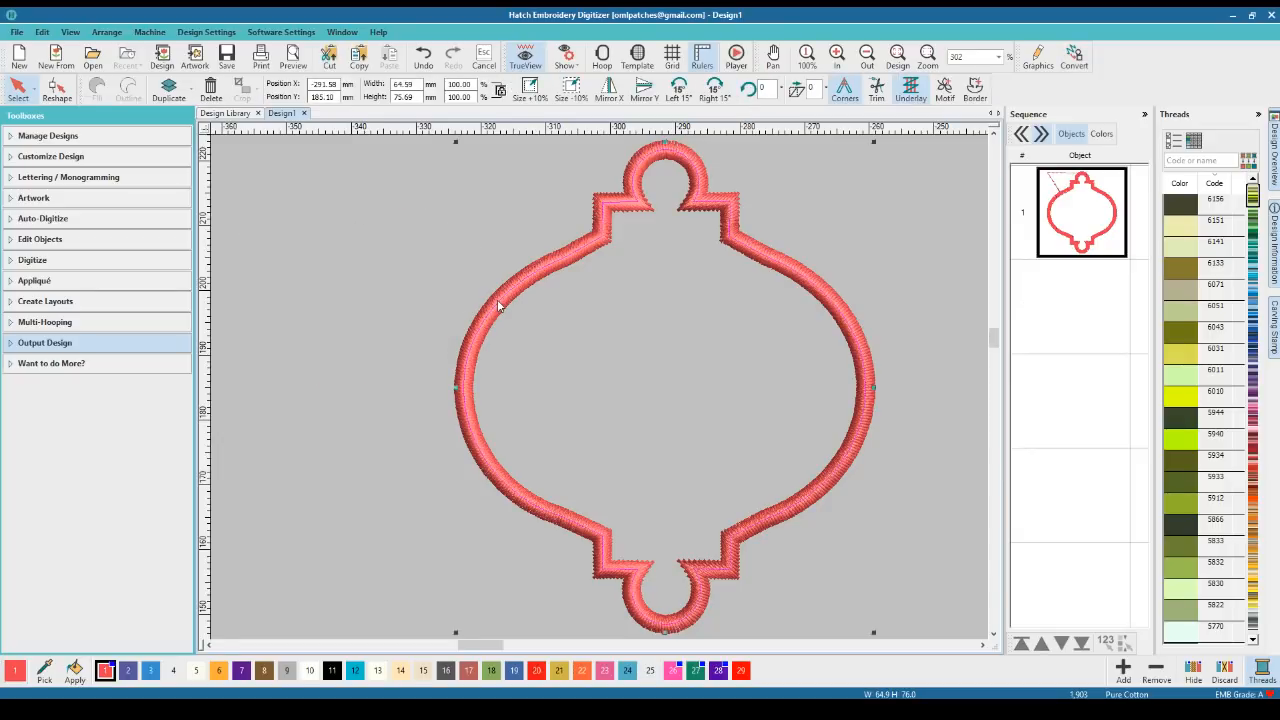
pyautogui.press('Delete')
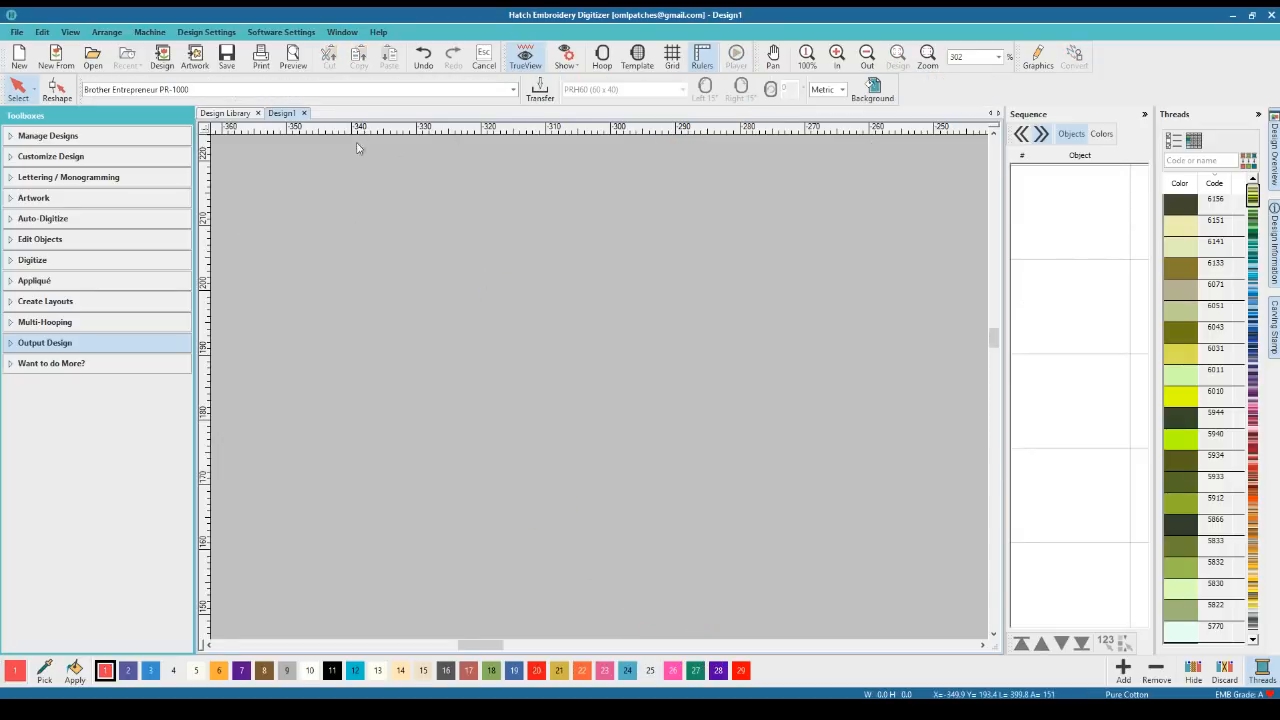
# Insert the standard shape HV206 from the Urban Borders category as a filled object about 30 × 29 mm
pyautogui.click(66, 259)
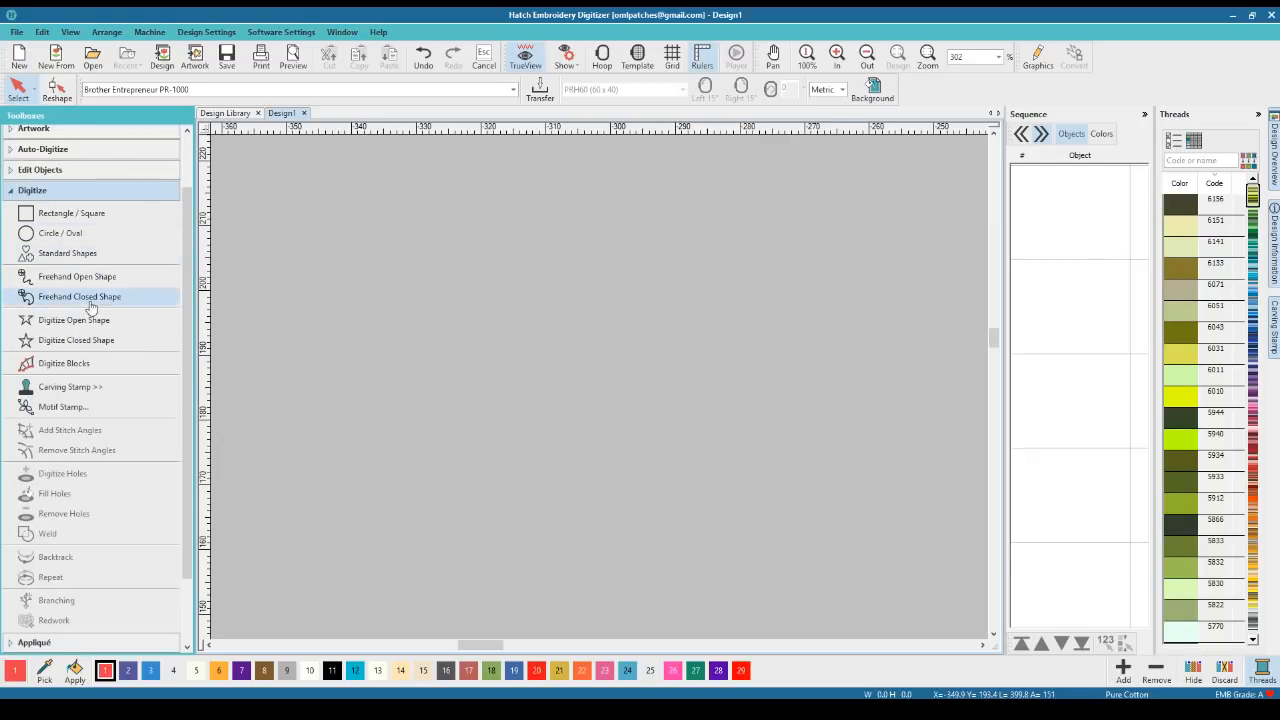
pyautogui.click(80, 340)
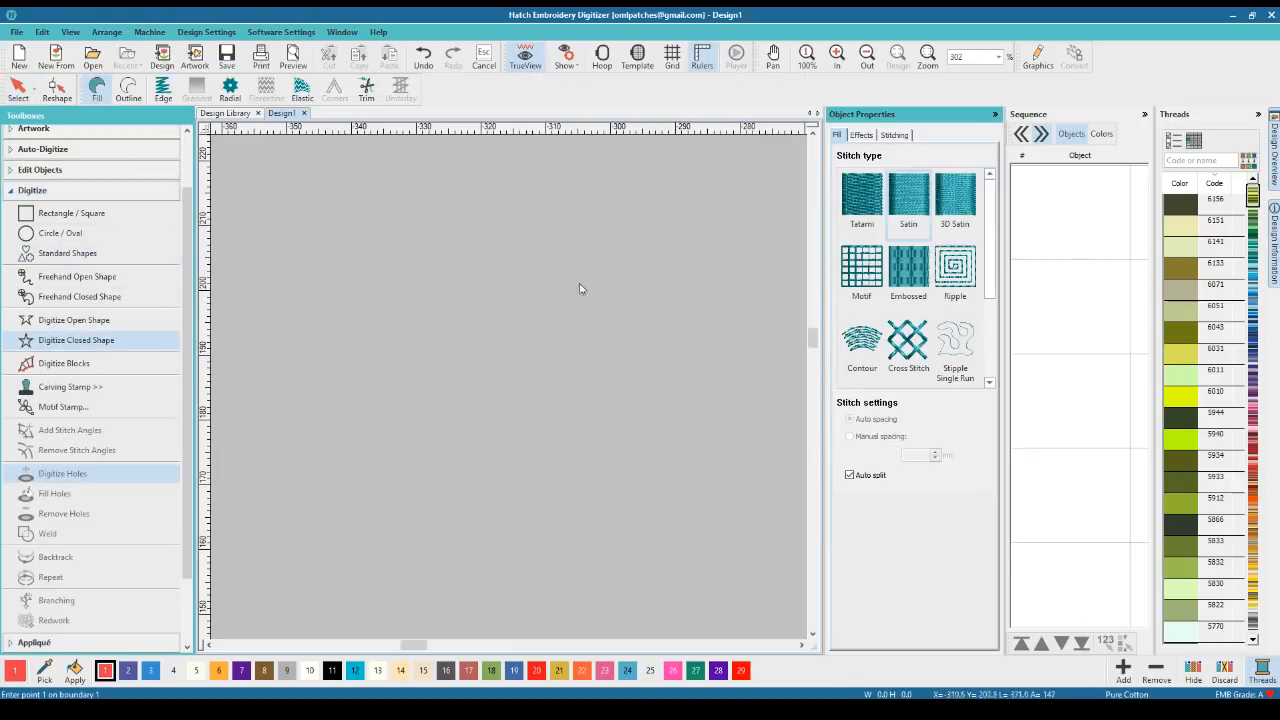
pyautogui.click(62, 253)
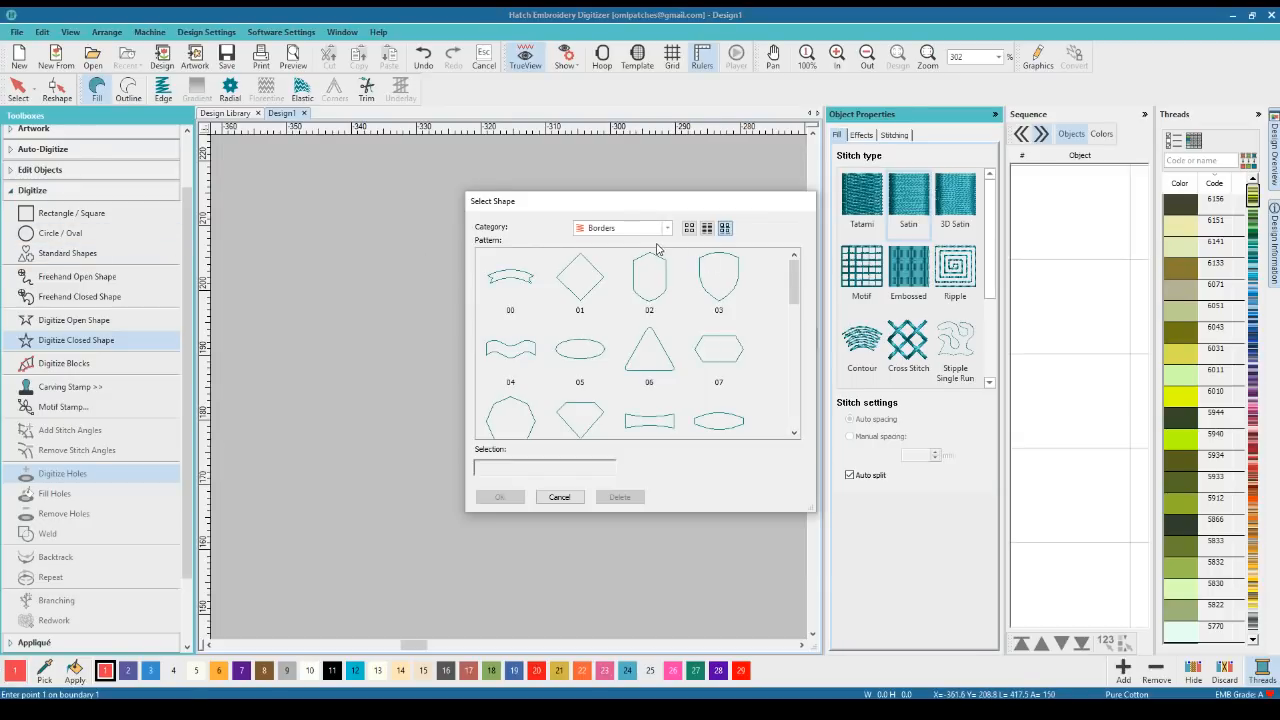
pyautogui.click(666, 228)
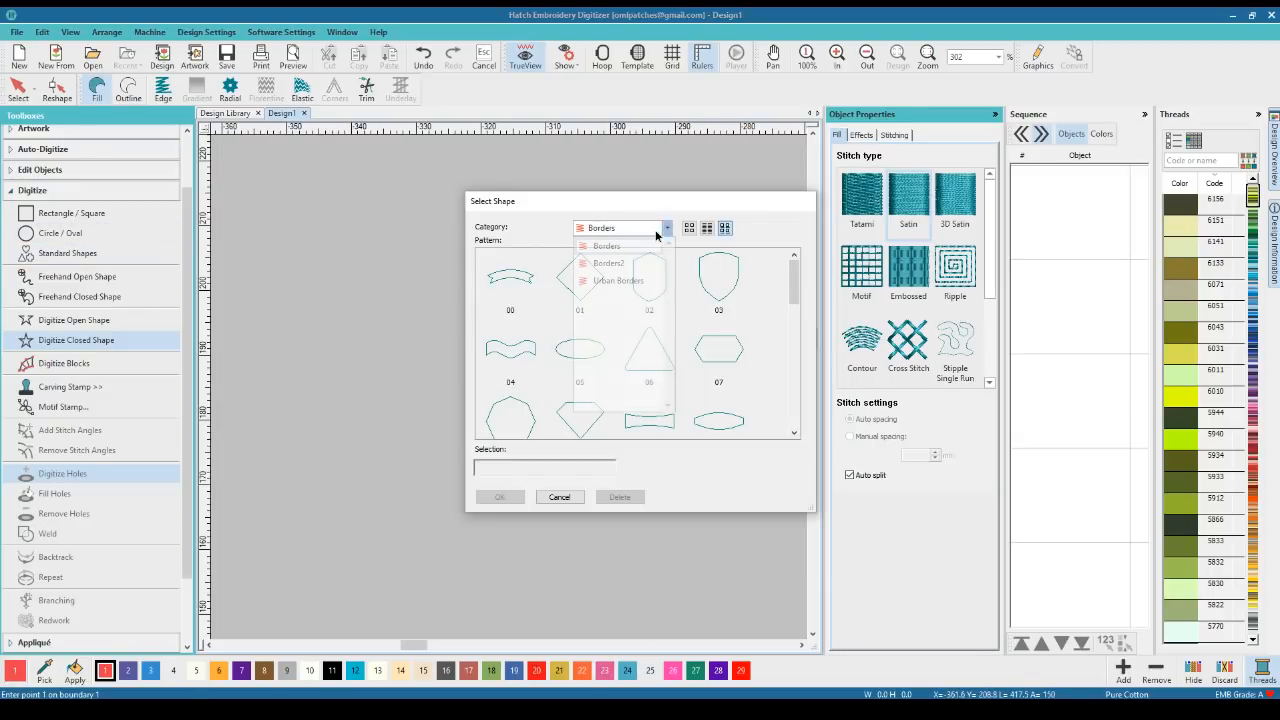
pyautogui.click(622, 281)
pyautogui.click(580, 348)
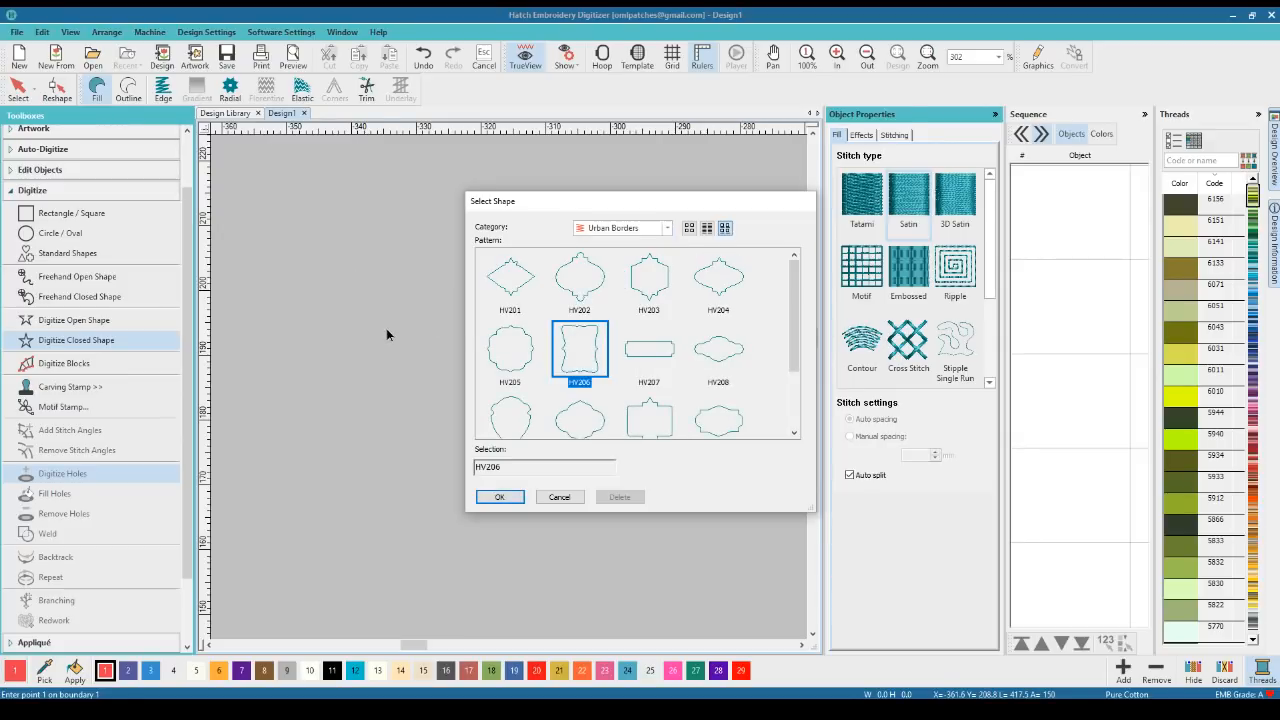
pyautogui.click(500, 497)
pyautogui.click(392, 294)
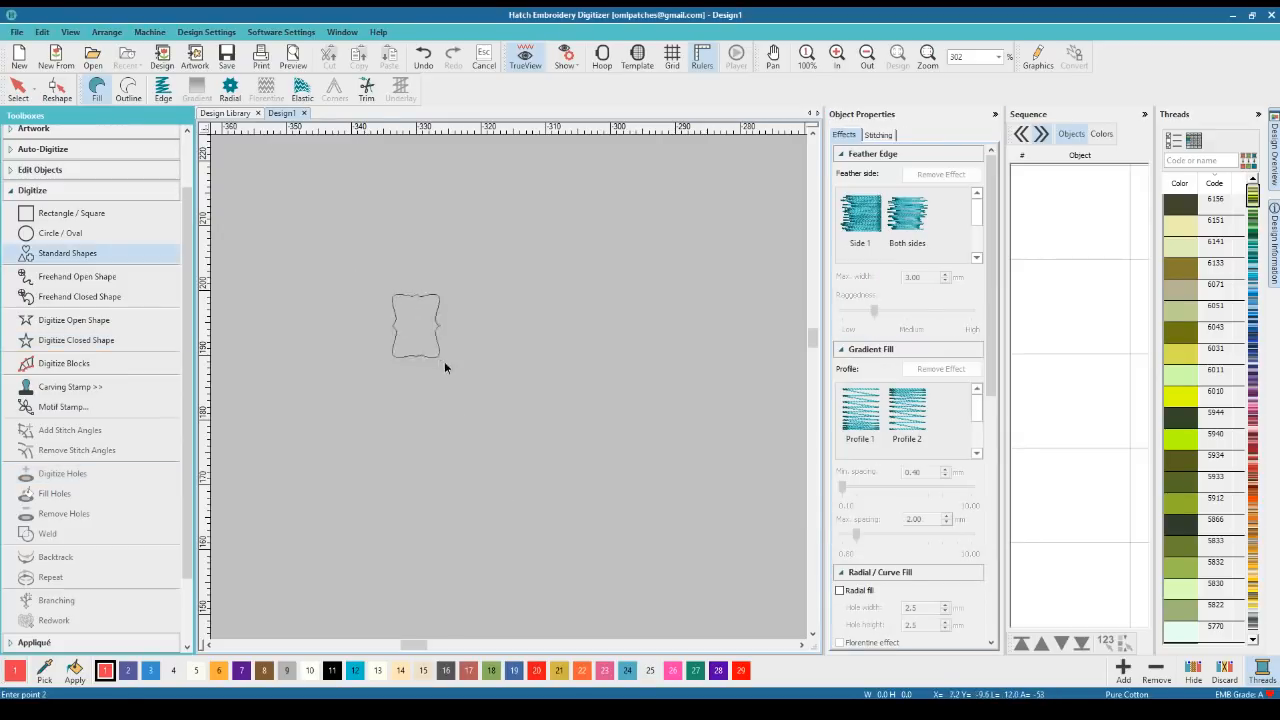
pyautogui.click(587, 488)
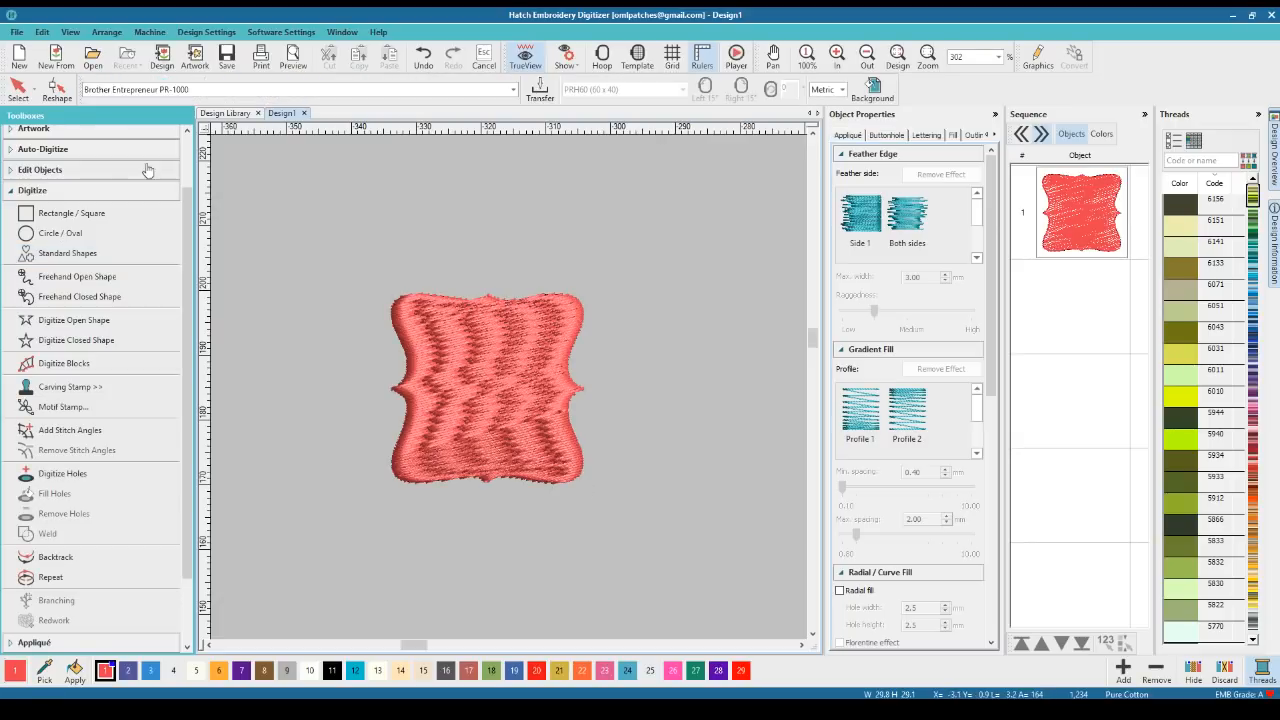
# Shrink the filled border shape to about 19 × 19 mm and move it to about X -321, Y 190 mm
pyautogui.click(18, 88)
pyautogui.click(499, 333)
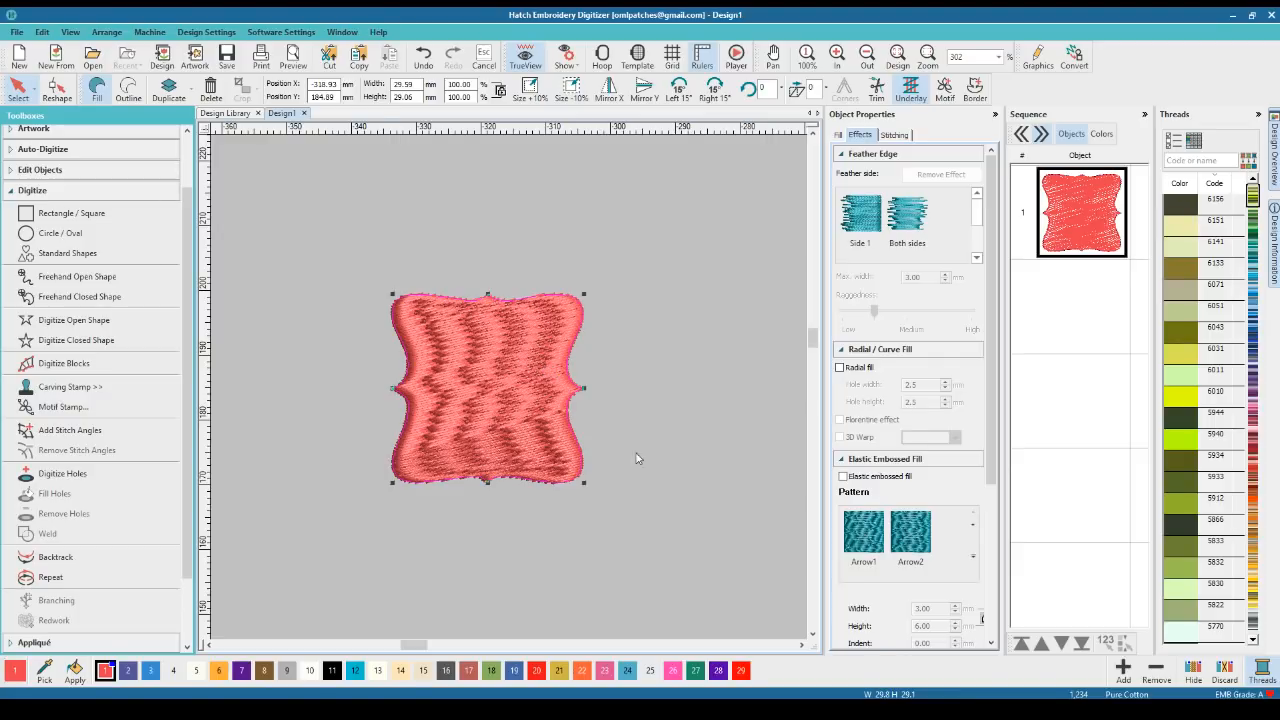
pyautogui.moveTo(584, 483); pyautogui.dragTo(516, 415)
pyautogui.moveTo(474, 345); pyautogui.dragTo(495, 344)
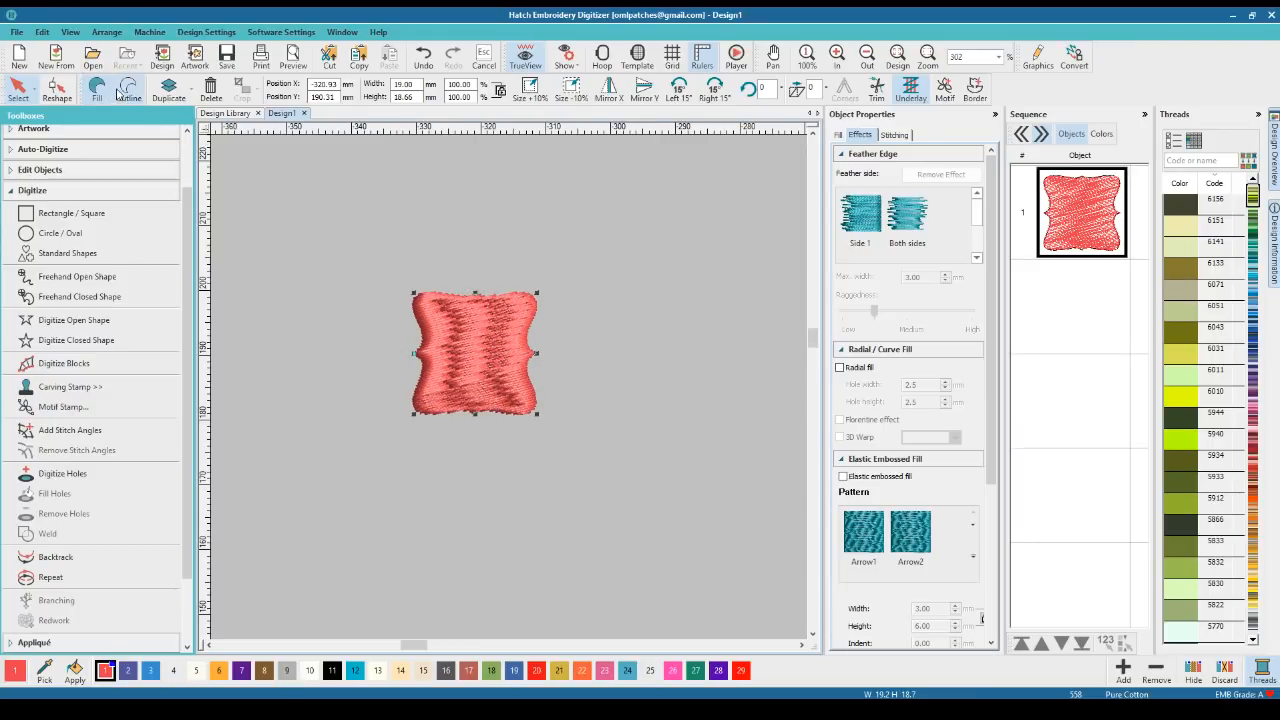
# Change the border shape's fill stitch type to Tatami and keep the shape selected
pyautogui.click(838, 135)
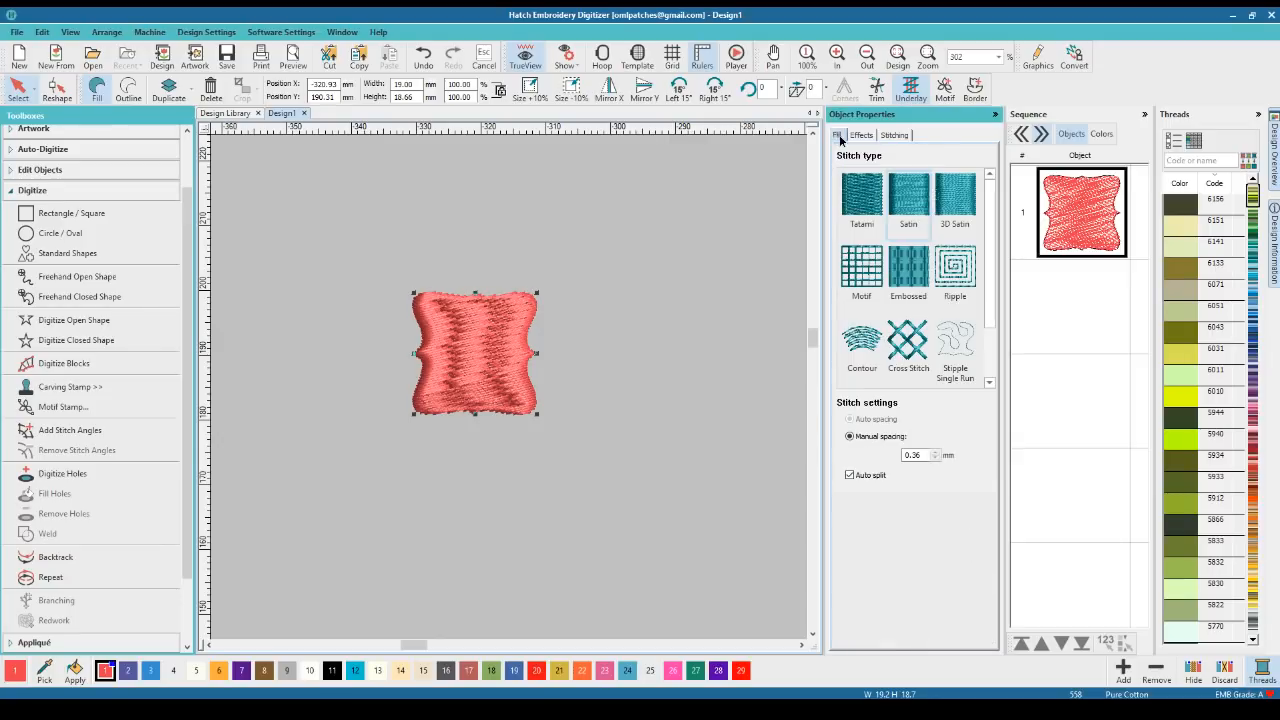
pyautogui.click(862, 195)
pyautogui.click(570, 361)
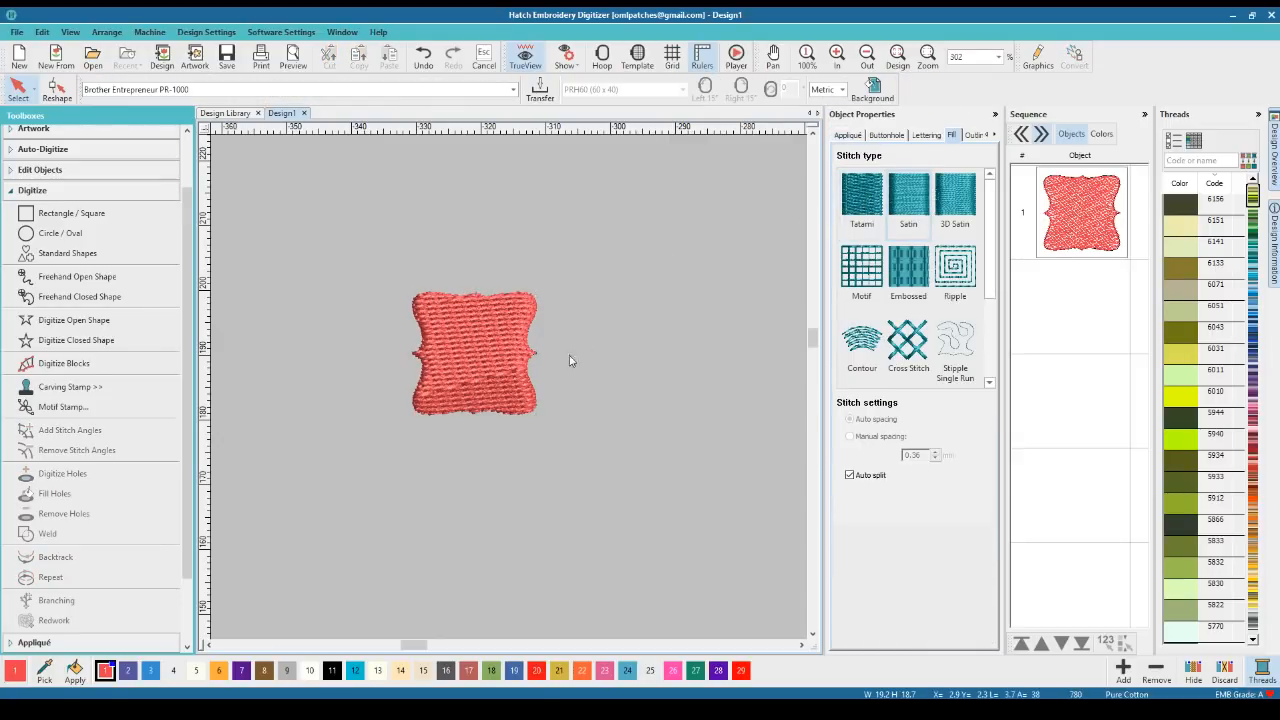
pyautogui.click(522, 352)
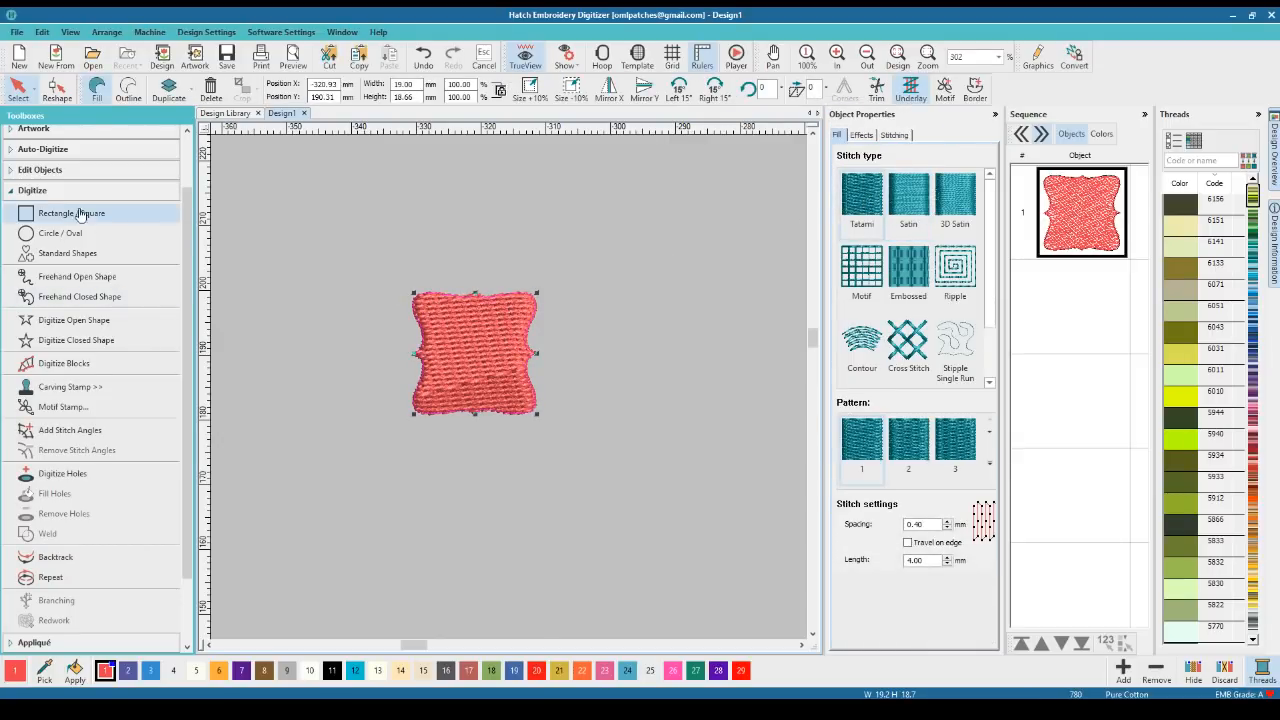
# Look through the Edit Objects tools offered for the selected shape
pyautogui.scroll(3, 70, 240)
pyautogui.click(62, 261)
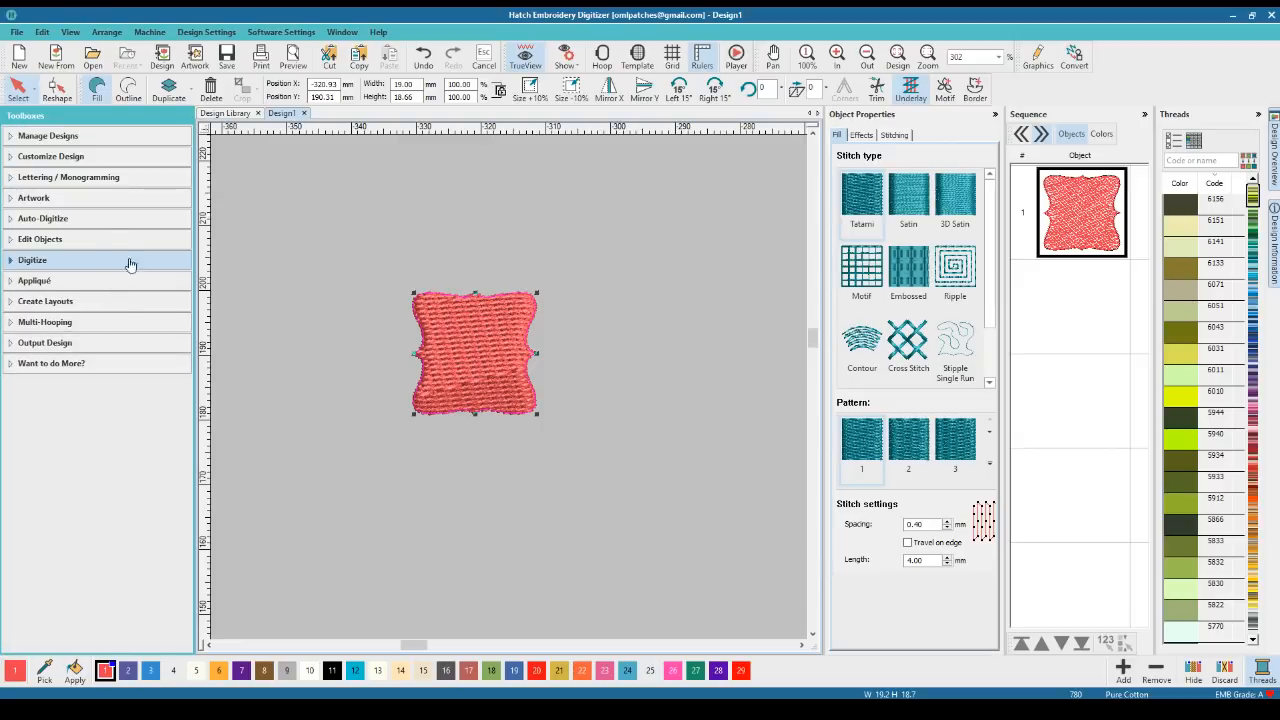
pyautogui.click(79, 240)
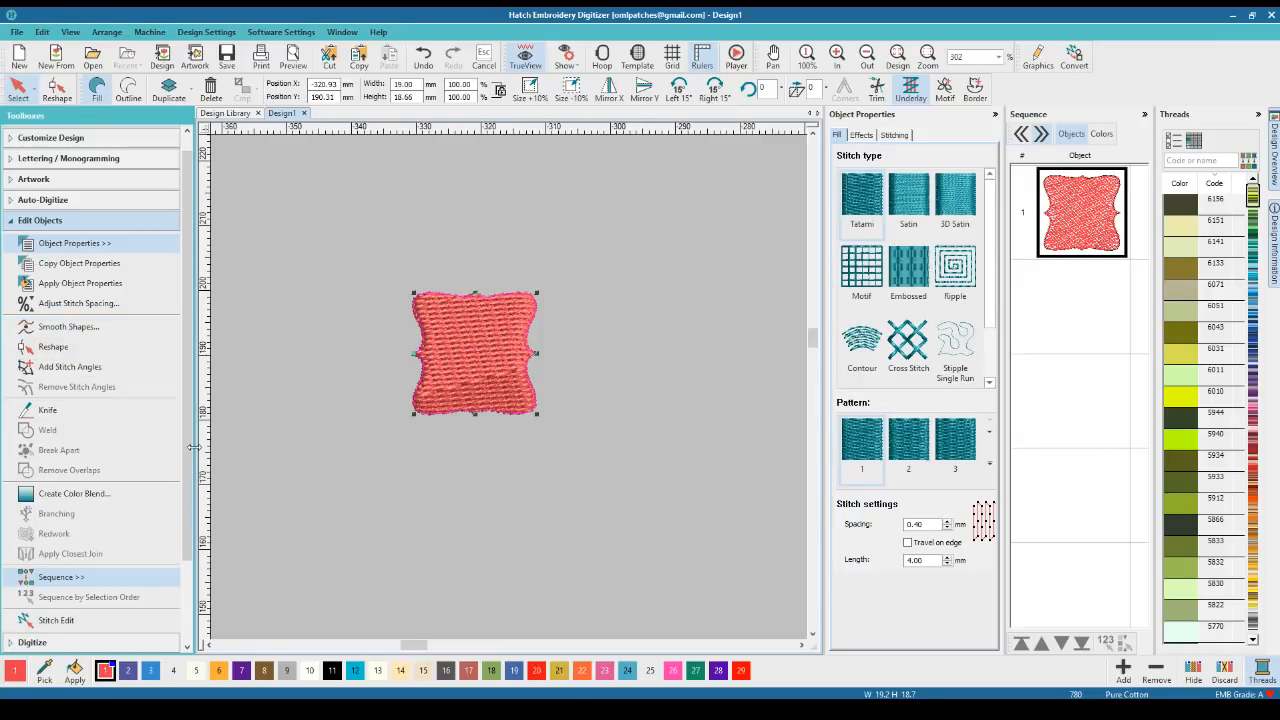
pyautogui.moveTo(189, 456); pyautogui.dragTo(184, 565)
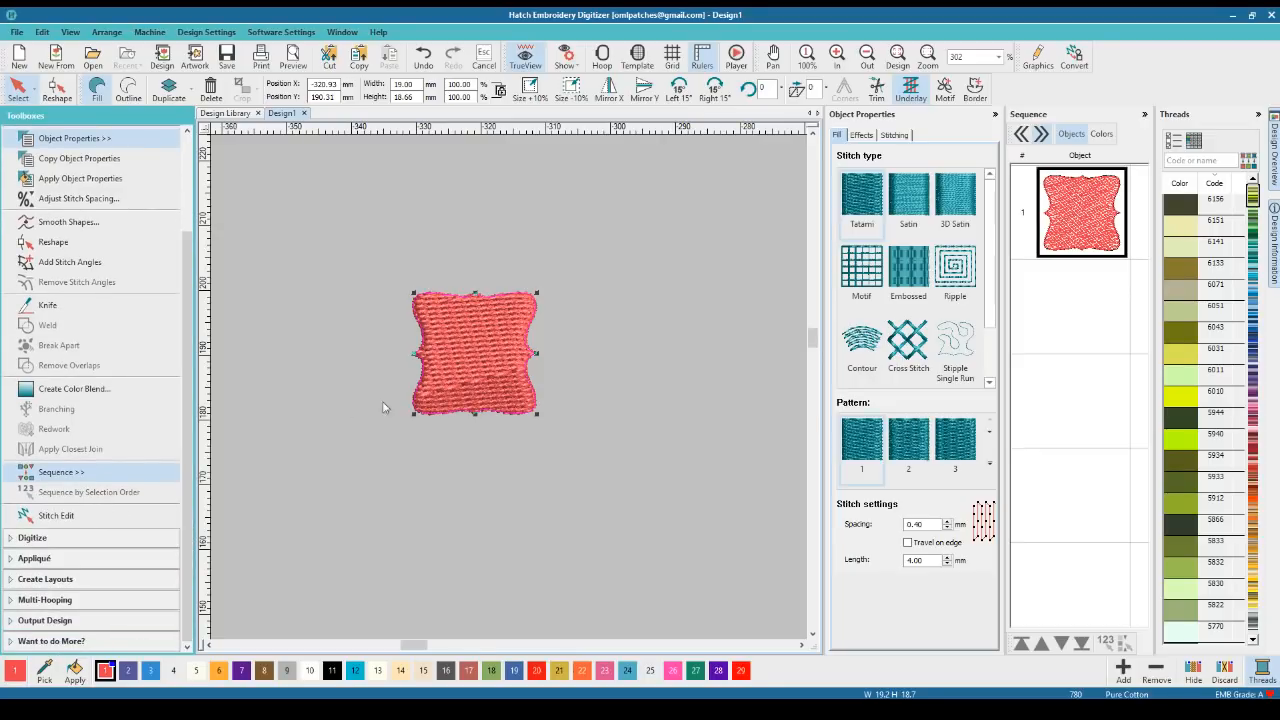
pyautogui.click(444, 378)
pyautogui.scroll(5, 189, 352)
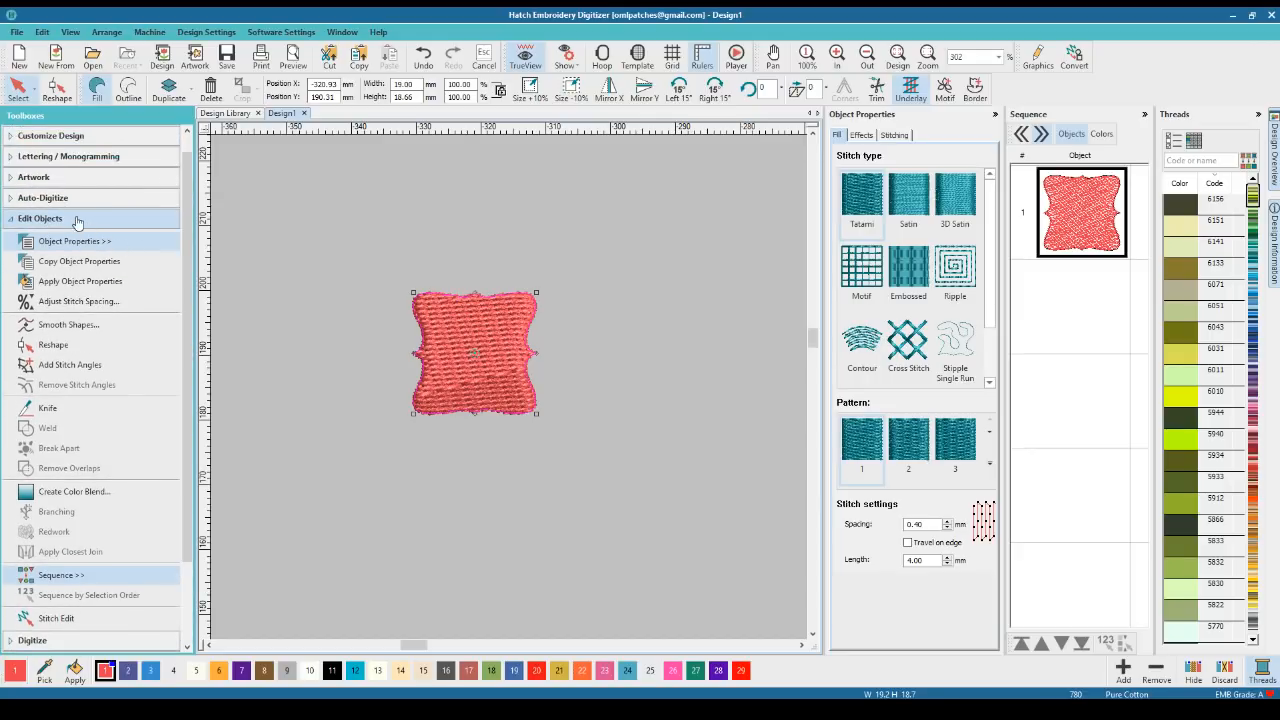
pyautogui.click(78, 240)
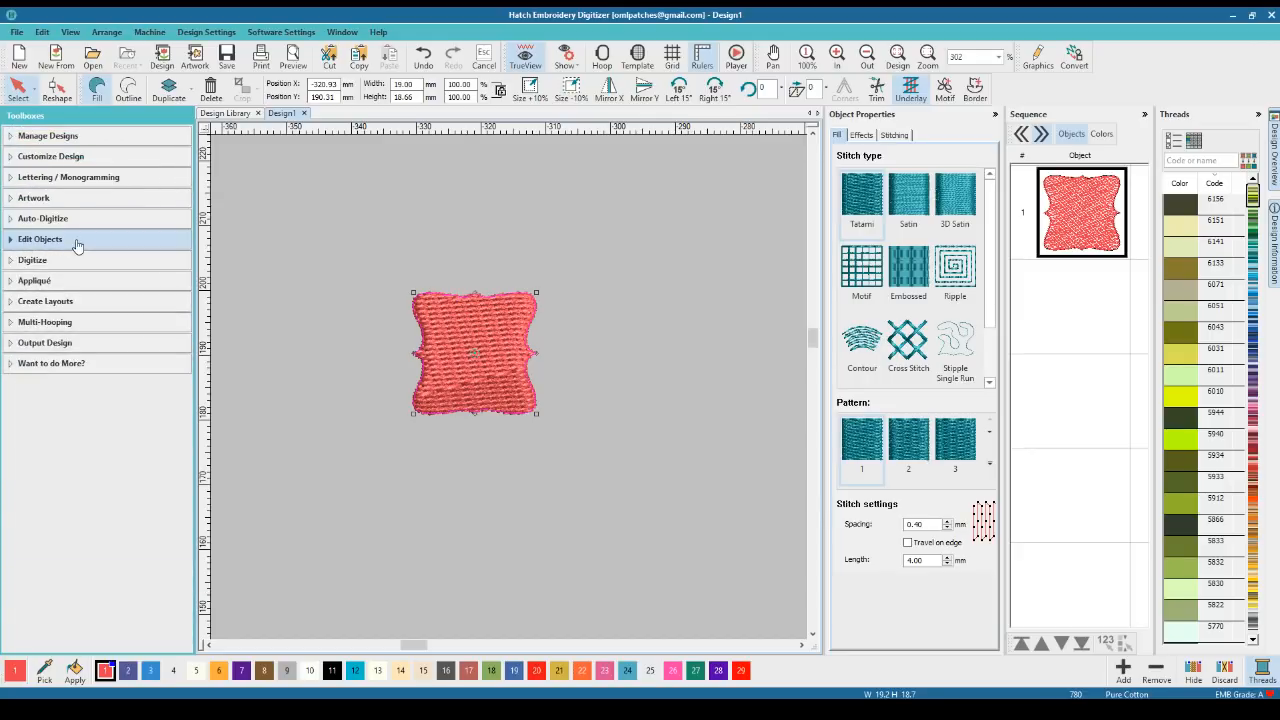
# Open the Create Outlines and Offsets settings for the border shape and look through the object outline stitch types
pyautogui.click(87, 307)
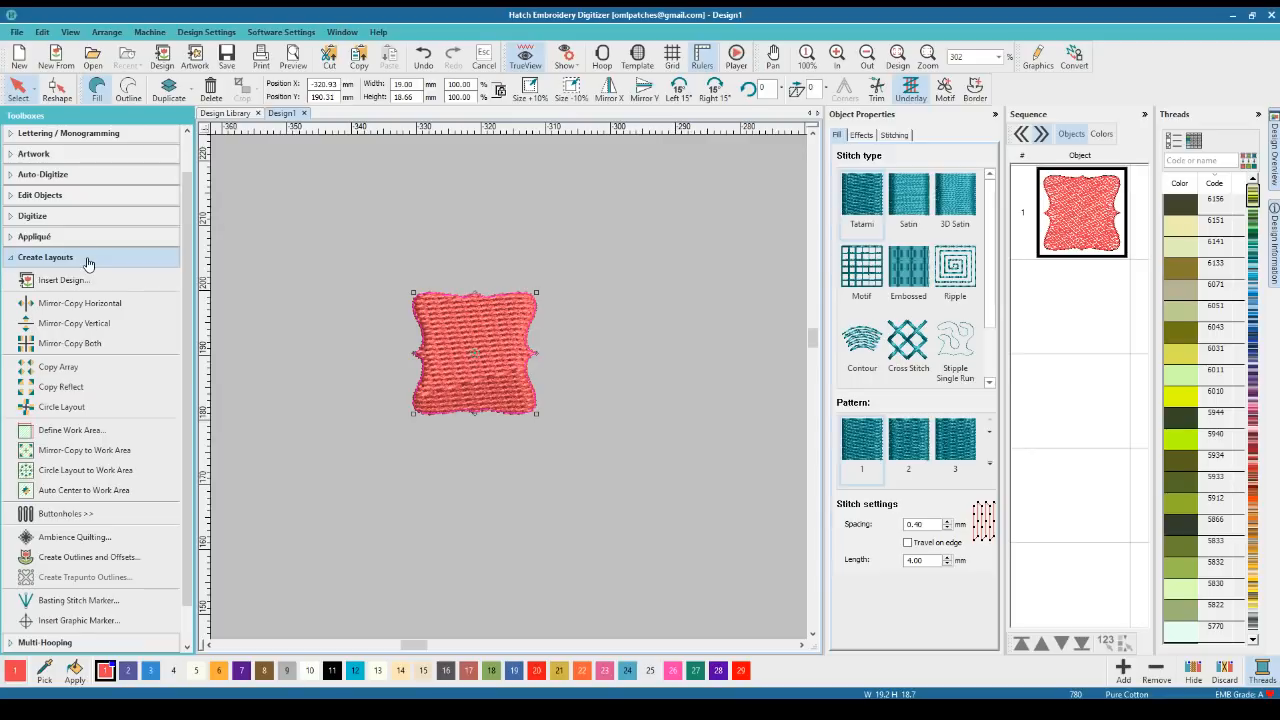
pyautogui.click(100, 557)
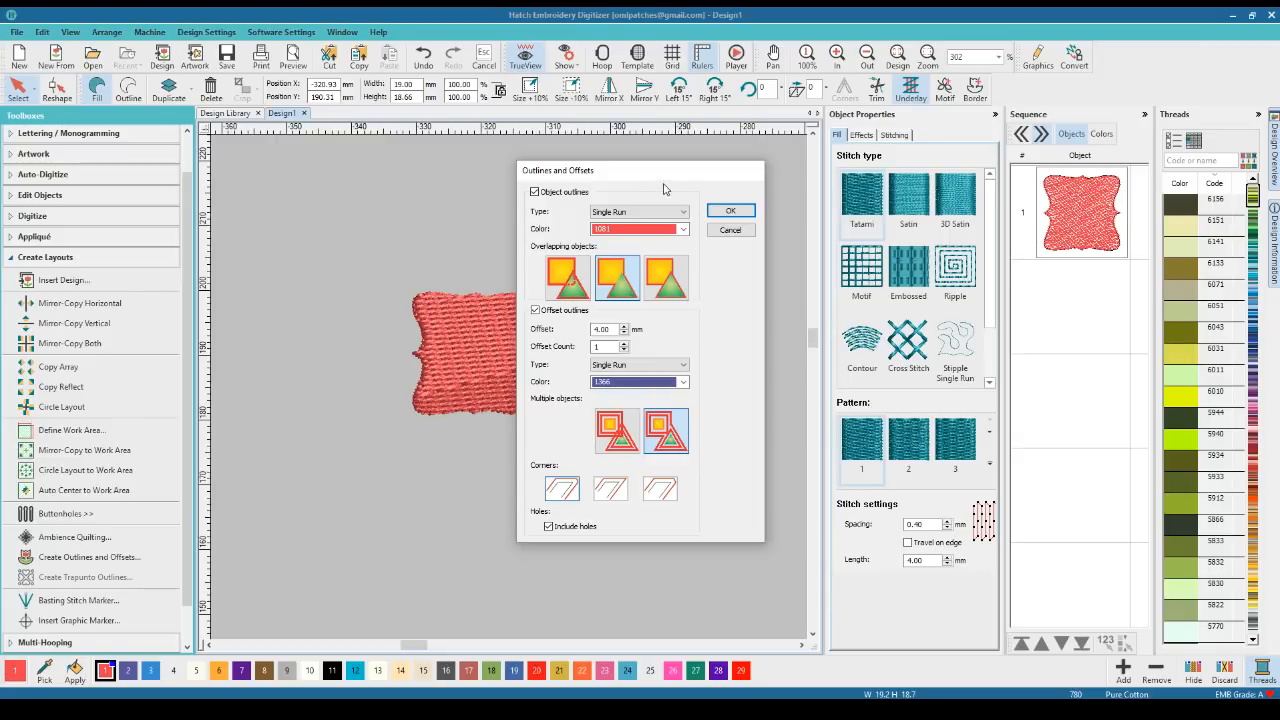
pyautogui.moveTo(663, 189); pyautogui.dragTo(697, 191)
pyautogui.click(691, 217)
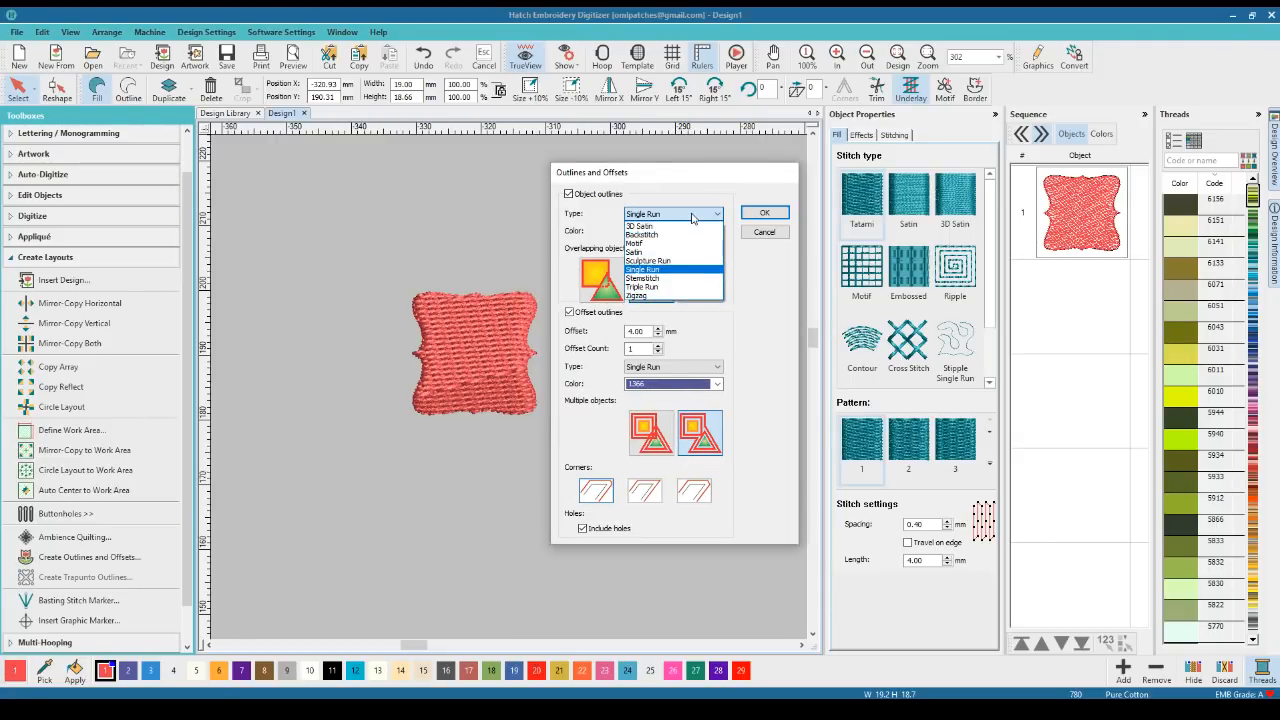
pyautogui.click(691, 214)
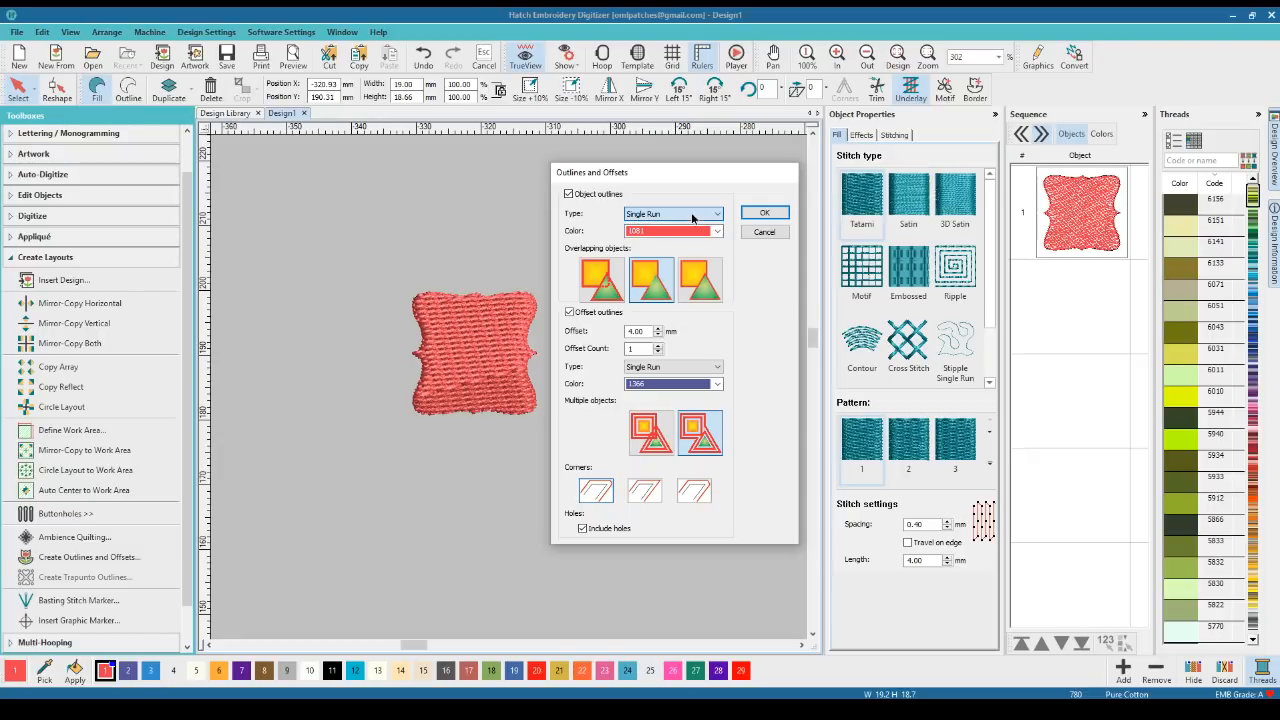
pyautogui.click(691, 214)
pyautogui.click(691, 214)
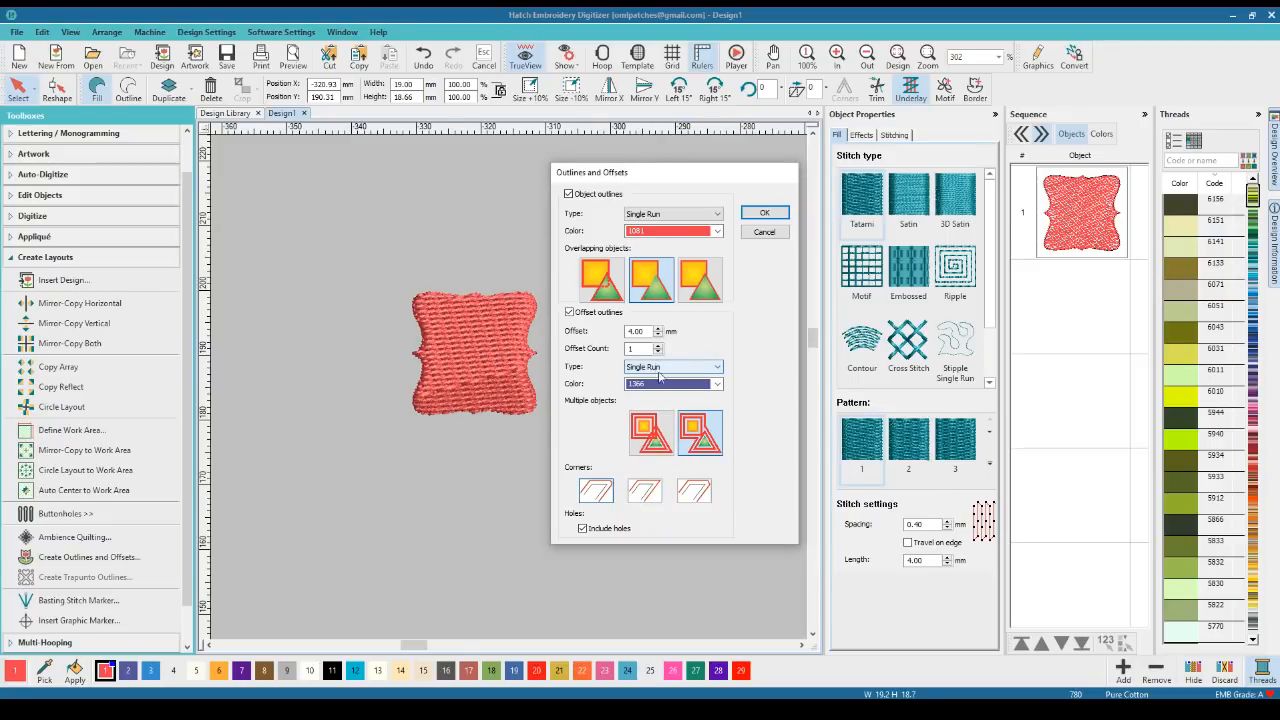
# Try the offset corner styles, ending on the third, with Include holes turned off, and cancel the outline settings
pyautogui.click(651, 498)
pyautogui.click(693, 495)
pyautogui.click(645, 496)
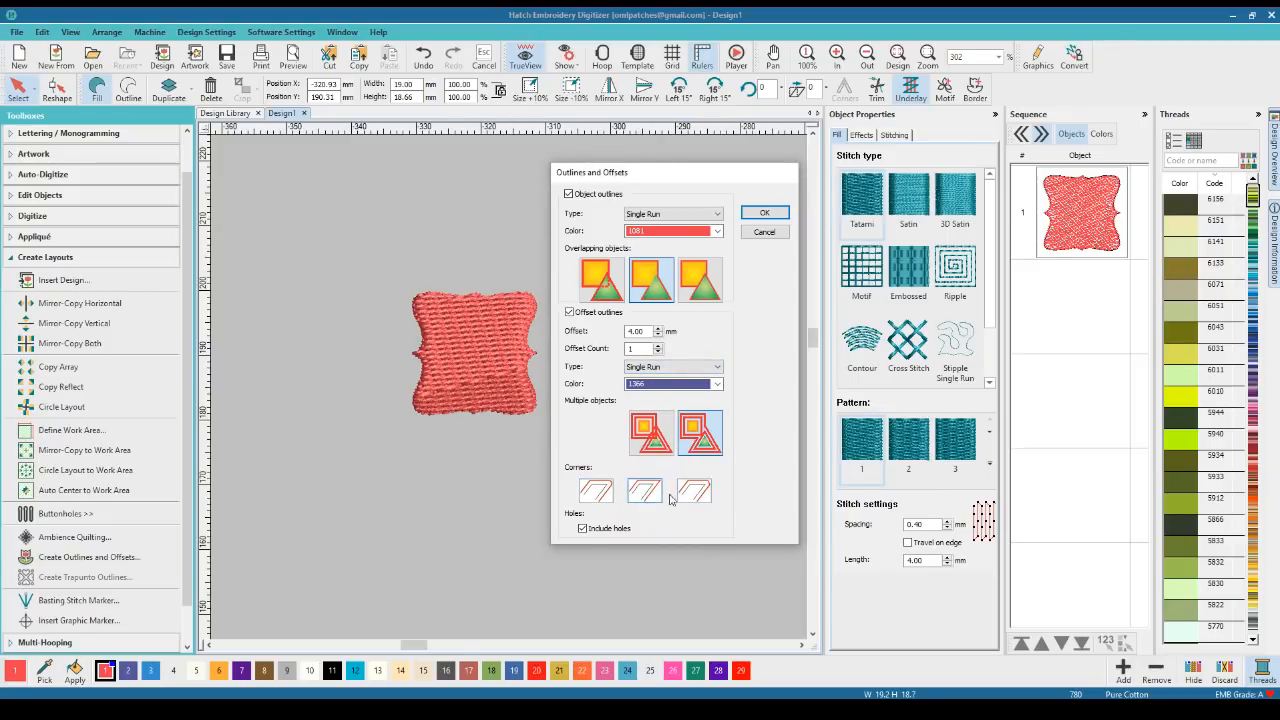
pyautogui.click(689, 496)
pyautogui.click(583, 529)
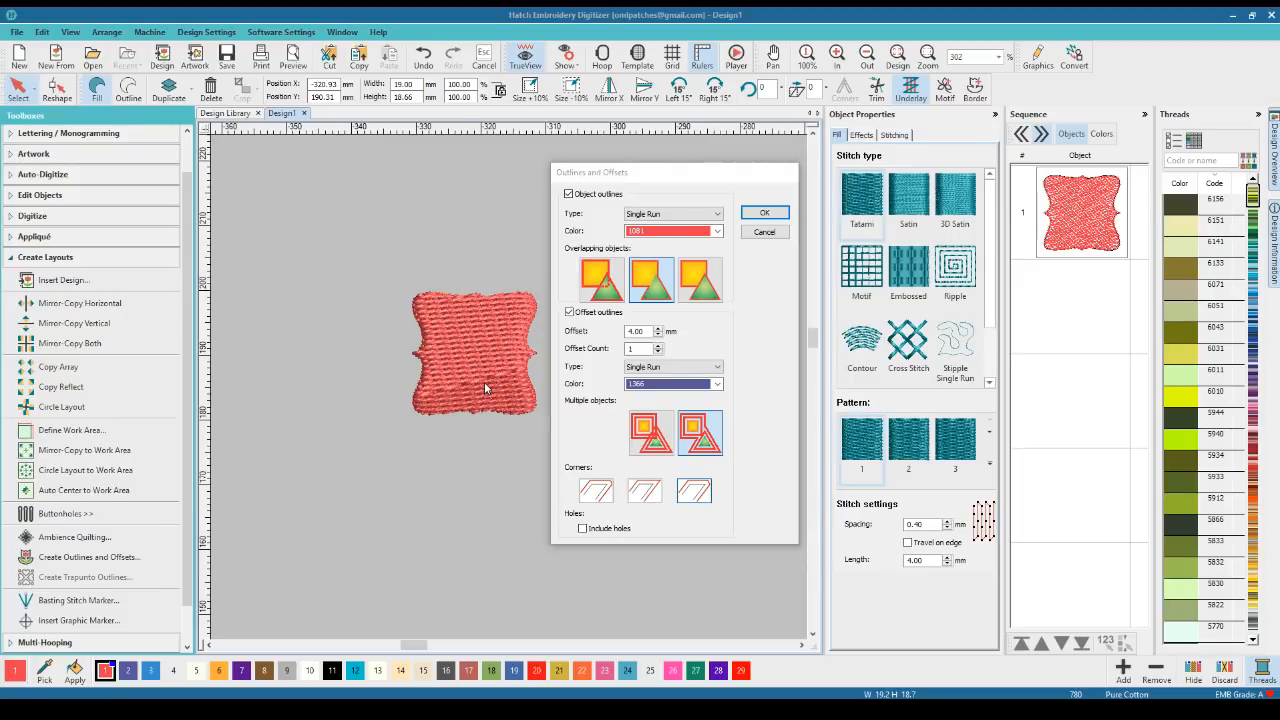
pyautogui.click(760, 233)
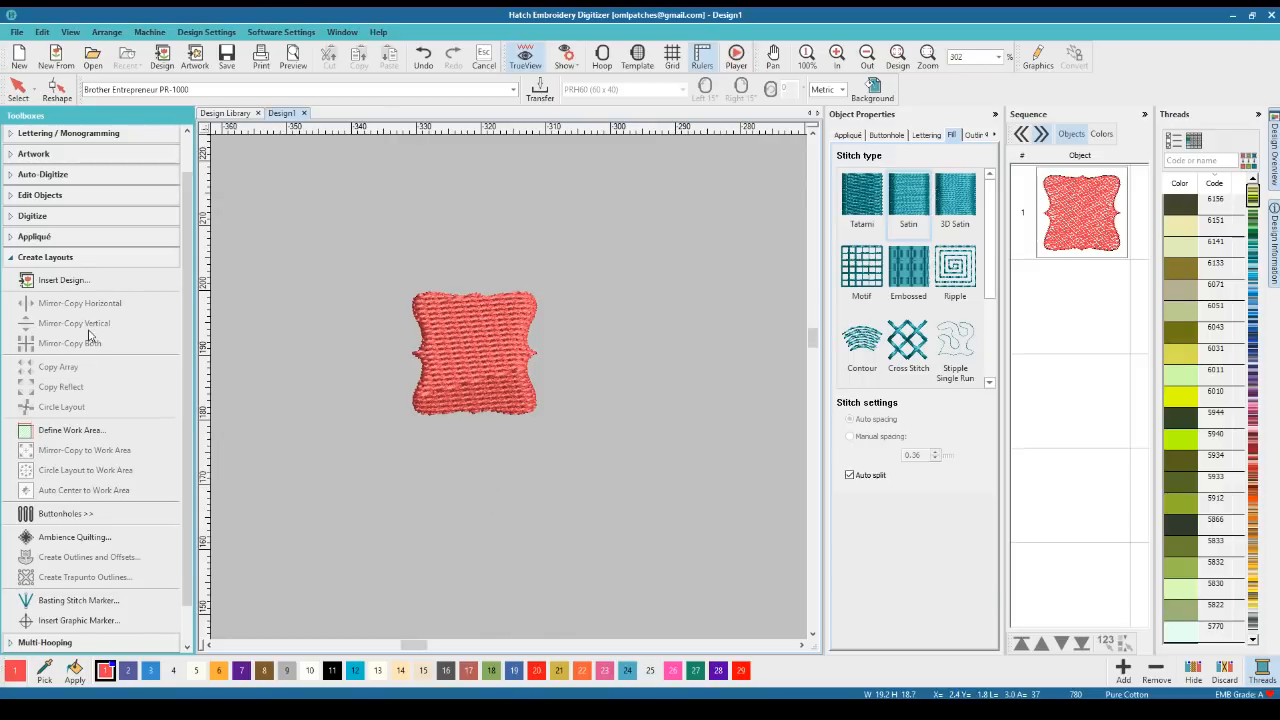
# Reopen Create Outlines and Offsets for the border shape, review its outline and offset options, and close it without applying
pyautogui.click(454, 387)
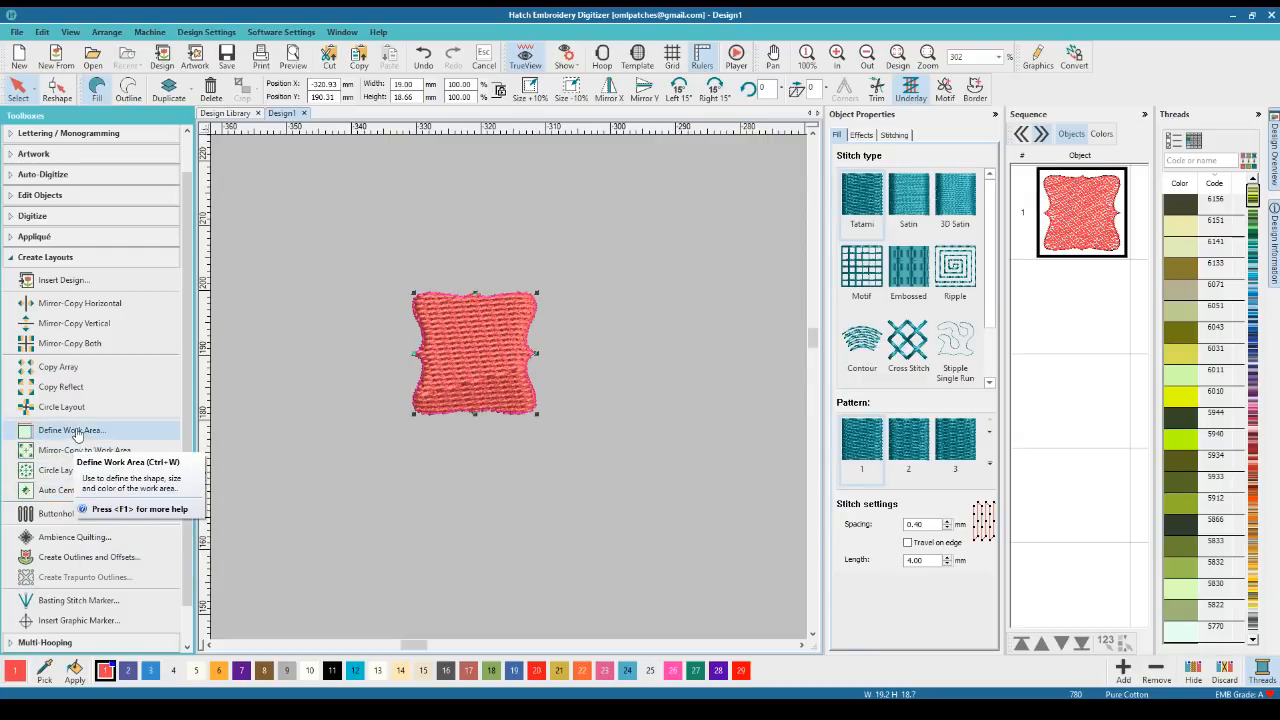
pyautogui.moveTo(187, 405)
pyautogui.mouseDown()
pyautogui.moveTo(183, 443)
pyautogui.moveTo(184, 428)
pyautogui.mouseUp()
pyautogui.click(88, 528)
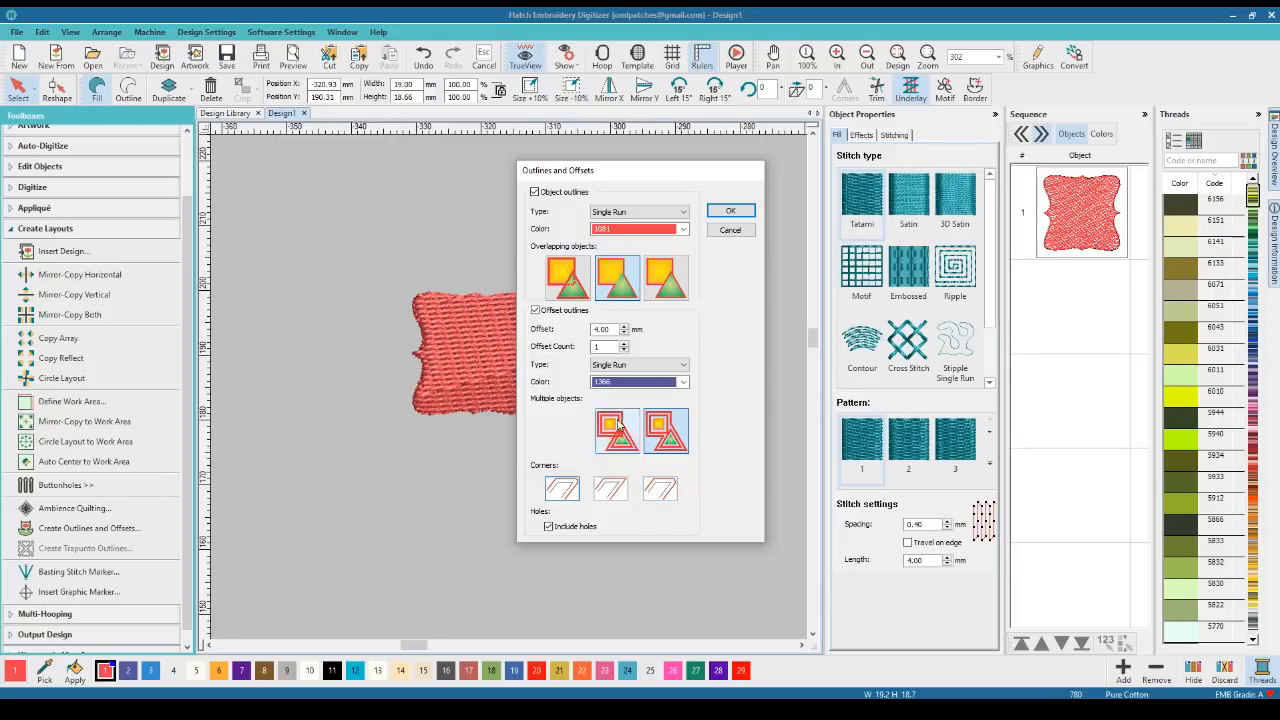
pyautogui.click(730, 231)
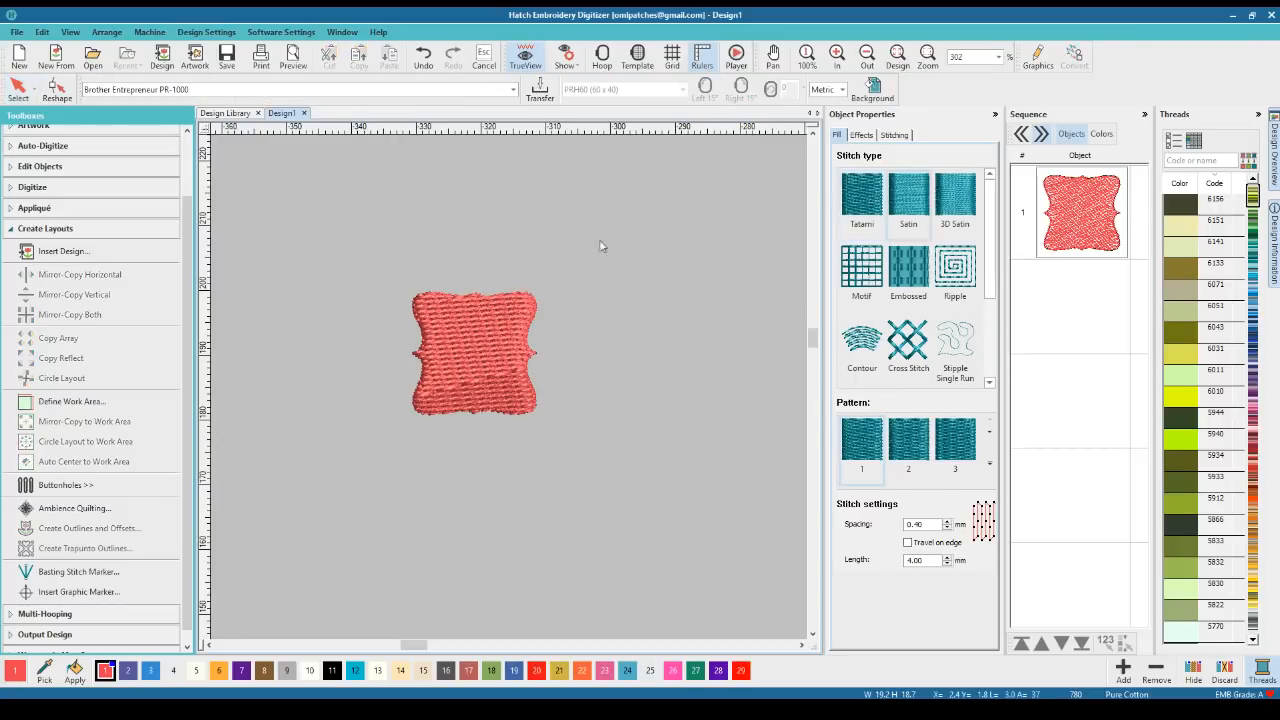
pyautogui.click(453, 325)
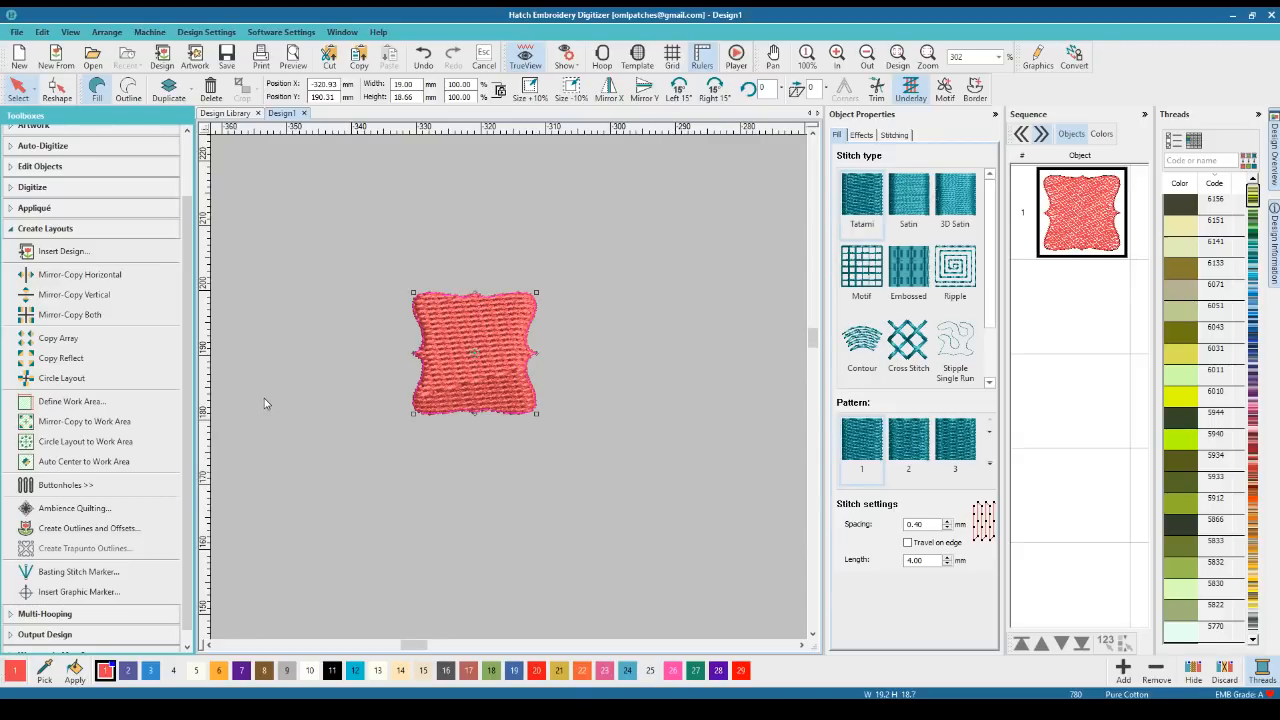
pyautogui.click(428, 465)
pyautogui.click(441, 388)
pyautogui.click(331, 445)
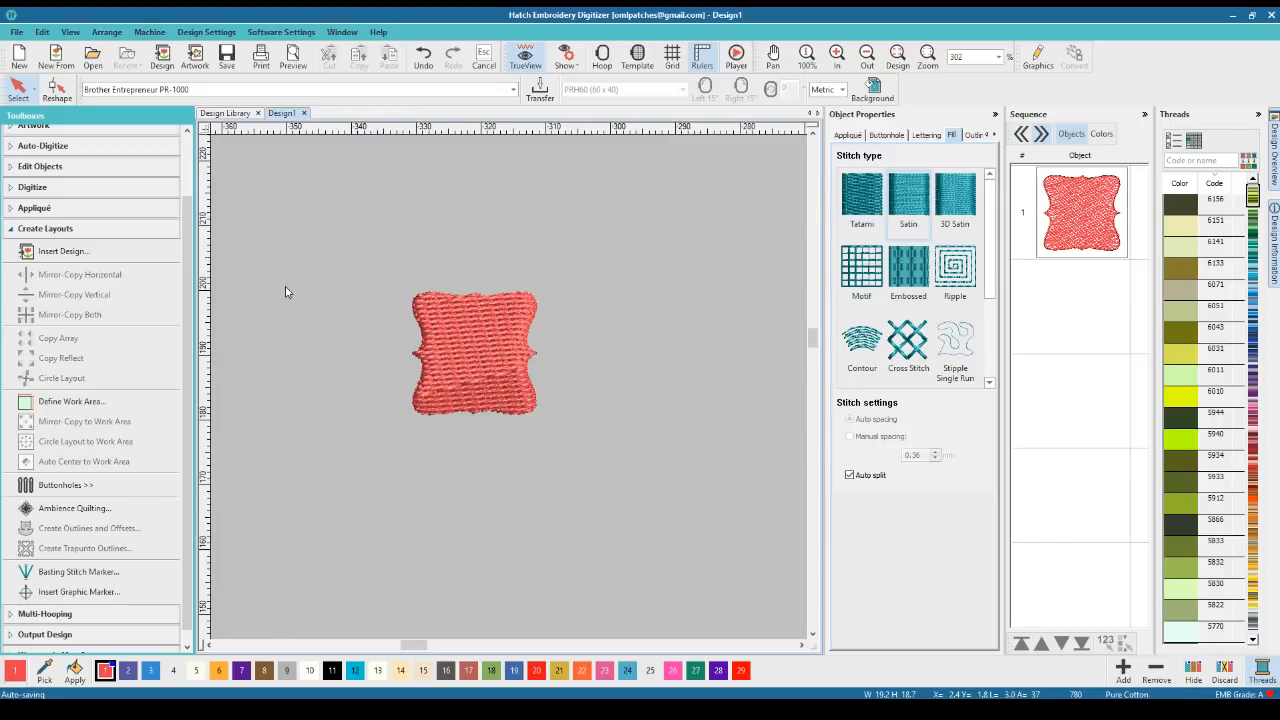
# Look through the tools in the Lettering / Monogramming and Auto-Digitize toolboxes
pyautogui.click(95, 230)
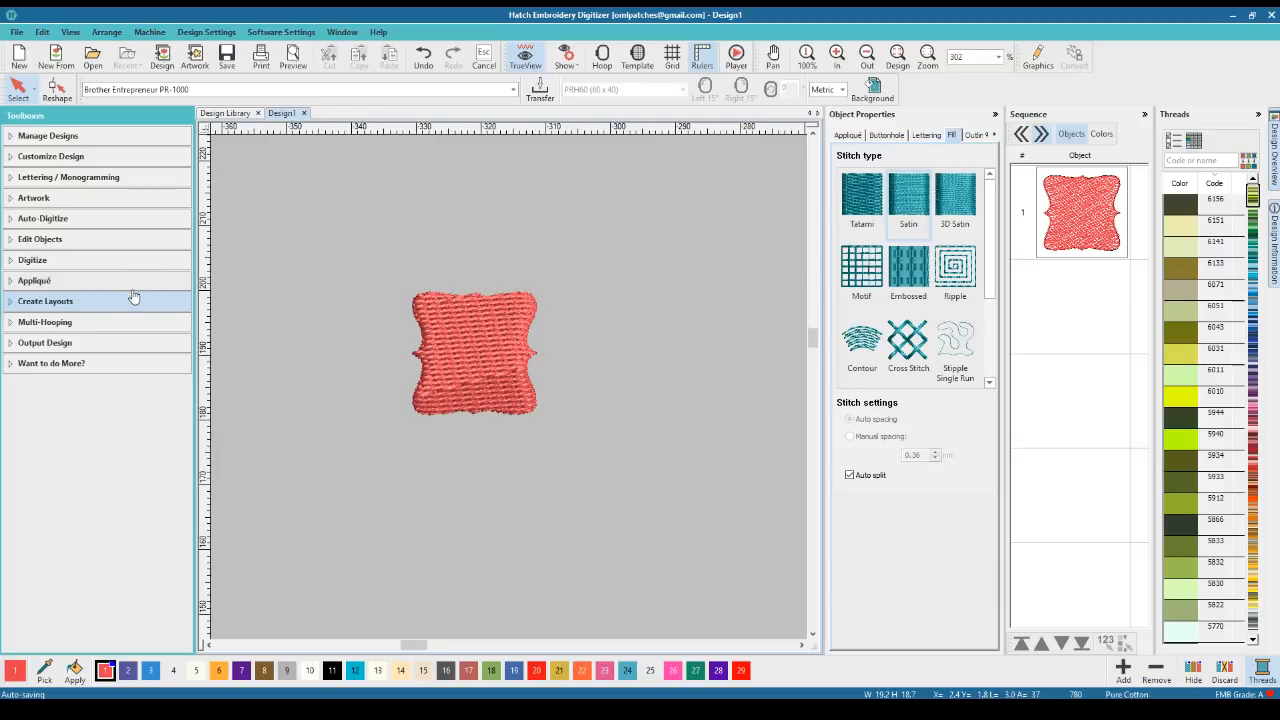
pyautogui.click(123, 180)
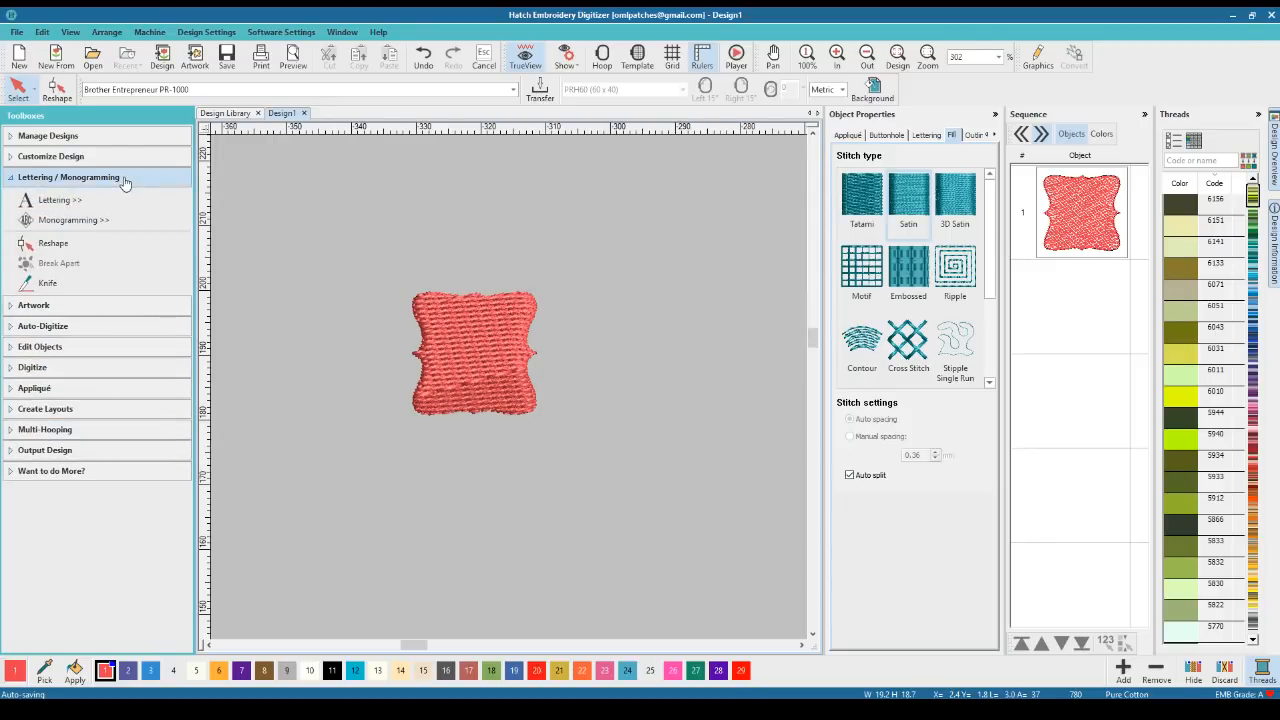
pyautogui.click(123, 180)
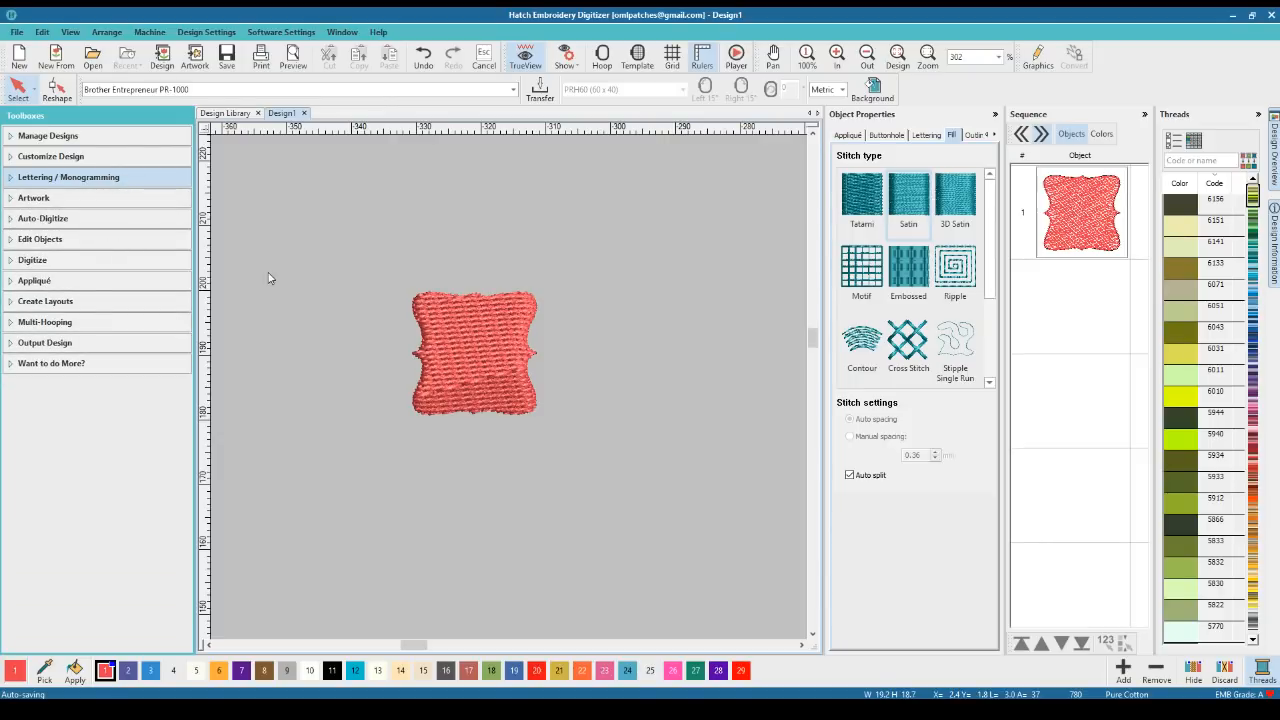
pyautogui.click(86, 219)
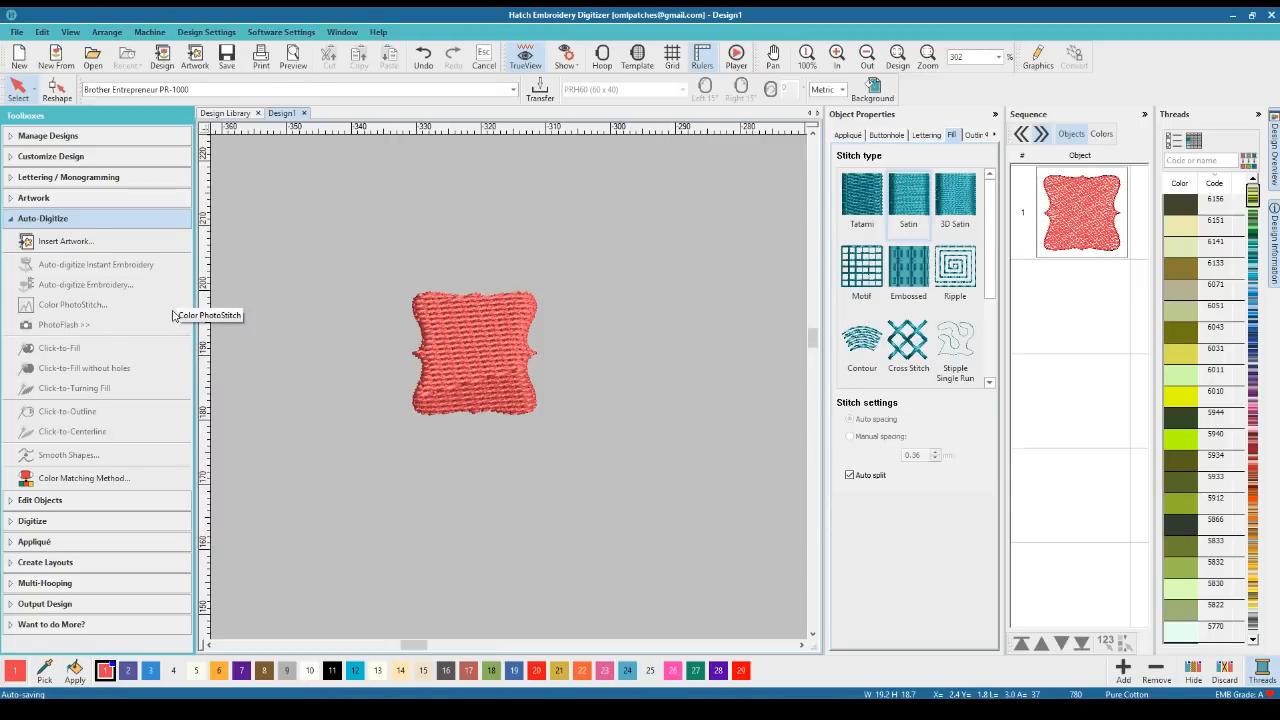
# Move the filled border shape to about X -323, Y 195 mm
pyautogui.click(442, 352)
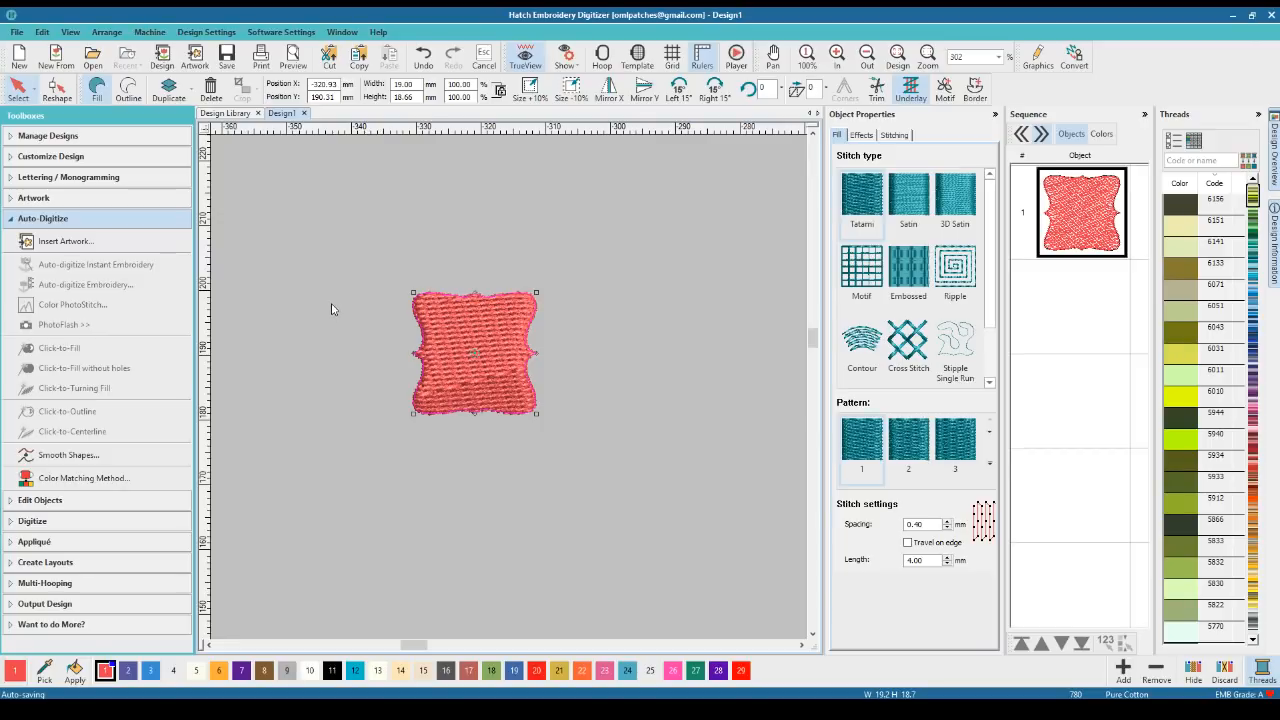
pyautogui.click(346, 296)
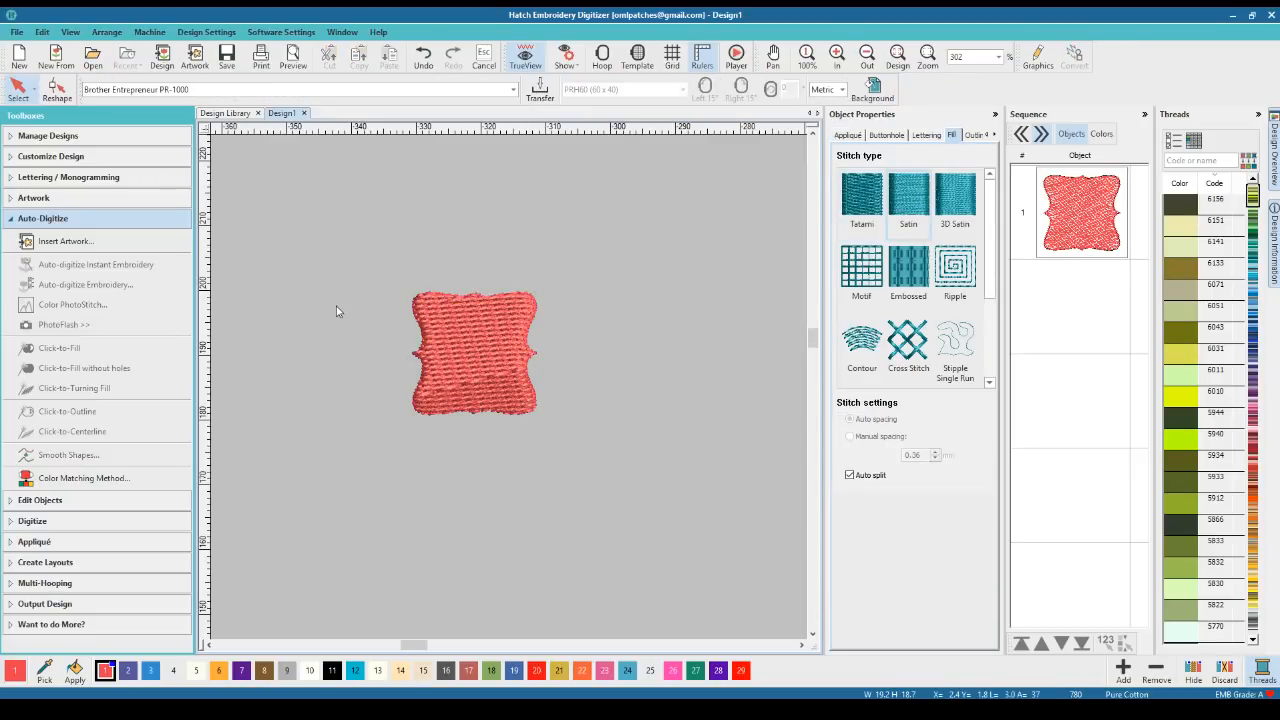
pyautogui.click(442, 324)
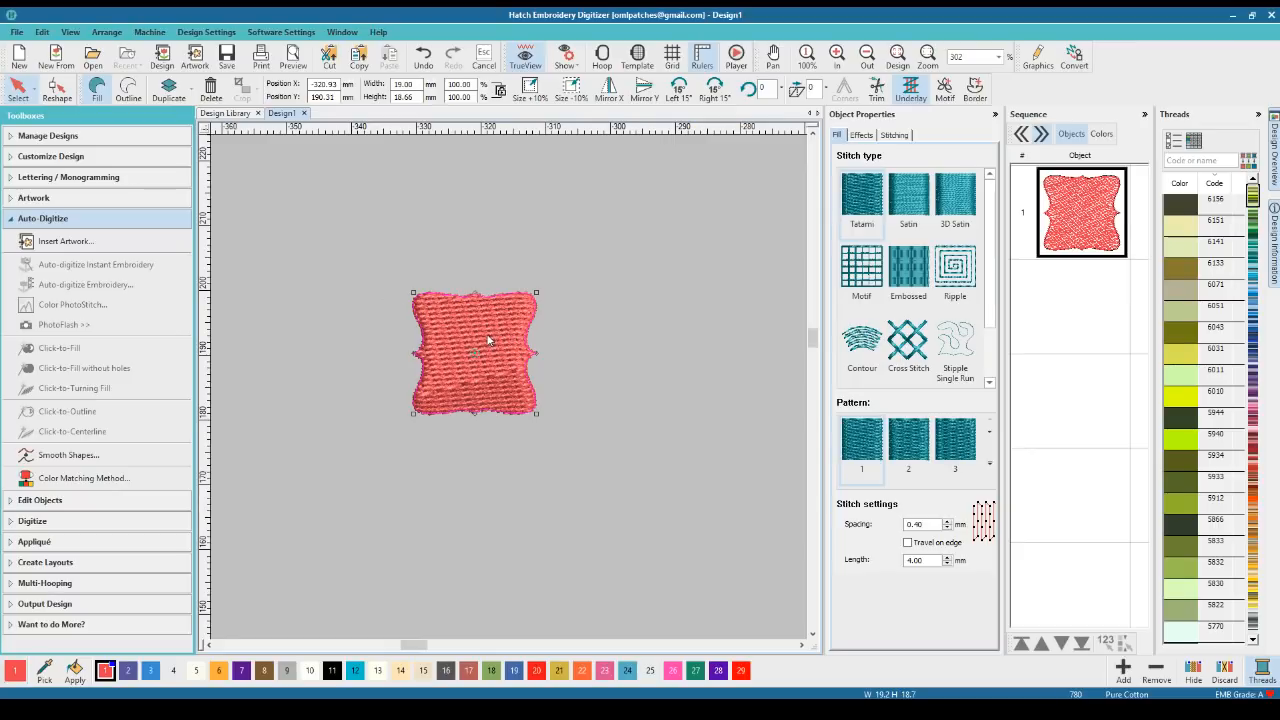
pyautogui.moveTo(488, 340); pyautogui.dragTo(471, 309)
pyautogui.click(583, 323)
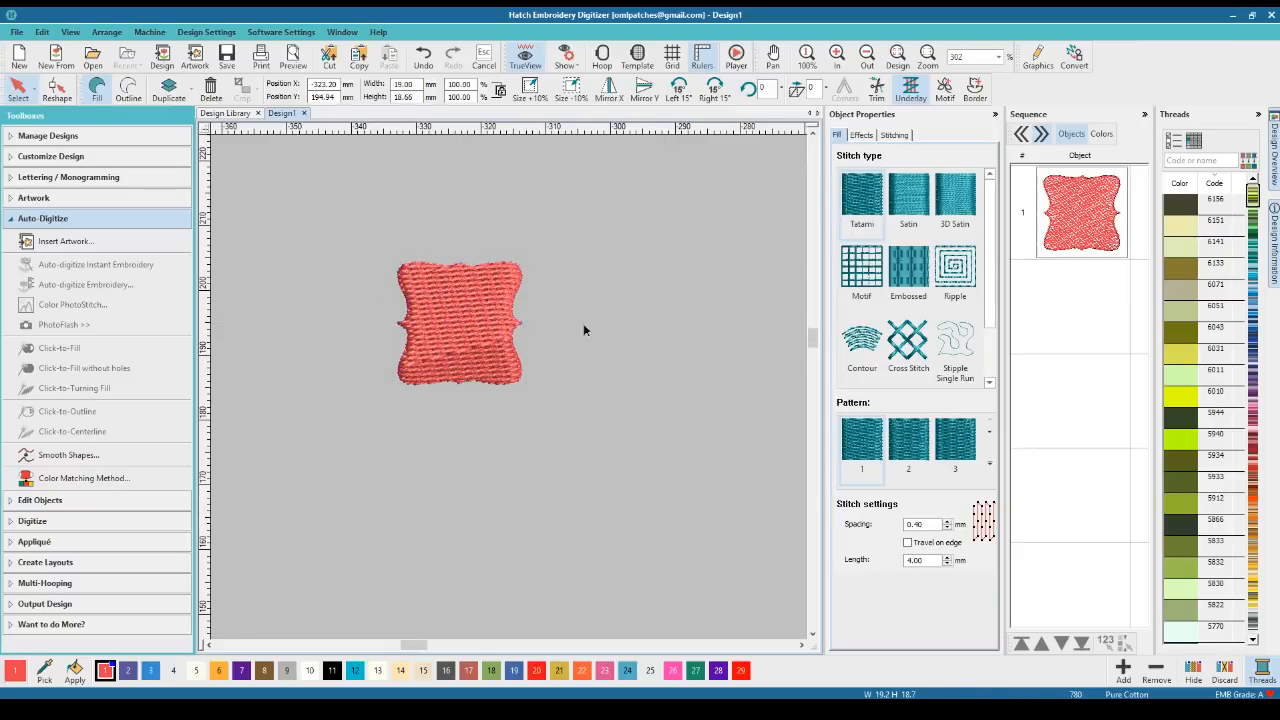
# Turn on Always Tie-Off & Trim for the filled border shape and deselect it
pyautogui.click(466, 316)
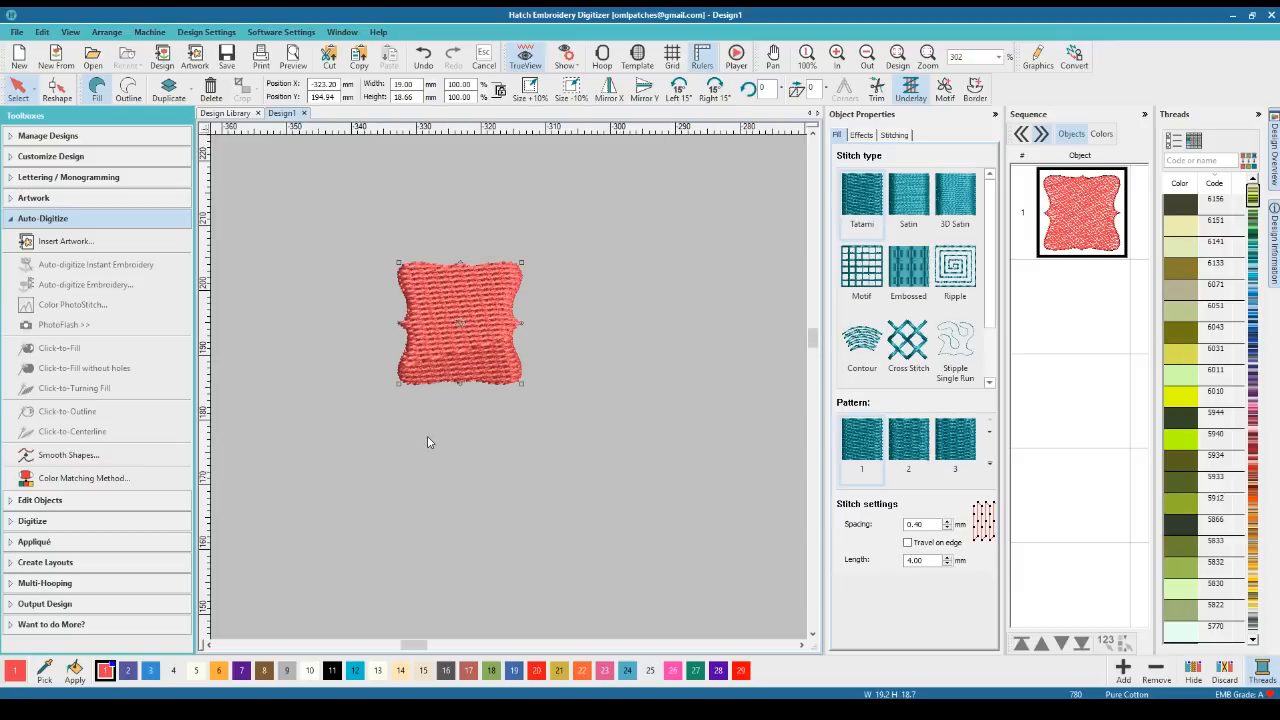
pyautogui.click(457, 398)
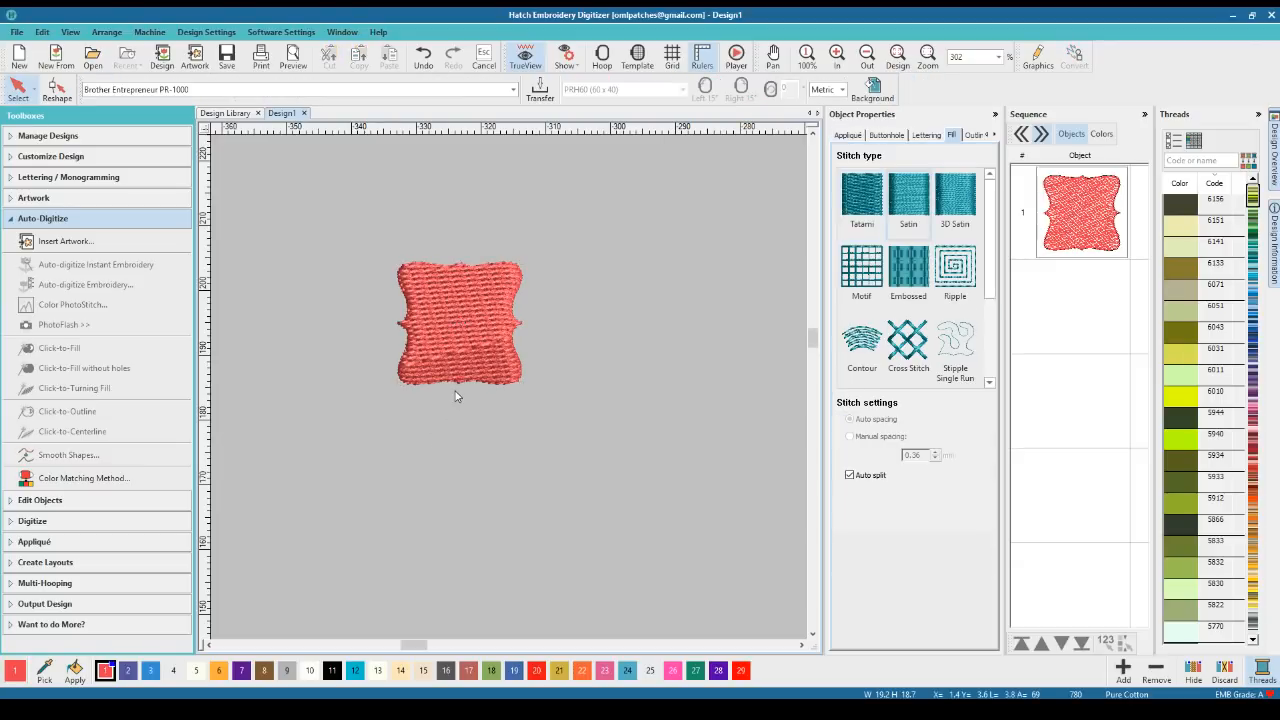
pyautogui.click(458, 338)
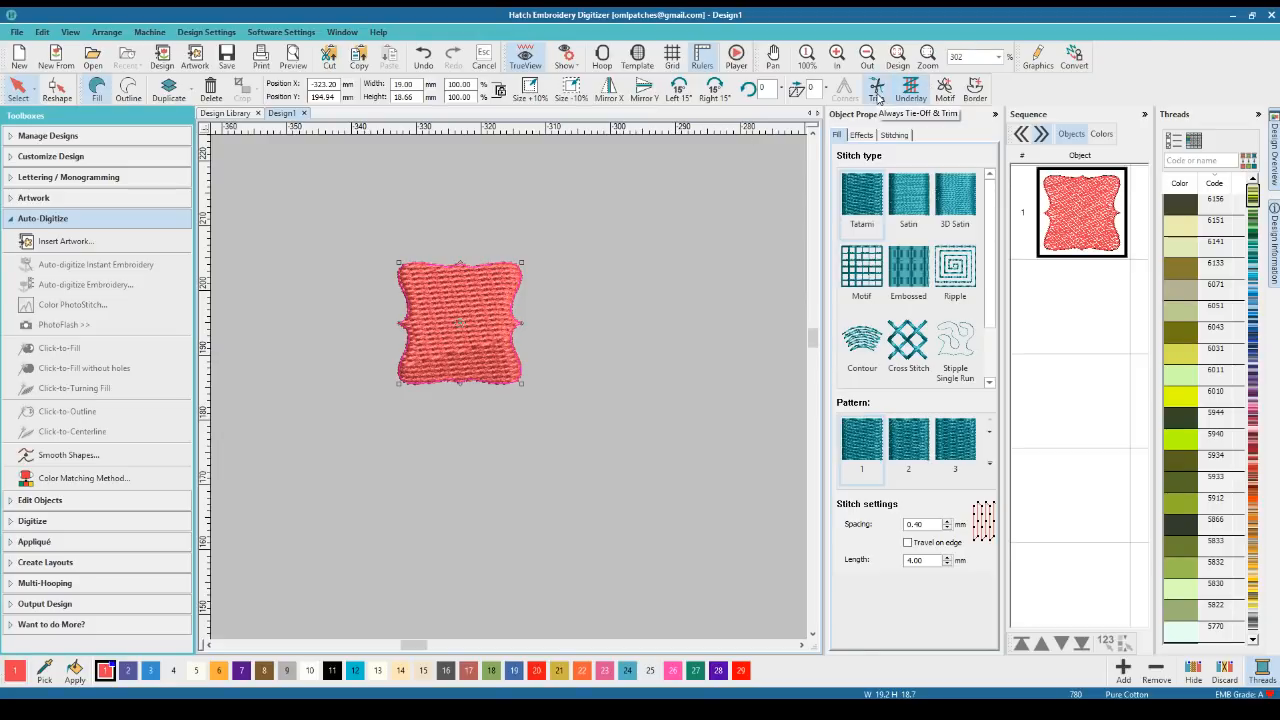
pyautogui.click(674, 231)
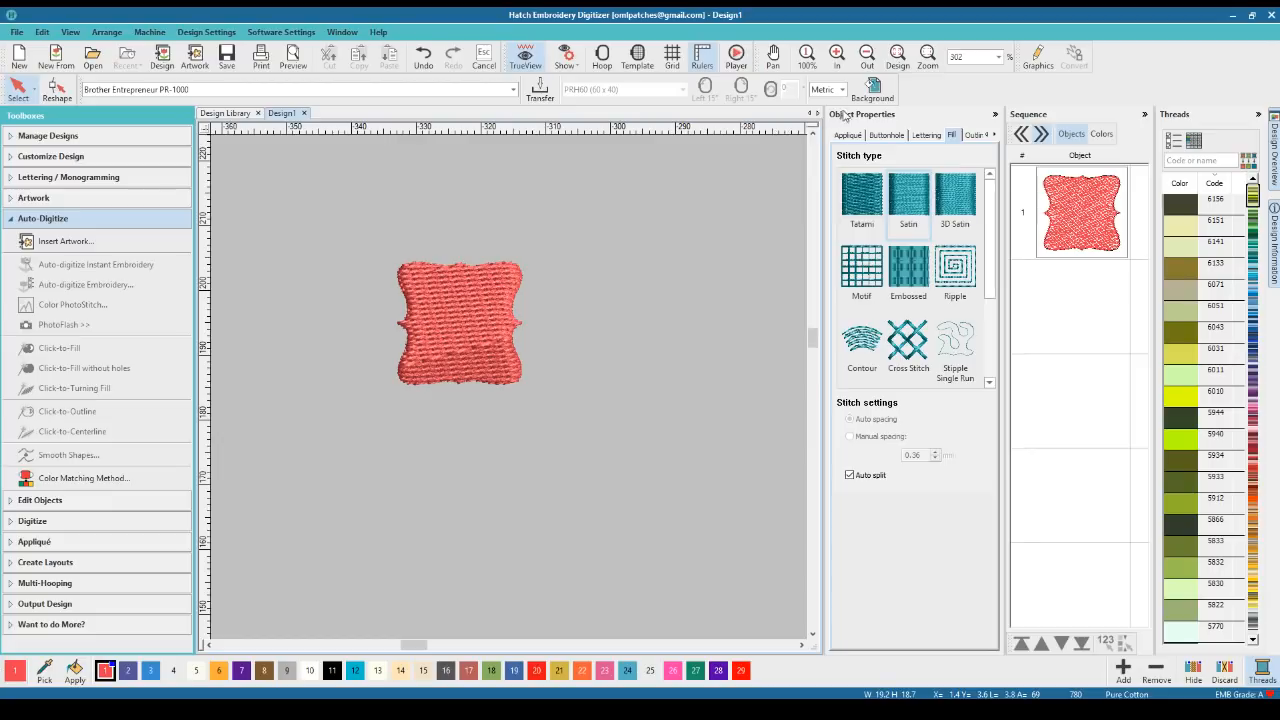
pyautogui.click(458, 305)
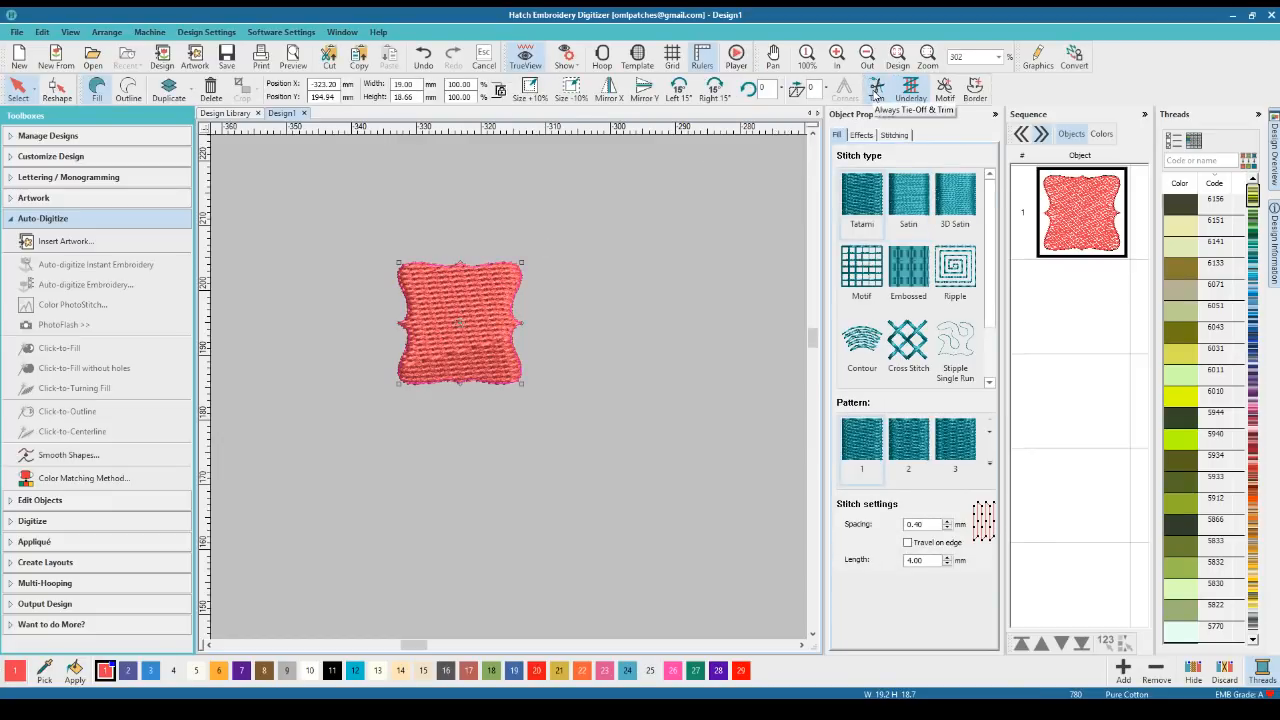
pyautogui.click(876, 89)
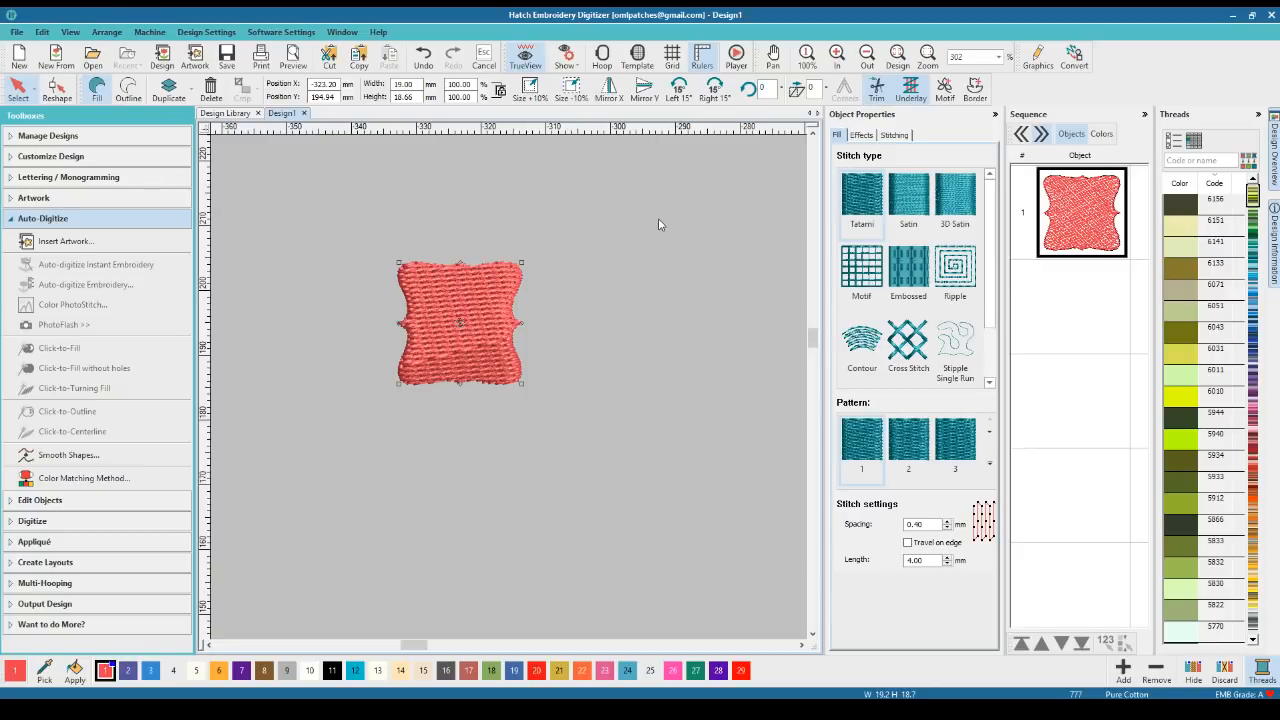
pyautogui.click(575, 292)
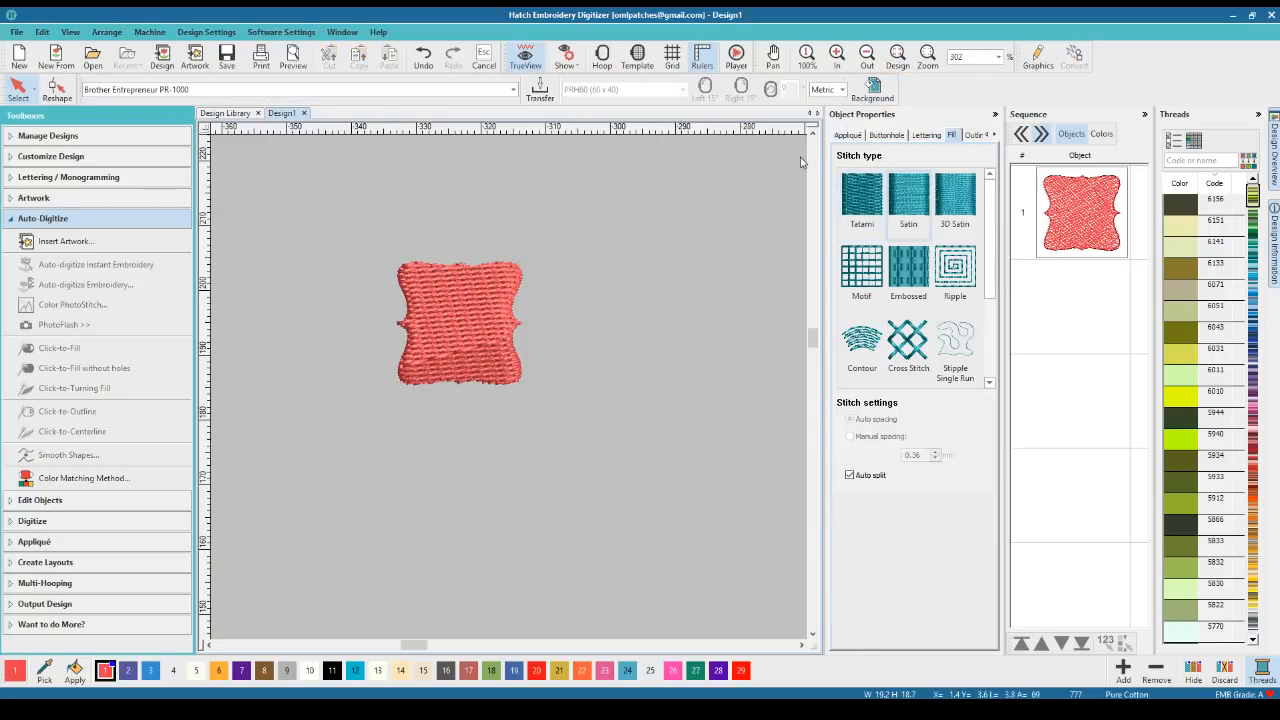
pyautogui.click(492, 286)
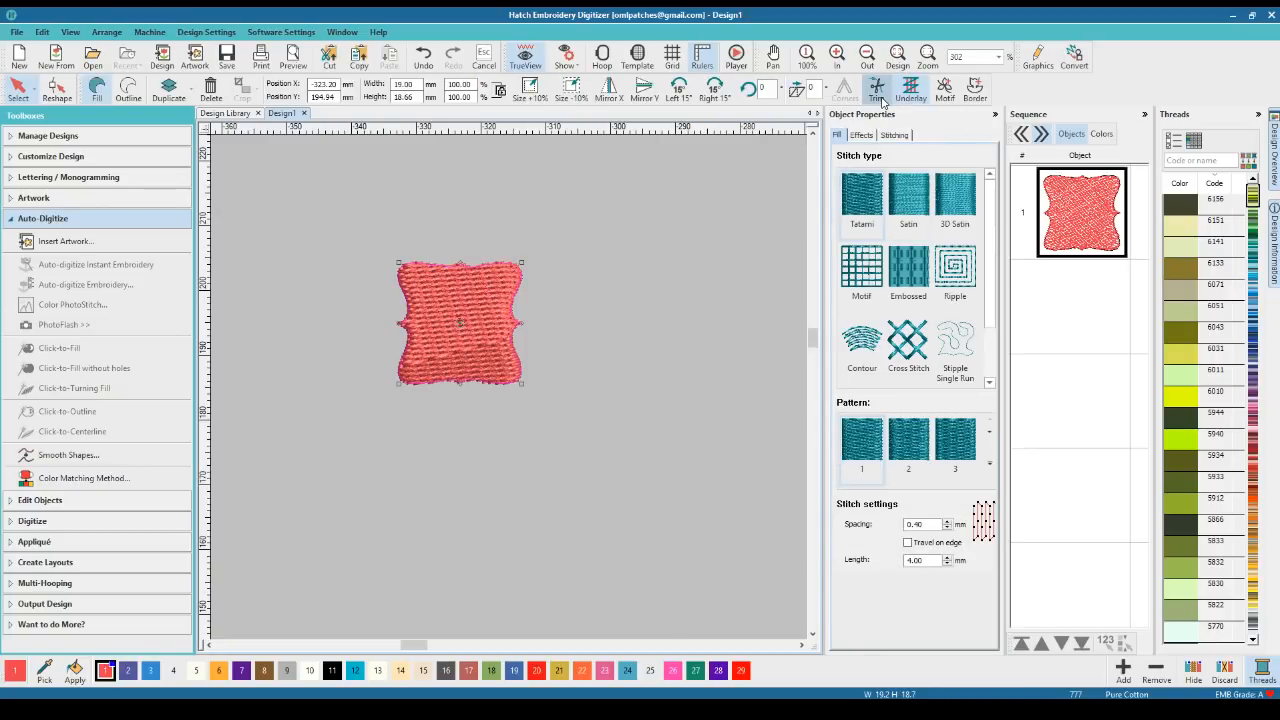
pyautogui.click(613, 249)
pyautogui.click(503, 284)
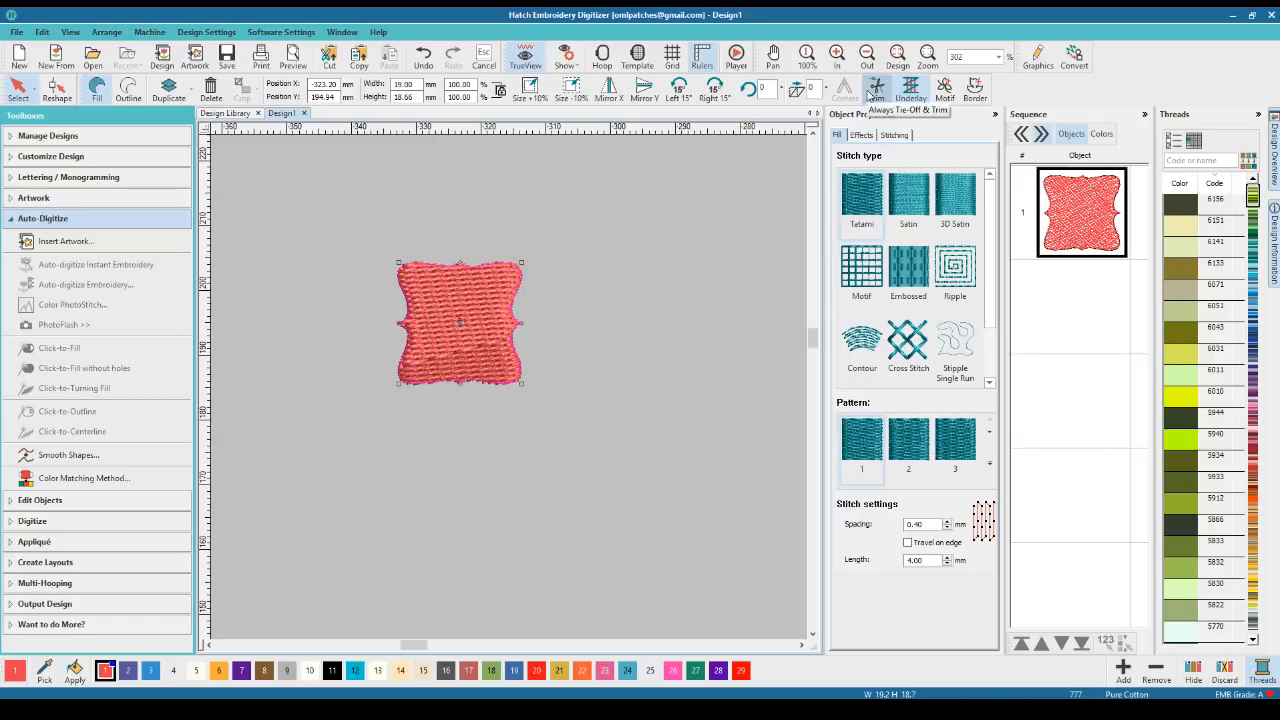
pyautogui.click(649, 250)
pyautogui.click(497, 309)
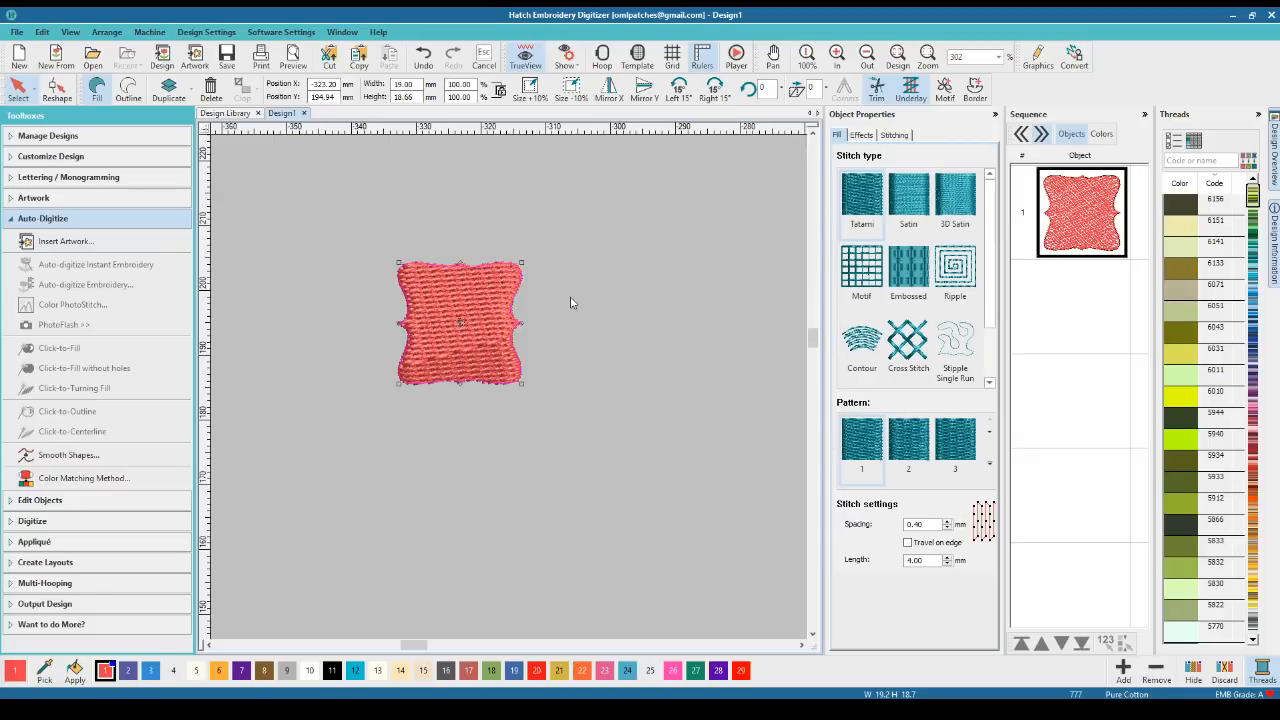
pyautogui.click(587, 330)
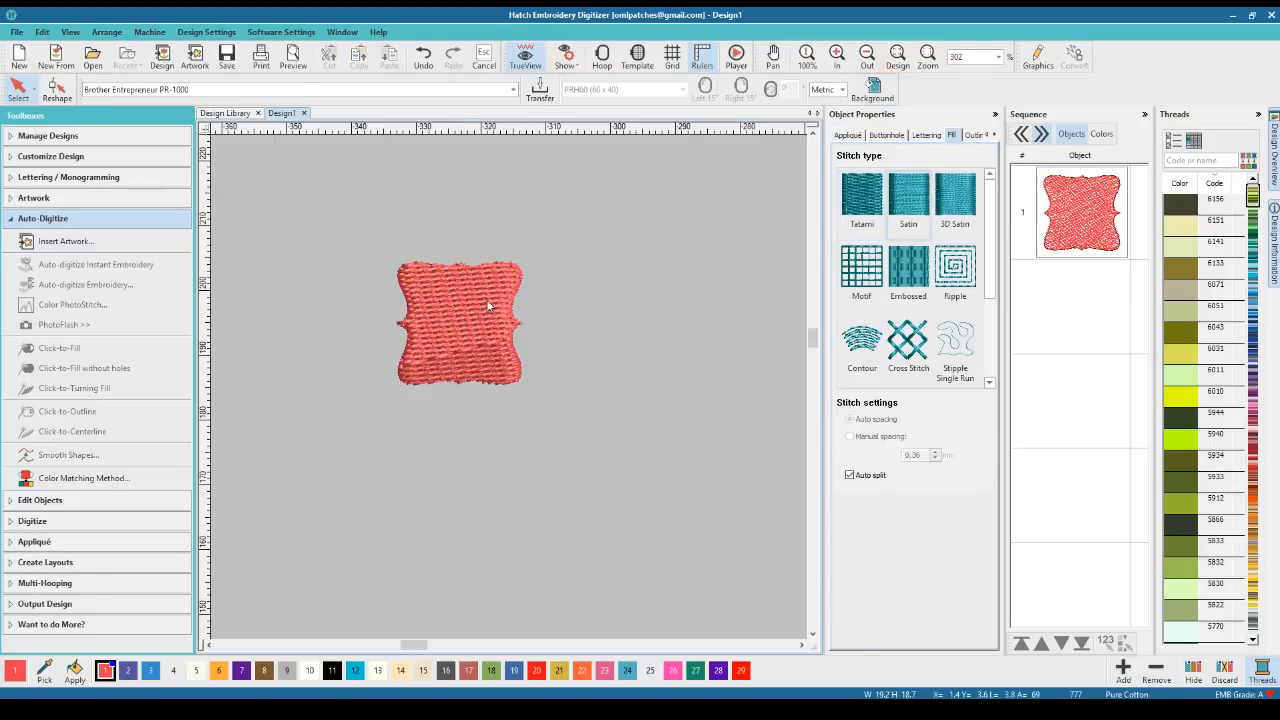
# Move the filled border shape to about X -325, Y 195 mm and leave it selected
pyautogui.click(485, 300)
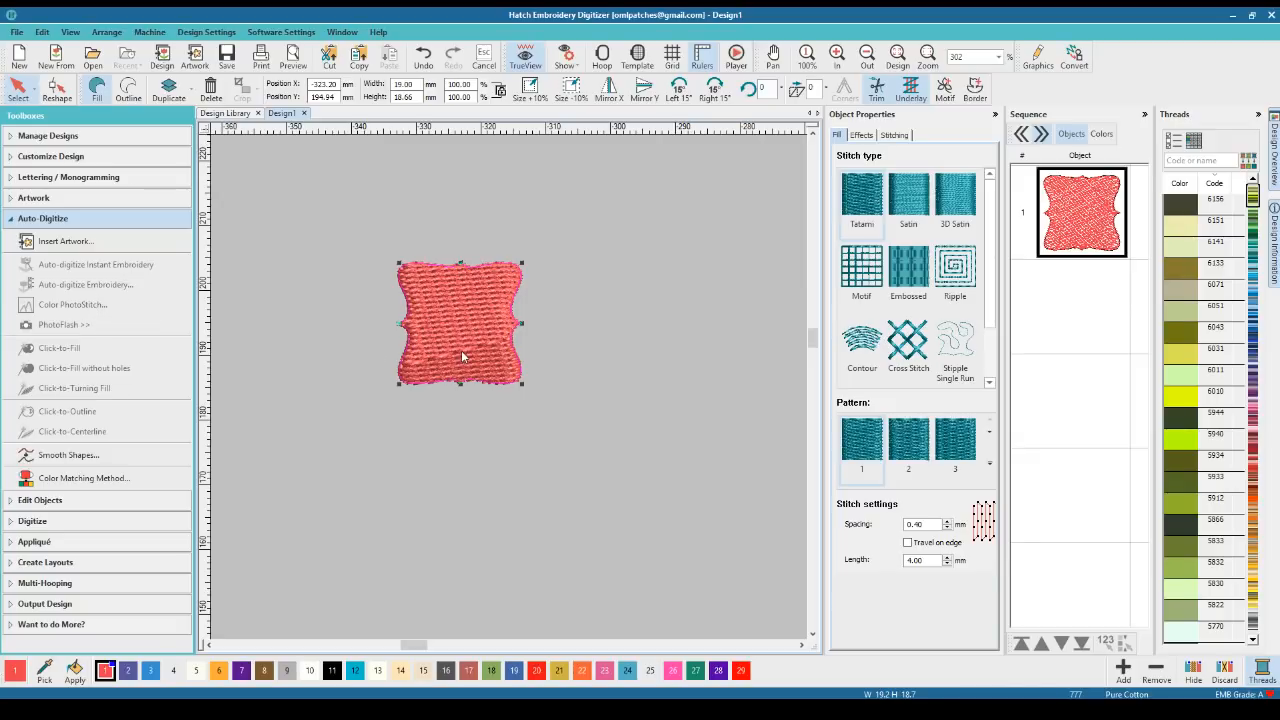
pyautogui.moveTo(461, 350); pyautogui.dragTo(495, 365)
pyautogui.click(523, 461)
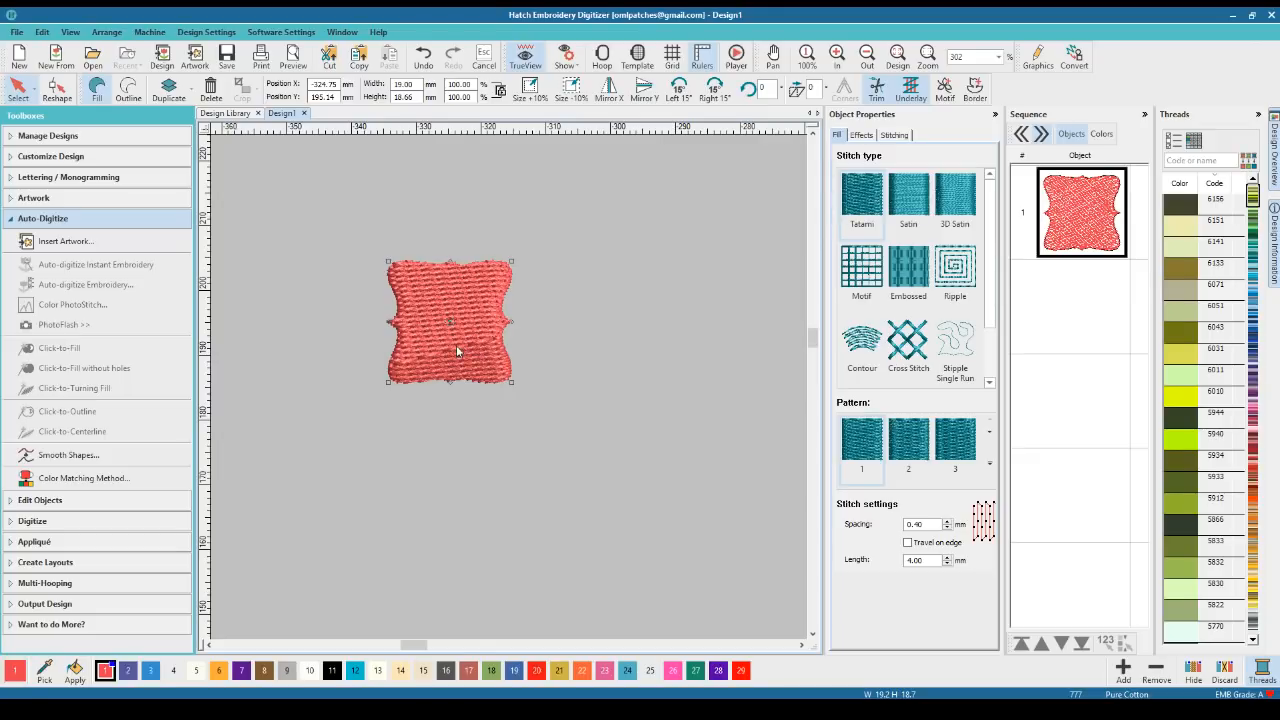
pyautogui.click(543, 388)
pyautogui.click(500, 371)
pyautogui.click(448, 418)
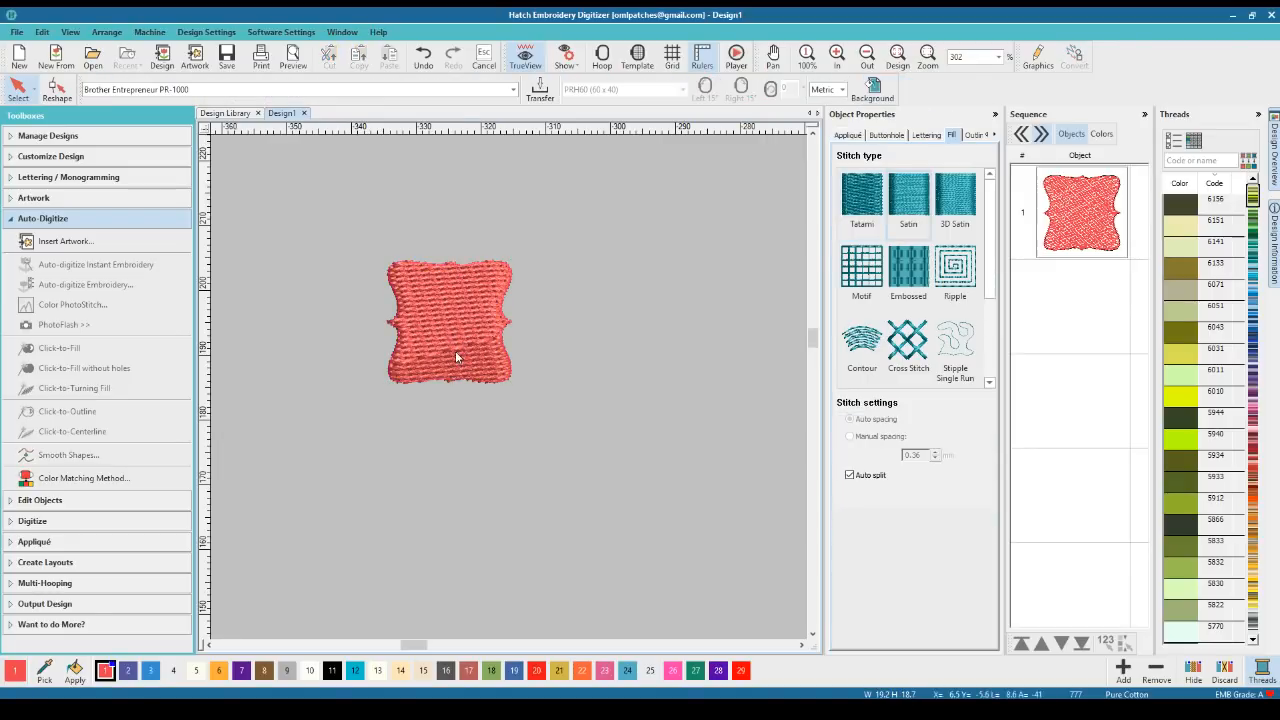
pyautogui.click(455, 357)
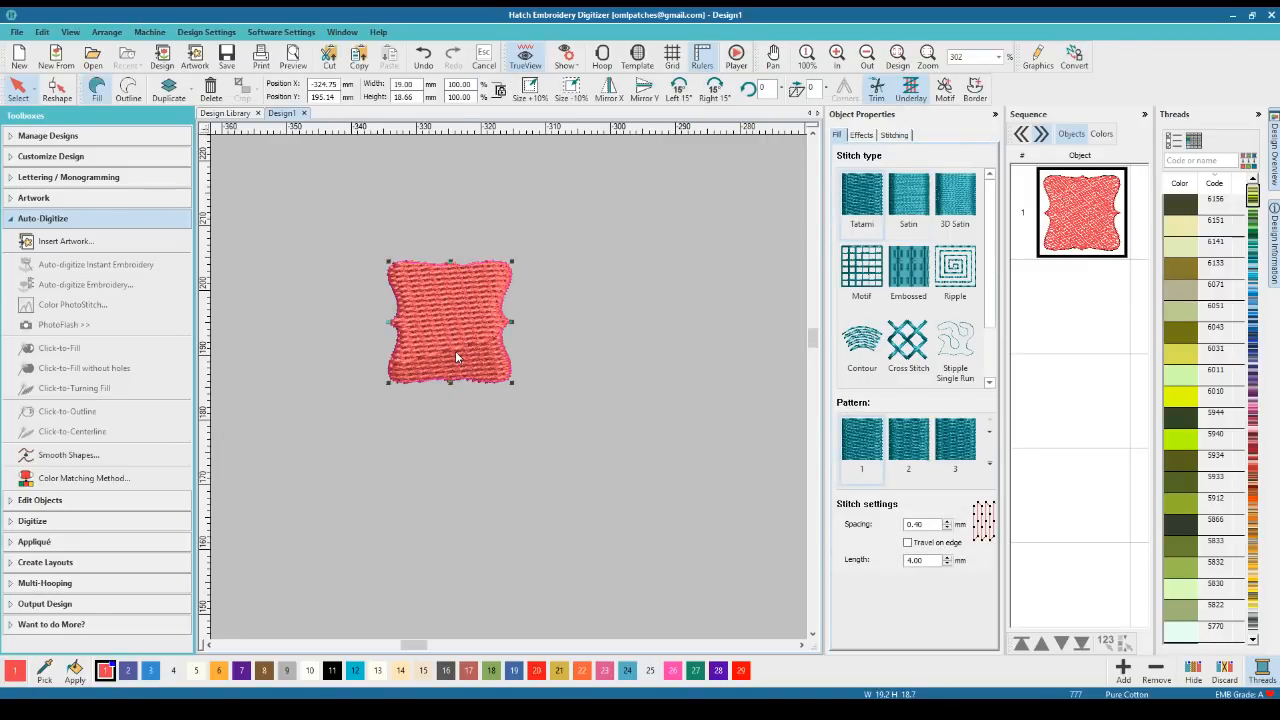